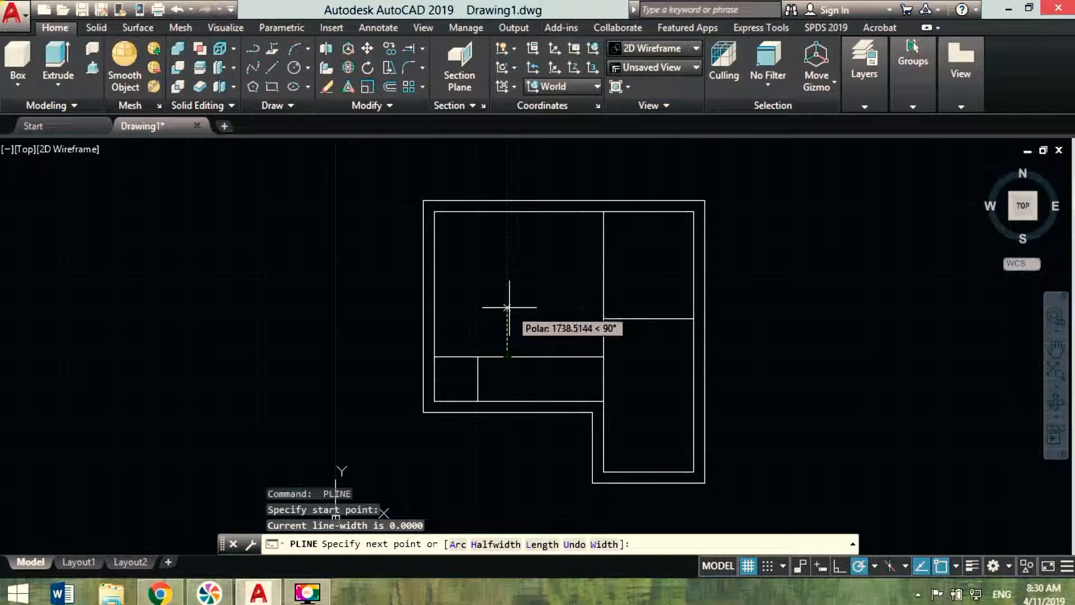
Draw an L-shaped partition polyline up from the lower horizontal wall and across to the central vertical wall
{"action": "key", "text": "space"}
{"action": "left_click", "coordinate": [507, 301]}
{"action": "left_click", "coordinate": [604, 301]}
{"action": "key", "text": "Escape"}
{"action": "key", "text": "space"}
{"action": "key", "text": "Escape"}
Move the short vertical partition line nearest the central wall slightly to the left
{"action": "scroll", "coordinate": [568, 269], "scroll_direction": "up", "scroll_amount": 2}
{"action": "left_click", "coordinate": [575, 342]}
{"action": "type", "text": "m"}
{"action": "key", "text": "space"}
{"action": "left_click", "coordinate": [577, 274]}
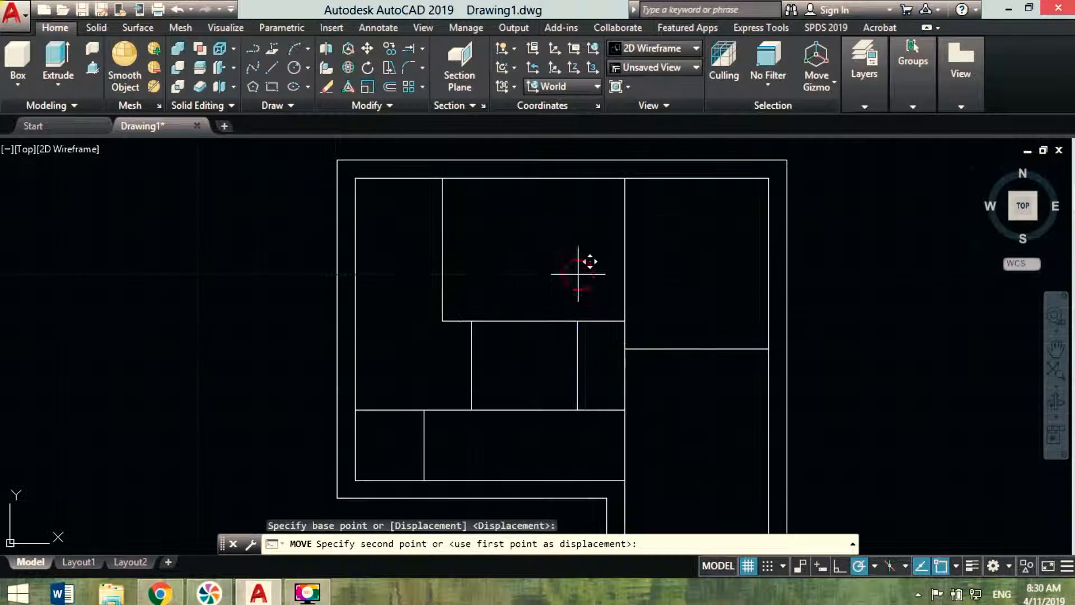
{"action": "left_click", "coordinate": [569, 273]}
{"action": "key", "text": "Escape"}
{"action": "key", "text": "space"}
{"action": "key", "text": "Escape"}
Stretch the upper room's vertical partition and the short partition below it to the right, narrowing both rooms
{"action": "left_click", "coordinate": [389, 67]}
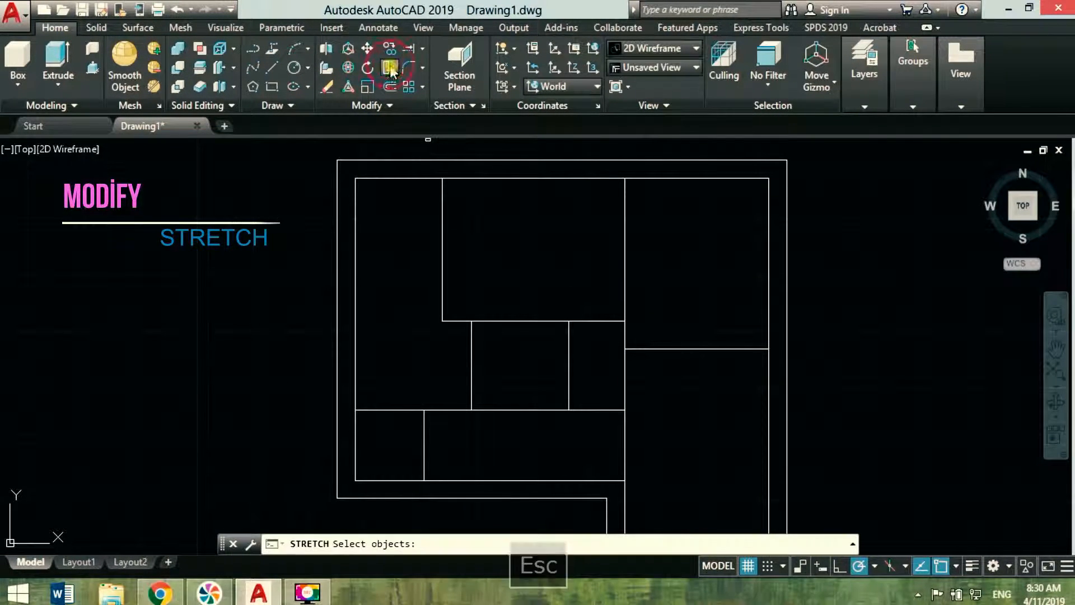
{"action": "left_click", "coordinate": [493, 168]}
{"action": "left_click", "coordinate": [434, 361]}
{"action": "key", "text": "space"}
{"action": "left_click", "coordinate": [505, 262]}
{"action": "left_click", "coordinate": [552, 262]}
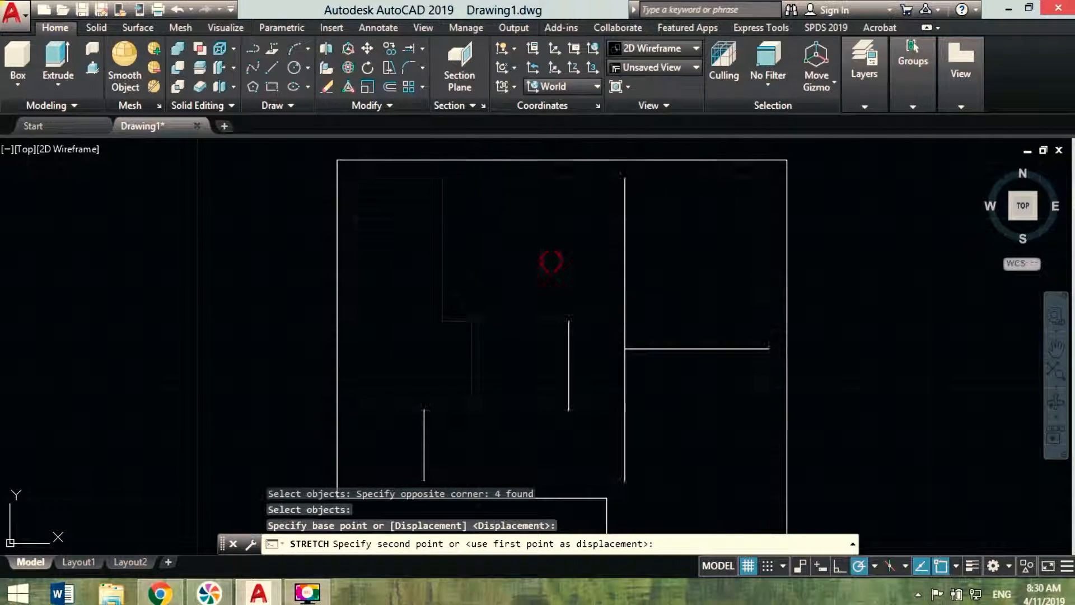
Move the short vertical partition in the lower-left room horizontally to the right
{"action": "middle_click_drag", "start_coordinate": [508, 379], "coordinate": [471, 327]}
{"action": "left_click", "coordinate": [410, 385]}
{"action": "left_click", "coordinate": [368, 365]}
{"action": "left_click", "coordinate": [367, 48]}
{"action": "left_click", "coordinate": [377, 320]}
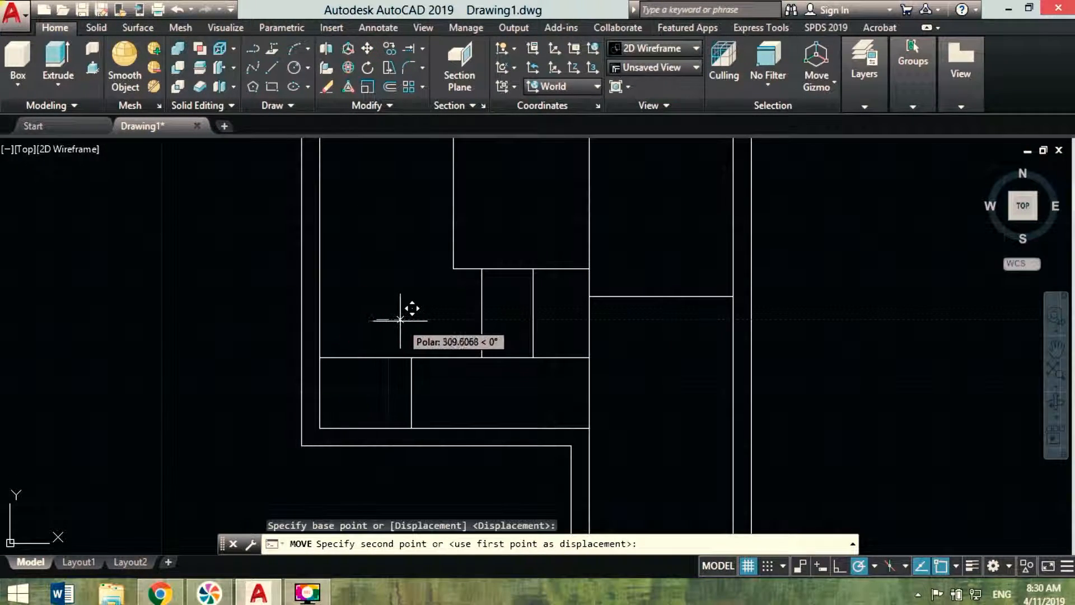
{"action": "key", "text": "Escape"}
{"action": "scroll", "coordinate": [391, 316], "scroll_direction": "down", "scroll_amount": 3}
{"action": "scroll", "coordinate": [570, 364], "scroll_direction": "up", "scroll_amount": 1}
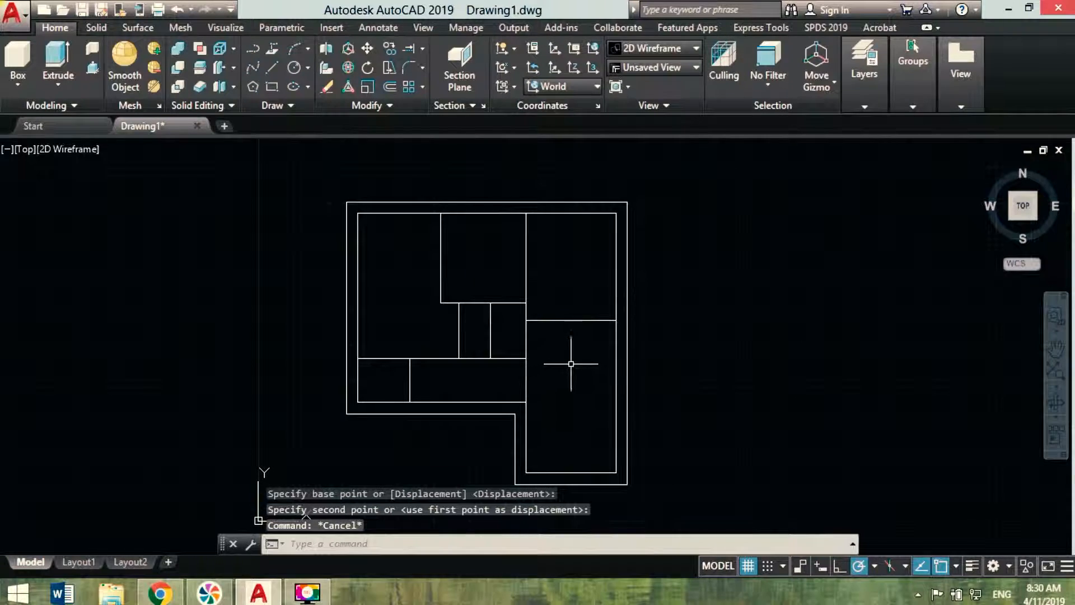
Offset all interior partition lines to turn them into double-line walls
{"action": "left_click", "coordinate": [398, 88]}
{"action": "type", "text": "2"}
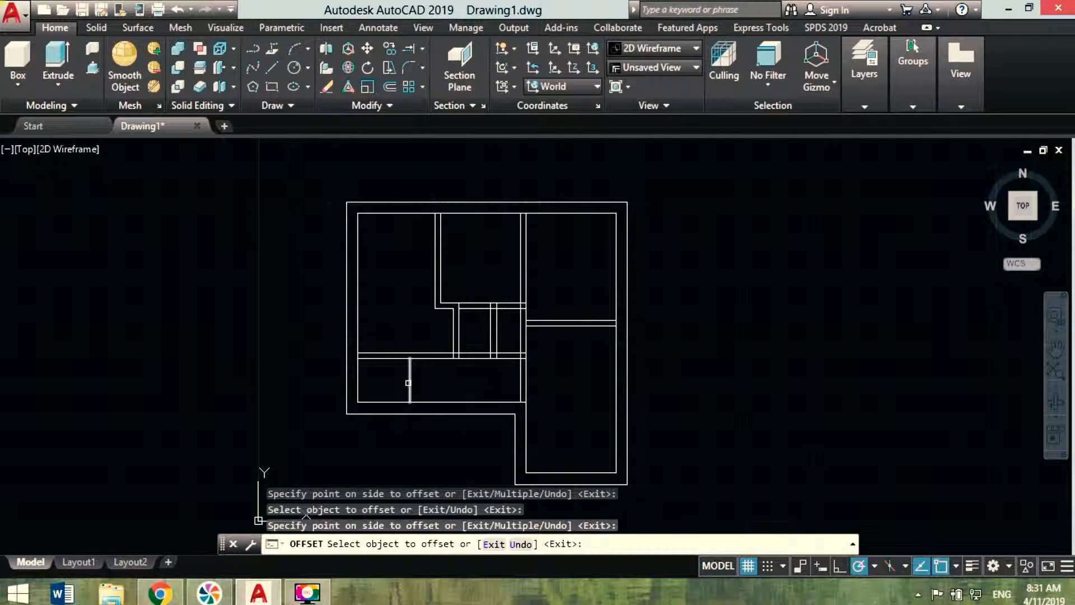
{"action": "key", "text": "Escape"}
Stretch the horizontal wall between the upper middle room and the two small rooms upward
{"action": "left_click", "coordinate": [388, 67]}
{"action": "scroll", "coordinate": [532, 266], "scroll_direction": "up", "scroll_amount": 2}
{"action": "left_click", "coordinate": [569, 216]}
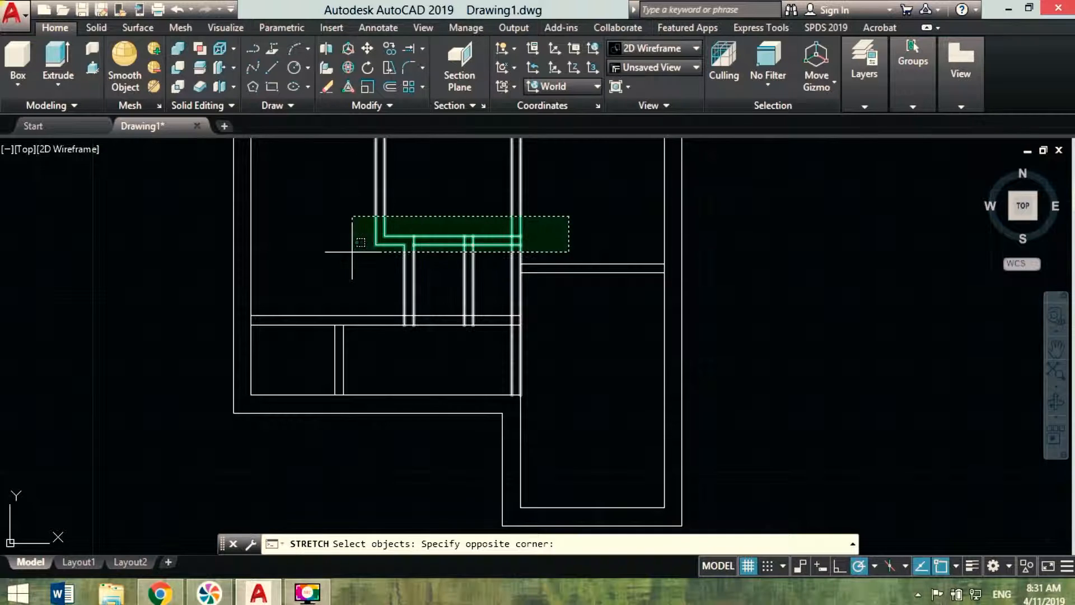
{"action": "left_click", "coordinate": [352, 252]}
{"action": "right_click", "coordinate": [352, 254]}
{"action": "left_click", "coordinate": [353, 256]}
{"action": "left_click", "coordinate": [354, 233]}
Stretch the two vertical walls of the small middle rooms about 158 units to the left
{"action": "key", "text": "space"}
{"action": "middle_click_drag", "start_coordinate": [421, 201], "coordinate": [451, 309]}
{"action": "key", "text": "space"}
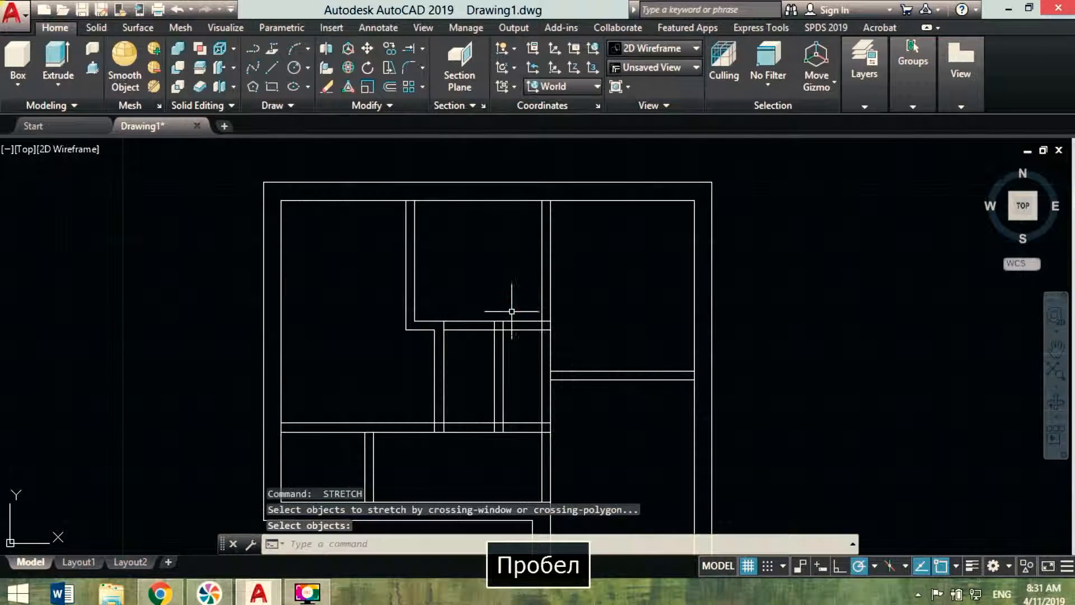
{"action": "left_click", "coordinate": [508, 291]}
{"action": "left_click", "coordinate": [464, 427]}
{"action": "right_click", "coordinate": [465, 425]}
{"action": "left_click", "coordinate": [510, 266]}
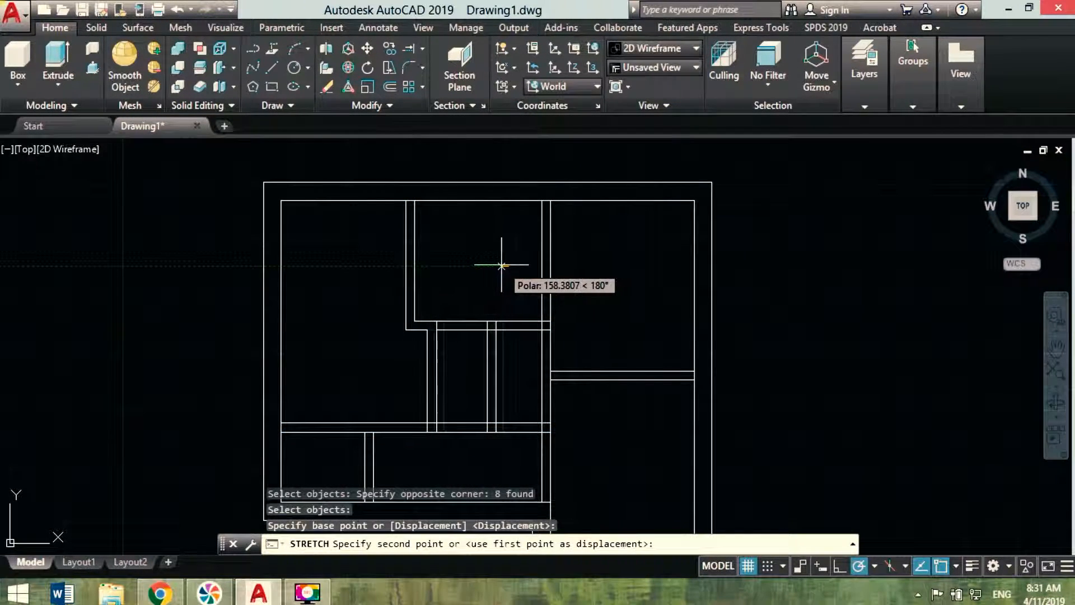
{"action": "left_click", "coordinate": [501, 266]}
Stretch the vertical wall between the large left room and the upper middle room about 158 units left
{"action": "key", "text": "space"}
{"action": "left_click", "coordinate": [419, 189]}
{"action": "left_click", "coordinate": [390, 338]}
{"action": "right_click", "coordinate": [389, 338]}
{"action": "left_click", "coordinate": [388, 336]}
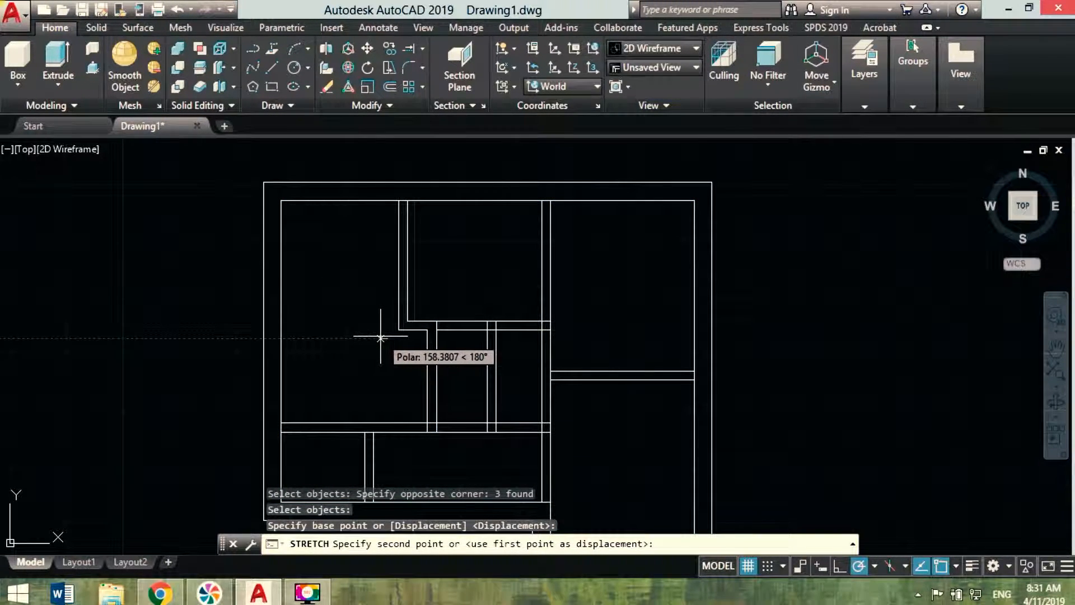
{"action": "left_click", "coordinate": [381, 337]}
Stretch the lower-left room's short vertical wall to the left, making that room narrower
{"action": "middle_click_drag", "start_coordinate": [379, 437], "coordinate": [391, 309]}
{"action": "key", "text": "space"}
{"action": "left_click", "coordinate": [395, 283]}
{"action": "left_click", "coordinate": [360, 430]}
{"action": "right_click", "coordinate": [360, 431]}
{"action": "left_click", "coordinate": [361, 431]}
{"action": "left_click", "coordinate": [340, 431]}
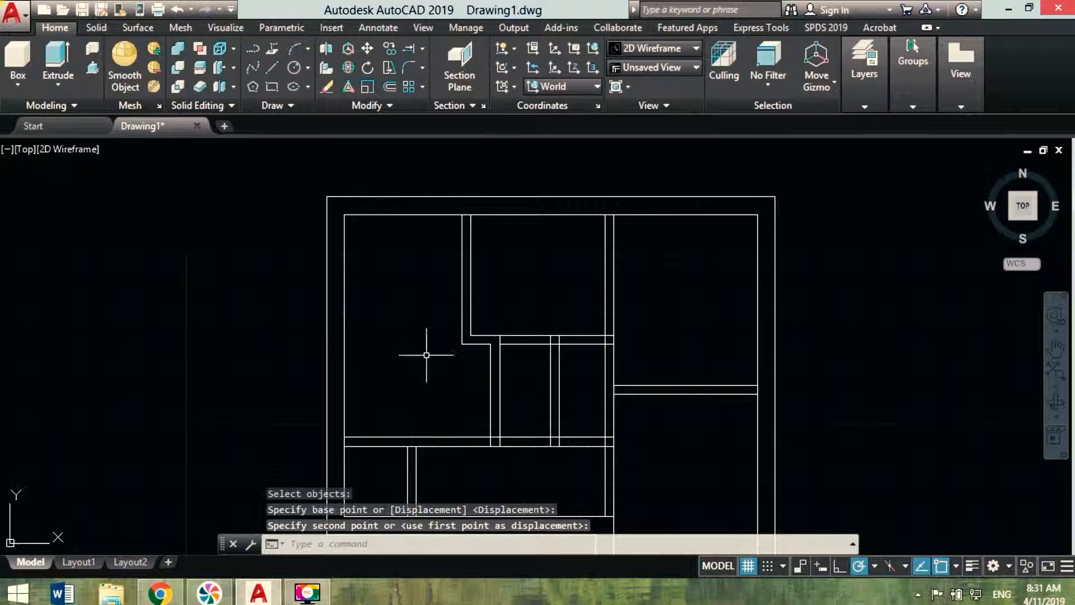
Draw a 900 by 600 rectangle inside the large left room as a door-opening template
{"action": "middle_click_drag", "start_coordinate": [504, 331], "coordinate": [466, 276]}
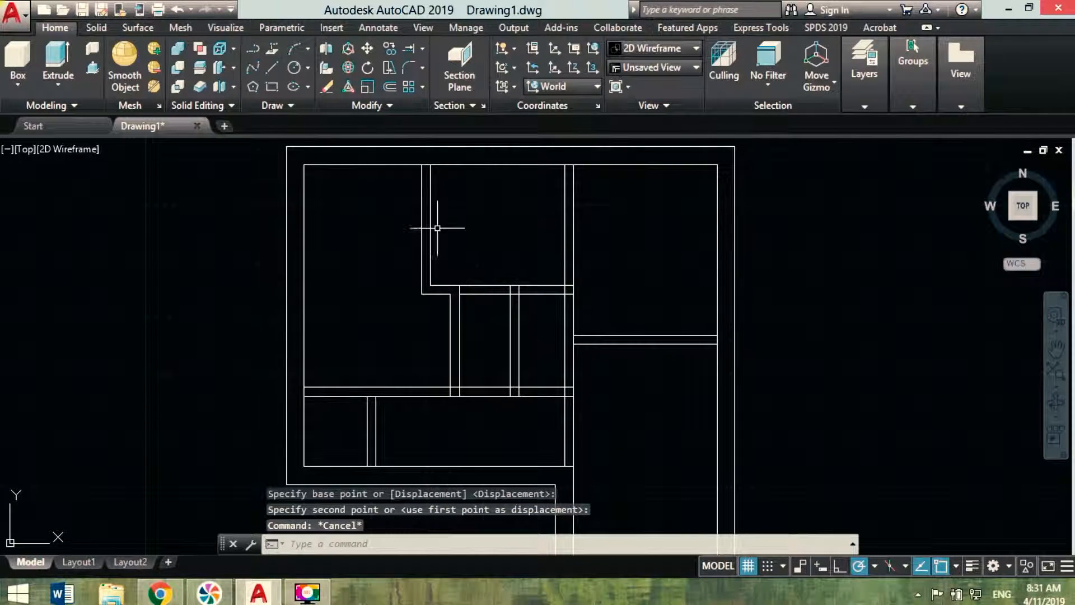
{"action": "left_click", "coordinate": [274, 88]}
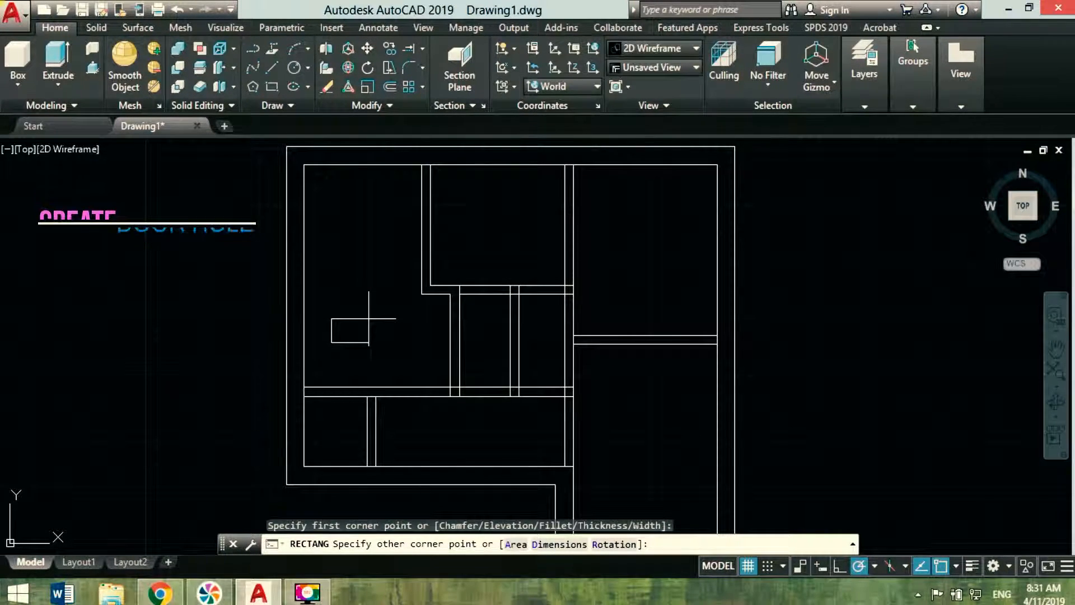
{"action": "key", "text": "shift+w"}
{"action": "key", "text": "Escape"}
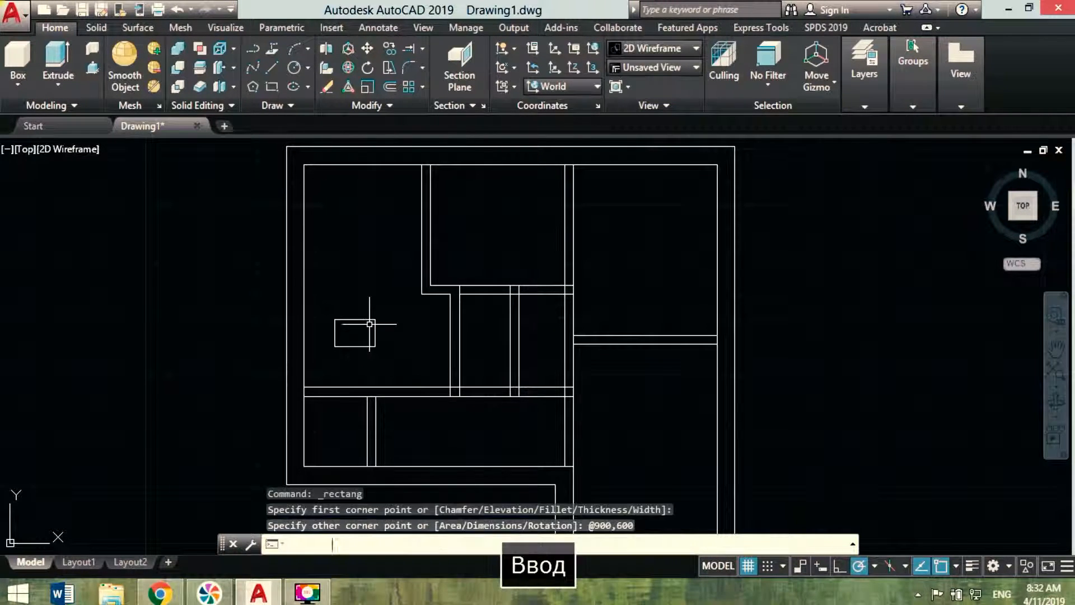
{"action": "key", "text": "Escape"}
Copy the door rectangle onto the wall below the large left room, just right of the short vertical wall
{"action": "left_click", "coordinate": [378, 302]}
{"action": "left_click", "coordinate": [328, 341]}
{"action": "left_click", "coordinate": [389, 49]}
{"action": "left_click", "coordinate": [334, 346]}
{"action": "scroll", "coordinate": [363, 361], "scroll_direction": "up", "scroll_amount": 2}
{"action": "middle_click_drag", "start_coordinate": [363, 361], "coordinate": [394, 284]}
{"action": "scroll", "coordinate": [419, 328], "scroll_direction": "up", "scroll_amount": 4}
{"action": "left_click", "coordinate": [408, 317]}
Place door rectangle copies on the small middle room's upper wall and on the wall dividing the right-hand rooms
{"action": "scroll", "coordinate": [473, 349], "scroll_direction": "down", "scroll_amount": 4}
{"action": "middle_click_drag", "start_coordinate": [607, 338], "coordinate": [470, 460]}
{"action": "scroll", "coordinate": [556, 307], "scroll_direction": "up", "scroll_amount": 3}
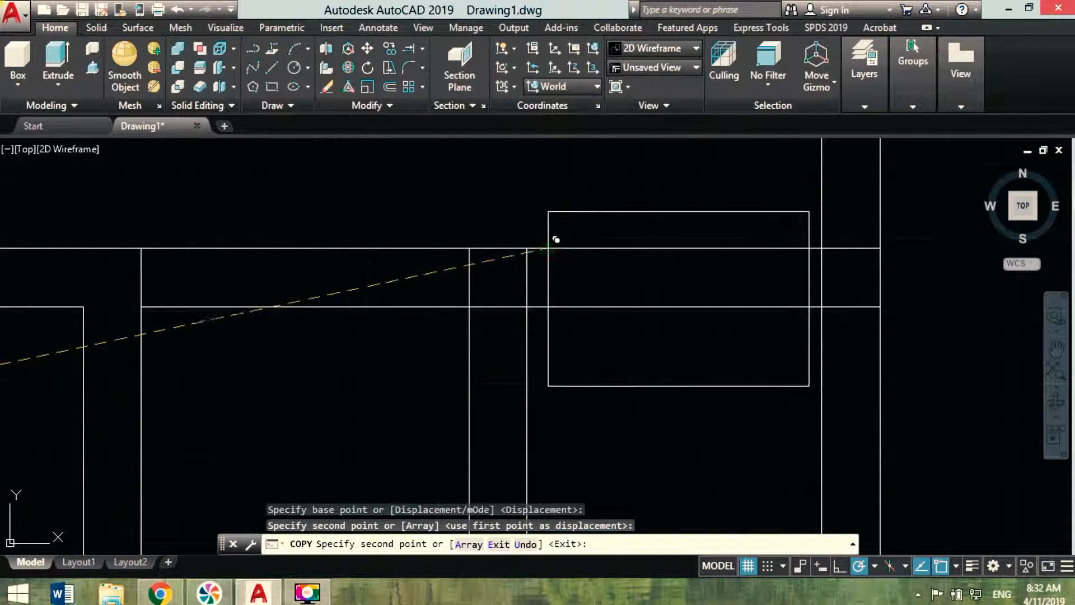
{"action": "left_click", "coordinate": [548, 248]}
{"action": "scroll", "coordinate": [588, 288], "scroll_direction": "down", "scroll_amount": 5}
{"action": "middle_click_drag", "start_coordinate": [707, 375], "coordinate": [508, 302]}
{"action": "scroll", "coordinate": [508, 303], "scroll_direction": "up", "scroll_amount": 5}
{"action": "left_click", "coordinate": [421, 284]}
Place door rectangle copies on the small middle room's lower wall and loose inside the lower-right room
{"action": "scroll", "coordinate": [431, 291], "scroll_direction": "down", "scroll_amount": 5}
{"action": "scroll", "coordinate": [468, 376], "scroll_direction": "down", "scroll_amount": 4}
{"action": "middle_click_drag", "start_coordinate": [475, 401], "coordinate": [547, 394]}
{"action": "scroll", "coordinate": [497, 321], "scroll_direction": "up", "scroll_amount": 4}
{"action": "left_click", "coordinate": [491, 311]}
{"action": "scroll", "coordinate": [546, 374], "scroll_direction": "down", "scroll_amount": 3}
{"action": "middle_click_drag", "start_coordinate": [619, 386], "coordinate": [597, 371]}
{"action": "left_click", "coordinate": [633, 404]}
{"action": "key", "text": "Escape"}
Rotate the loose door rectangle in the lower-right room 90° so it stands upright
{"action": "left_click", "coordinate": [643, 412]}
{"action": "left_click", "coordinate": [633, 425]}
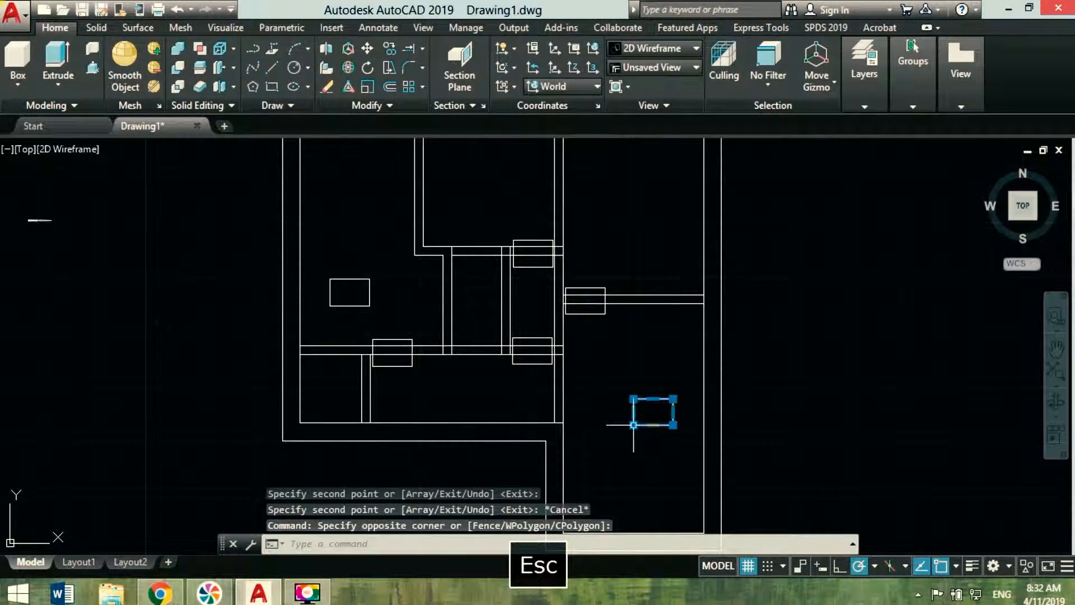
{"action": "left_click", "coordinate": [367, 68]}
{"action": "left_click", "coordinate": [634, 377]}
{"action": "left_click", "coordinate": [634, 356]}
Move the upright door rectangle onto the vertical wall between the two small middle rooms
{"action": "left_click", "coordinate": [367, 49]}
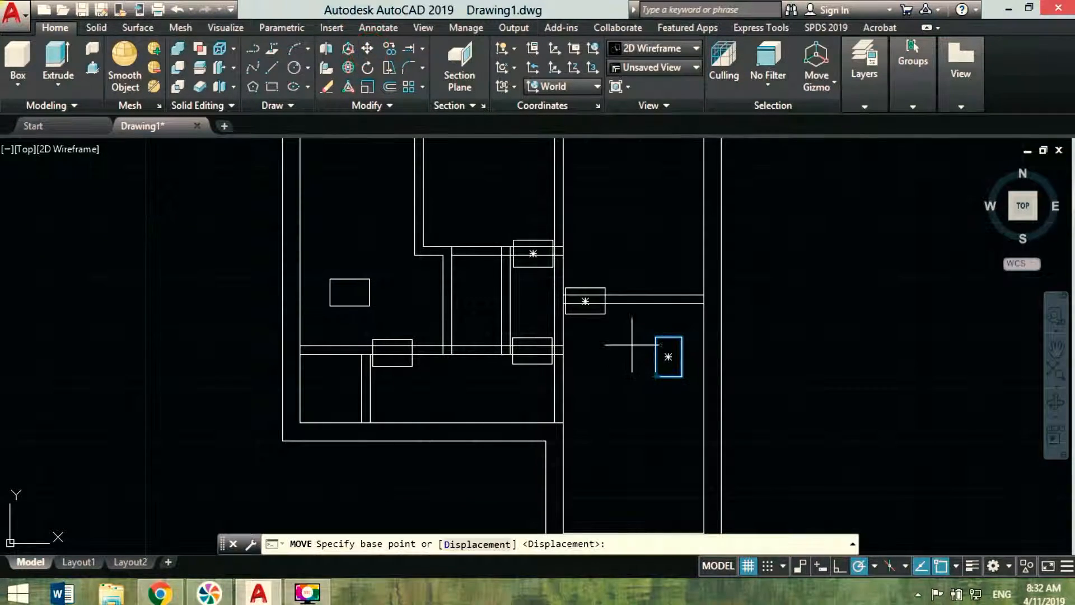
{"action": "scroll", "coordinate": [636, 352], "scroll_direction": "up", "scroll_amount": 6}
{"action": "left_click", "coordinate": [736, 453]}
{"action": "scroll", "coordinate": [721, 369], "scroll_direction": "down", "scroll_amount": 4}
{"action": "scroll", "coordinate": [493, 334], "scroll_direction": "up", "scroll_amount": 6}
{"action": "left_click", "coordinate": [402, 388]}
{"action": "scroll", "coordinate": [446, 405], "scroll_direction": "down", "scroll_amount": 3}
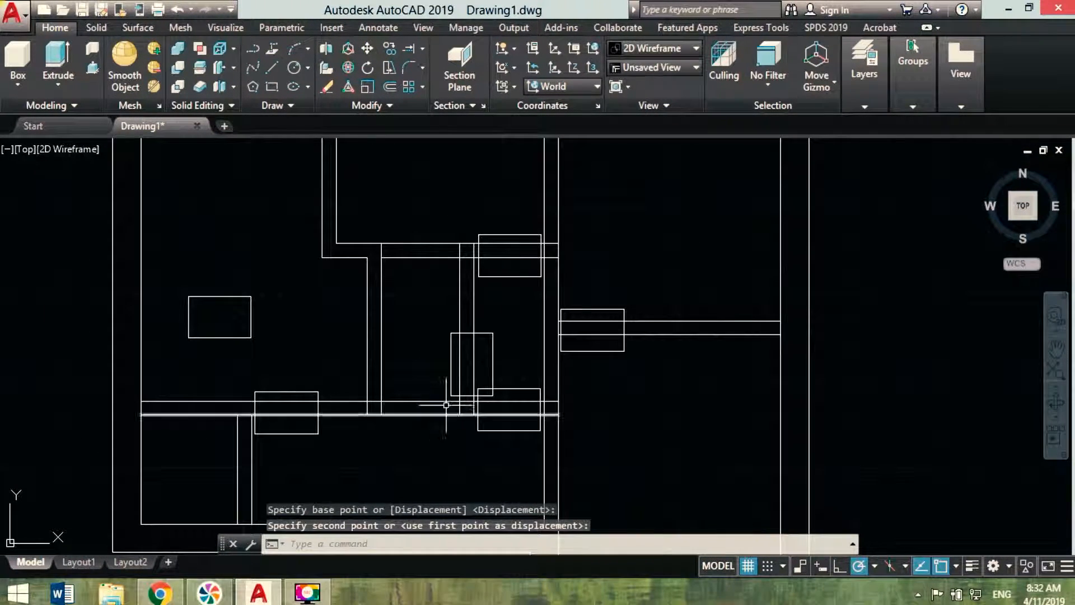
Copy the upright door rectangle onto the lower part of the central vertical wall and the lower-left room's vertical wall
{"action": "left_click", "coordinate": [389, 49]}
{"action": "scroll", "coordinate": [454, 397], "scroll_direction": "up", "scroll_amount": 6}
{"action": "left_click", "coordinate": [470, 390]}
{"action": "scroll", "coordinate": [472, 429], "scroll_direction": "down", "scroll_amount": 6}
{"action": "middle_click_drag", "start_coordinate": [554, 498], "coordinate": [487, 333]}
{"action": "scroll", "coordinate": [493, 357], "scroll_direction": "up", "scroll_amount": 4}
{"action": "scroll", "coordinate": [479, 356], "scroll_direction": "down", "scroll_amount": 4}
{"action": "middle_click_drag", "start_coordinate": [569, 309], "coordinate": [595, 492]}
{"action": "middle_click_drag", "start_coordinate": [487, 448], "coordinate": [560, 270]}
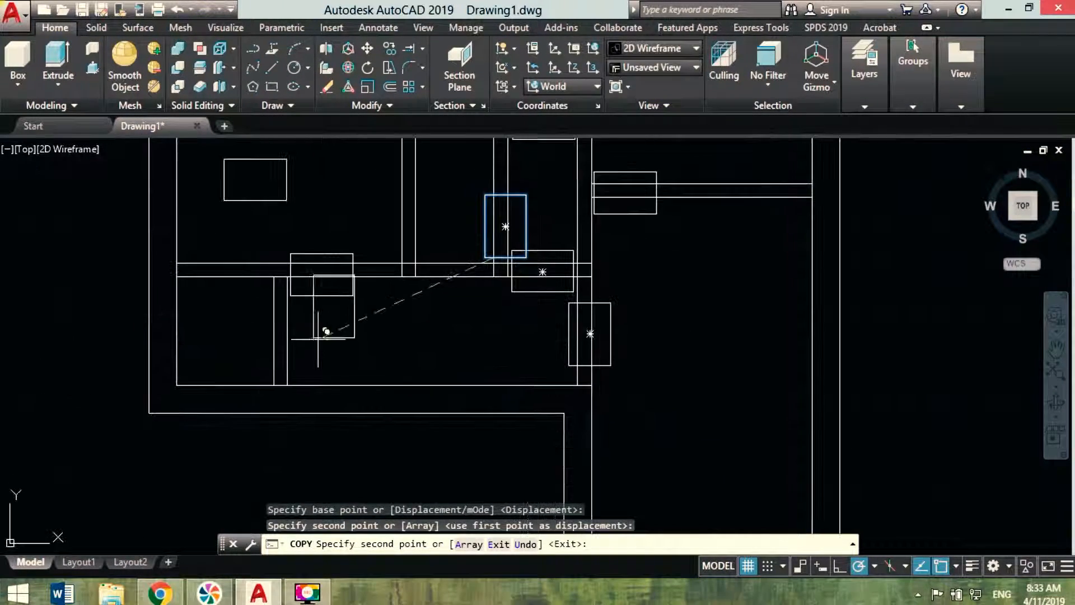
{"action": "scroll", "coordinate": [285, 346], "scroll_direction": "up", "scroll_amount": 4}
{"action": "left_click", "coordinate": [254, 390]}
{"action": "key", "text": "Escape"}
Copy a horizontal door rectangle onto the lower exterior wall near its inner corner
{"action": "left_click", "coordinate": [471, 231]}
{"action": "left_click", "coordinate": [387, 50]}
{"action": "left_click", "coordinate": [456, 167]}
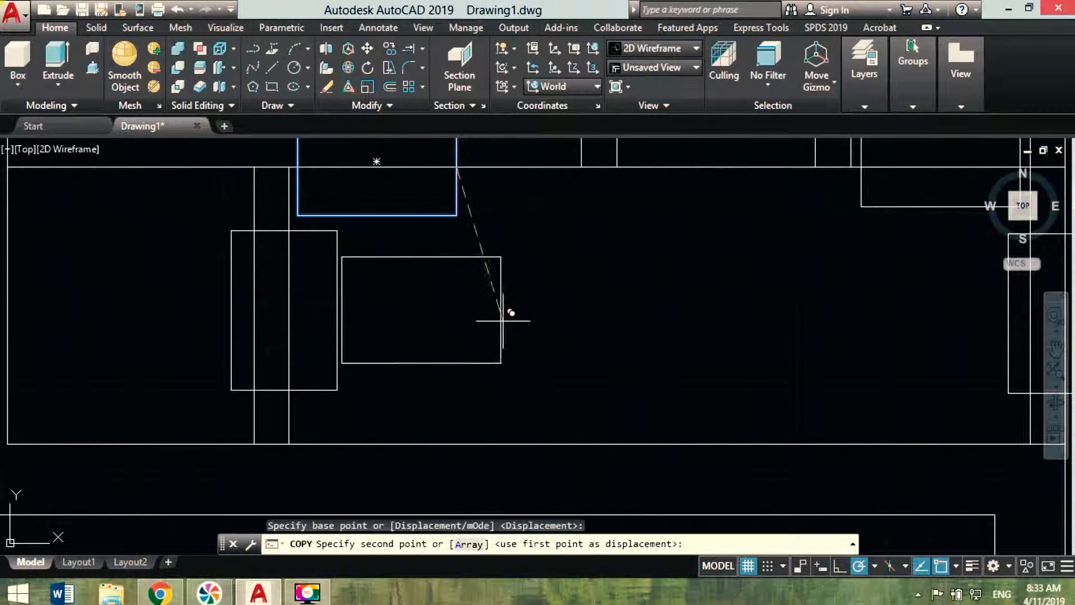
{"action": "scroll", "coordinate": [506, 330], "scroll_direction": "down", "scroll_amount": 2}
{"action": "middle_click_drag", "start_coordinate": [753, 427], "coordinate": [521, 393]}
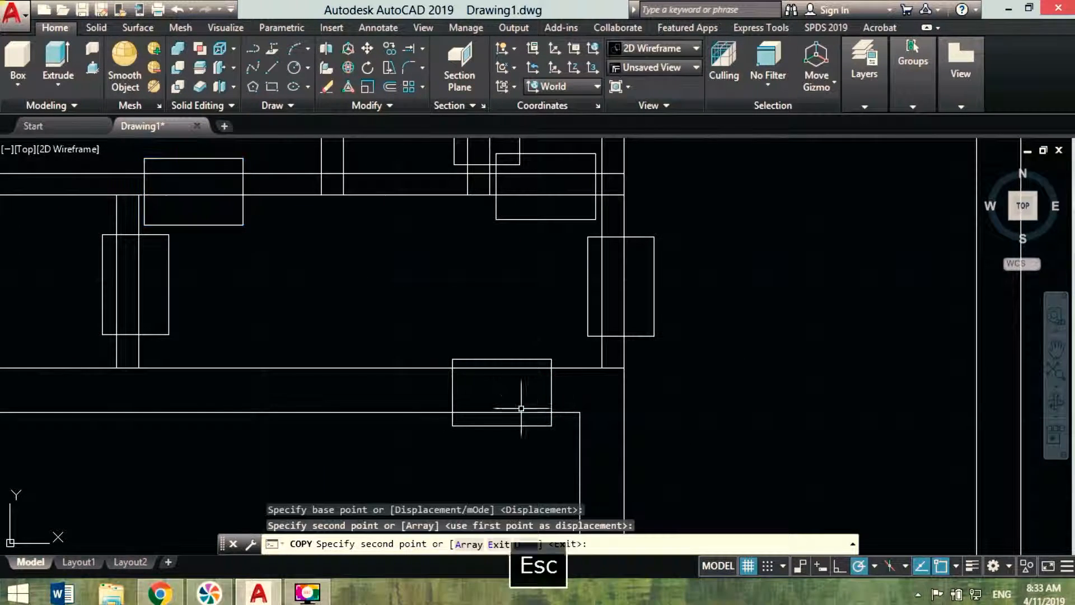
Widen the exterior wall's door rectangle by stretching its left edge outward by 300
{"action": "left_click", "coordinate": [521, 408]}
{"action": "left_click", "coordinate": [405, 396]}
{"action": "left_click", "coordinate": [452, 393]}
{"action": "type", "text": "300"}
{"action": "key", "text": "Return"}
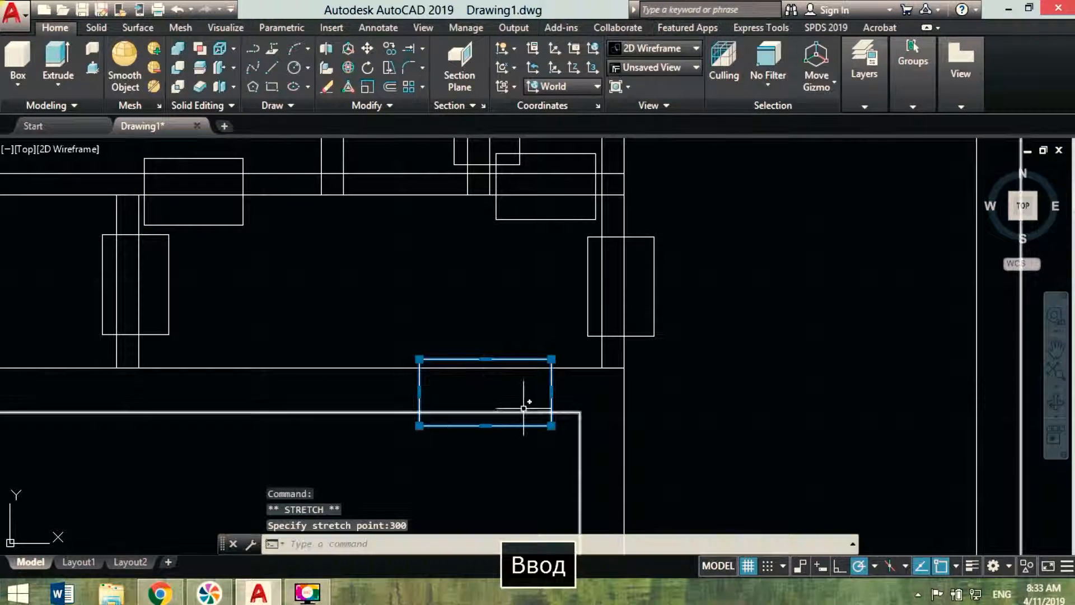
{"action": "key", "text": "Escape"}
Trim the wall dividing the right-hand rooms against its door rectangle, selecting both as cutting edges
{"action": "scroll", "coordinate": [493, 302], "scroll_direction": "down", "scroll_amount": 3}
{"action": "scroll", "coordinate": [358, 291], "scroll_direction": "up", "scroll_amount": 3}
{"action": "left_click", "coordinate": [369, 280]}
{"action": "left_click", "coordinate": [423, 49]}
{"action": "left_click", "coordinate": [431, 71]}
{"action": "scroll", "coordinate": [630, 229], "scroll_direction": "up", "scroll_amount": 2}
{"action": "left_click", "coordinate": [599, 306]}
{"action": "left_click", "coordinate": [512, 399]}
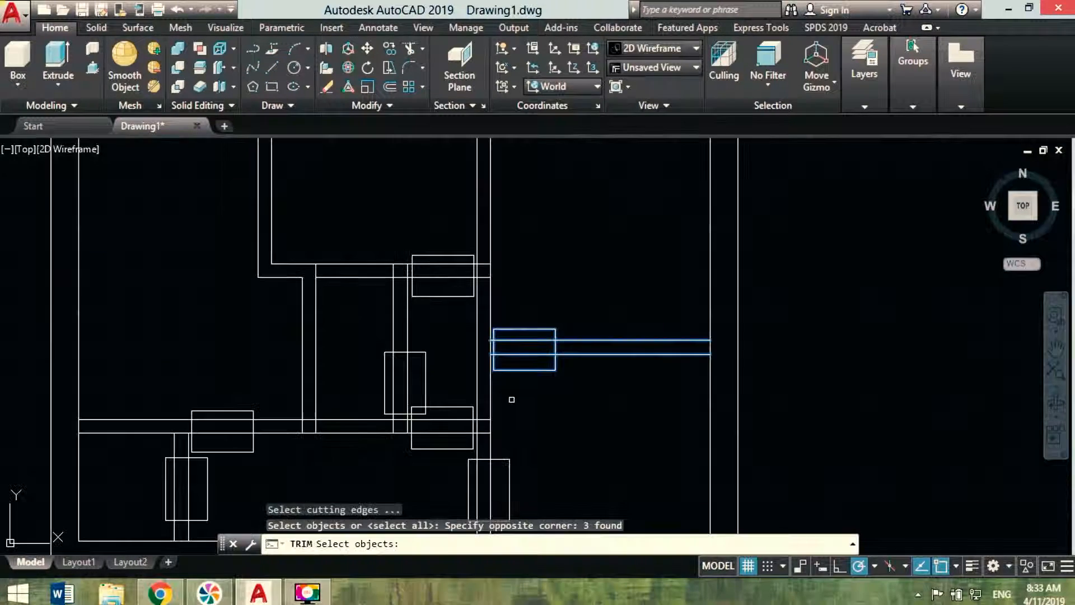
Trim the door opening in the upper wall of the small middle room
{"action": "left_click", "coordinate": [412, 51]}
{"action": "left_click", "coordinate": [459, 243]}
{"action": "left_click", "coordinate": [440, 320]}
{"action": "middle_click_drag", "start_coordinate": [456, 369], "coordinate": [473, 294]}
Trim the door opening in the lower wall of the small middle room beside the central wall
{"action": "left_click", "coordinate": [475, 293]}
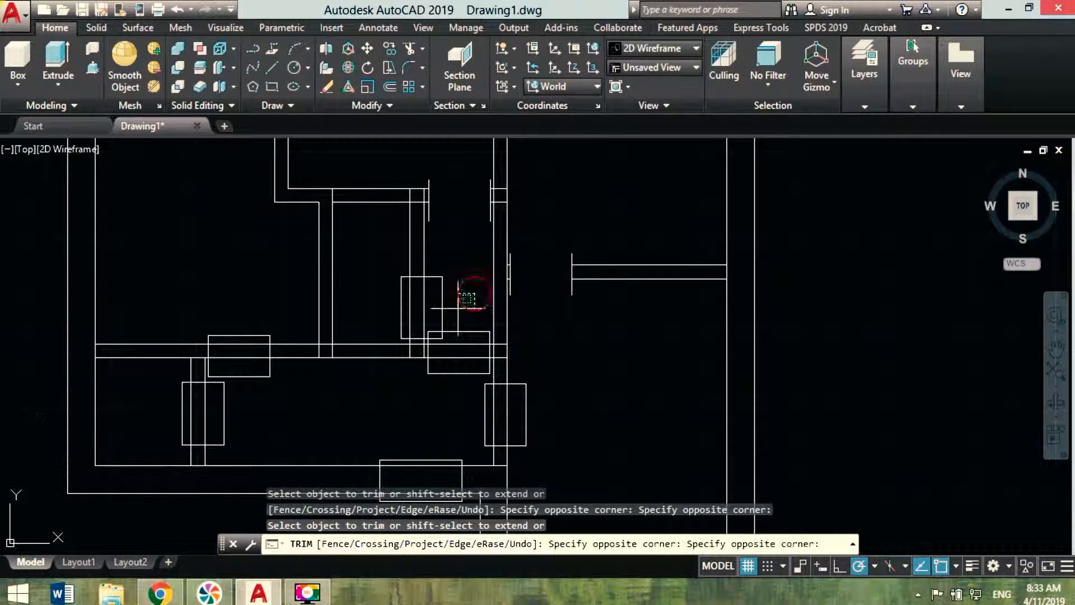
{"action": "scroll", "coordinate": [488, 336], "scroll_direction": "up", "scroll_amount": 3}
{"action": "left_click", "coordinate": [498, 318]}
{"action": "left_click", "coordinate": [250, 351]}
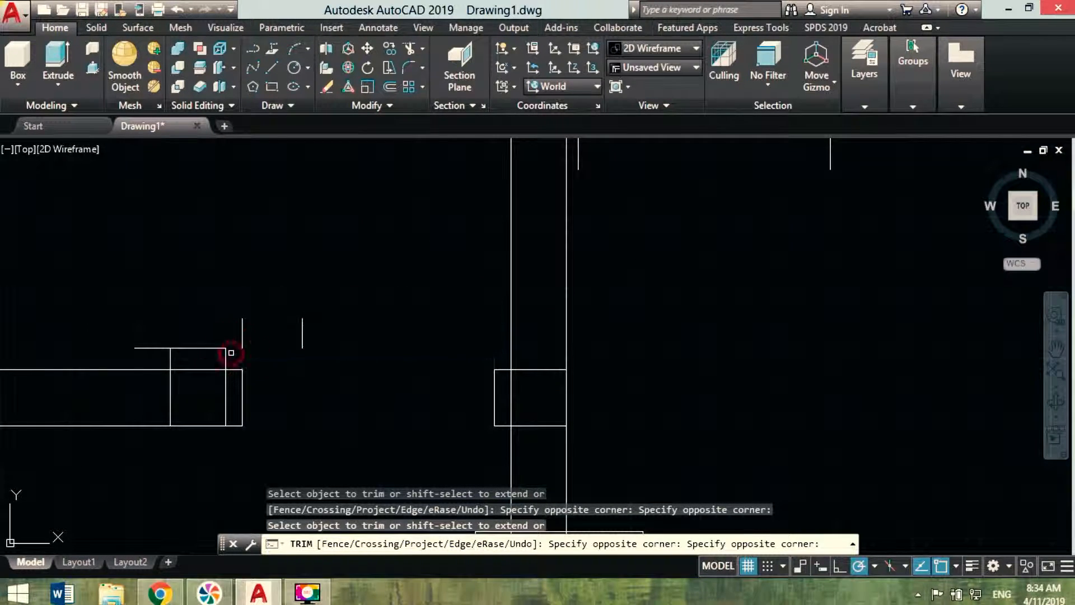
{"action": "left_click", "coordinate": [229, 354]}
Trim the lower door opening in the central wall and the leftover door edges beside the small middle room
{"action": "scroll", "coordinate": [197, 342], "scroll_direction": "down", "scroll_amount": 3}
{"action": "scroll", "coordinate": [256, 413], "scroll_direction": "up", "scroll_amount": 2}
{"action": "left_click", "coordinate": [259, 321]}
{"action": "left_click", "coordinate": [405, 261]}
{"action": "left_click", "coordinate": [408, 216]}
{"action": "left_click", "coordinate": [374, 416]}
{"action": "left_click", "coordinate": [298, 222]}
{"action": "left_click", "coordinate": [242, 402]}
{"action": "middle_click_drag", "start_coordinate": [332, 200], "coordinate": [414, 399]}
{"action": "left_click", "coordinate": [415, 400]}
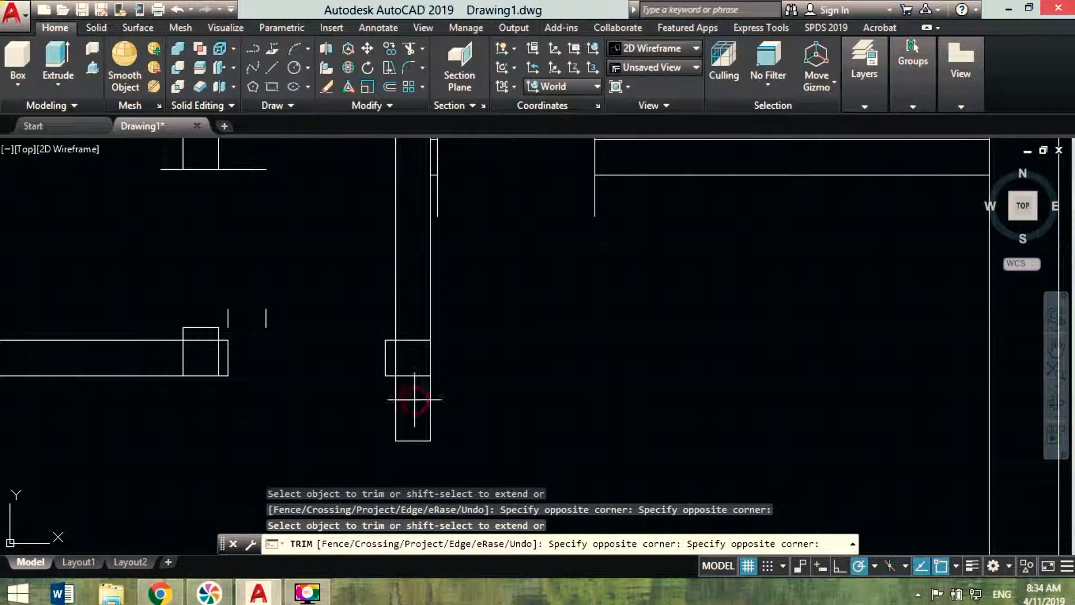
Trim the leftover door outlines at the small middle room's right wall and on the wall dividing the right-hand rooms
{"action": "scroll", "coordinate": [219, 357], "scroll_direction": "up", "scroll_amount": 4}
{"action": "left_click", "coordinate": [229, 364]}
{"action": "left_click", "coordinate": [112, 353]}
{"action": "left_click", "coordinate": [180, 314]}
{"action": "scroll", "coordinate": [190, 314], "scroll_direction": "down", "scroll_amount": 6}
{"action": "left_click", "coordinate": [441, 346]}
{"action": "left_click", "coordinate": [326, 369]}
{"action": "left_click", "coordinate": [609, 200]}
{"action": "left_click", "coordinate": [316, 223]}
Trim the remaining door outline edges around the small middle room's upper wall opening
{"action": "scroll", "coordinate": [437, 266], "scroll_direction": "down", "scroll_amount": 5}
{"action": "middle_click_drag", "start_coordinate": [391, 269], "coordinate": [518, 375]}
{"action": "left_click", "coordinate": [518, 375]}
{"action": "left_click", "coordinate": [412, 350]}
{"action": "left_click", "coordinate": [407, 429]}
{"action": "left_click", "coordinate": [355, 368]}
{"action": "scroll", "coordinate": [470, 283], "scroll_direction": "up", "scroll_amount": 5}
{"action": "left_click", "coordinate": [520, 258]}
{"action": "left_click", "coordinate": [235, 321]}
{"action": "scroll", "coordinate": [393, 295], "scroll_direction": "down", "scroll_amount": 5}
{"action": "left_click", "coordinate": [366, 244]}
{"action": "left_click", "coordinate": [334, 223]}
{"action": "scroll", "coordinate": [334, 227], "scroll_direction": "down", "scroll_amount": 5}
{"action": "middle_click_drag", "start_coordinate": [283, 348], "coordinate": [420, 280]}
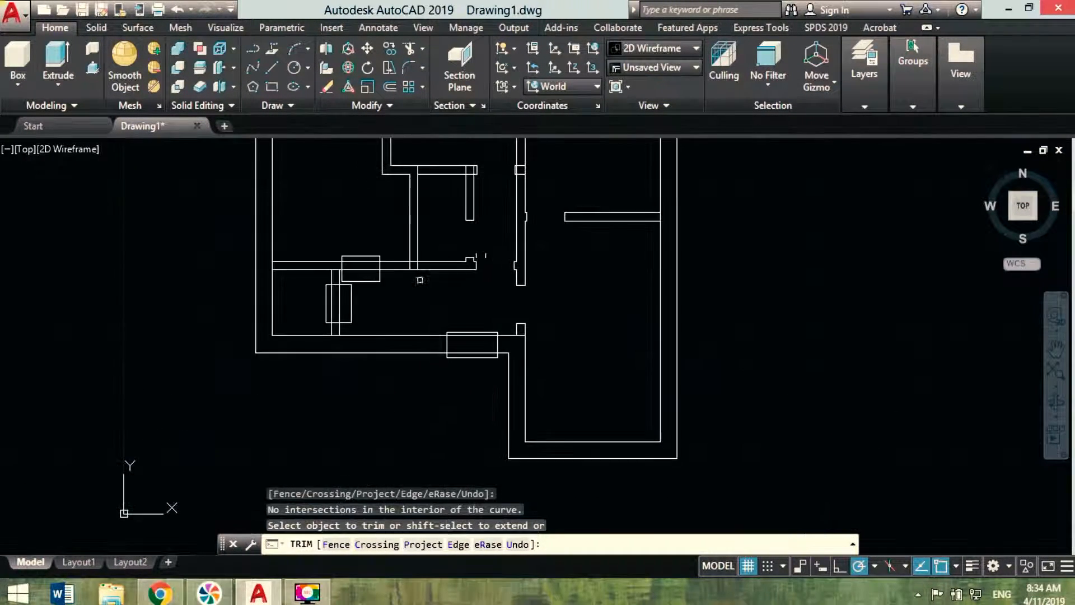
Trim the door openings in the horizontal wall and the short vertical wall of the small lower-left room
{"action": "scroll", "coordinate": [375, 275], "scroll_direction": "up", "scroll_amount": 5}
{"action": "left_click", "coordinate": [362, 180]}
{"action": "left_click", "coordinate": [325, 325]}
{"action": "left_click", "coordinate": [287, 295]}
{"action": "left_click", "coordinate": [378, 358]}
{"action": "left_click", "coordinate": [242, 380]}
{"action": "left_click", "coordinate": [334, 279]}
{"action": "left_click", "coordinate": [304, 407]}
{"action": "left_click", "coordinate": [257, 291]}
{"action": "left_click", "coordinate": [236, 408]}
{"action": "left_click", "coordinate": [405, 212]}
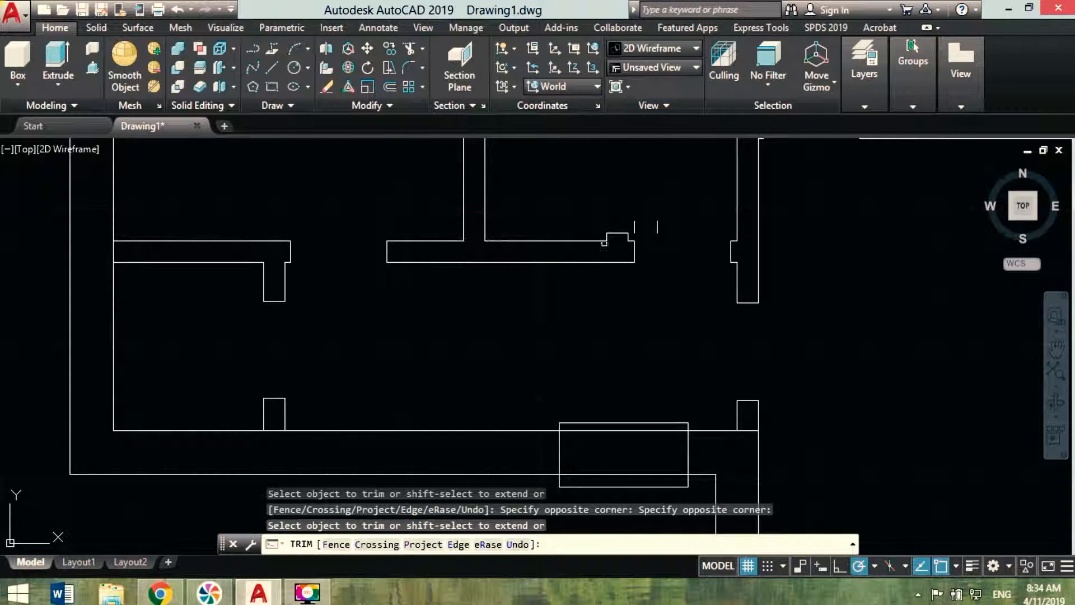
Trim the leftover door edges between the small middle room and the central wall
{"action": "middle_click_drag", "start_coordinate": [481, 224], "coordinate": [458, 403]}
{"action": "scroll", "coordinate": [457, 210], "scroll_direction": "up", "scroll_amount": 4}
{"action": "left_click", "coordinate": [386, 212]}
{"action": "left_click", "coordinate": [492, 208]}
{"action": "middle_click_drag", "start_coordinate": [825, 209], "coordinate": [384, 266]}
{"action": "left_click", "coordinate": [303, 271]}
{"action": "scroll", "coordinate": [380, 331], "scroll_direction": "down", "scroll_amount": 2}
{"action": "left_click", "coordinate": [348, 263]}
{"action": "left_click", "coordinate": [306, 271]}
Trim the door opening in the lower exterior wall and cut off the overhanging ends of its jambs
{"action": "scroll", "coordinate": [359, 345], "scroll_direction": "down", "scroll_amount": 6}
{"action": "middle_click_drag", "start_coordinate": [362, 470], "coordinate": [467, 185]}
{"action": "scroll", "coordinate": [453, 306], "scroll_direction": "up", "scroll_amount": 2}
{"action": "left_click", "coordinate": [361, 270]}
{"action": "left_click", "coordinate": [341, 384]}
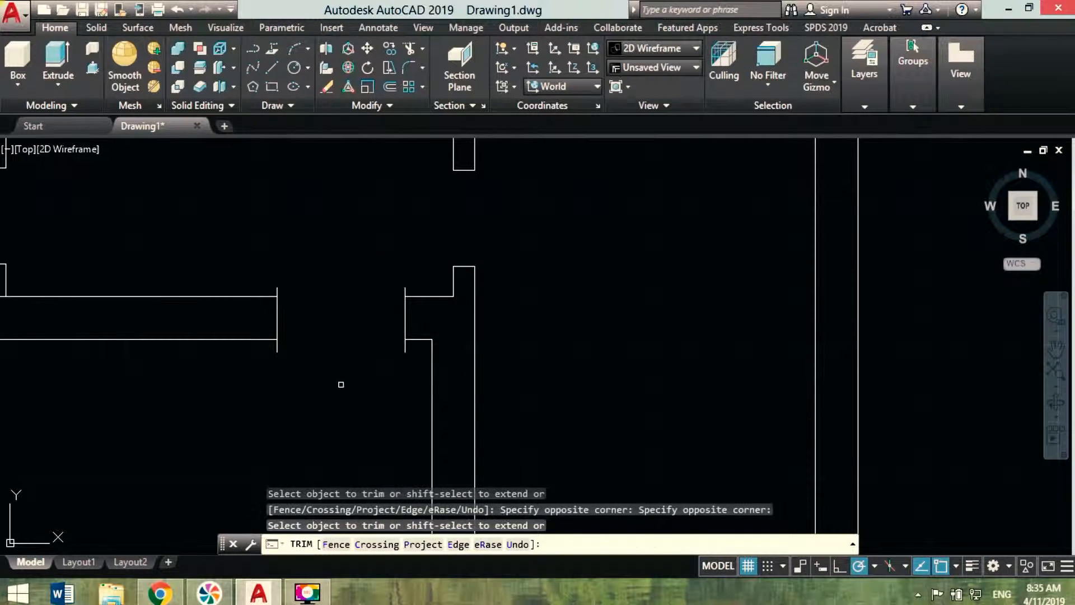
{"action": "left_click", "coordinate": [258, 291]}
{"action": "left_click", "coordinate": [419, 287]}
Trim the remaining door outline remnants at the interior wall ends along the central corridor
{"action": "scroll", "coordinate": [408, 336], "scroll_direction": "down", "scroll_amount": 6}
{"action": "scroll", "coordinate": [577, 323], "scroll_direction": "up", "scroll_amount": 3}
{"action": "left_click", "coordinate": [574, 316]}
{"action": "middle_click_drag", "start_coordinate": [495, 194], "coordinate": [532, 347]}
{"action": "scroll", "coordinate": [392, 202], "scroll_direction": "up", "scroll_amount": 5}
{"action": "left_click", "coordinate": [395, 187]}
{"action": "scroll", "coordinate": [392, 203], "scroll_direction": "down", "scroll_amount": 2}
{"action": "middle_click_drag", "start_coordinate": [67, 219], "coordinate": [431, 248]}
{"action": "left_click", "coordinate": [424, 241]}
{"action": "left_click", "coordinate": [415, 222]}
{"action": "scroll", "coordinate": [420, 235], "scroll_direction": "down", "scroll_amount": 2}
{"action": "middle_click_drag", "start_coordinate": [392, 431], "coordinate": [440, 232]}
{"action": "left_click", "coordinate": [291, 372]}
{"action": "scroll", "coordinate": [376, 391], "scroll_direction": "down", "scroll_amount": 4}
{"action": "scroll", "coordinate": [487, 383], "scroll_direction": "up", "scroll_amount": 8}
Erase the two stray line stubs near the small middle room's lower right corner
{"action": "key", "text": "Escape"}
{"action": "left_click", "coordinate": [362, 324]}
{"action": "left_click", "coordinate": [427, 360]}
{"action": "key", "text": "Delete"}
{"action": "scroll", "coordinate": [427, 360], "scroll_direction": "down", "scroll_amount": 4}
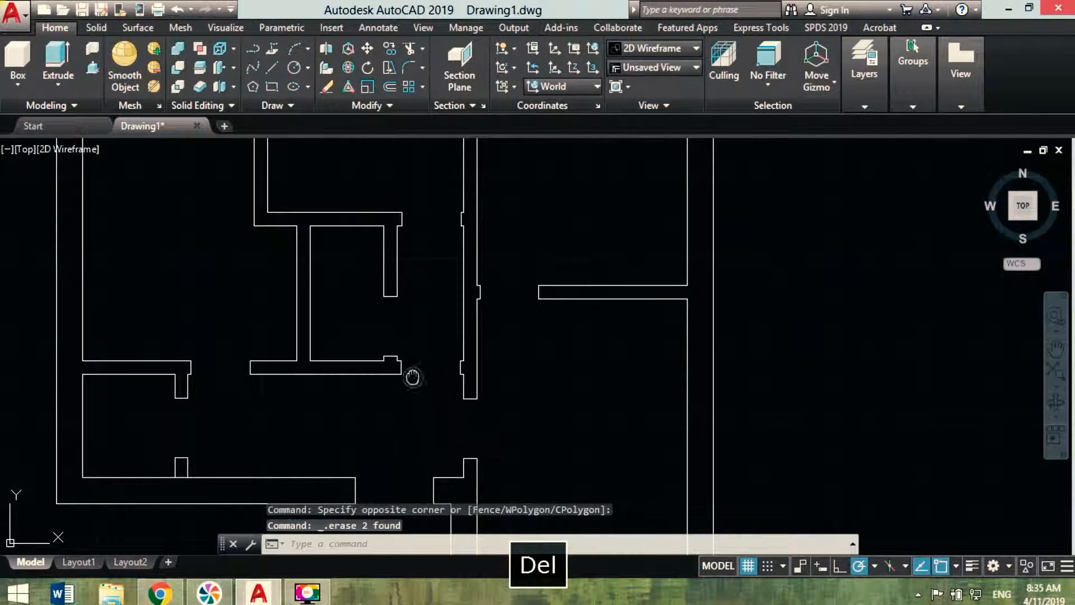
Save the drawing to the Desktop as Drawing1.dwg, replacing the existing file
{"action": "middle_click_drag", "start_coordinate": [412, 376], "coordinate": [395, 289]}
{"action": "scroll", "coordinate": [394, 289], "scroll_direction": "down", "scroll_amount": 2}
{"action": "scroll", "coordinate": [463, 320], "scroll_direction": "down", "scroll_amount": 2}
{"action": "key", "text": "Escape"}
{"action": "key", "text": "ctrl+s"}
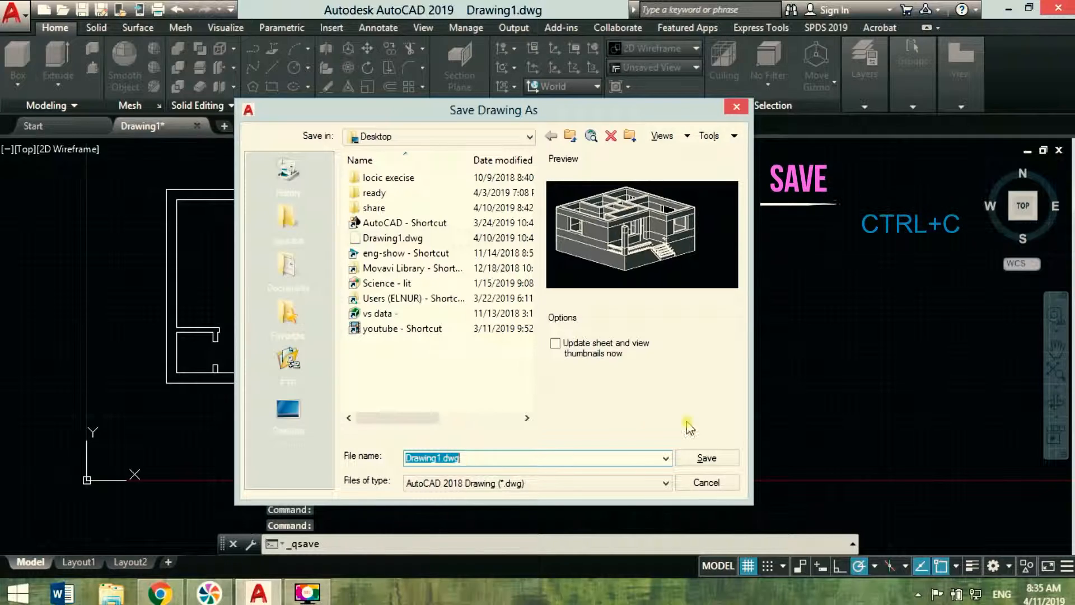
{"action": "left_click", "coordinate": [288, 409]}
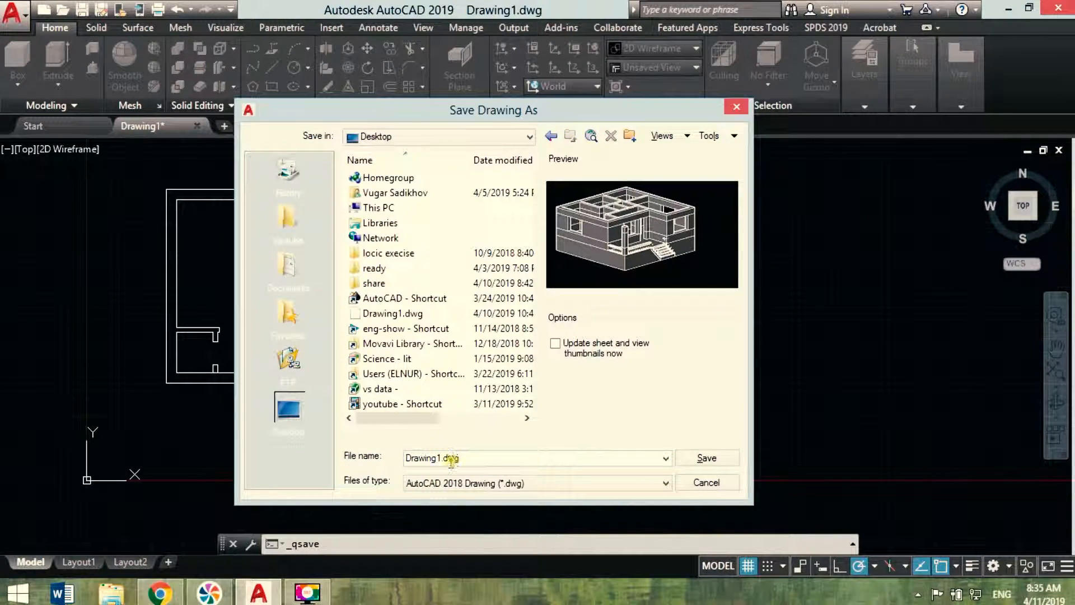
{"action": "left_click", "coordinate": [721, 457]}
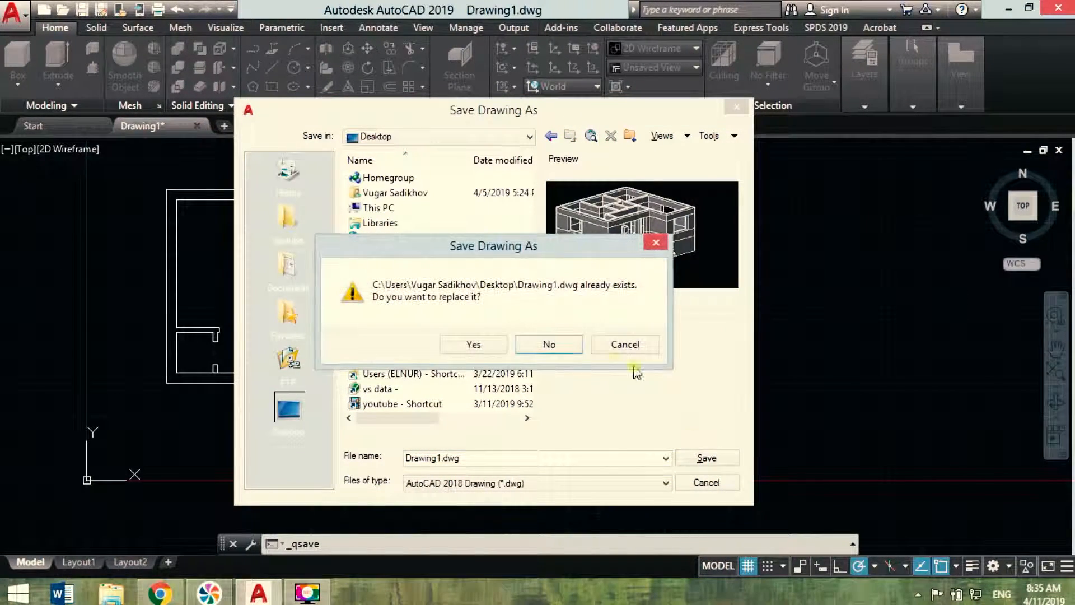
{"action": "left_click", "coordinate": [473, 343]}
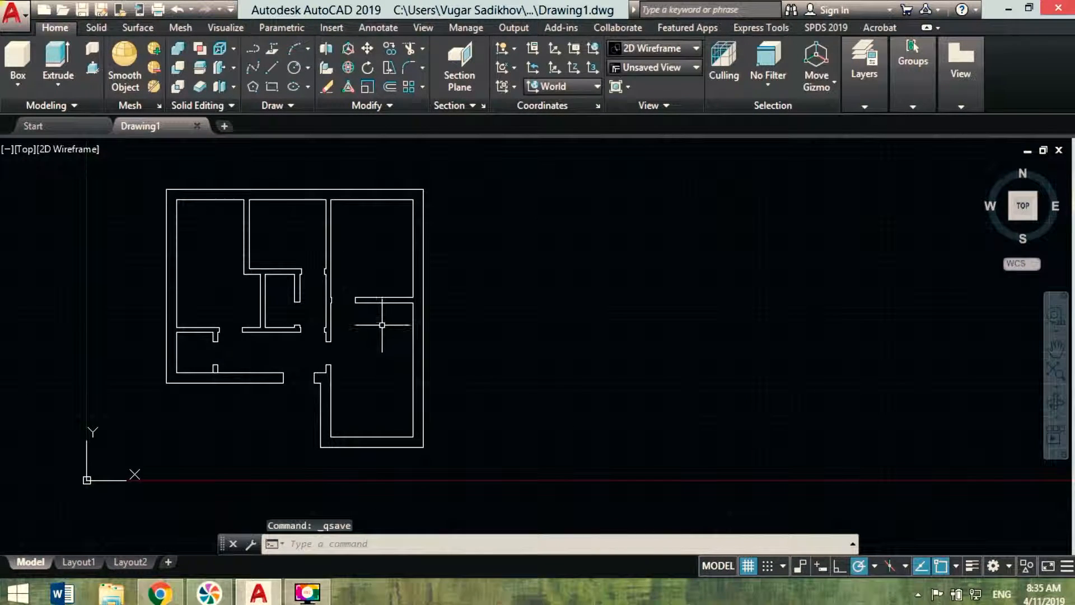
Copy the whole floor plan horizontally to the right by about 14100 units
{"action": "left_click", "coordinate": [143, 173]}
{"action": "left_click", "coordinate": [484, 462]}
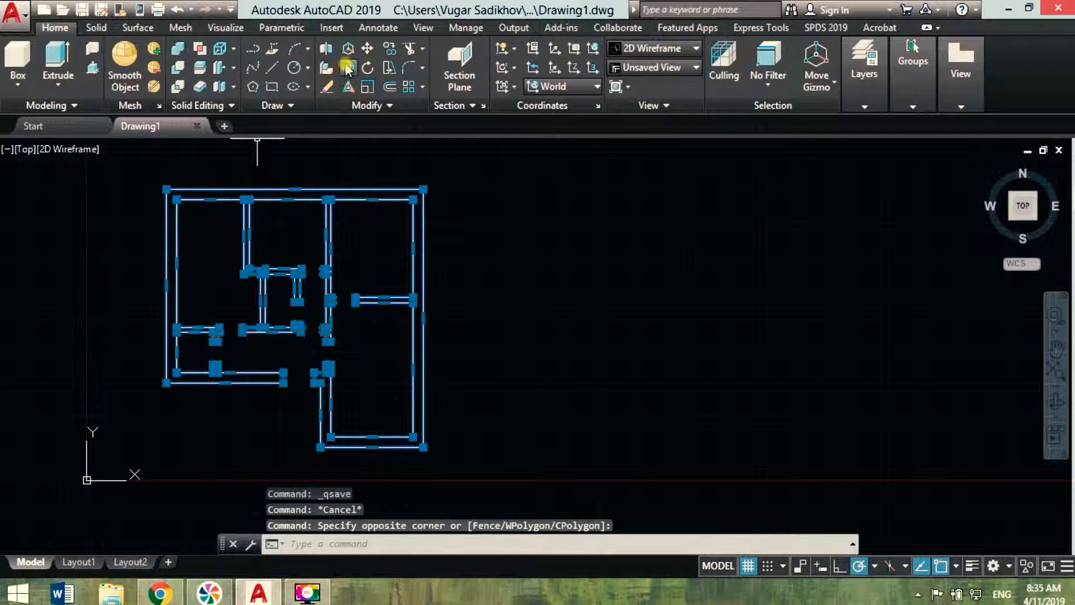
{"action": "left_click", "coordinate": [393, 51]}
{"action": "left_click", "coordinate": [492, 252]}
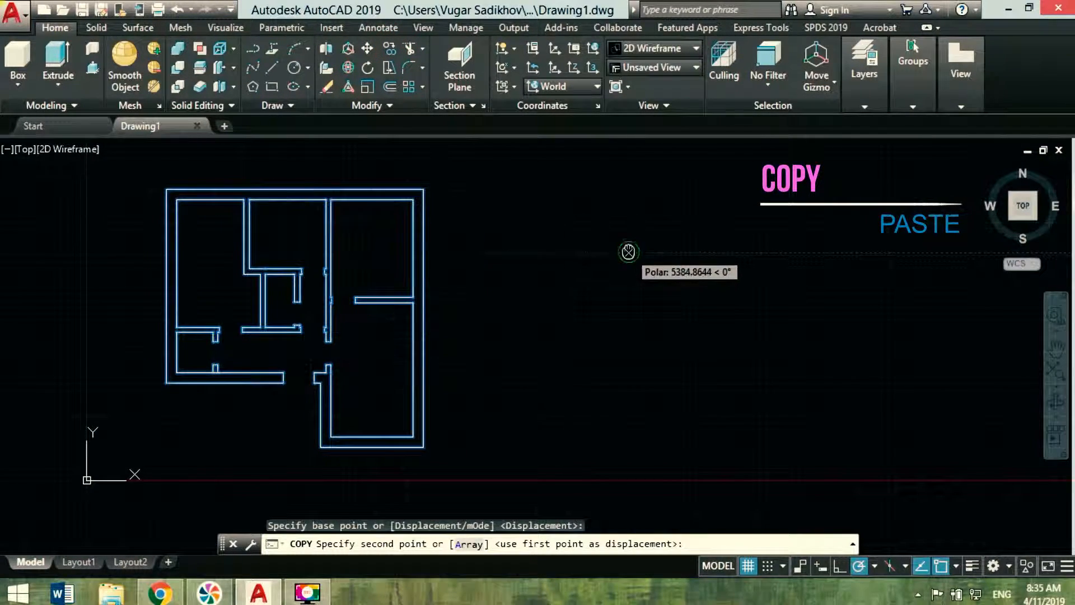
{"action": "middle_click_drag", "start_coordinate": [628, 251], "coordinate": [329, 237]}
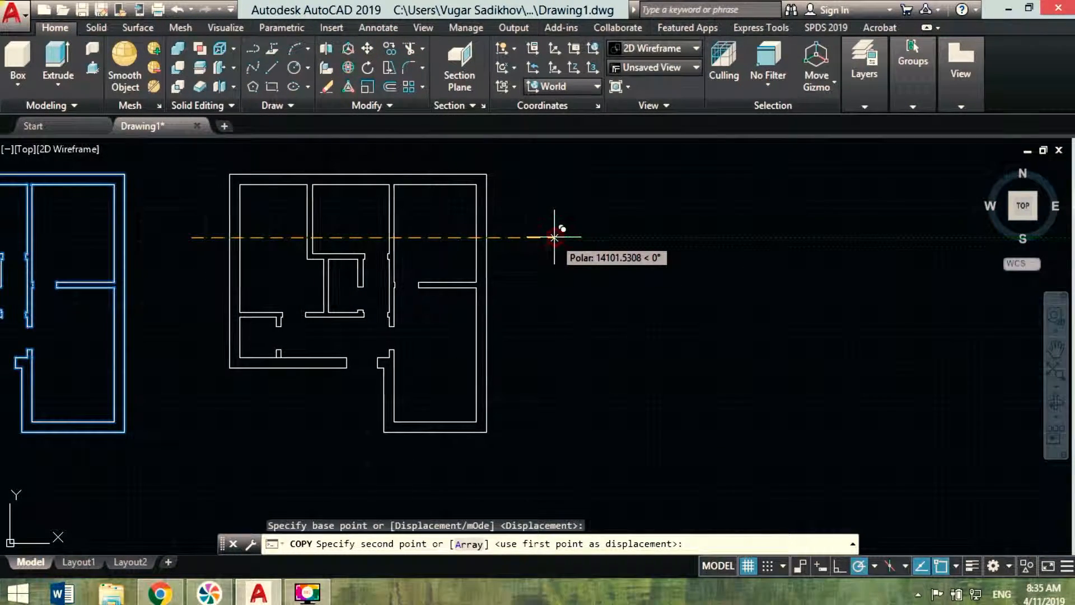
{"action": "left_click", "coordinate": [557, 219]}
{"action": "key", "text": "Escape"}
{"action": "middle_click_drag", "start_coordinate": [360, 285], "coordinate": [508, 307]}
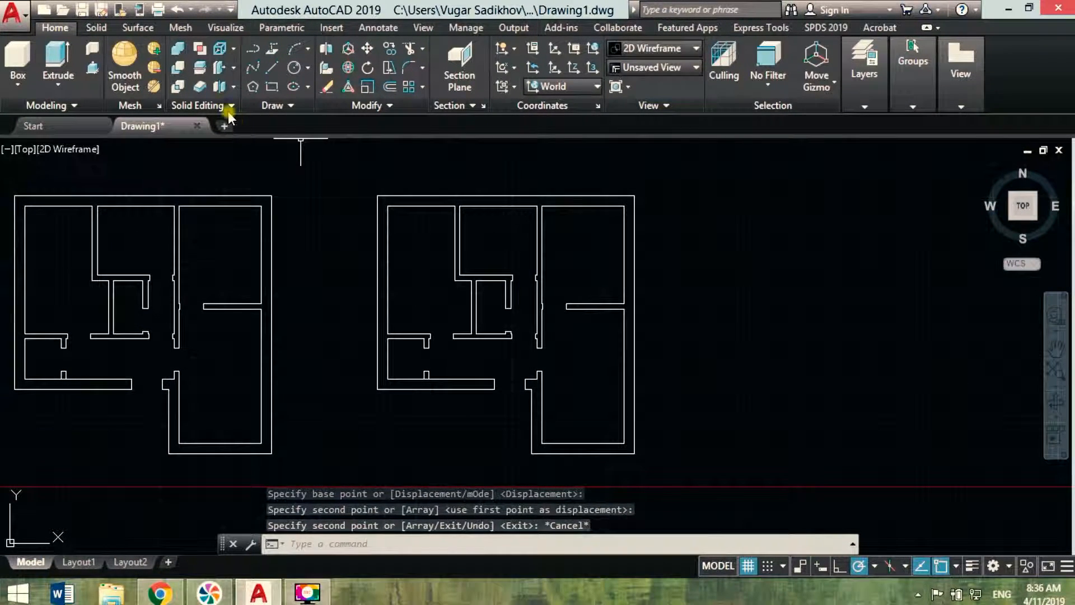
Draw a narrow horizontal opening rectangle in the empty space to the right of the copied plan
{"action": "left_click", "coordinate": [273, 86]}
{"action": "middle_click_drag", "start_coordinate": [772, 301], "coordinate": [670, 312]}
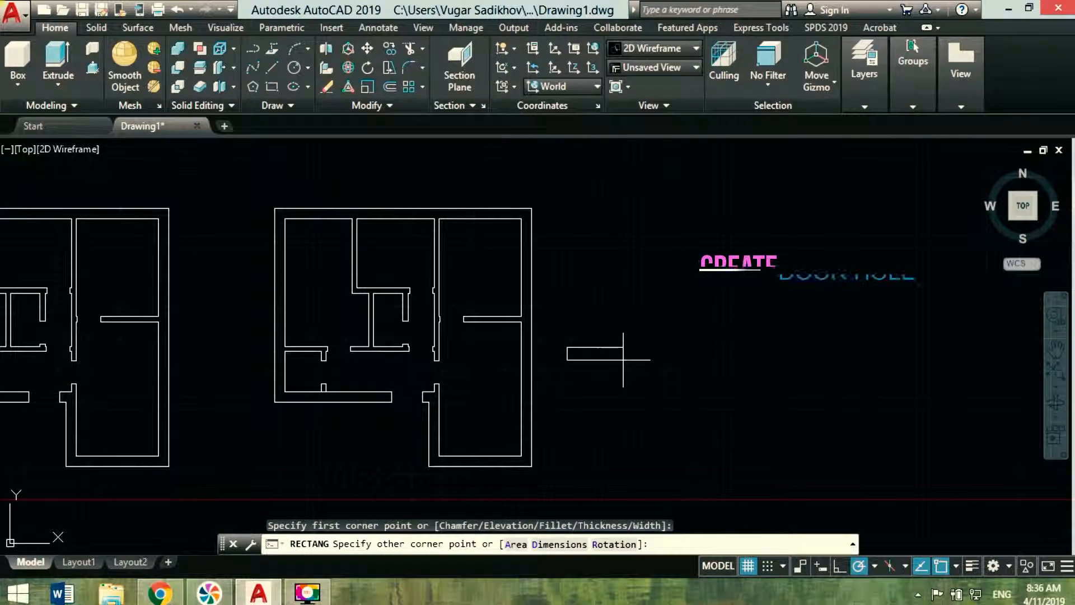
{"action": "left_click", "coordinate": [623, 361]}
Copy the opening rectangle onto the copied plan's two lower exterior walls and into the space left of that plan
{"action": "left_click", "coordinate": [629, 331]}
{"action": "left_click", "coordinate": [609, 364]}
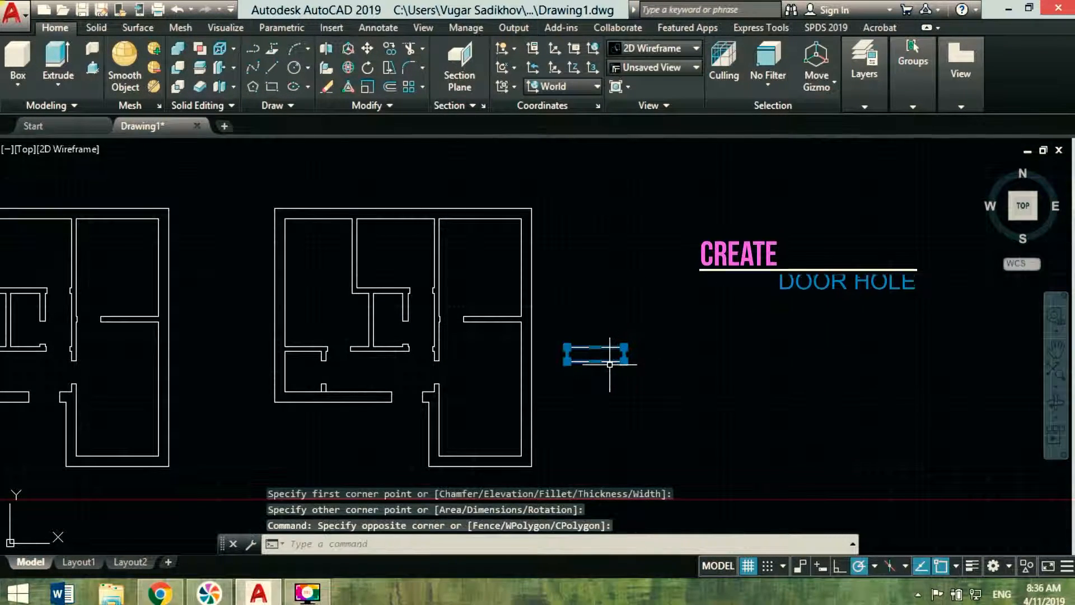
{"action": "left_click", "coordinate": [391, 55]}
{"action": "scroll", "coordinate": [614, 329], "scroll_direction": "up", "scroll_amount": 6}
{"action": "left_click", "coordinate": [655, 414]}
{"action": "scroll", "coordinate": [655, 414], "scroll_direction": "down", "scroll_amount": 2}
{"action": "middle_click_drag", "start_coordinate": [482, 373], "coordinate": [766, 21]}
{"action": "left_click", "coordinate": [647, 334]}
{"action": "middle_click_drag", "start_coordinate": [298, 194], "coordinate": [408, 322]}
{"action": "left_click", "coordinate": [450, 298]}
{"action": "scroll", "coordinate": [417, 310], "scroll_direction": "down", "scroll_amount": 2}
{"action": "middle_click_drag", "start_coordinate": [415, 252], "coordinate": [433, 353]}
{"action": "middle_click_drag", "start_coordinate": [510, 319], "coordinate": [399, 221]}
{"action": "left_click", "coordinate": [196, 282]}
{"action": "key", "text": "Escape"}
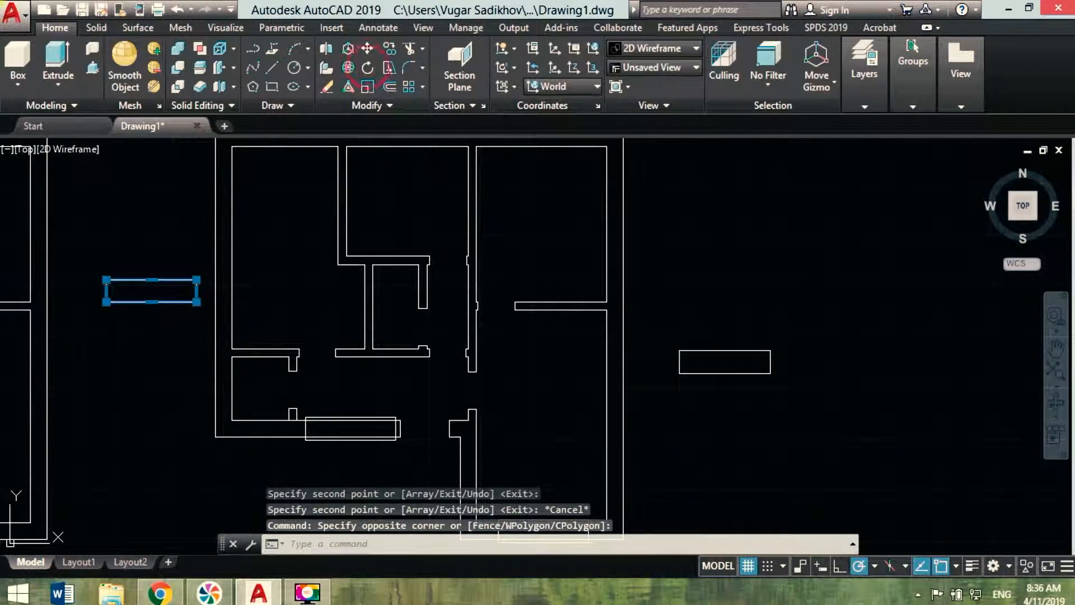
Rotate the opening rectangle left of the copied plan by 90 degrees
{"action": "left_click", "coordinate": [367, 67]}
{"action": "left_click", "coordinate": [151, 271]}
{"action": "key", "text": "Return"}
Move the rotated rectangle onto the copied plan's left exterior wall
{"action": "left_click", "coordinate": [146, 267]}
{"action": "left_click", "coordinate": [367, 49]}
{"action": "scroll", "coordinate": [129, 231], "scroll_direction": "up", "scroll_amount": 6}
{"action": "left_click", "coordinate": [273, 203]}
{"action": "scroll", "coordinate": [364, 314], "scroll_direction": "down", "scroll_amount": 6}
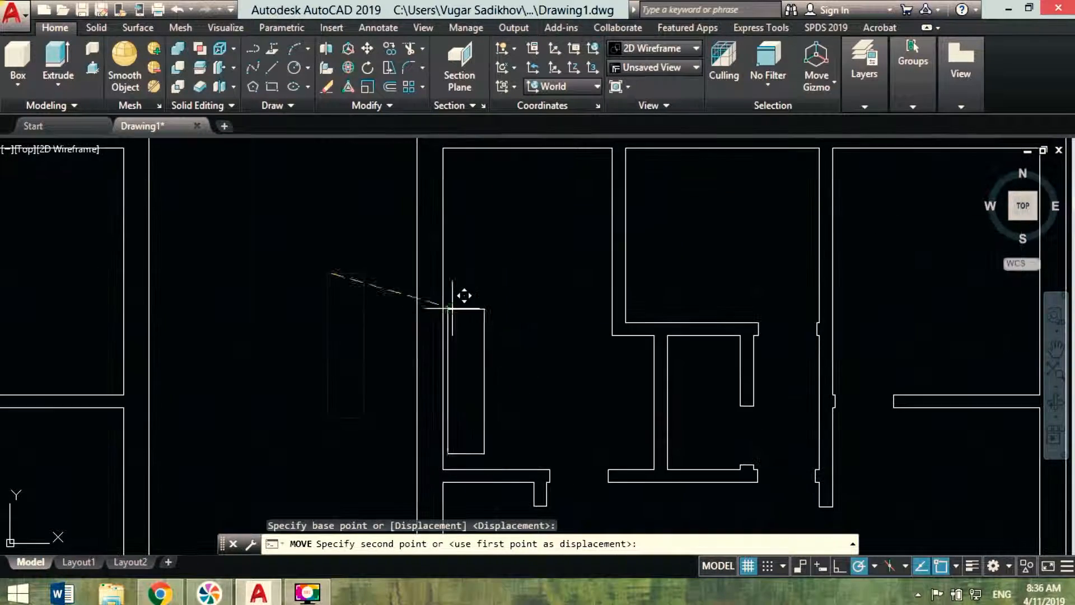
{"action": "left_click", "coordinate": [416, 272]}
Rotate the opening rectangle right of the copied plan by 90 degrees to stand vertically
{"action": "middle_click_drag", "start_coordinate": [874, 425], "coordinate": [336, 282]}
{"action": "left_click", "coordinate": [677, 384]}
{"action": "left_click", "coordinate": [653, 325]}
{"action": "left_click", "coordinate": [367, 68]}
{"action": "left_click", "coordinate": [653, 257]}
{"action": "left_click", "coordinate": [653, 269]}
Move the vertical rectangle onto the copied plan's right exterior wall at the lower right room
{"action": "left_click", "coordinate": [613, 314]}
{"action": "left_click", "coordinate": [570, 280]}
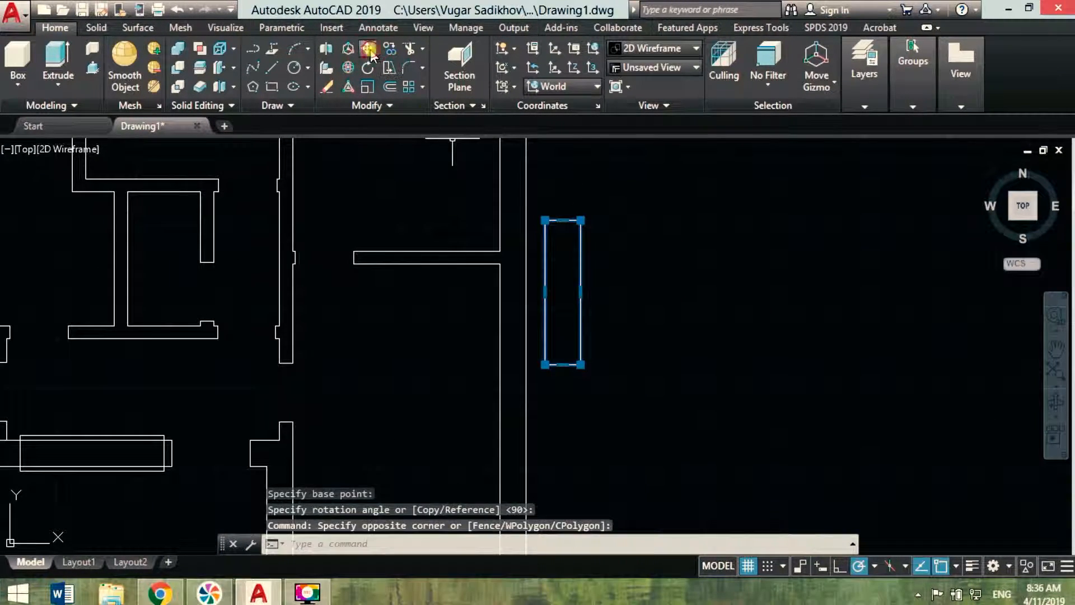
{"action": "left_click", "coordinate": [367, 49]}
{"action": "left_click", "coordinate": [576, 219]}
{"action": "left_click", "coordinate": [430, 242]}
{"action": "scroll", "coordinate": [443, 252], "scroll_direction": "down", "scroll_amount": 4}
{"action": "middle_click_drag", "start_coordinate": [471, 310], "coordinate": [741, 414]}
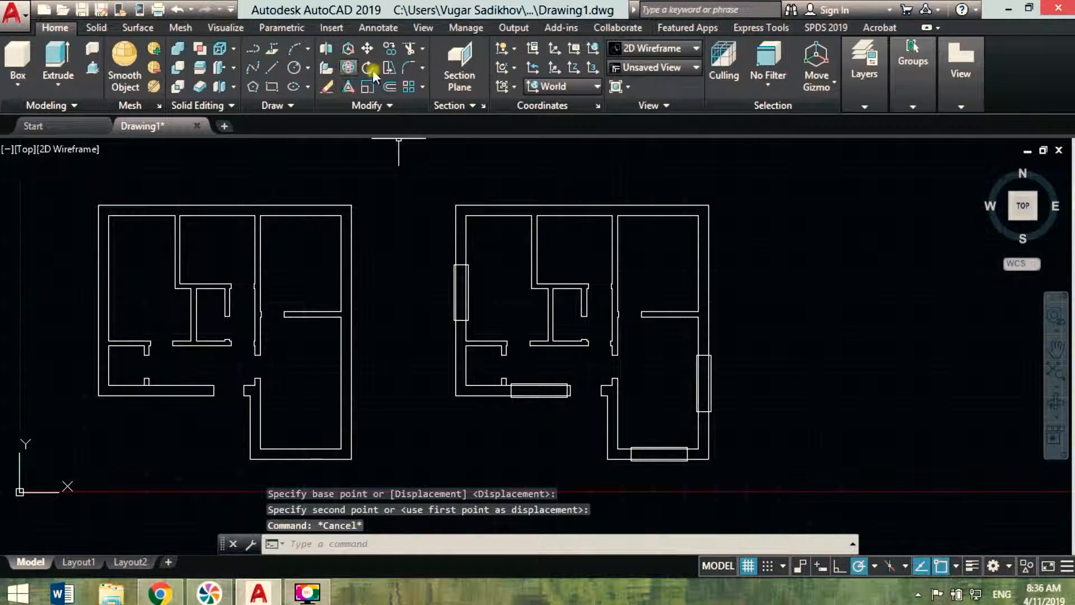
Trim the wall lines and the excess rectangle sides at the bottom opening of the copied plan's lower right room
{"action": "left_click", "coordinate": [667, 435]}
{"action": "left_click", "coordinate": [661, 469]}
{"action": "middle_click_drag", "start_coordinate": [670, 470], "coordinate": [648, 358]}
{"action": "scroll", "coordinate": [657, 353], "scroll_direction": "up", "scroll_amount": 4}
{"action": "left_click", "coordinate": [732, 331]}
{"action": "left_click", "coordinate": [320, 325]}
{"action": "left_click", "coordinate": [728, 218]}
{"action": "left_click", "coordinate": [316, 245]}
Trim the rectangle's two long sides at the opening in the copied plan's right exterior wall
{"action": "middle_click_drag", "start_coordinate": [509, 207], "coordinate": [488, 465]}
{"action": "scroll", "coordinate": [549, 353], "scroll_direction": "up", "scroll_amount": 2}
{"action": "left_click", "coordinate": [603, 231]}
{"action": "left_click", "coordinate": [574, 476]}
{"action": "left_click", "coordinate": [523, 235]}
{"action": "left_click", "coordinate": [495, 476]}
Trim the rectangle's two long sides at the opening in the copied plan's left exterior wall
{"action": "middle_click_drag", "start_coordinate": [285, 340], "coordinate": [811, 377]}
{"action": "middle_click_drag", "start_coordinate": [224, 174], "coordinate": [469, 351]}
{"action": "left_click", "coordinate": [501, 146]}
{"action": "left_click", "coordinate": [451, 420]}
{"action": "left_click", "coordinate": [400, 172]}
{"action": "left_click", "coordinate": [367, 417]}
Trim the wall lines and excess rectangle edges at the opening in the copied plan's lower left exterior wall
{"action": "scroll", "coordinate": [372, 414], "scroll_direction": "down", "scroll_amount": 6}
{"action": "middle_click_drag", "start_coordinate": [469, 420], "coordinate": [458, 297]}
{"action": "scroll", "coordinate": [443, 386], "scroll_direction": "up", "scroll_amount": 2}
{"action": "scroll", "coordinate": [487, 370], "scroll_direction": "up", "scroll_amount": 1}
{"action": "left_click", "coordinate": [509, 358]}
{"action": "left_click", "coordinate": [337, 355]}
{"action": "scroll", "coordinate": [496, 328], "scroll_direction": "up", "scroll_amount": 1}
{"action": "left_click", "coordinate": [503, 321]}
{"action": "left_click", "coordinate": [256, 308]}
{"action": "left_click", "coordinate": [239, 320]}
{"action": "left_click", "coordinate": [234, 340]}
{"action": "left_click", "coordinate": [290, 341]}
Finish trimming the copied plan's openings and save the drawing
{"action": "middle_click_drag", "start_coordinate": [27, 360], "coordinate": [729, 317]}
{"action": "middle_click_drag", "start_coordinate": [69, 293], "coordinate": [417, 304]}
{"action": "scroll", "coordinate": [416, 305], "scroll_direction": "up", "scroll_amount": 2}
{"action": "left_click", "coordinate": [418, 306]}
{"action": "scroll", "coordinate": [418, 306], "scroll_direction": "down", "scroll_amount": 4}
{"action": "middle_click_drag", "start_coordinate": [630, 290], "coordinate": [415, 341]}
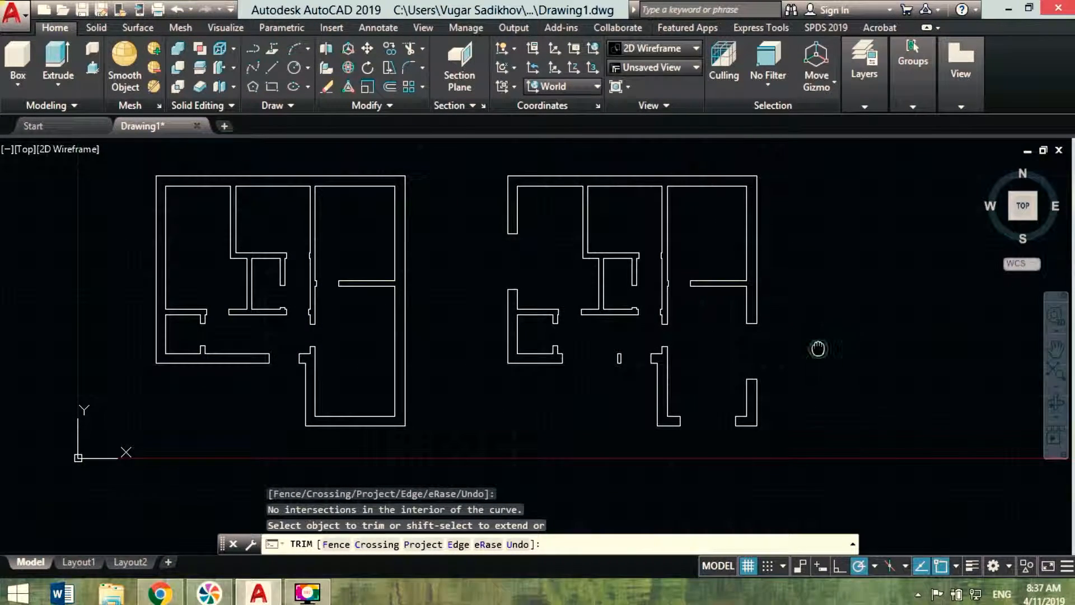
{"action": "middle_click_drag", "start_coordinate": [817, 348], "coordinate": [826, 352]}
{"action": "right_click", "coordinate": [826, 353]}
{"action": "left_click", "coordinate": [861, 133]}
{"action": "middle_click_drag", "start_coordinate": [823, 281], "coordinate": [826, 290]}
Join all line segments of both floor plans with the Join command
{"action": "left_click", "coordinate": [368, 106]}
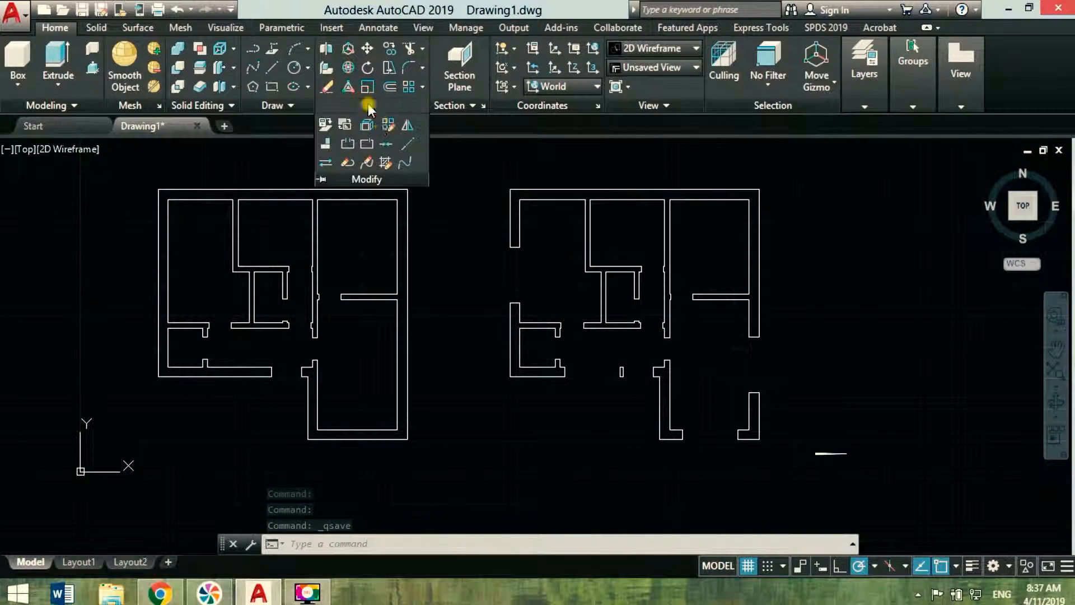
{"action": "left_click", "coordinate": [383, 107]}
{"action": "left_click", "coordinate": [368, 142]}
{"action": "left_click", "coordinate": [818, 173]}
{"action": "left_click", "coordinate": [17, 477]}
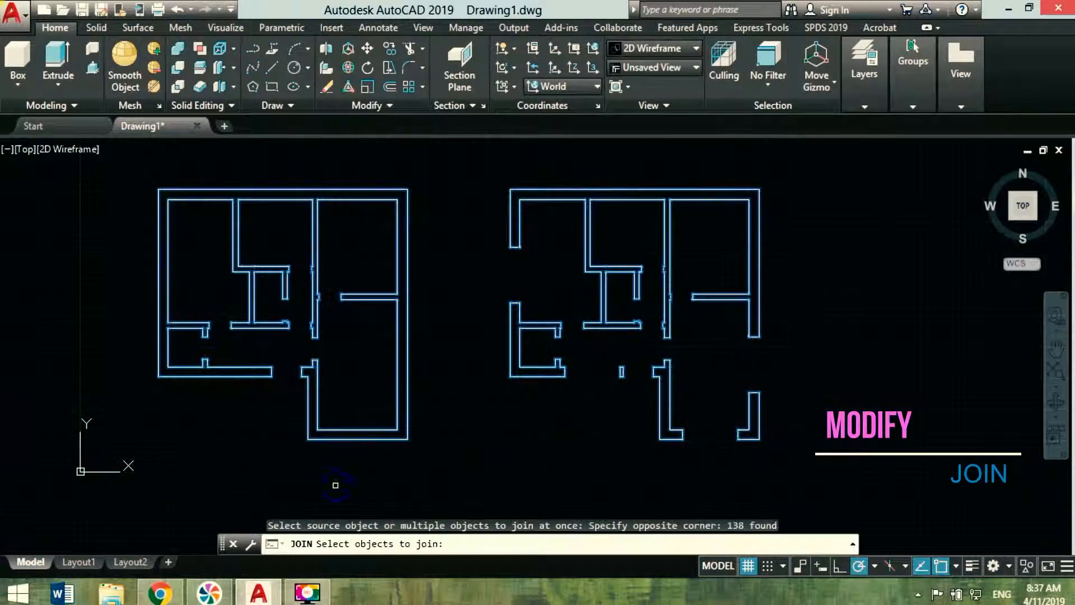
{"action": "key", "text": "Return"}
{"action": "left_click", "coordinate": [986, 167]}
{"action": "key", "text": "Escape"}
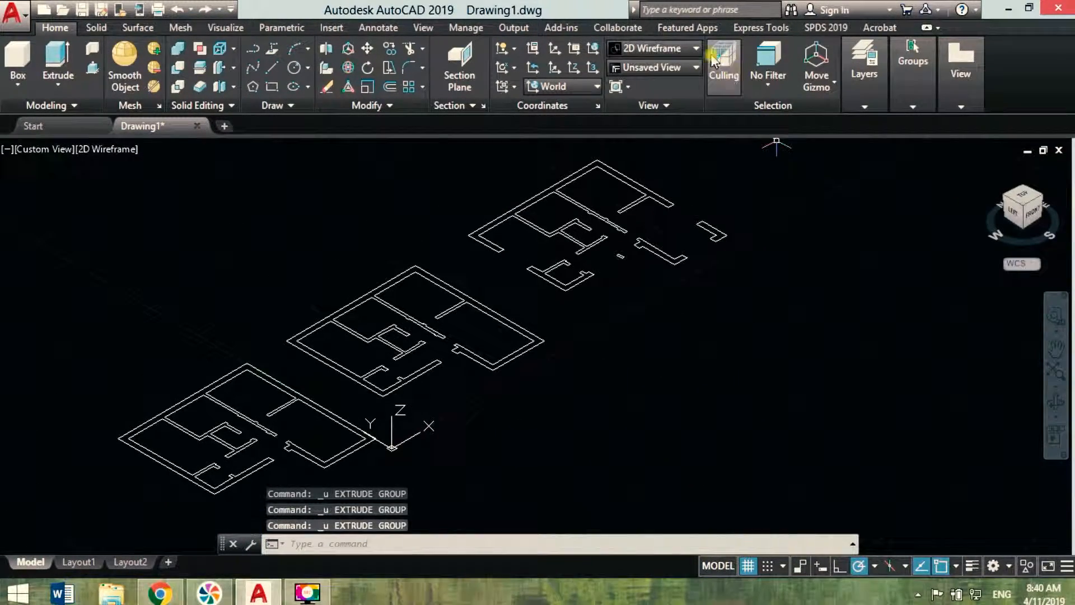
Set the visual style to Hidden and extrude the leftmost floor plan to a height of 800
{"action": "left_click", "coordinate": [680, 49]}
{"action": "left_click", "coordinate": [772, 95]}
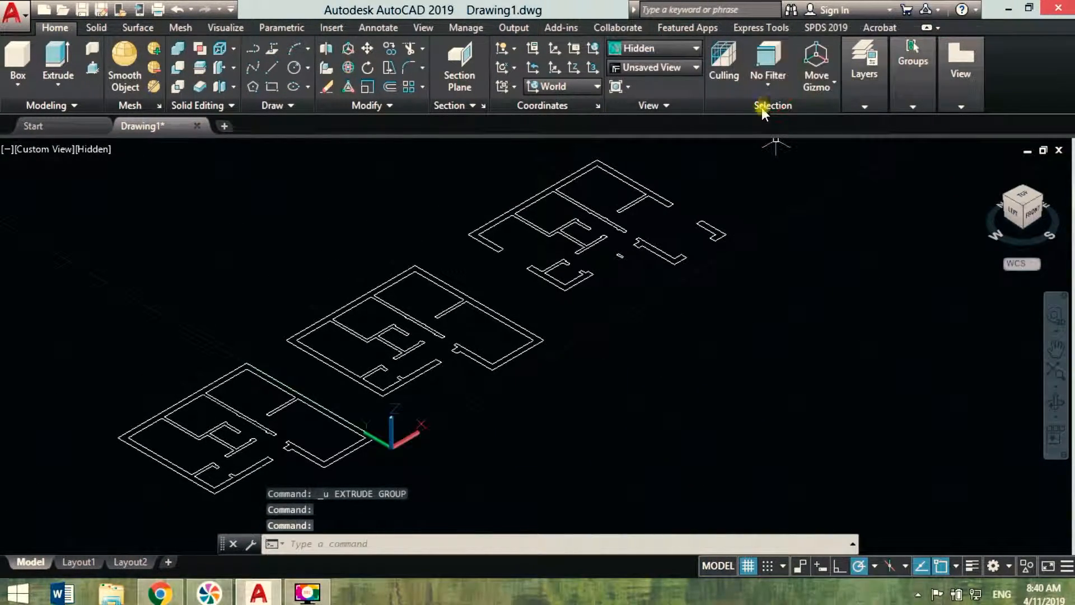
{"action": "left_click", "coordinate": [57, 56]}
{"action": "left_click", "coordinate": [276, 361]}
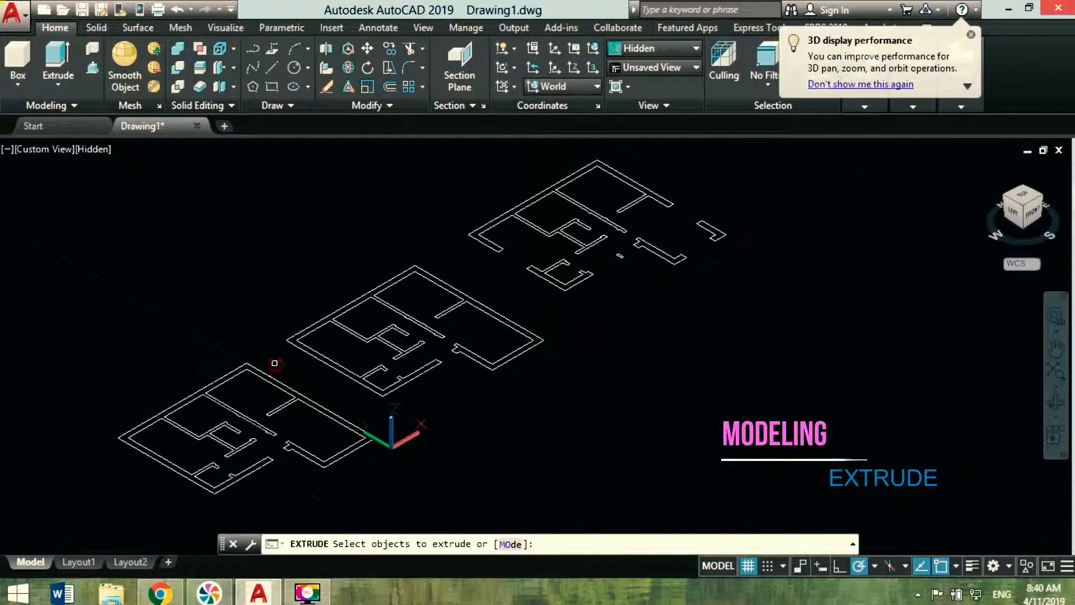
{"action": "left_click", "coordinate": [152, 509]}
{"action": "right_click", "coordinate": [489, 341]}
{"action": "left_click", "coordinate": [526, 353]}
{"action": "type", "text": "8"}
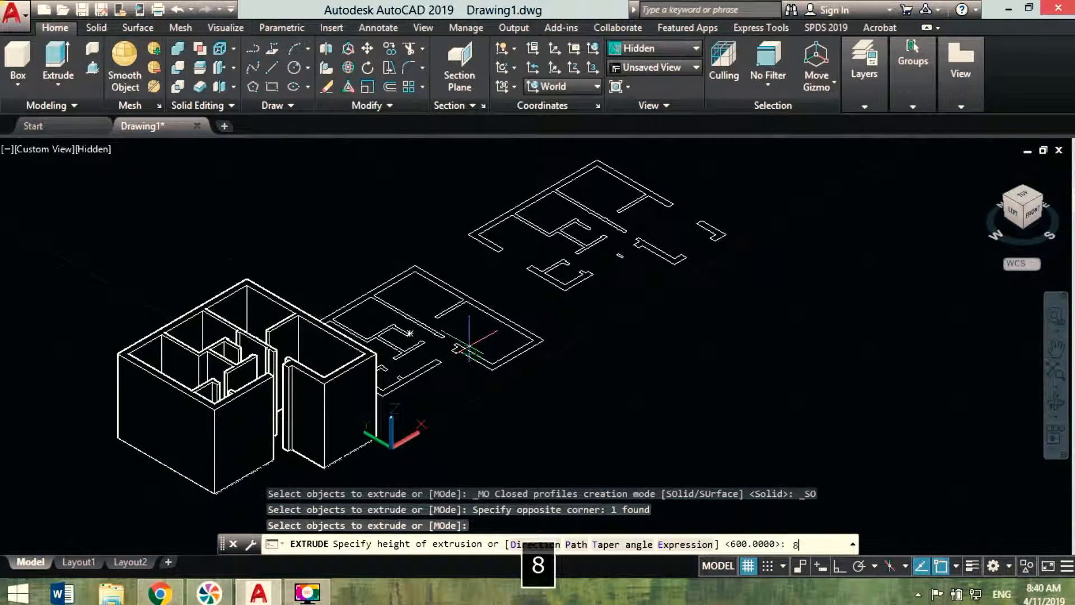
{"action": "key", "text": "Return"}
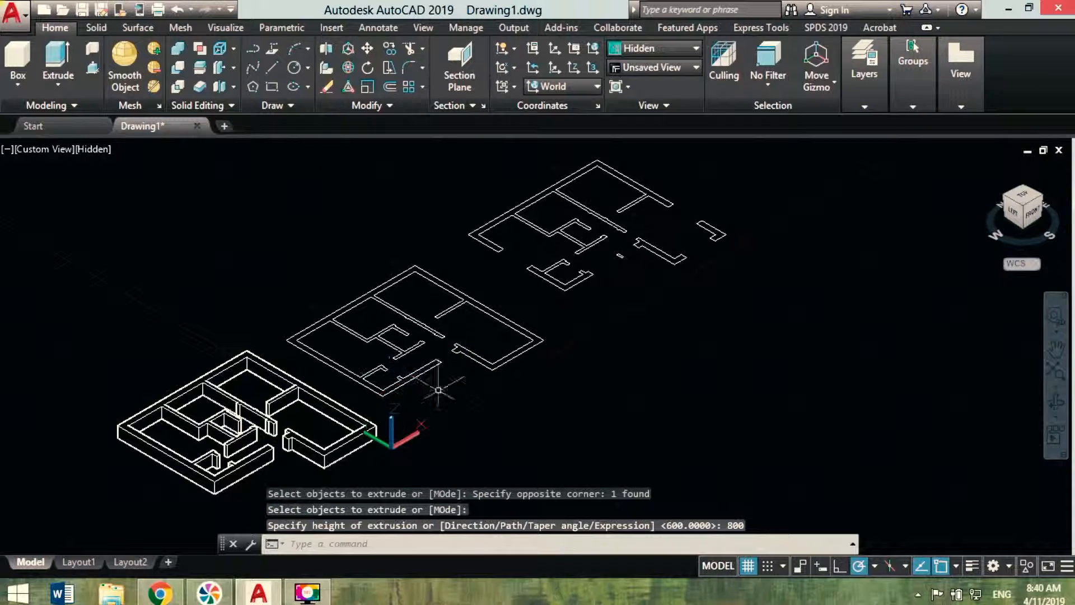
{"action": "key", "text": "Escape"}
Extrude all wall outlines of the floor plan with the exterior openings to a height of 2400
{"action": "left_click", "coordinate": [58, 56]}
{"action": "left_click", "coordinate": [792, 180]}
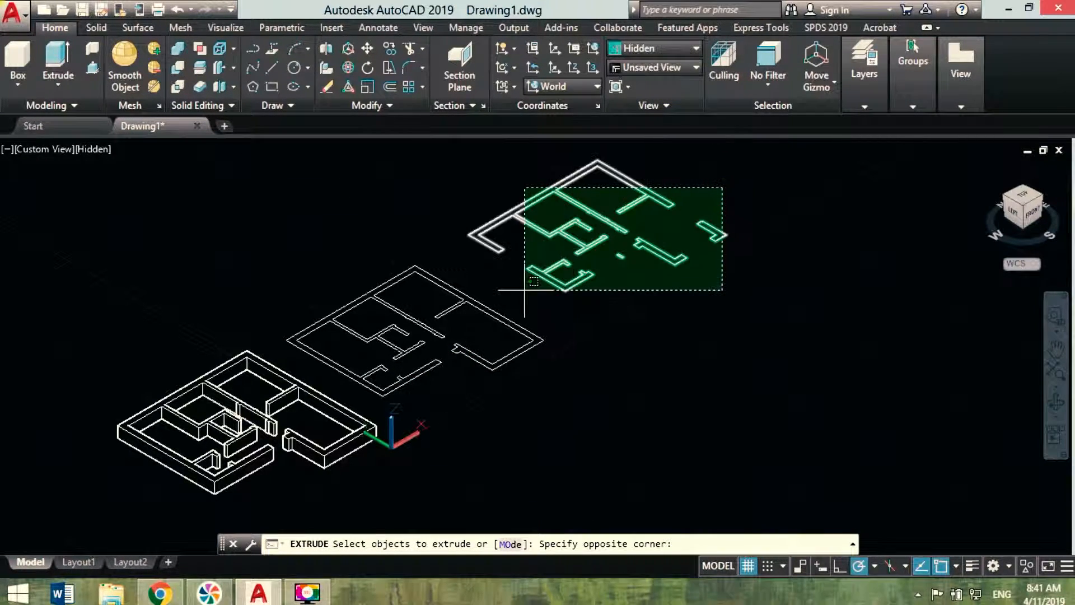
{"action": "left_click", "coordinate": [523, 300]}
{"action": "key", "text": "Return"}
{"action": "type", "text": "2"}
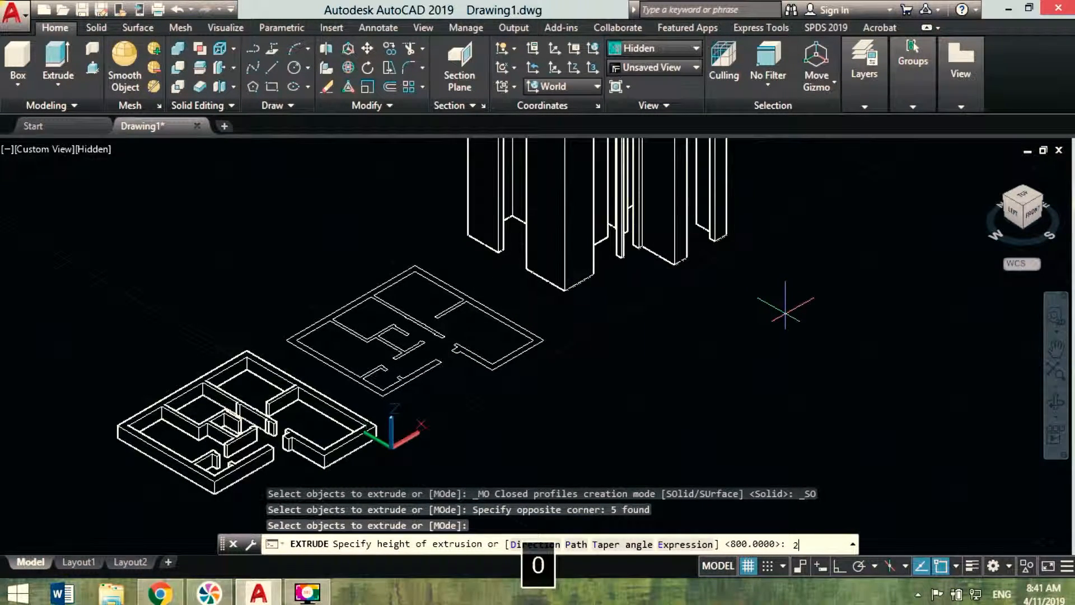
{"action": "key", "text": "Return"}
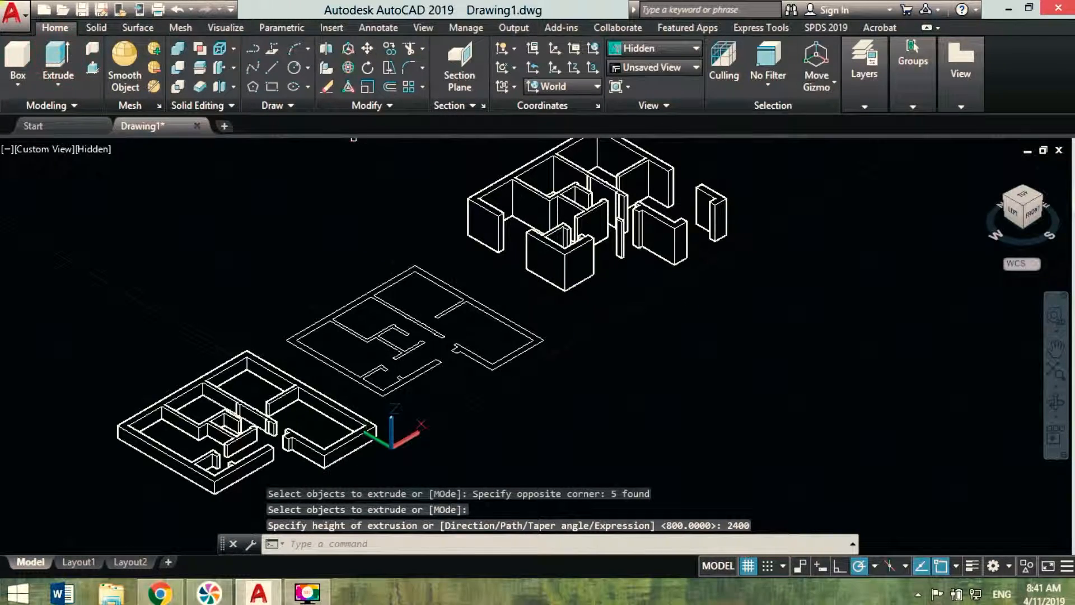
Extrude the middle floor plan to a height of 600
{"action": "left_click", "coordinate": [58, 59]}
{"action": "left_click", "coordinate": [483, 284]}
{"action": "left_click", "coordinate": [379, 368]}
{"action": "right_click", "coordinate": [593, 402]}
{"action": "left_click", "coordinate": [620, 410]}
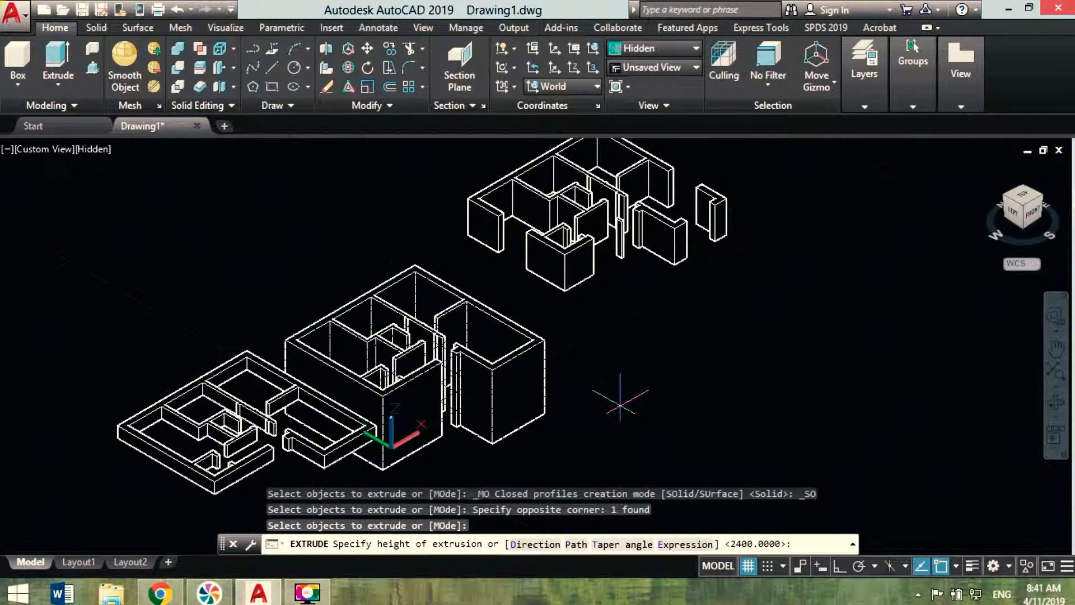
{"action": "type", "text": "600"}
{"action": "key", "text": "Return"}
{"action": "key", "text": "Escape"}
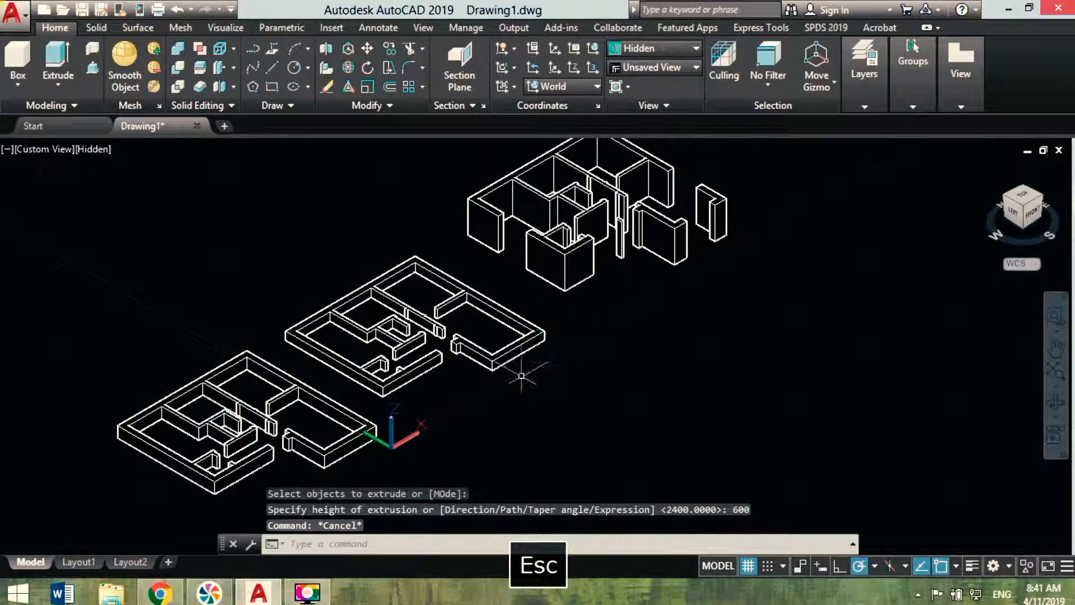
Move the 2400-high walls onto the top of the 800-high walls, aligning them at the outer corner
{"action": "left_click", "coordinate": [806, 241]}
{"action": "left_click", "coordinate": [388, 165]}
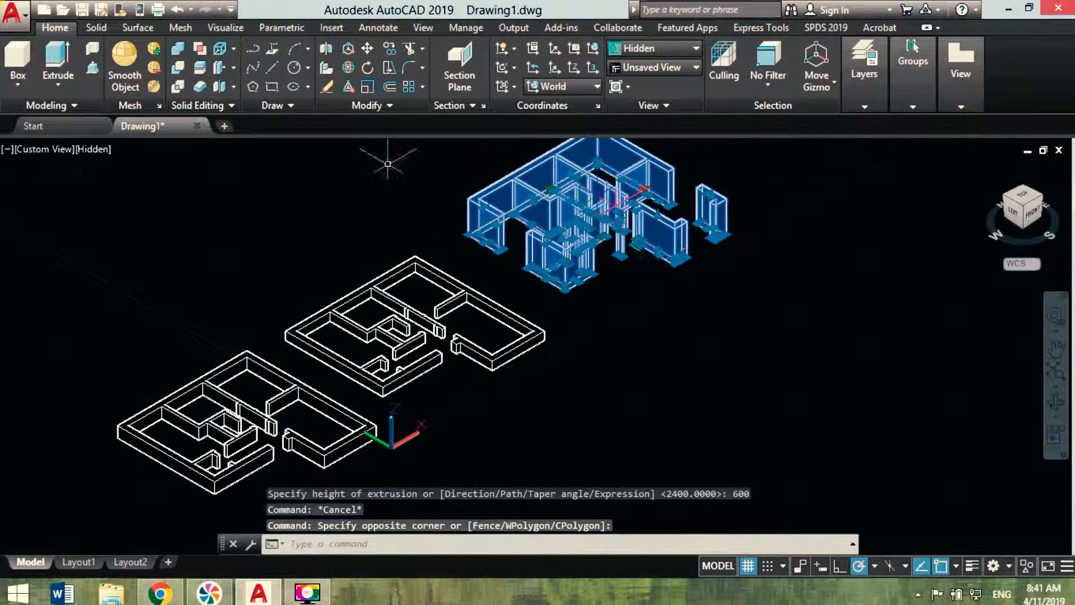
{"action": "left_click", "coordinate": [368, 49]}
{"action": "scroll", "coordinate": [726, 235], "scroll_direction": "up", "scroll_amount": 2}
{"action": "scroll", "coordinate": [724, 234], "scroll_direction": "up", "scroll_amount": 3}
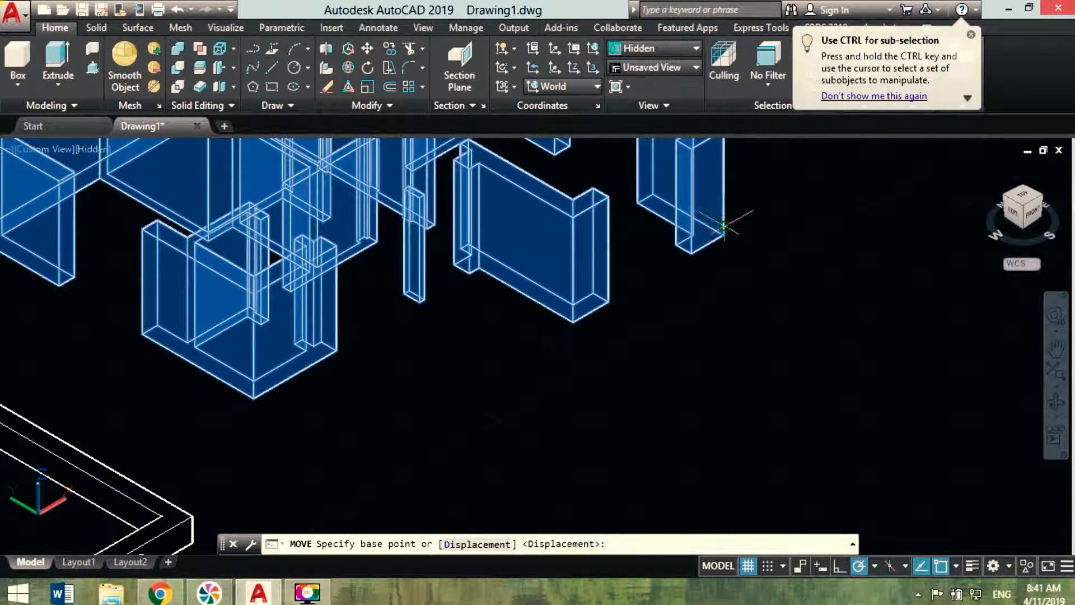
{"action": "left_click", "coordinate": [723, 233]}
{"action": "scroll", "coordinate": [725, 233], "scroll_direction": "down", "scroll_amount": 4}
{"action": "middle_click_drag", "start_coordinate": [455, 408], "coordinate": [560, 193]}
{"action": "scroll", "coordinate": [428, 224], "scroll_direction": "up", "scroll_amount": 3}
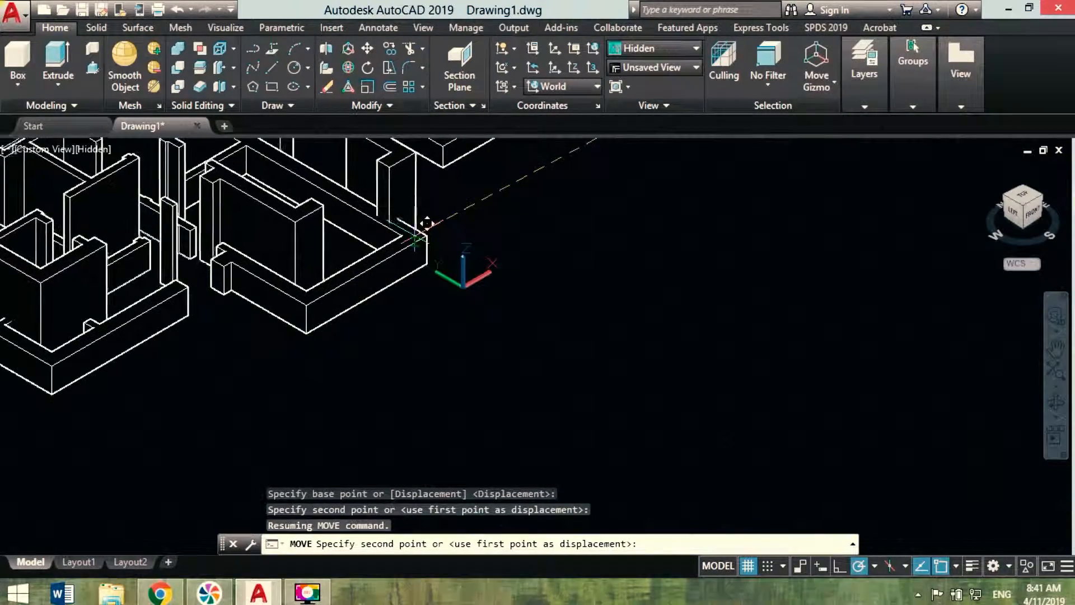
{"action": "scroll", "coordinate": [438, 223], "scroll_direction": "down", "scroll_amount": 6}
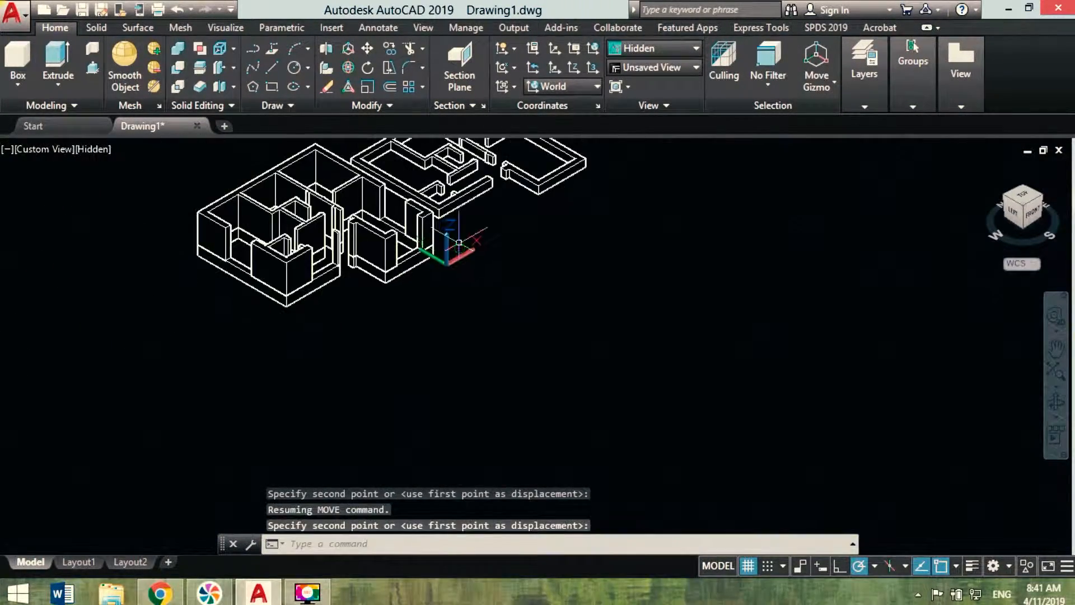
{"action": "key", "text": "Escape"}
Move the 600-high walls onto the top of the stacked walls, aligning them at the outer corner
{"action": "left_click", "coordinate": [581, 187]}
{"action": "left_click", "coordinate": [361, 267]}
{"action": "left_click", "coordinate": [370, 50]}
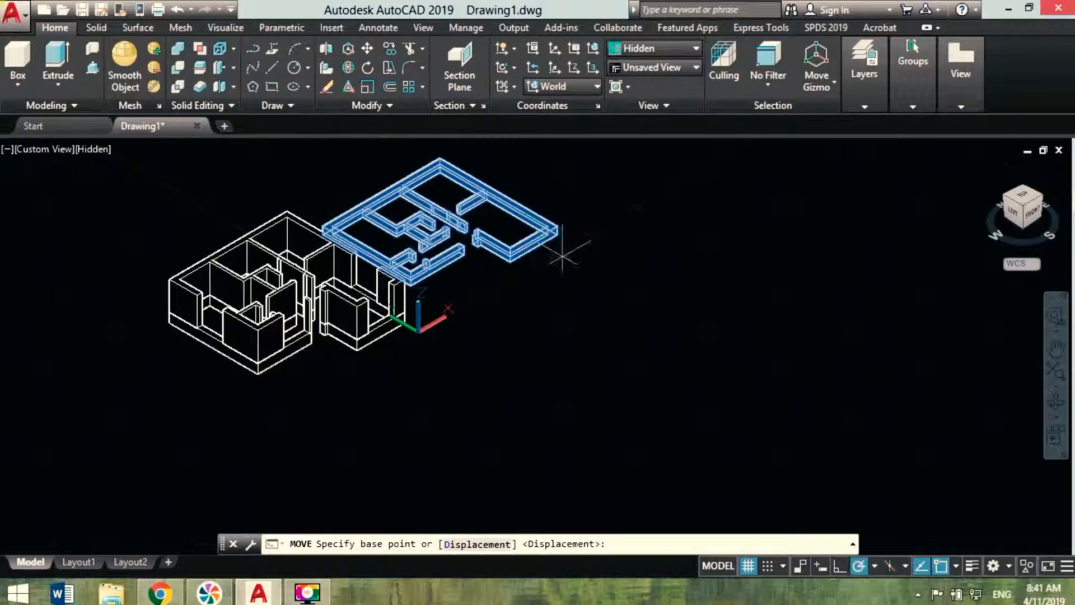
{"action": "scroll", "coordinate": [559, 233], "scroll_direction": "up", "scroll_amount": 4}
{"action": "left_click", "coordinate": [559, 233]}
{"action": "scroll", "coordinate": [559, 232], "scroll_direction": "down", "scroll_amount": 3}
{"action": "scroll", "coordinate": [420, 292], "scroll_direction": "up", "scroll_amount": 3}
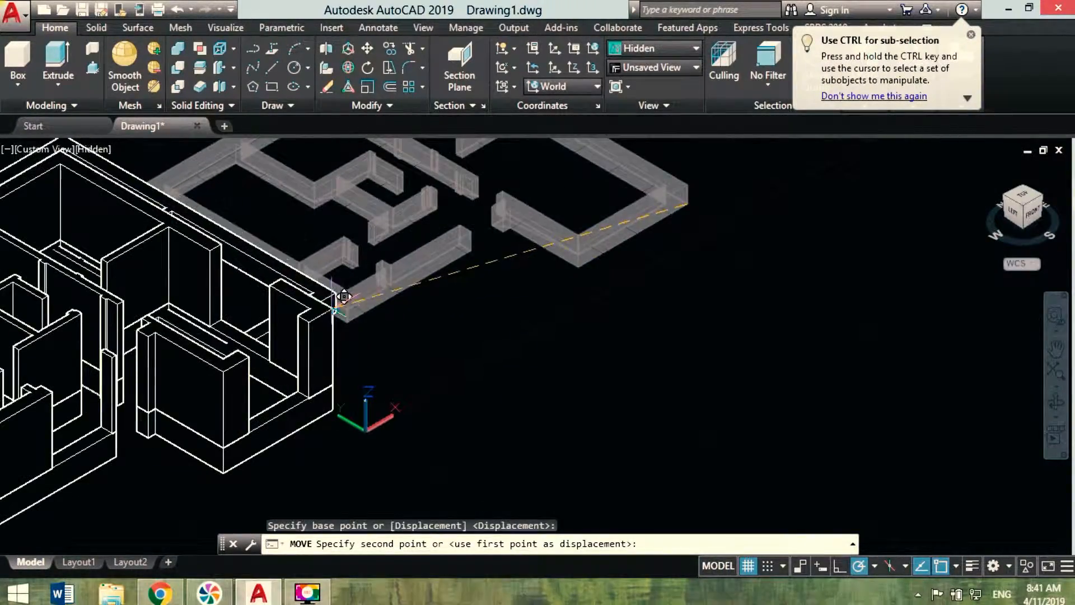
{"action": "left_click", "coordinate": [335, 305]}
{"action": "middle_click_drag", "start_coordinate": [366, 330], "coordinate": [734, 365]}
{"action": "key", "text": "Escape"}
{"action": "key", "text": "Escape"}
{"action": "middle_click_drag", "start_coordinate": [551, 294], "coordinate": [571, 288], "text": "shift"}
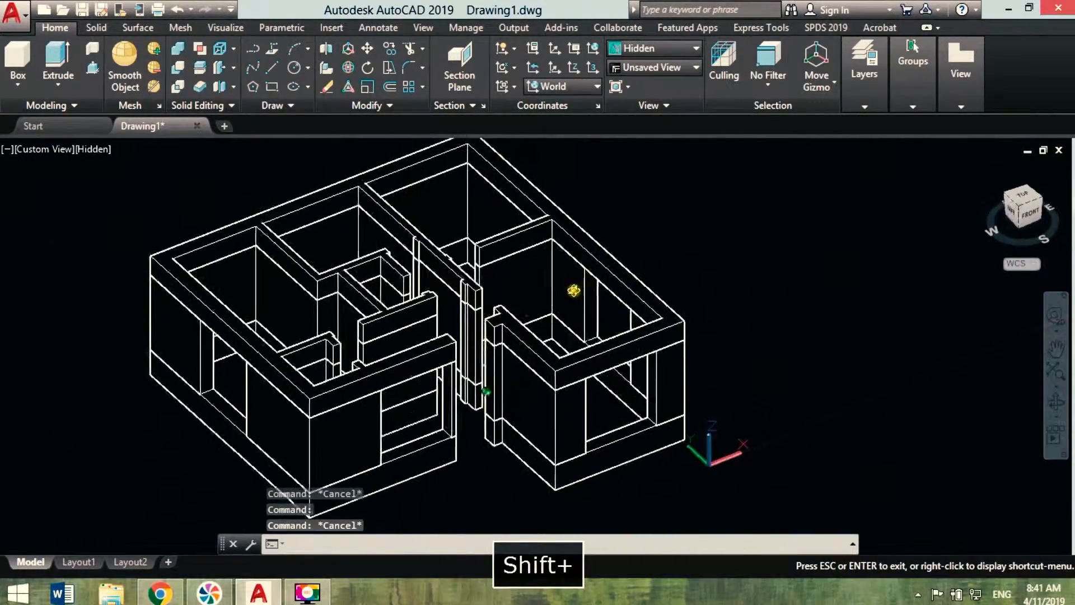
Stretch the end face of the top layer's partition between the two right-hand rooms to meet the central wall
{"action": "scroll", "coordinate": [503, 249], "scroll_direction": "up", "scroll_amount": 5}
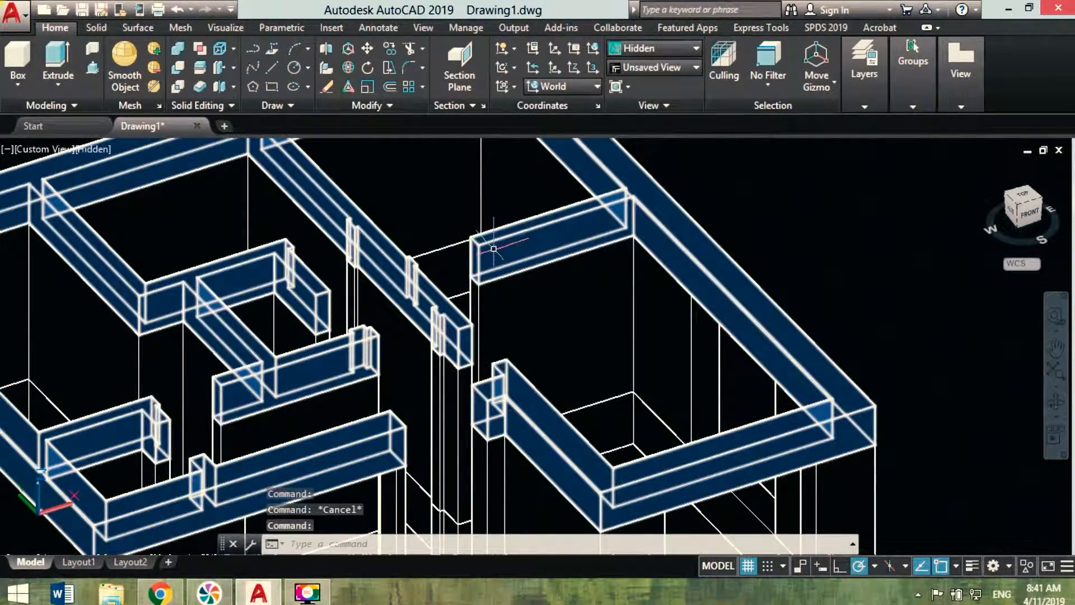
{"action": "key", "text": "Escape"}
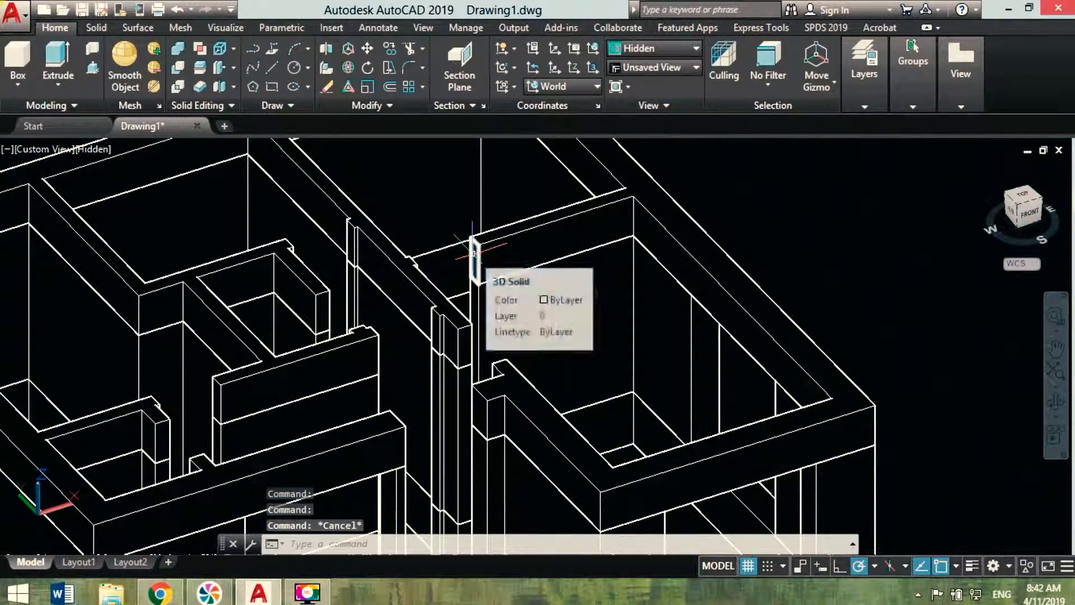
{"action": "key", "text": "Escape"}
{"action": "left_click", "coordinate": [476, 256], "text": "ctrl"}
{"action": "left_click", "coordinate": [475, 257], "text": "ctrl"}
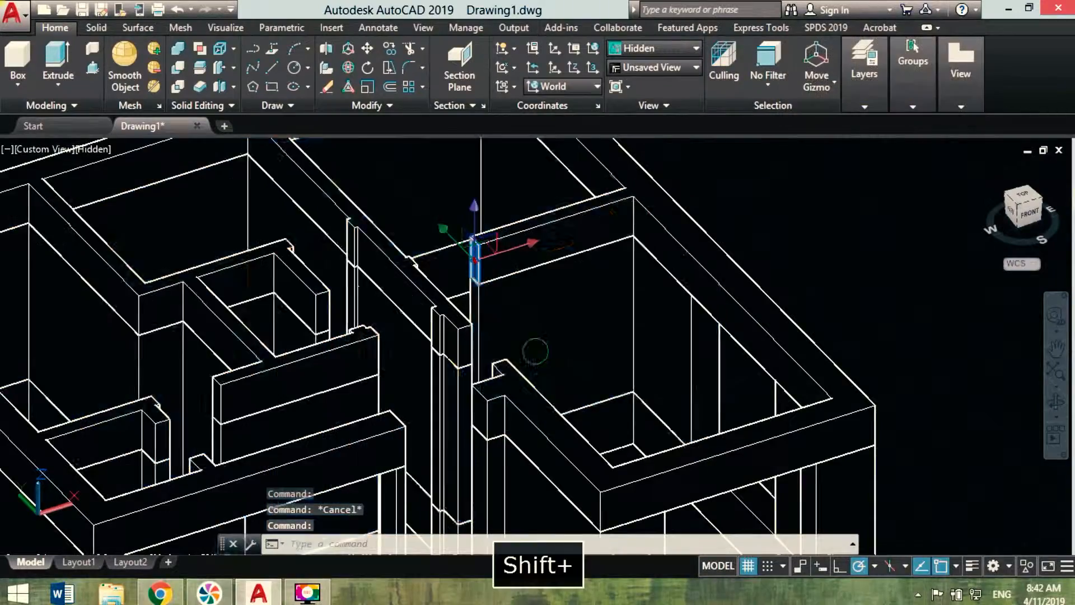
{"action": "middle_click_drag", "start_coordinate": [535, 351], "coordinate": [569, 343], "text": "shift"}
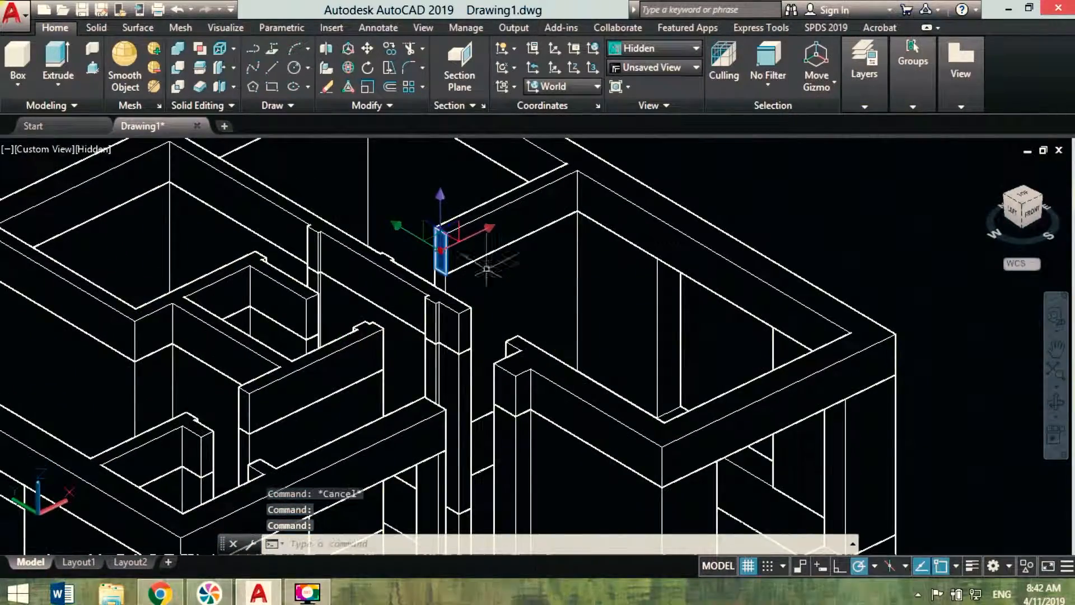
{"action": "scroll", "coordinate": [487, 268], "scroll_direction": "up", "scroll_amount": 3}
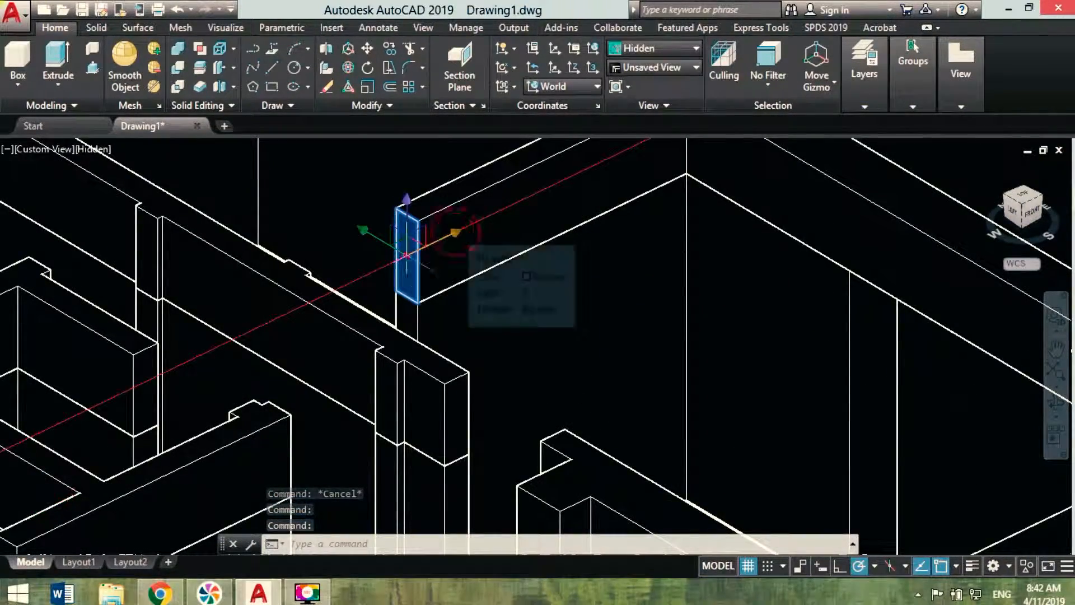
{"action": "left_click", "coordinate": [406, 255]}
{"action": "left_click", "coordinate": [313, 271]}
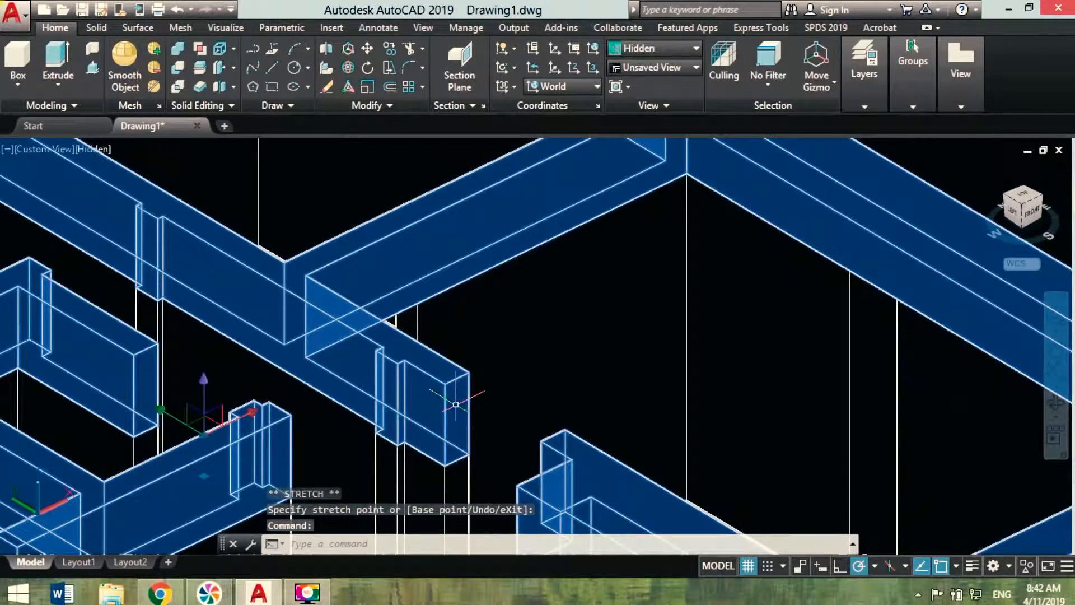
Stretch the end face of the top layer's central wall across the door opening to the wall section opposite
{"action": "key", "text": "Escape"}
{"action": "left_click", "coordinate": [457, 412], "text": "ctrl"}
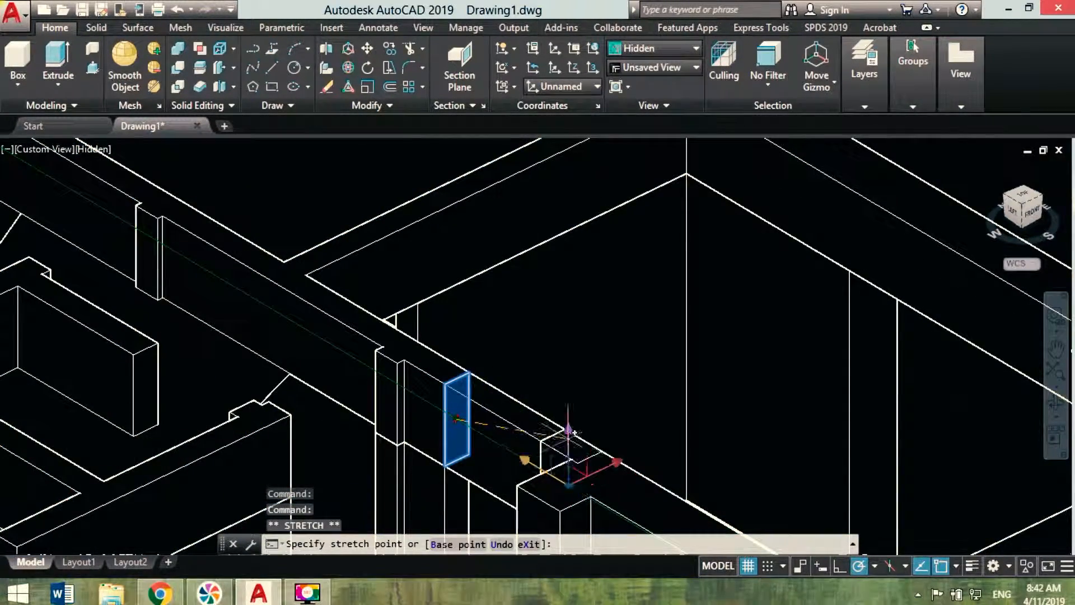
{"action": "left_click", "coordinate": [540, 440]}
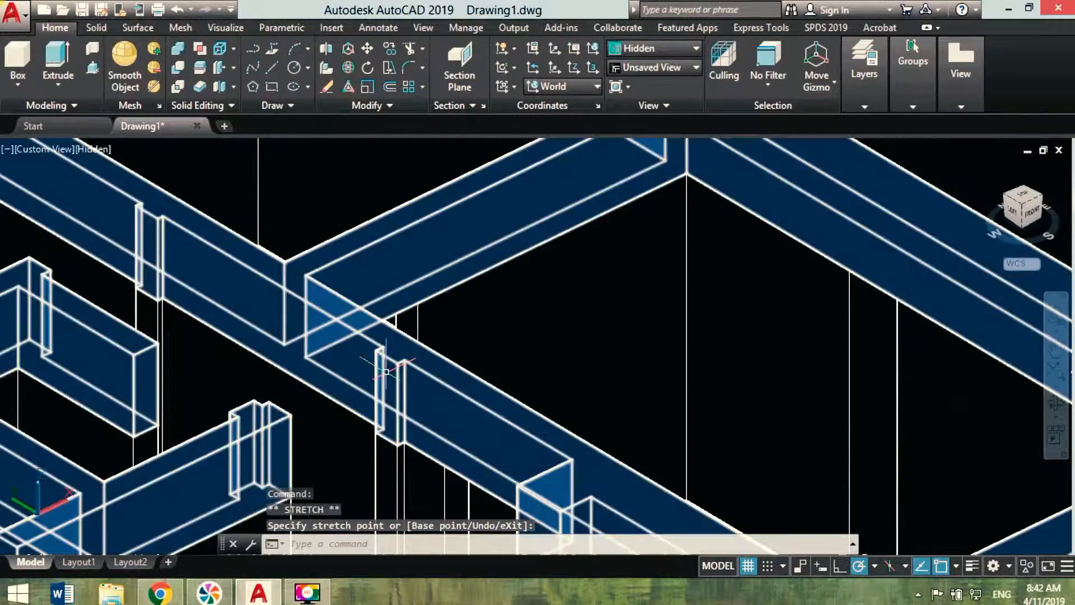
Stretch the faces of the central wall's two side projections in the top layer to the ends of the small rooms' walls
{"action": "left_click", "coordinate": [388, 371], "text": "ctrl"}
{"action": "left_click", "coordinate": [387, 397]}
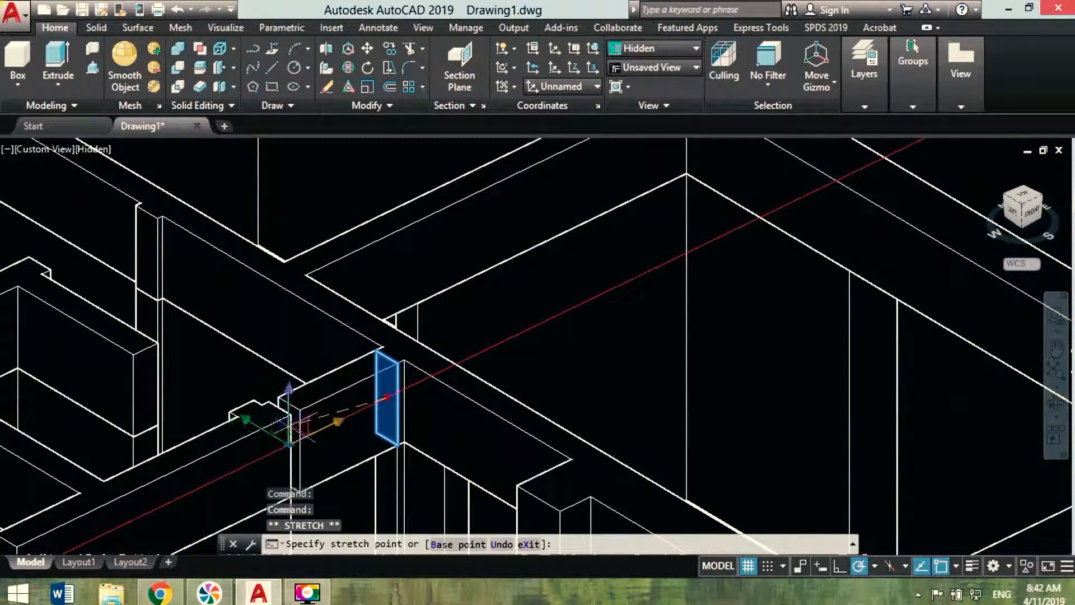
{"action": "left_click", "coordinate": [289, 416]}
{"action": "middle_click_drag", "start_coordinate": [192, 376], "coordinate": [419, 473]}
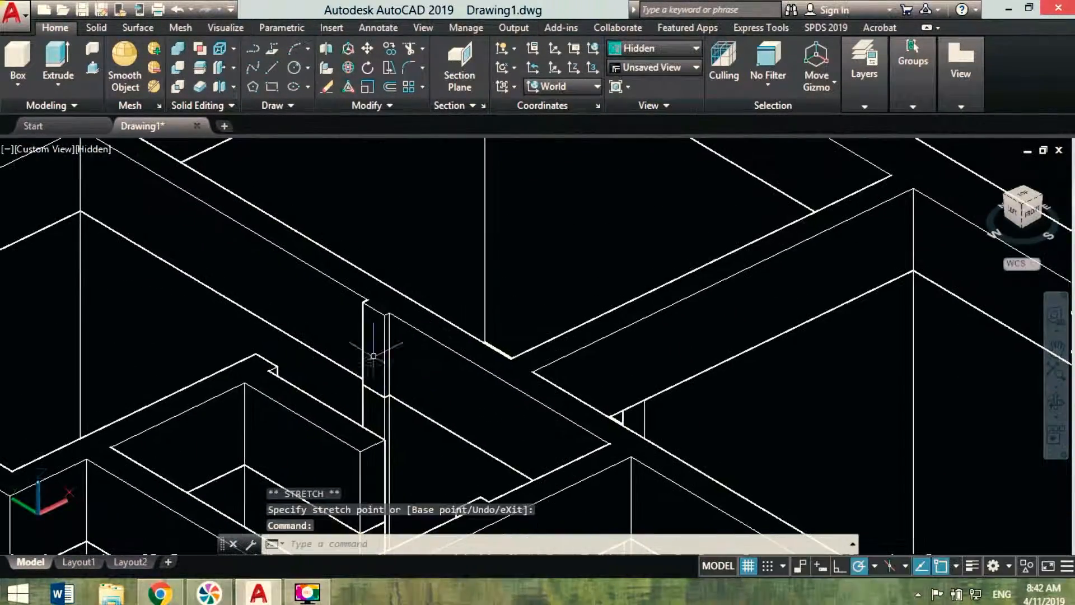
{"action": "left_click", "coordinate": [371, 330], "text": "ctrl"}
{"action": "left_click", "coordinate": [373, 350]}
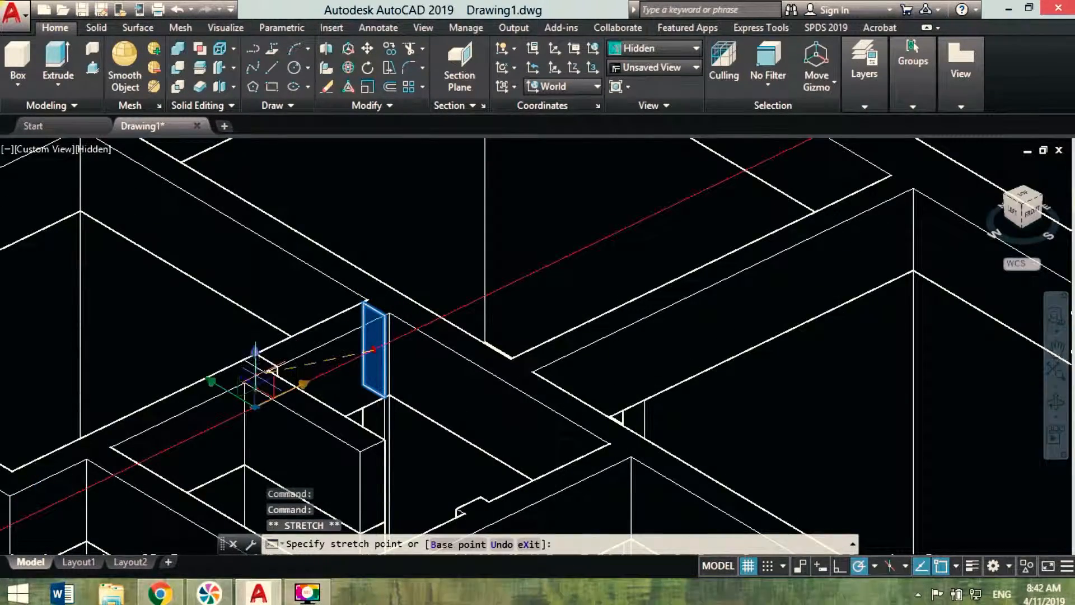
{"action": "left_click", "coordinate": [278, 366]}
Stretch the end face of the small room's side wall in the top layer across its doorway to the opposite projection
{"action": "middle_click_drag", "start_coordinate": [317, 440], "coordinate": [322, 357]}
{"action": "left_click", "coordinate": [380, 376], "text": "ctrl"}
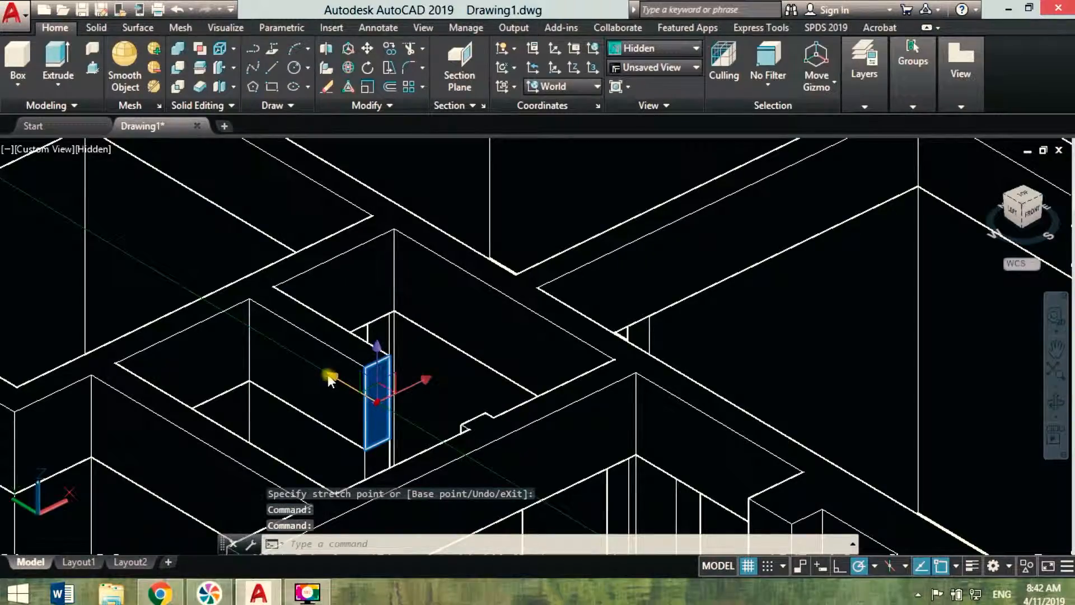
{"action": "left_click", "coordinate": [377, 401]}
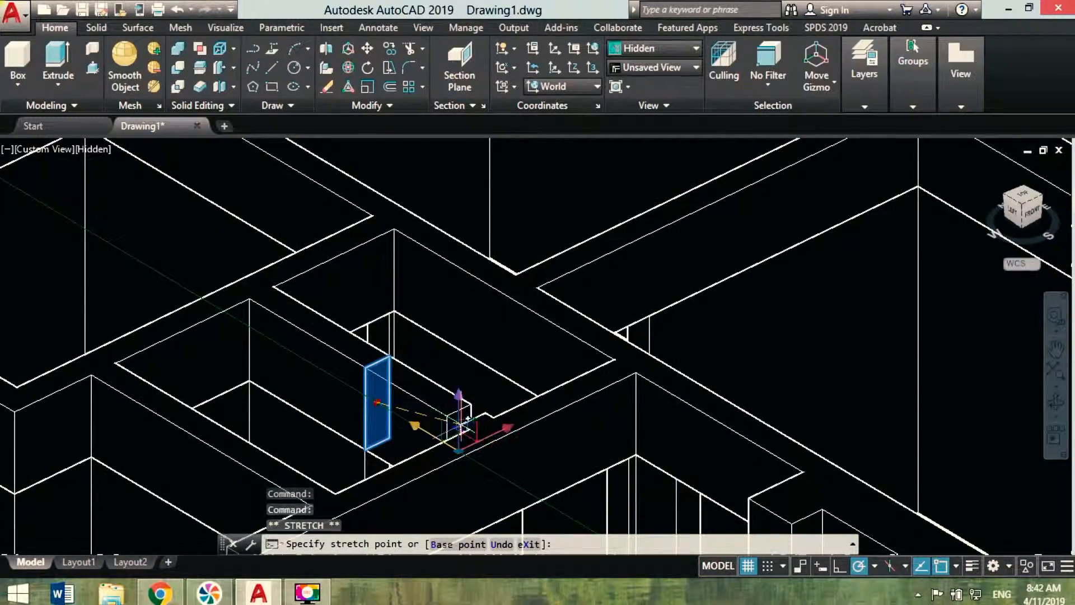
{"action": "left_click", "coordinate": [460, 426]}
Stretch the end face of the long corridor wall in the top layer to the lower left room's wall
{"action": "scroll", "coordinate": [461, 427], "scroll_direction": "up", "scroll_amount": 4}
{"action": "left_click", "coordinate": [365, 399], "text": "ctrl"}
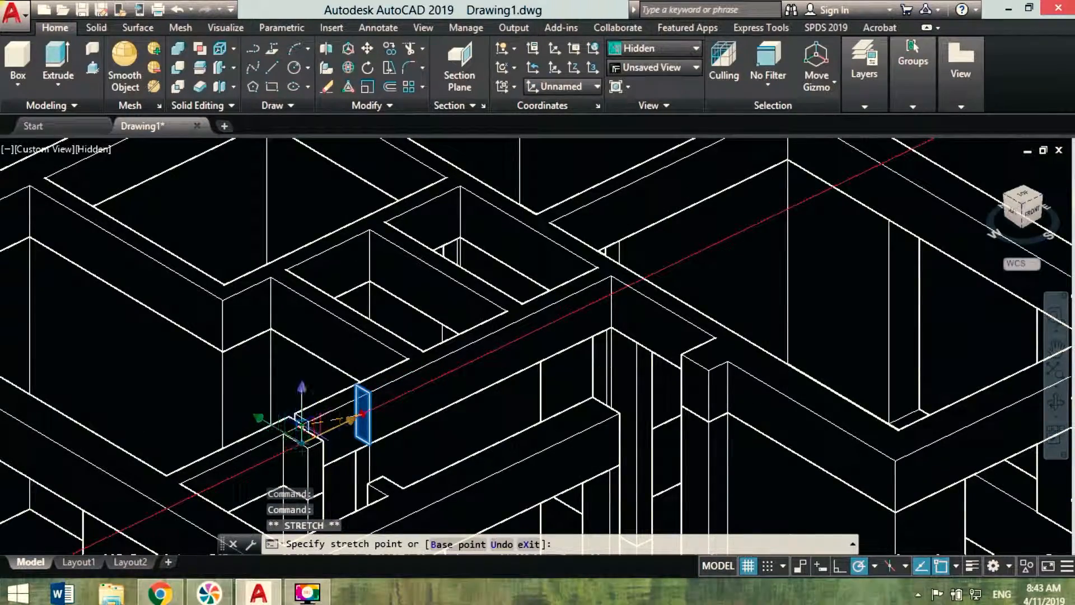
{"action": "left_click", "coordinate": [302, 429]}
Stretch the end face of the small corner room's side wall in the top layer across its doorway to the front wall's projection
{"action": "middle_click_drag", "start_coordinate": [401, 449], "coordinate": [389, 374]}
{"action": "left_click", "coordinate": [304, 385], "text": "ctrl"}
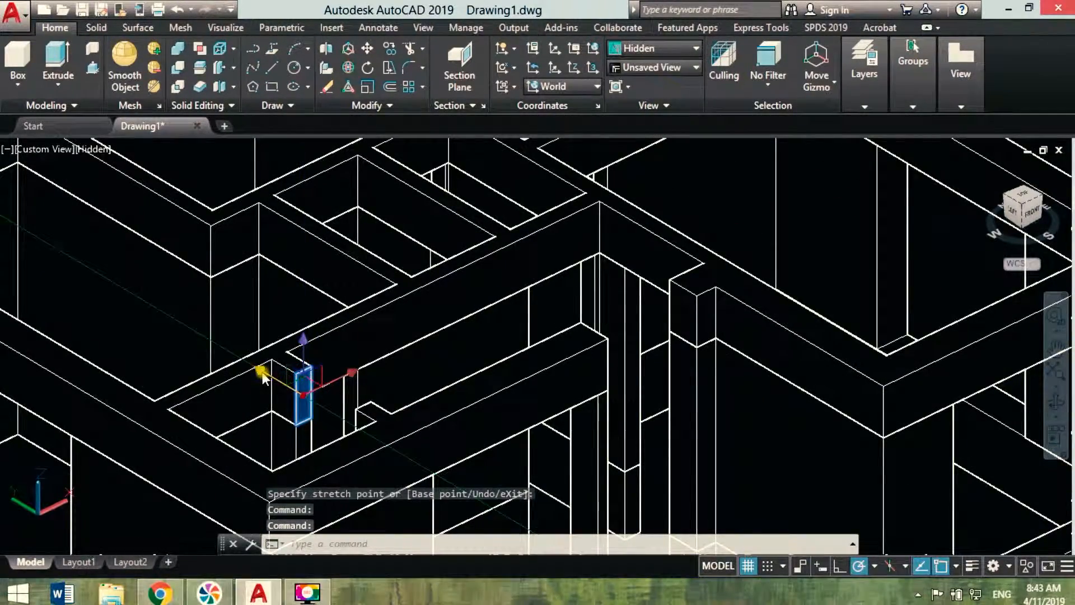
{"action": "left_click", "coordinate": [263, 376]}
{"action": "scroll", "coordinate": [355, 397], "scroll_direction": "up", "scroll_amount": 3}
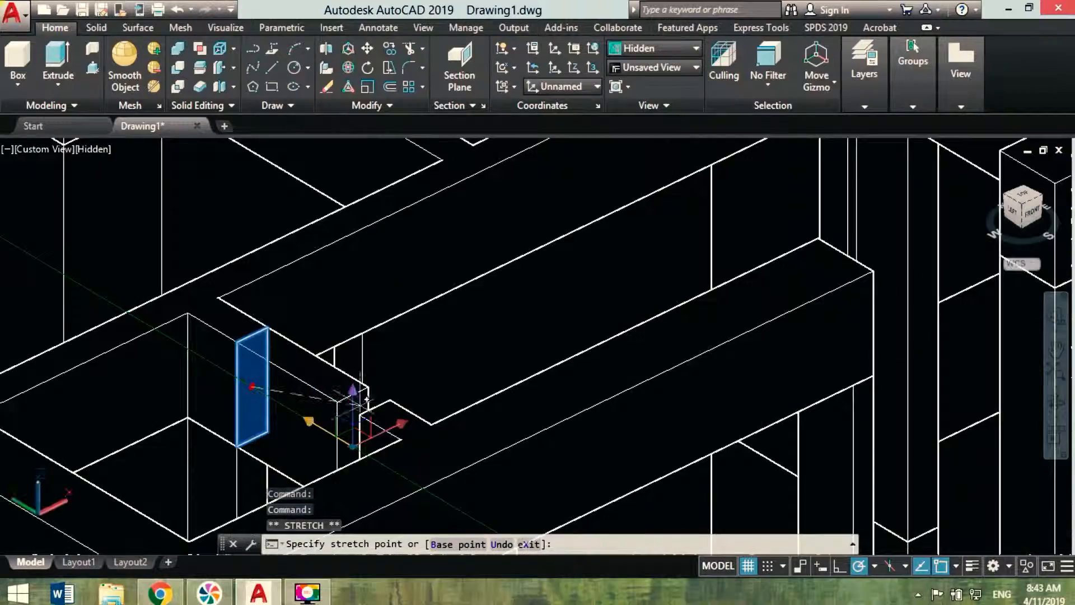
{"action": "left_click", "coordinate": [360, 415]}
Stretch the end face of the wing wall's projection in the top layer across the entrance opening to the end of the front wall
{"action": "scroll", "coordinate": [360, 414], "scroll_direction": "down", "scroll_amount": 4}
{"action": "middle_click_drag", "start_coordinate": [437, 386], "coordinate": [290, 416]}
{"action": "left_click", "coordinate": [473, 369], "text": "ctrl"}
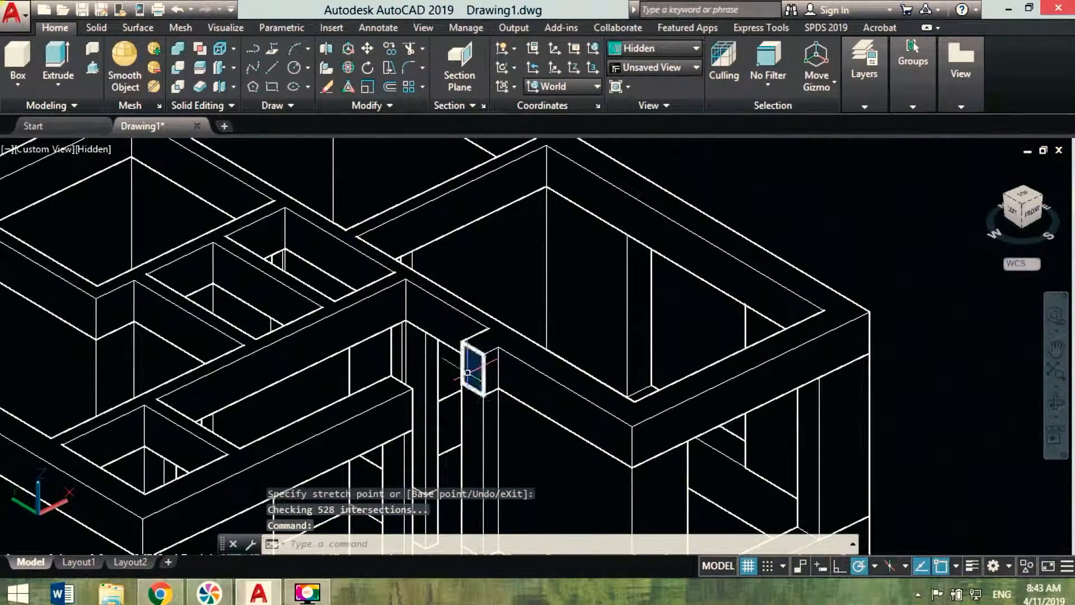
{"action": "left_click", "coordinate": [501, 360]}
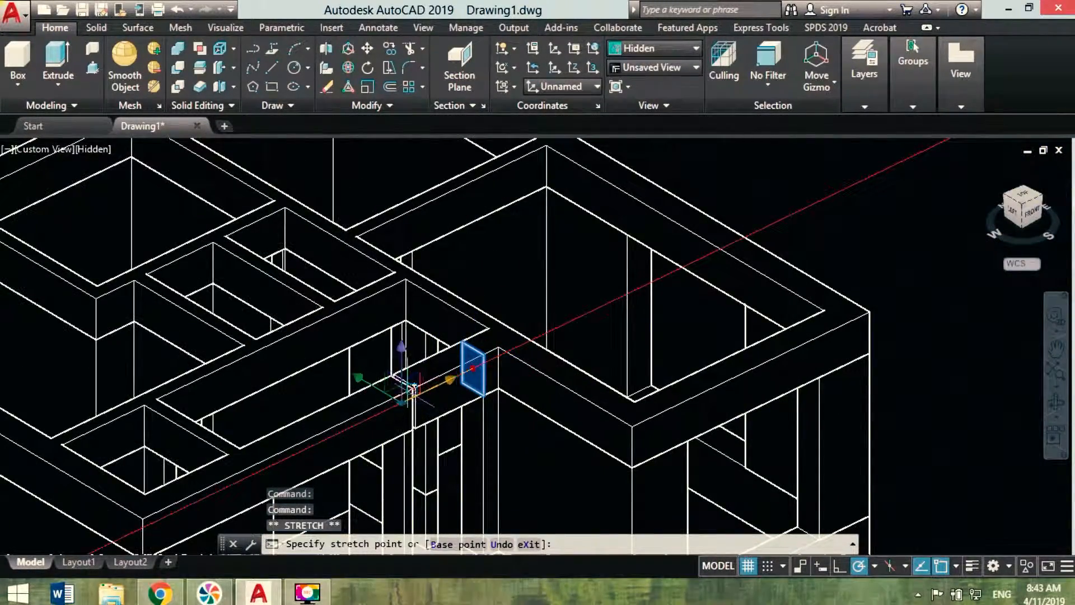
{"action": "left_click", "coordinate": [402, 401]}
{"action": "scroll", "coordinate": [502, 379], "scroll_direction": "down", "scroll_amount": 6}
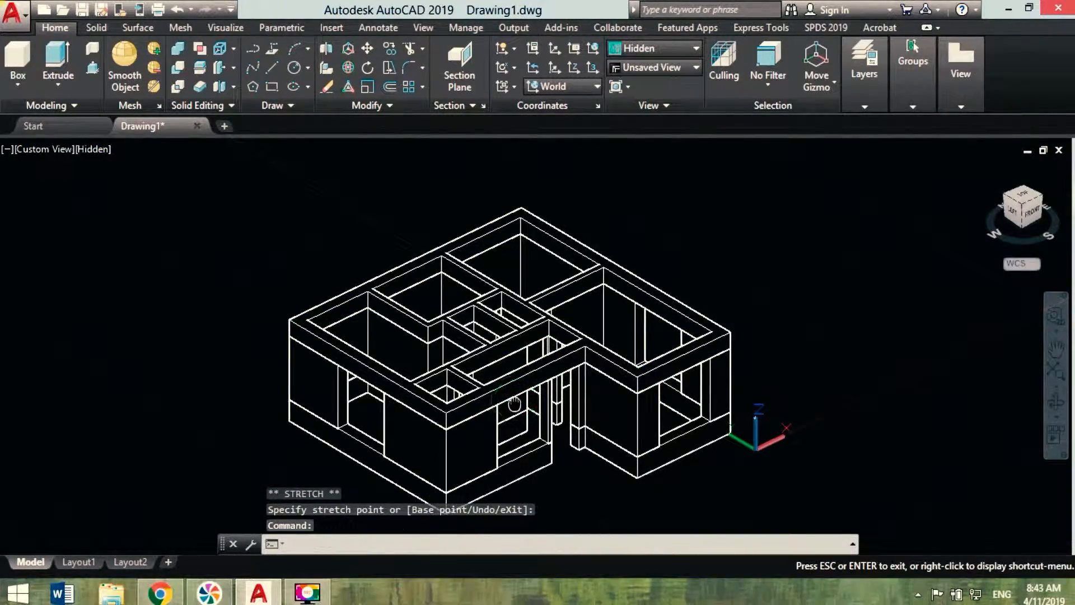
{"action": "key", "text": "Escape"}
Draw a square column box about 5868 units tall in the plan's southwest wall corner, between the outer and inner corner points
{"action": "left_click", "coordinate": [1022, 197]}
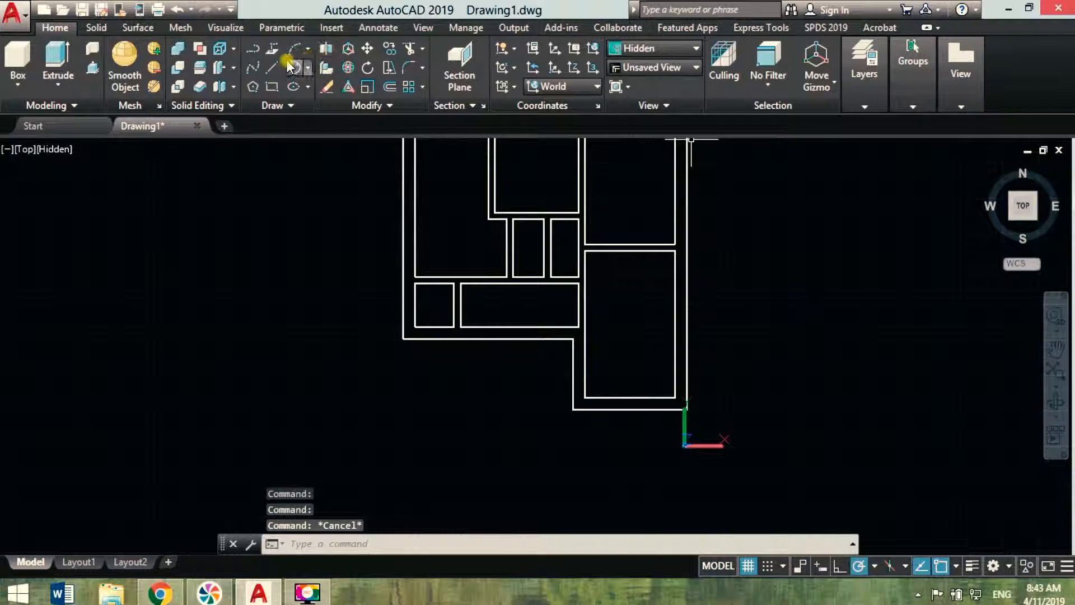
{"action": "left_click", "coordinate": [666, 56]}
{"action": "left_click", "coordinate": [635, 89]}
{"action": "key", "text": "Escape"}
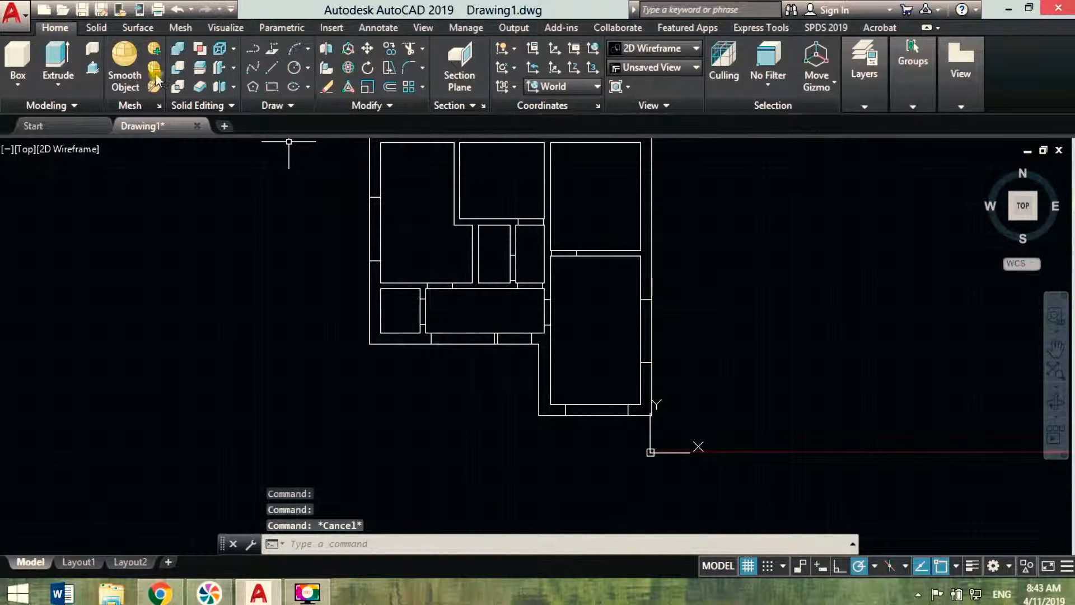
{"action": "left_click", "coordinate": [18, 61]}
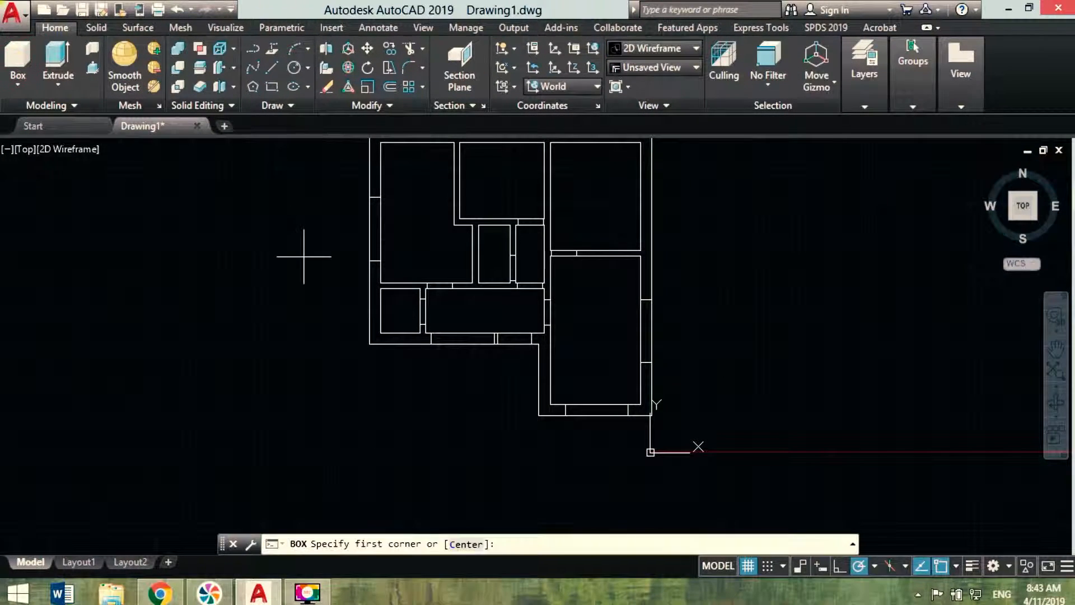
{"action": "left_click", "coordinate": [385, 334]}
{"action": "key", "text": "Return"}
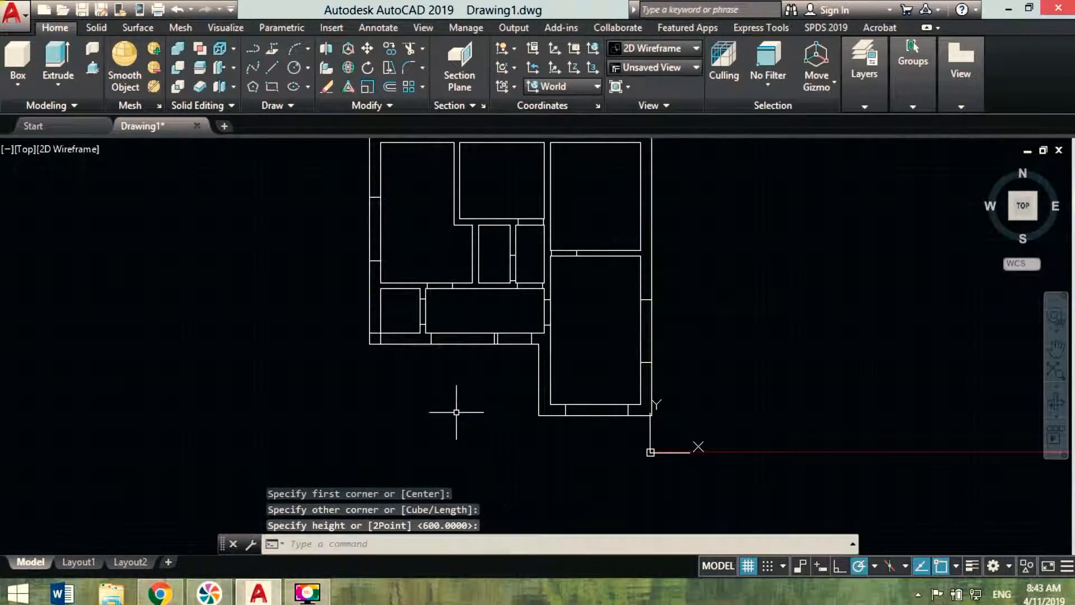
Move the corner column 2900 units straight south, away from the front wall
{"action": "left_click", "coordinate": [986, 167]}
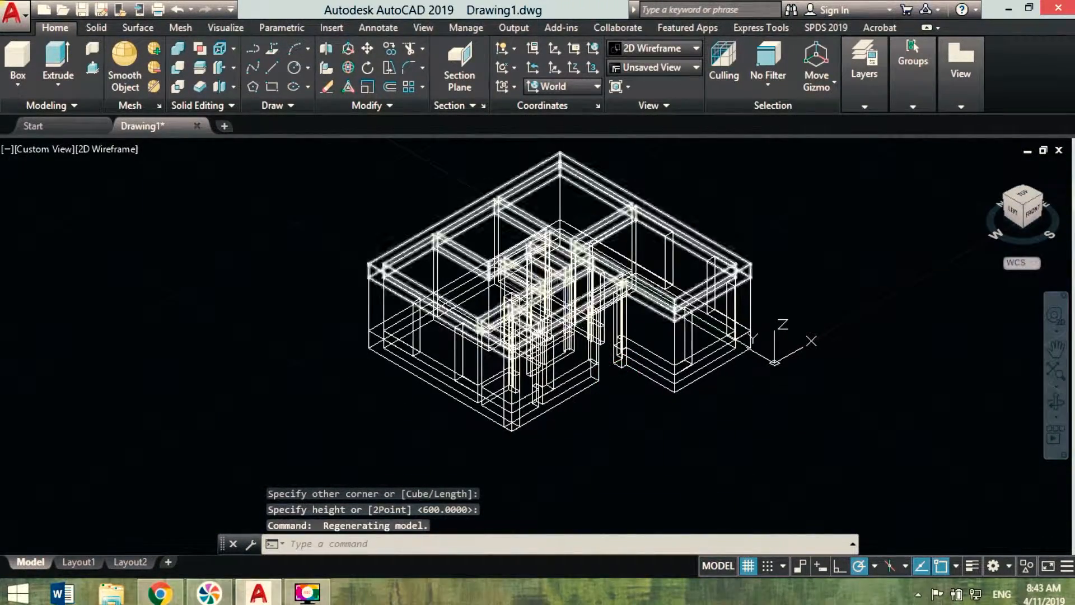
{"action": "left_click", "coordinate": [1023, 192]}
{"action": "key", "text": "Escape"}
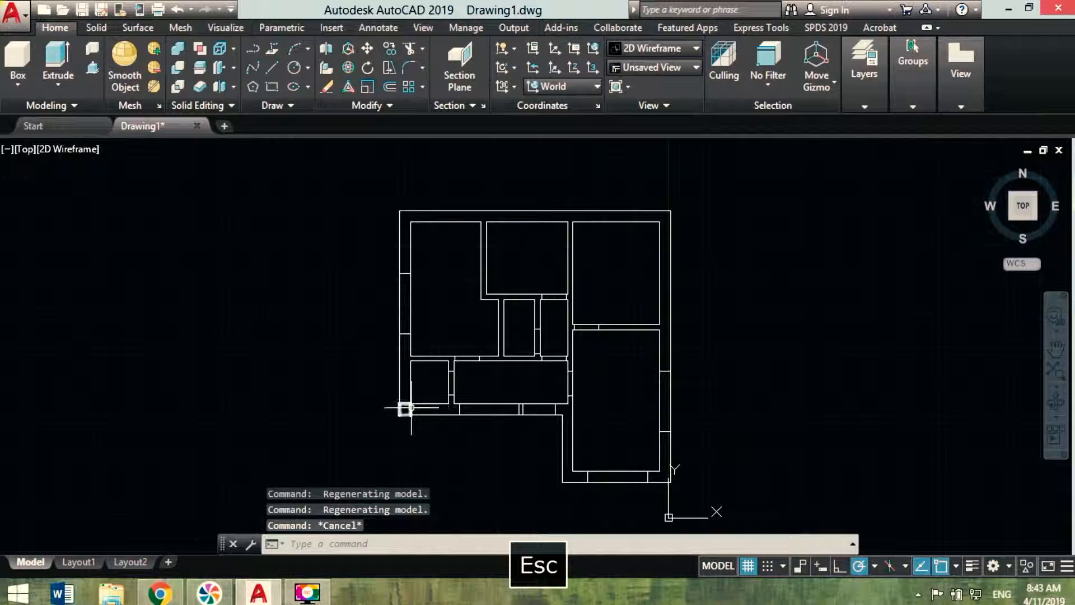
{"action": "left_click", "coordinate": [411, 408]}
{"action": "left_click", "coordinate": [368, 50]}
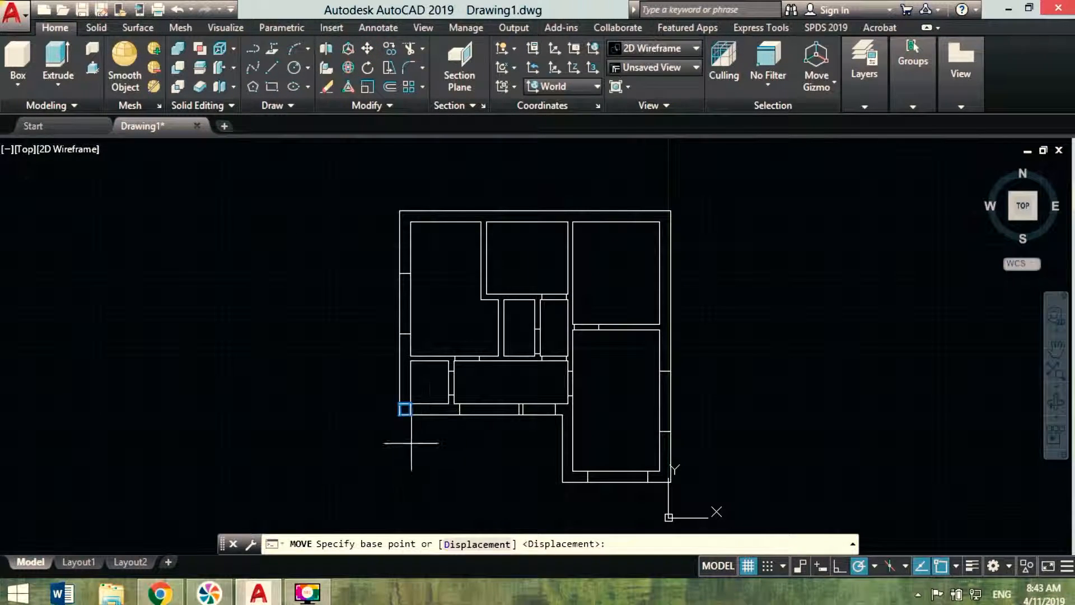
{"action": "left_click", "coordinate": [400, 414]}
{"action": "type", "text": "2900"}
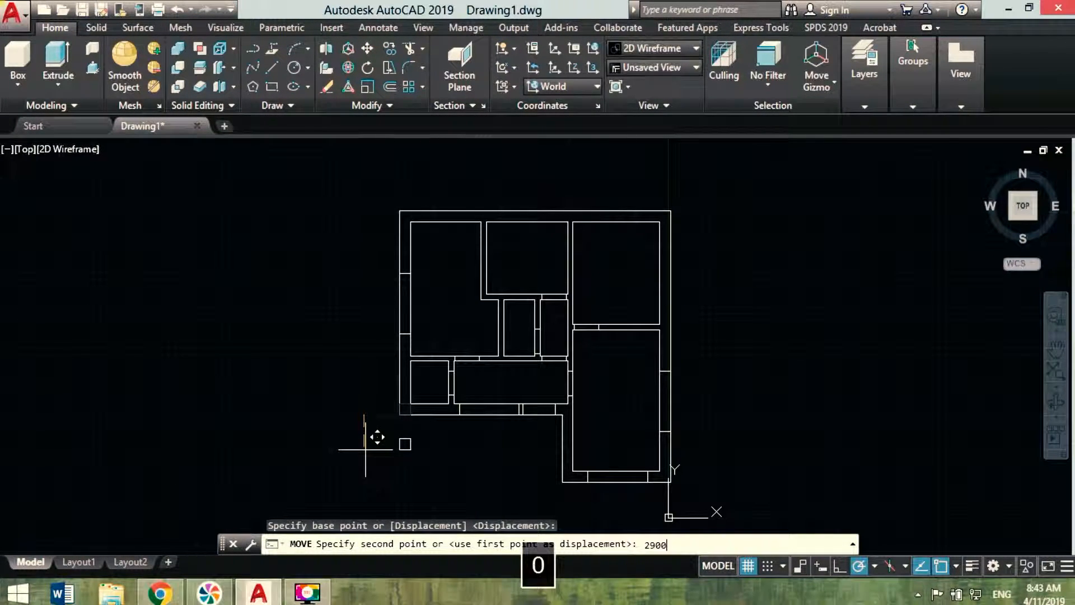
{"action": "key", "text": "Return"}
Draw a horizontal reference line from the projecting wing's outer southwest corner west past the column
{"action": "scroll", "coordinate": [489, 393], "scroll_direction": "up", "scroll_amount": 4}
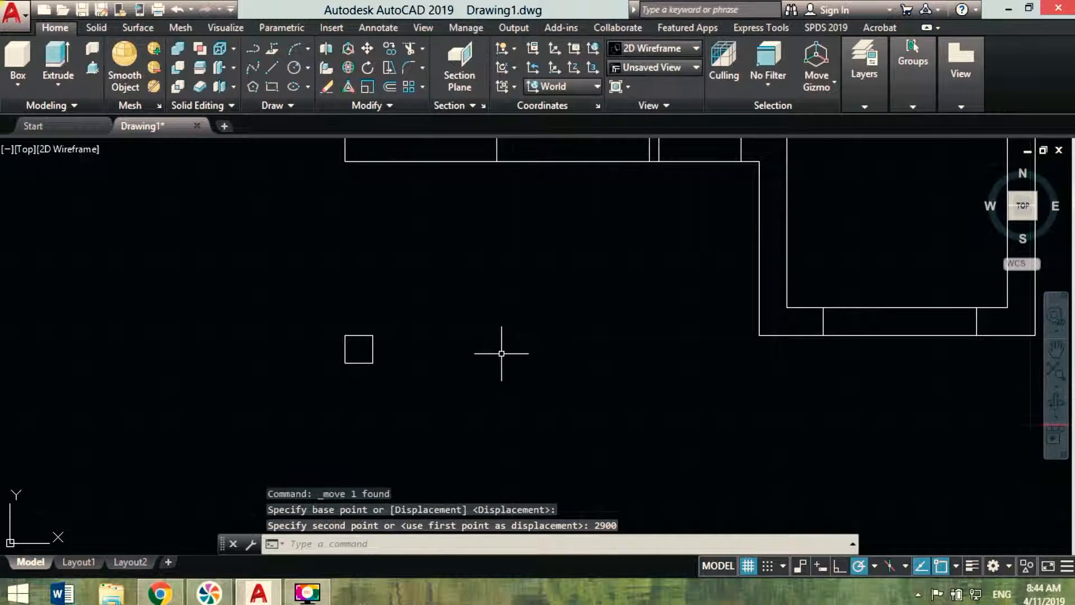
{"action": "type", "text": "l"}
{"action": "key", "text": "Return"}
{"action": "left_click", "coordinate": [759, 335]}
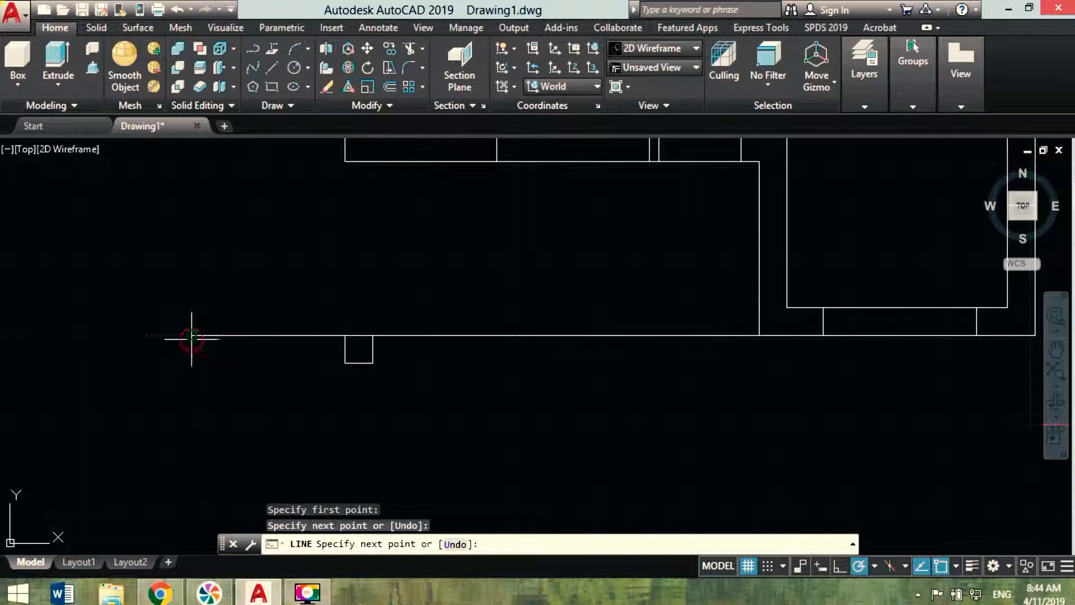
{"action": "key", "text": "Escape"}
Move the column 400 units north to align its outer side with the wing's front wall
{"action": "left_click", "coordinate": [412, 352]}
{"action": "left_click", "coordinate": [329, 376]}
{"action": "left_click", "coordinate": [367, 49]}
{"action": "left_click", "coordinate": [339, 250]}
{"action": "type", "text": "400"}
{"action": "key", "text": "Return"}
{"action": "key", "text": "Escape"}
Erase the horizontal reference line beside the column
{"action": "left_click", "coordinate": [328, 321]}
{"action": "left_click", "coordinate": [286, 383]}
{"action": "key", "text": "Delete"}
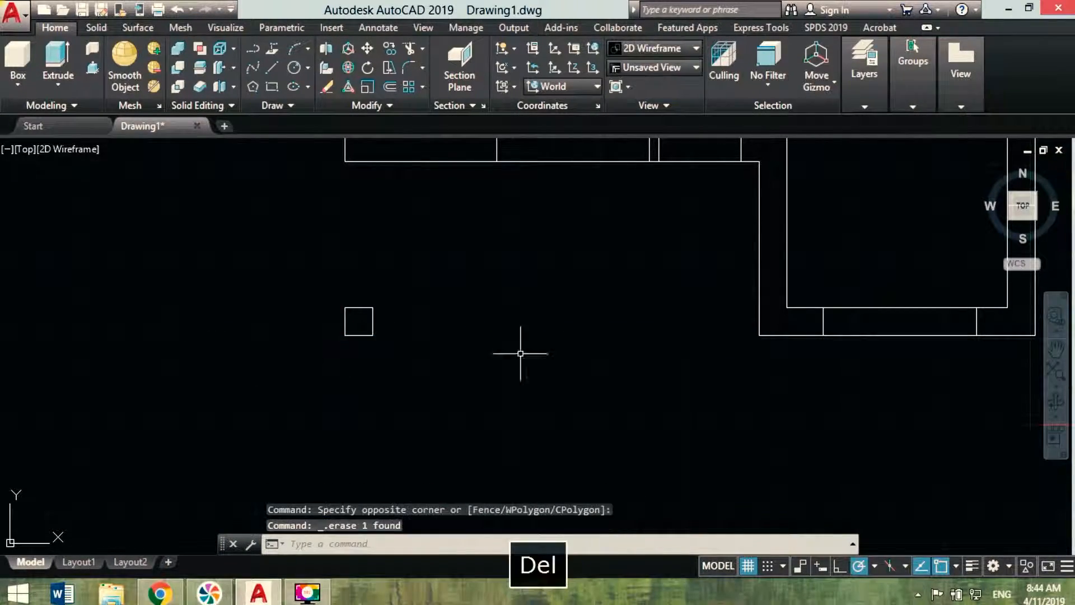
In the Hidden visual style, stretch the column's top face down to the level of the top wall layer
{"action": "left_click", "coordinate": [987, 167]}
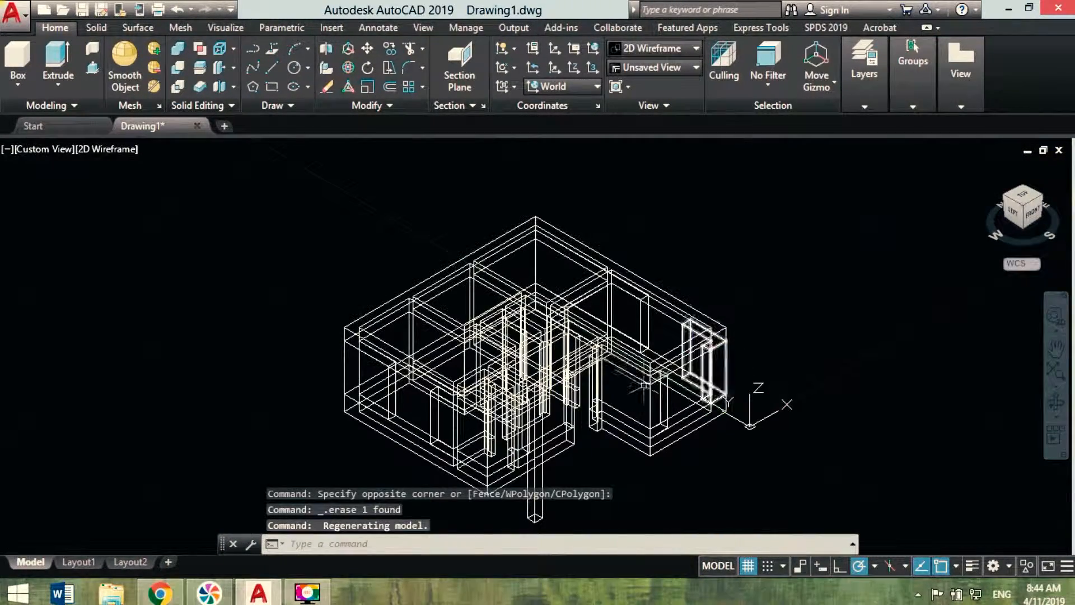
{"action": "scroll", "coordinate": [532, 389], "scroll_direction": "up", "scroll_amount": 5}
{"action": "key", "text": "Escape"}
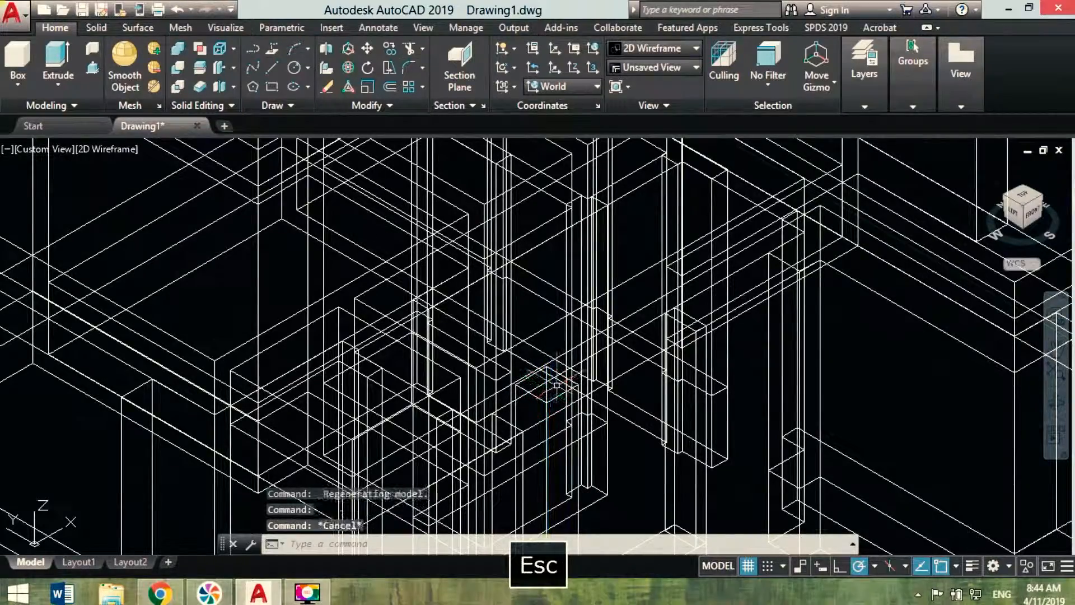
{"action": "left_click", "coordinate": [672, 48]}
{"action": "left_click", "coordinate": [773, 84]}
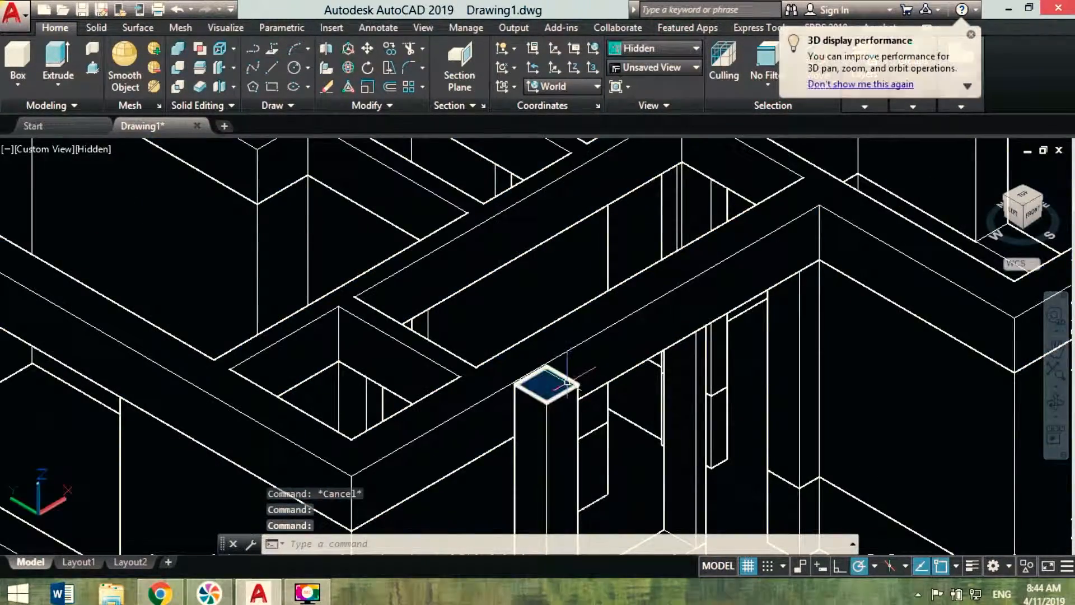
{"action": "left_click", "coordinate": [546, 383], "text": "ctrl"}
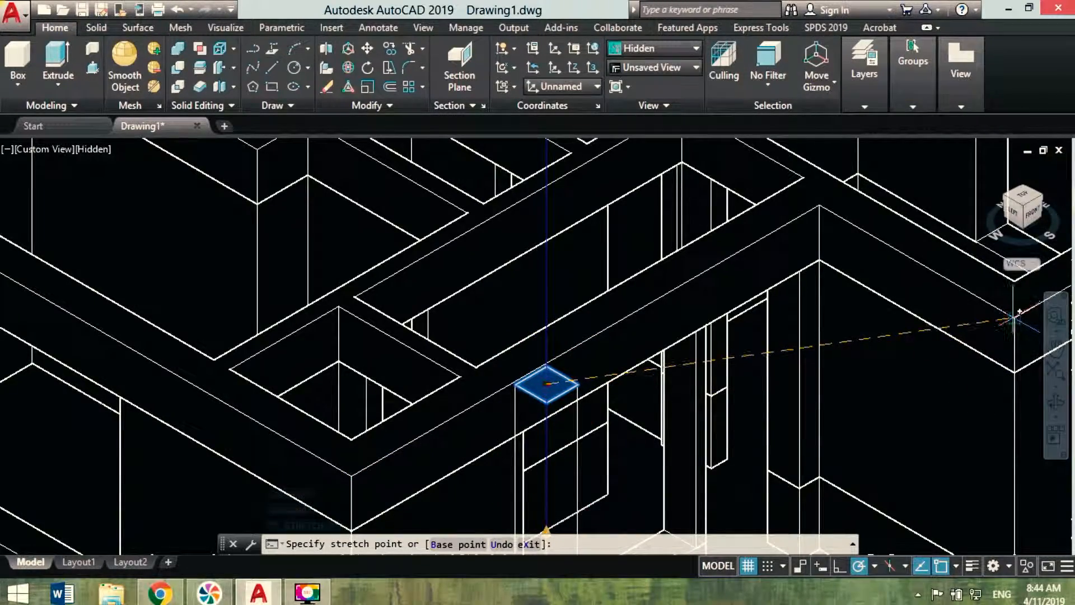
{"action": "scroll", "coordinate": [912, 355], "scroll_direction": "down", "scroll_amount": 6}
{"action": "key", "text": "Escape"}
Draw a base box under the house and column, from the column's outer corner to the opposite building corner, extending downward
{"action": "middle_click_drag", "start_coordinate": [722, 442], "coordinate": [651, 473], "text": "shift"}
{"action": "left_click", "coordinate": [18, 61]}
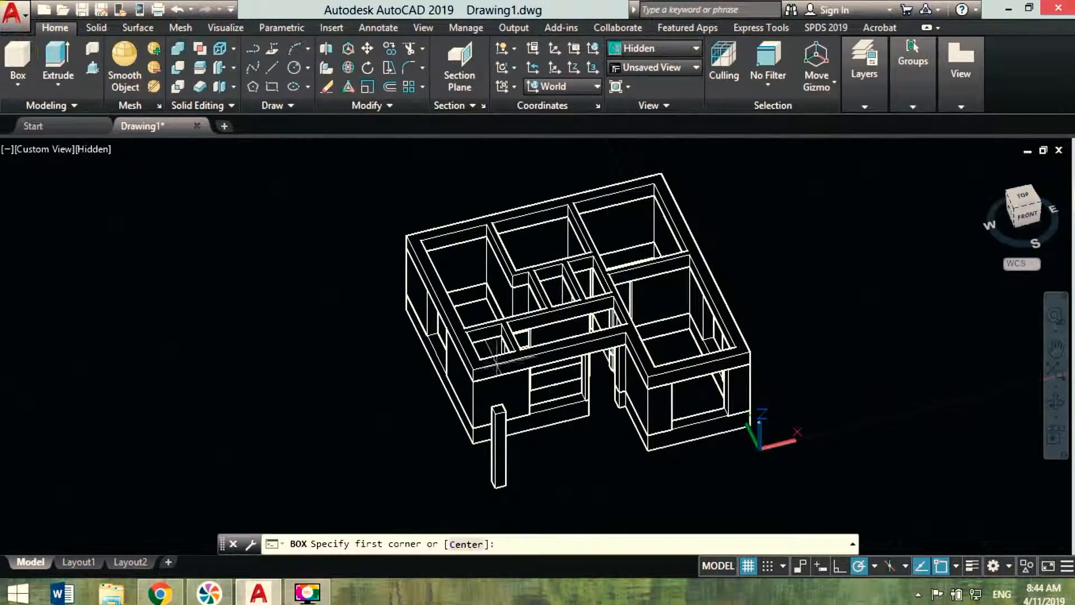
{"action": "middle_click_drag", "start_coordinate": [608, 372], "coordinate": [663, 378], "text": "shift"}
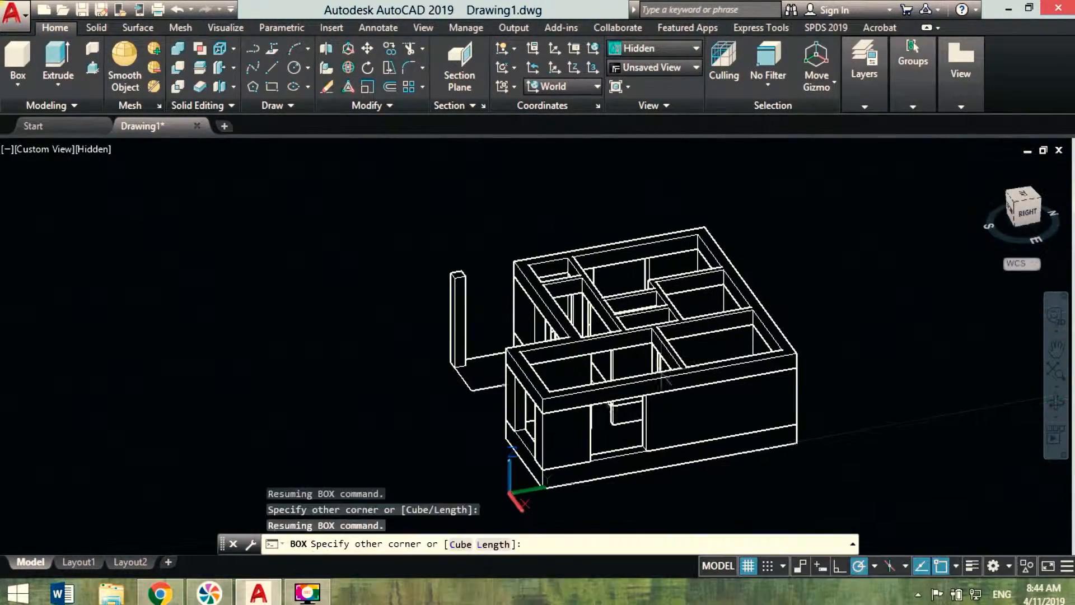
{"action": "left_click", "coordinate": [796, 444]}
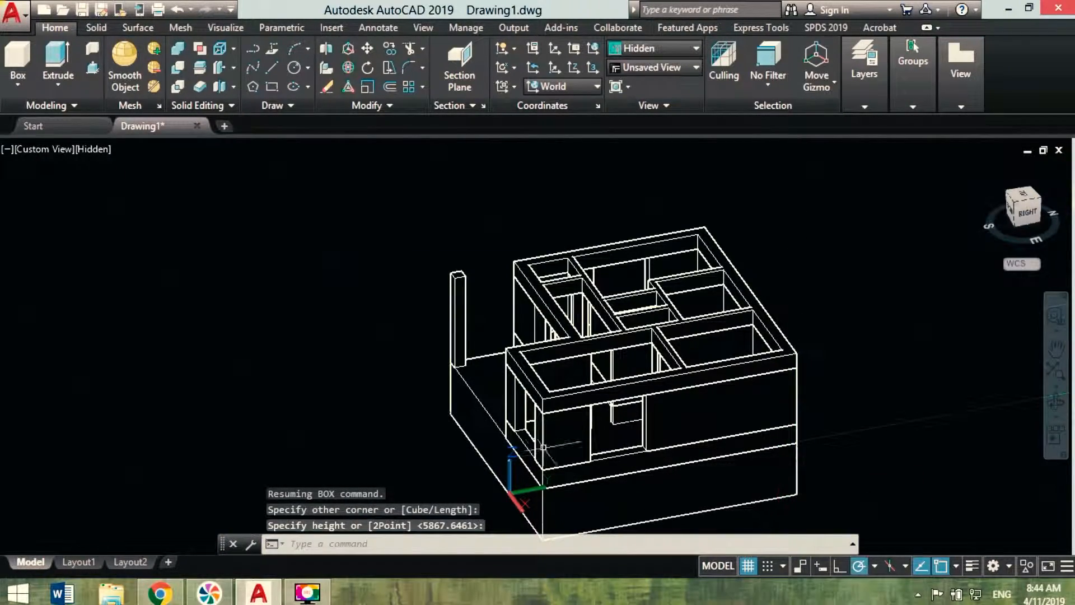
{"action": "key", "text": "Escape"}
{"action": "middle_click_drag", "start_coordinate": [454, 431], "coordinate": [555, 404], "text": "shift"}
{"action": "middle_click_drag", "start_coordinate": [627, 411], "coordinate": [446, 371], "text": "shift"}
Start a stair profile polyline east of the house plan in the top 2D Wireframe view with a 330-unit horizontal tread
{"action": "left_click", "coordinate": [988, 169]}
{"action": "left_click", "coordinate": [1025, 198]}
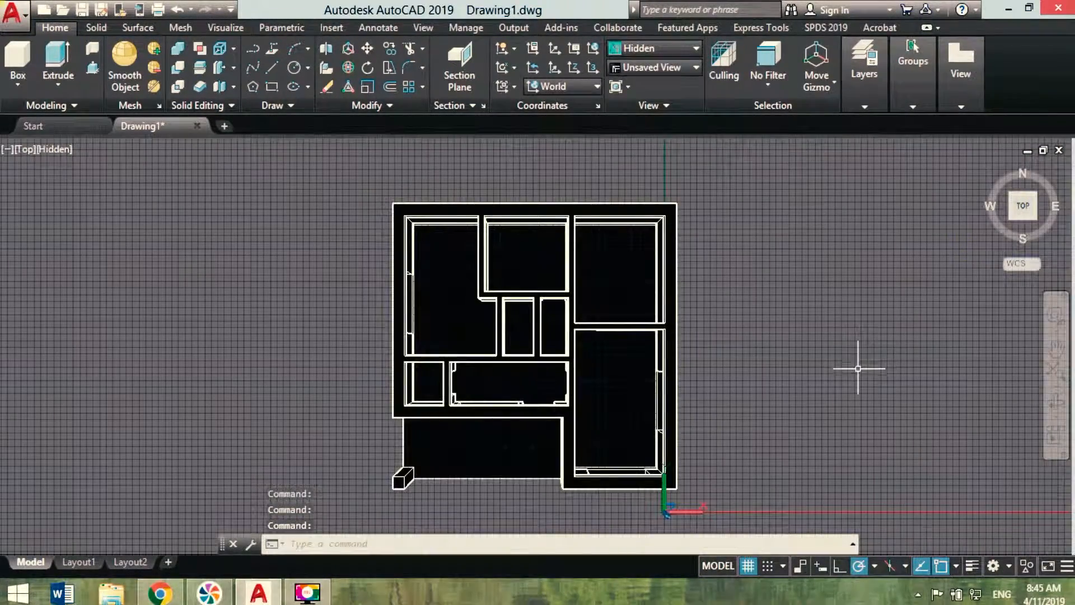
{"action": "left_click", "coordinate": [696, 48]}
{"action": "left_click", "coordinate": [640, 120]}
{"action": "middle_click_drag", "start_coordinate": [762, 385], "coordinate": [463, 312]}
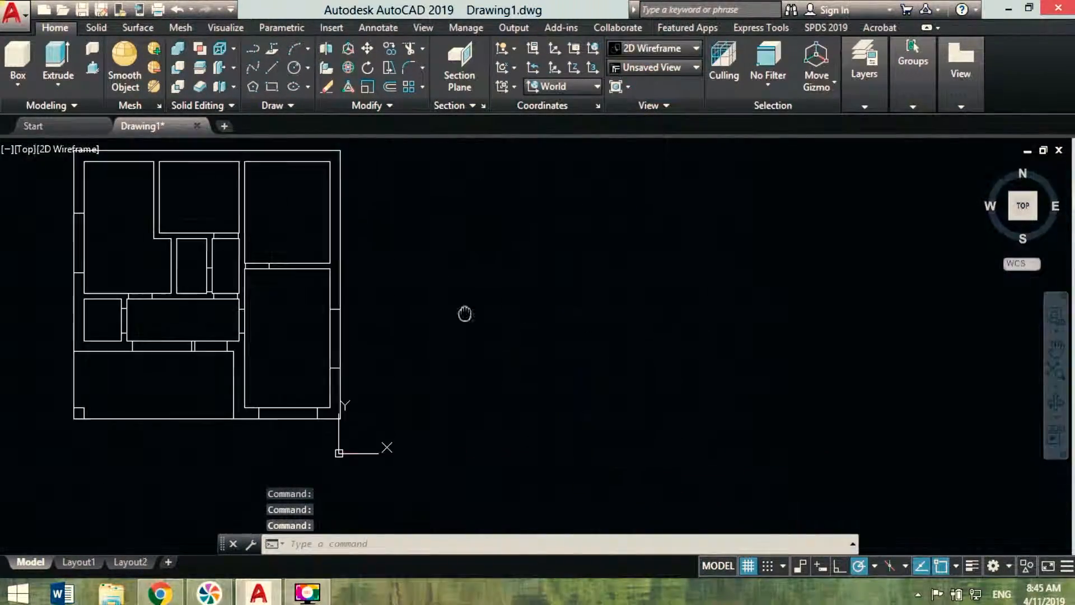
{"action": "key", "text": "Escape"}
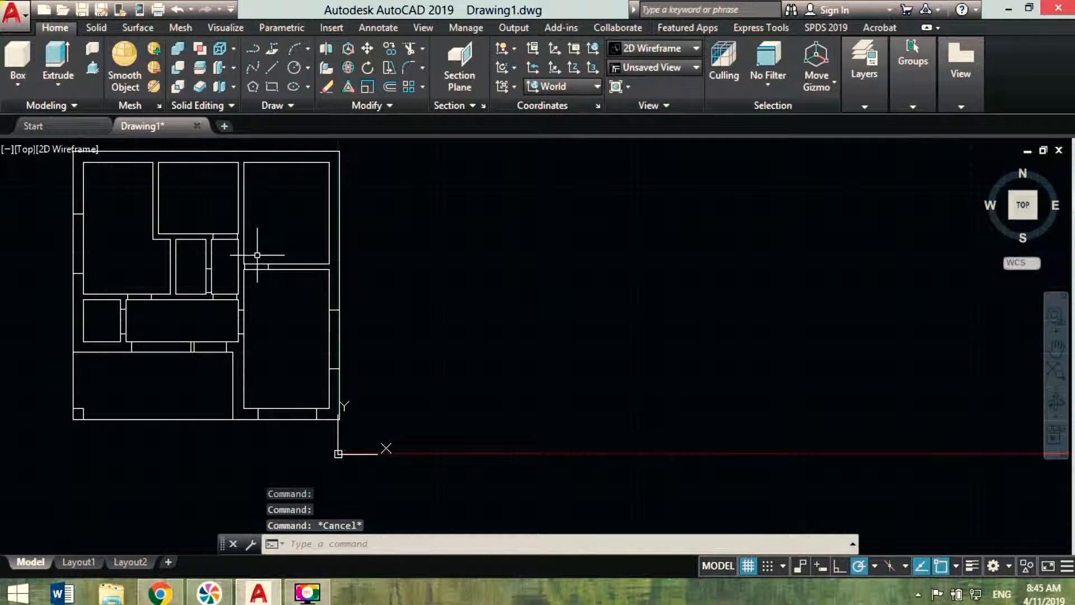
{"action": "left_click", "coordinate": [252, 50]}
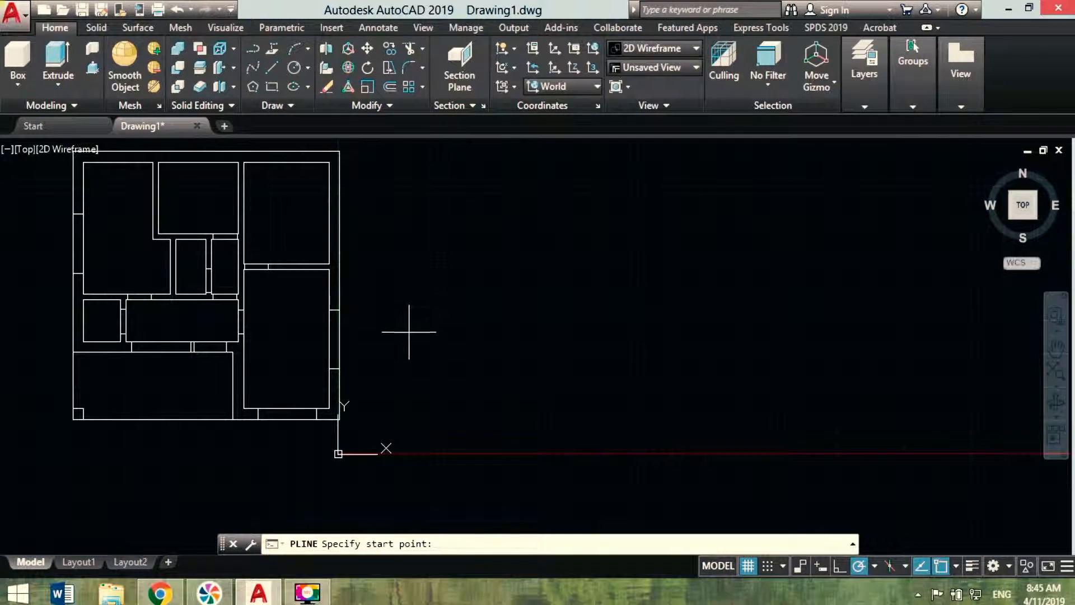
{"action": "left_click", "coordinate": [393, 341]}
{"action": "scroll", "coordinate": [404, 341], "scroll_direction": "up", "scroll_amount": 5}
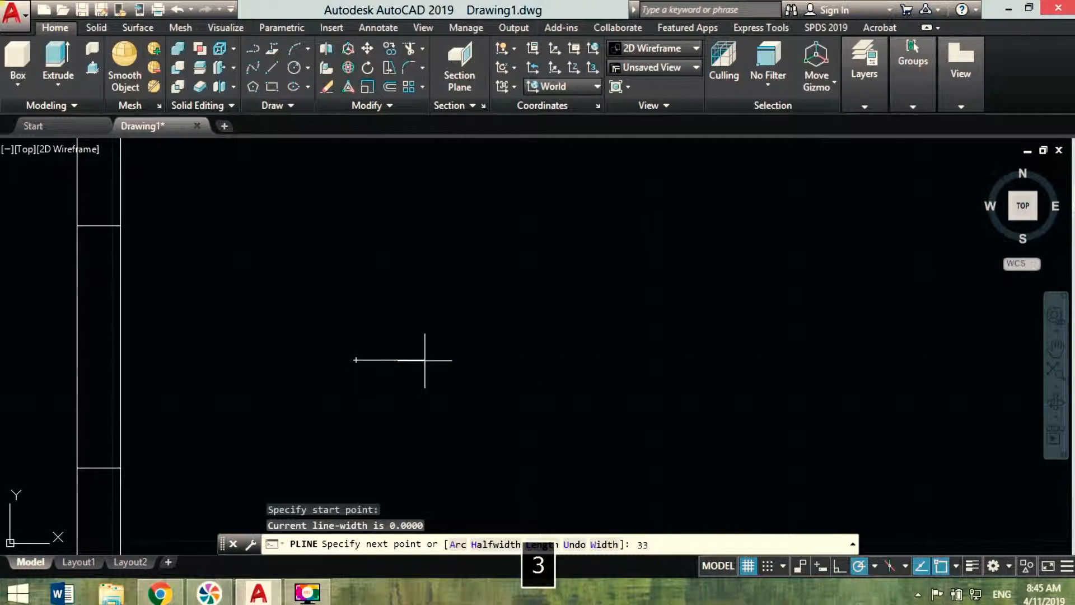
{"action": "type", "text": "330"}
{"action": "key", "text": "Return"}
Complete the stair profile polyline with a 30-unit nosing drop, a 15-unit return inward and a 140-unit riser
{"action": "scroll", "coordinate": [392, 370], "scroll_direction": "up", "scroll_amount": 5}
{"action": "type", "text": "30"}
{"action": "key", "text": "Return"}
{"action": "type", "text": "15"}
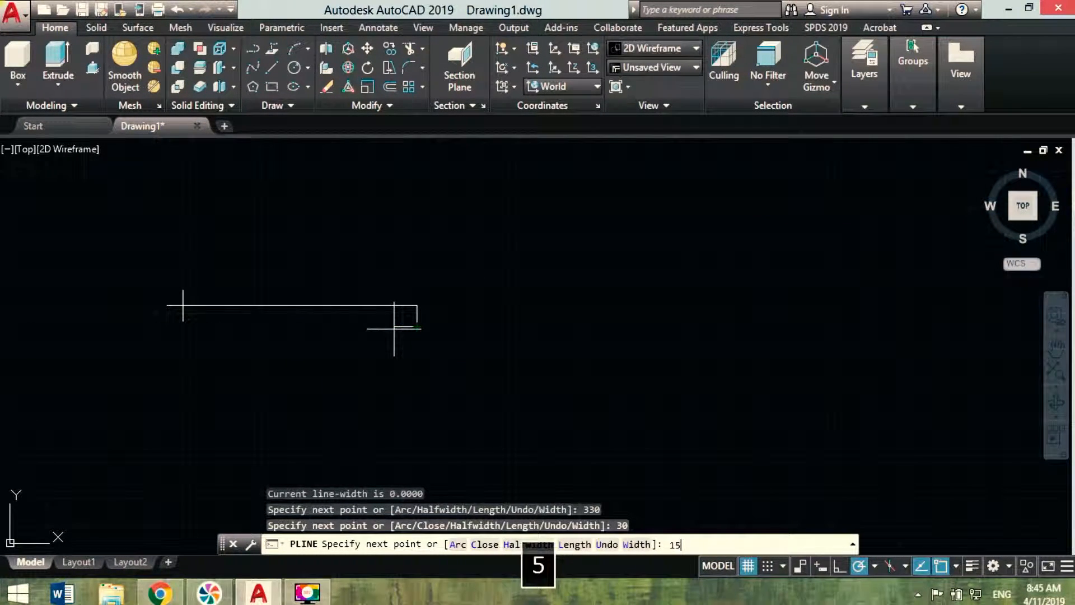
{"action": "key", "text": "Return"}
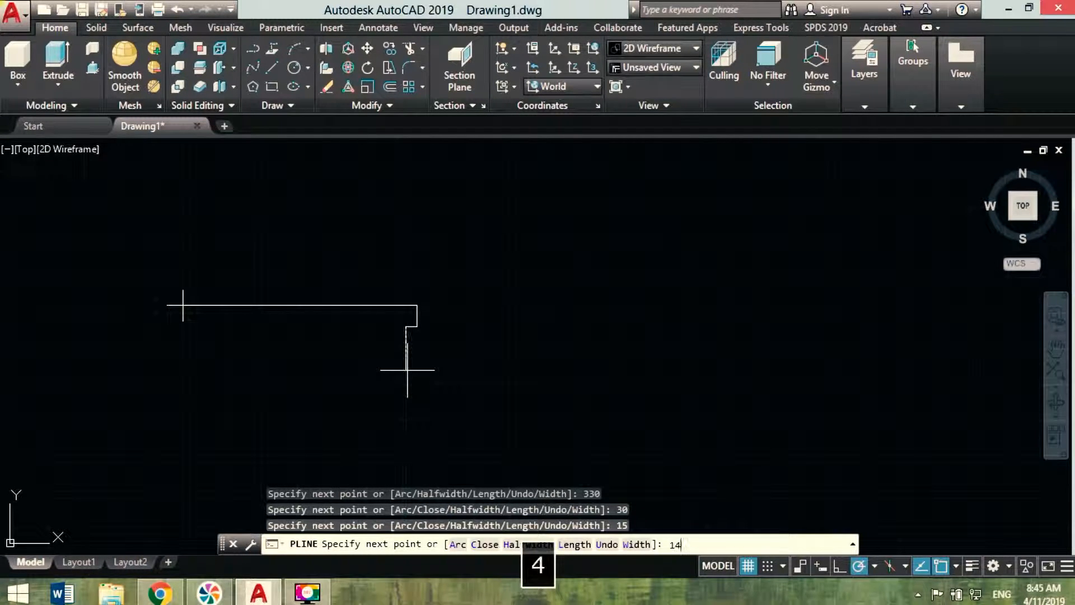
{"action": "type", "text": "140"}
{"action": "key", "text": "Return"}
{"action": "key", "text": "Escape"}
Copy the stair profile five times, placing the start of each copy at the foot of the previous riser
{"action": "left_click_drag", "start_coordinate": [458, 376], "coordinate": [341, 227]}
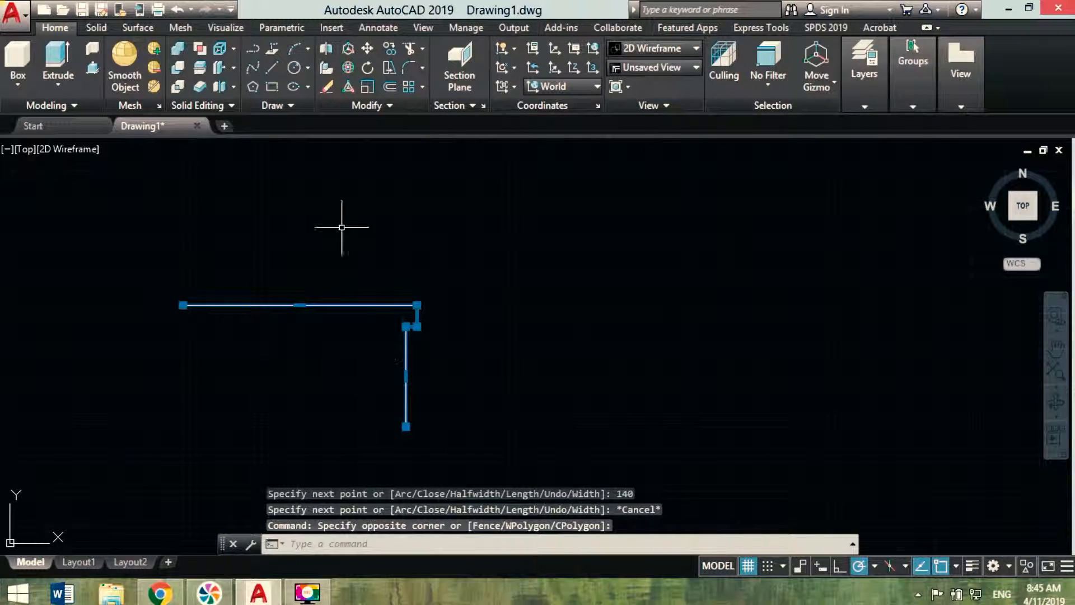
{"action": "left_click", "coordinate": [389, 48]}
{"action": "left_click", "coordinate": [182, 305]}
{"action": "left_click", "coordinate": [406, 426]}
{"action": "scroll", "coordinate": [476, 342], "scroll_direction": "down", "scroll_amount": 4}
{"action": "left_click", "coordinate": [476, 353]}
{"action": "left_click", "coordinate": [563, 400]}
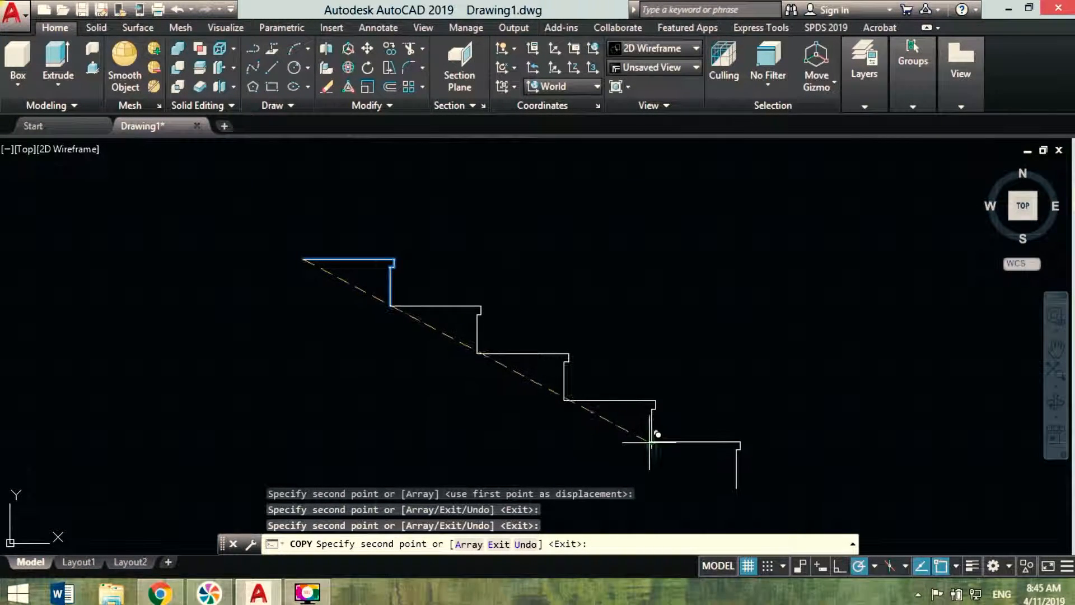
{"action": "scroll", "coordinate": [636, 343], "scroll_direction": "down", "scroll_amount": 4}
{"action": "key", "text": "Escape"}
Draw a sloped line beneath the stairs from the start of the top tread to the foot of the last riser
{"action": "left_click", "coordinate": [271, 67]}
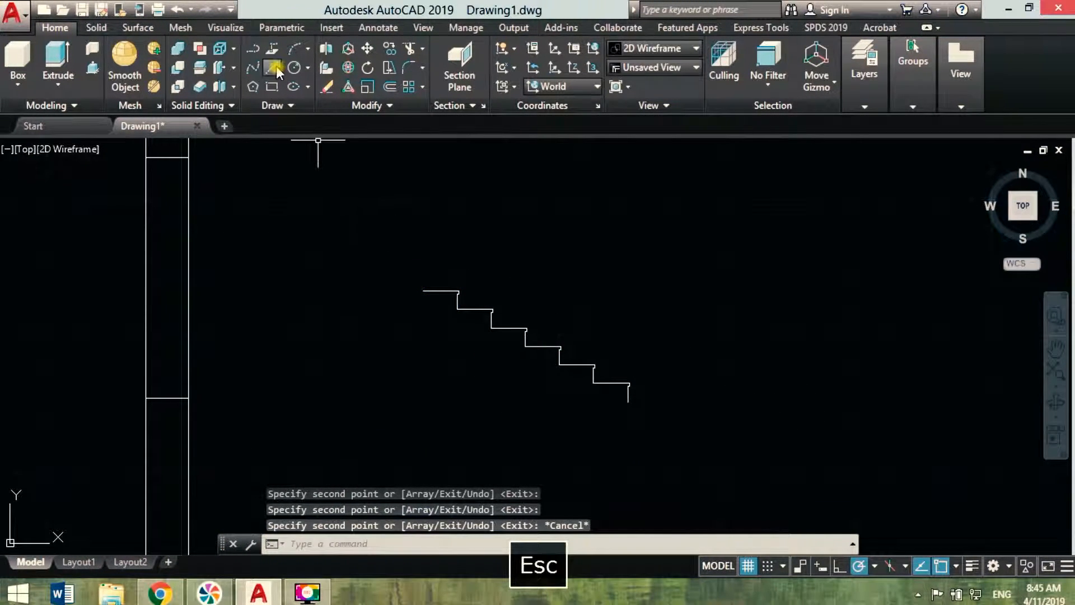
{"action": "key", "text": "Escape"}
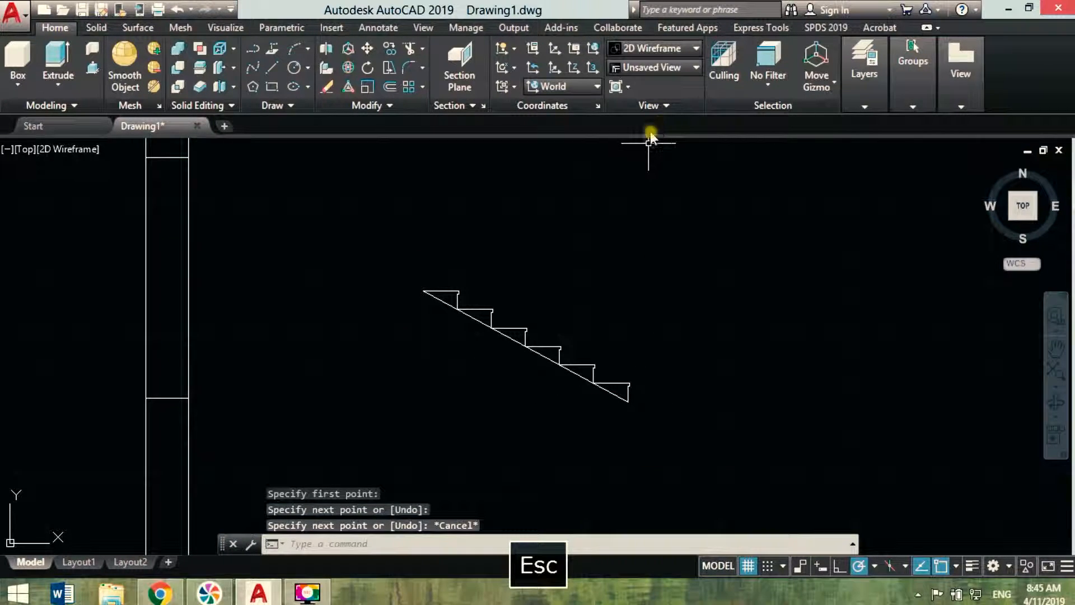
Offset the sloped line to the underside of the stairs and delete the original sloped line
{"action": "left_click", "coordinate": [390, 87]}
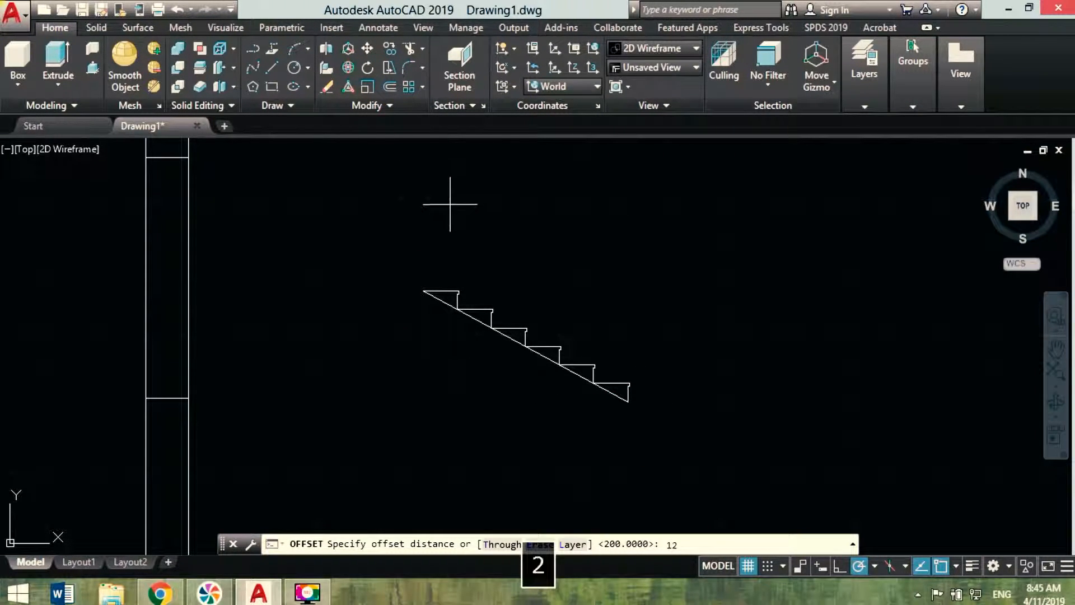
{"action": "left_click", "coordinate": [495, 329]}
{"action": "left_click", "coordinate": [480, 355]}
{"action": "key", "text": "Escape"}
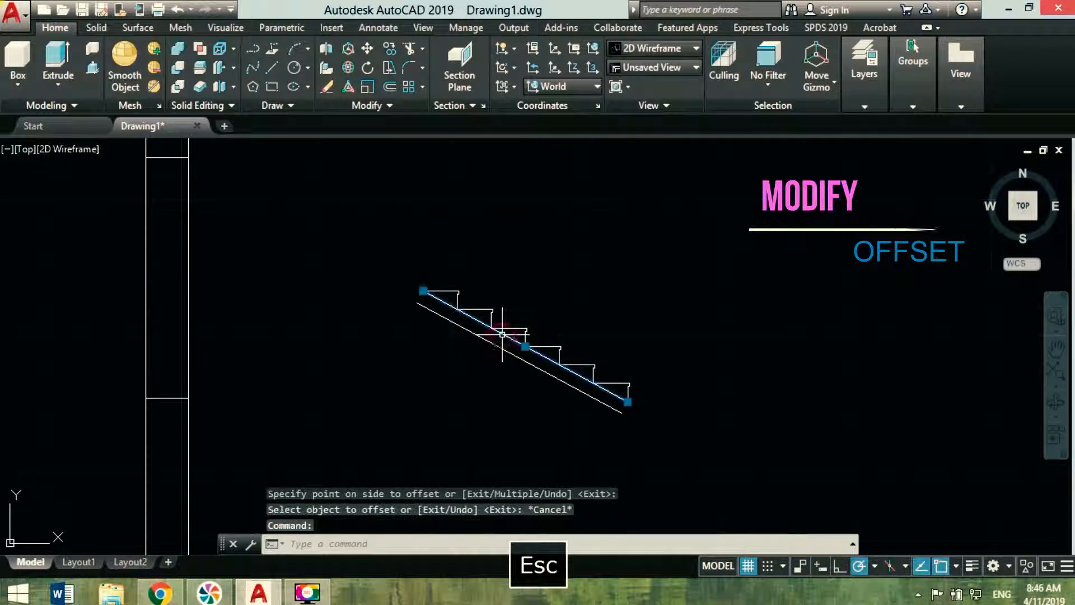
{"action": "key", "text": "Delete"}
{"action": "scroll", "coordinate": [456, 307], "scroll_direction": "up", "scroll_amount": 2}
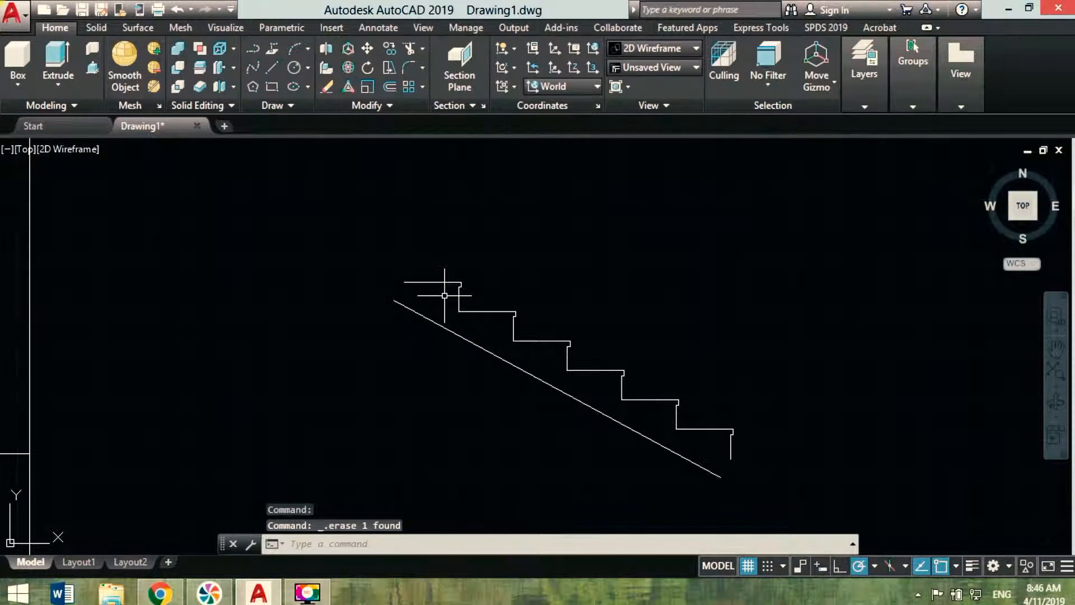
Draw a vertical line up from the underside line's upper end and a horizontal line outward from its lower end
{"action": "left_click", "coordinate": [273, 65]}
{"action": "left_click", "coordinate": [395, 250]}
{"action": "key", "text": "Escape"}
{"action": "middle_click_drag", "start_coordinate": [746, 474], "coordinate": [658, 421]}
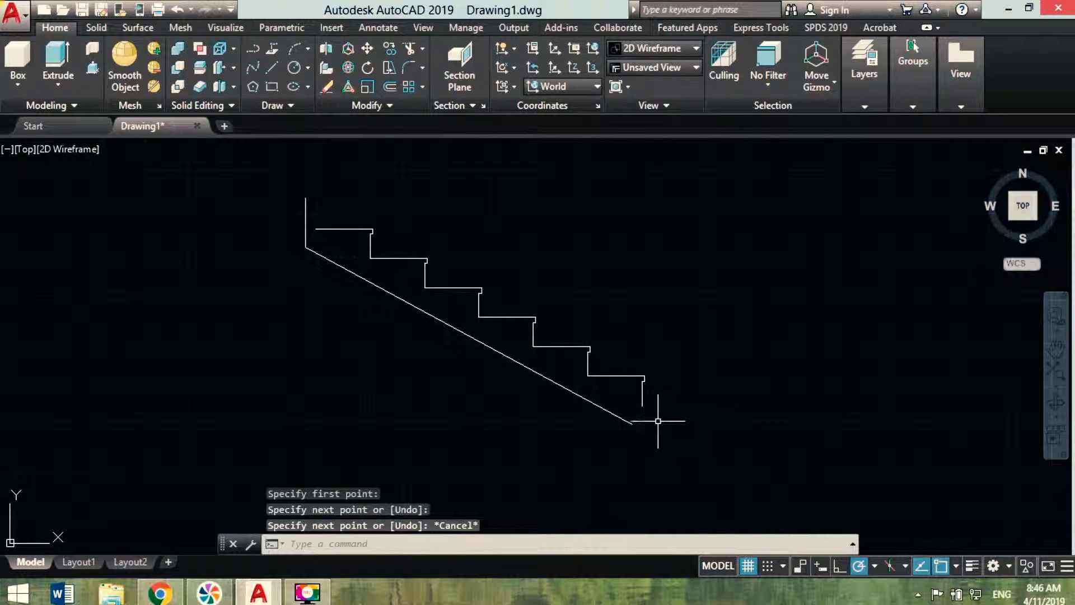
{"action": "key", "text": "space"}
{"action": "left_click", "coordinate": [633, 424]}
{"action": "left_click", "coordinate": [669, 424]}
{"action": "key", "text": "Escape"}
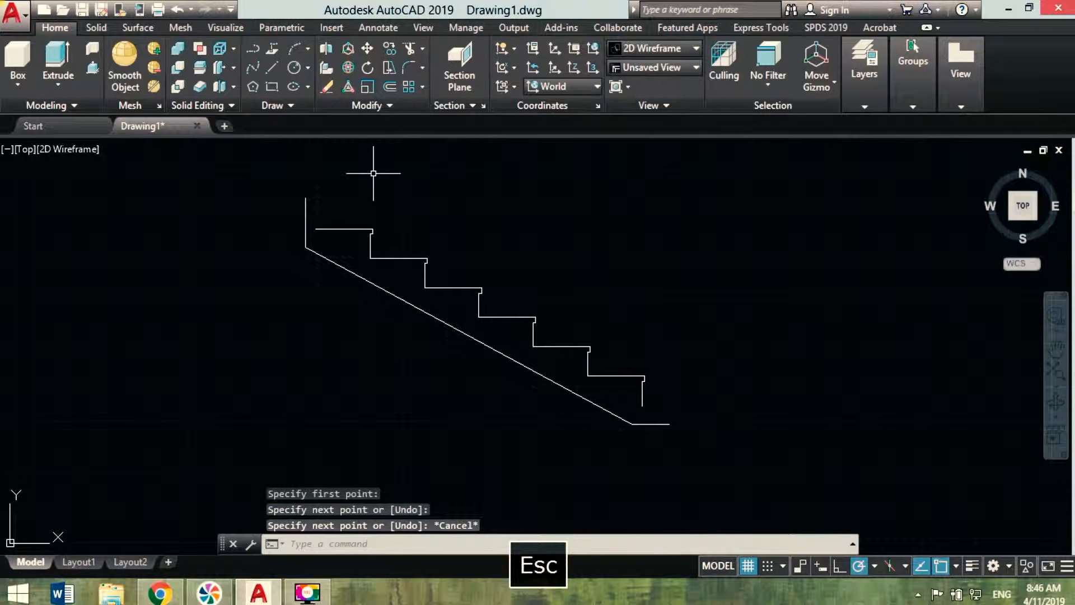
Extend the top tread to the vertical line and the last riser down to the horizontal line
{"action": "left_click", "coordinate": [423, 49]}
{"action": "left_click", "coordinate": [441, 105]}
{"action": "right_click", "coordinate": [468, 199]}
{"action": "left_click", "coordinate": [354, 216]}
{"action": "left_click", "coordinate": [342, 235]}
{"action": "left_click", "coordinate": [642, 408]}
{"action": "key", "text": "Escape"}
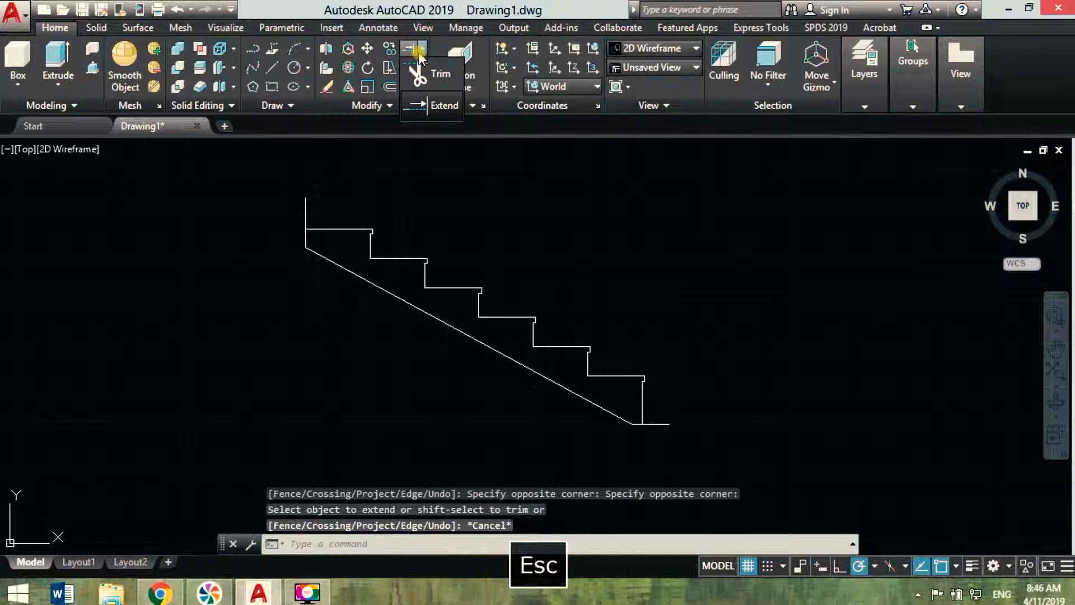
Trim the vertical line above the top tread and the horizontal line beyond the last riser
{"action": "left_click", "coordinate": [431, 73]}
{"action": "left_click", "coordinate": [288, 204]}
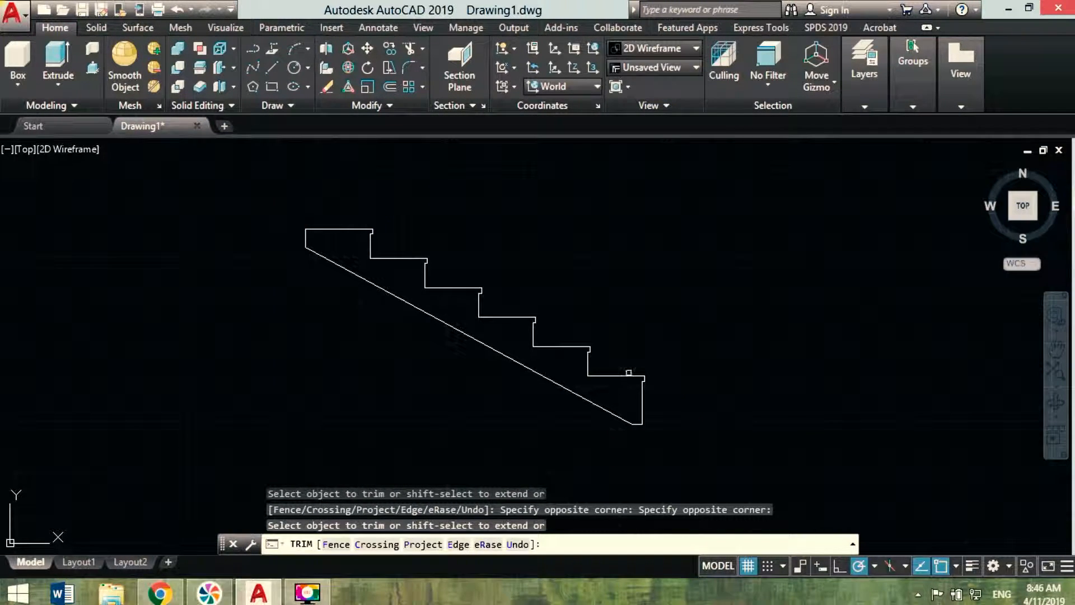
{"action": "key", "text": "Escape"}
Join all the stair outline segments into a single closed profile
{"action": "left_click", "coordinate": [370, 105]}
{"action": "left_click", "coordinate": [385, 147]}
{"action": "left_click", "coordinate": [755, 226]}
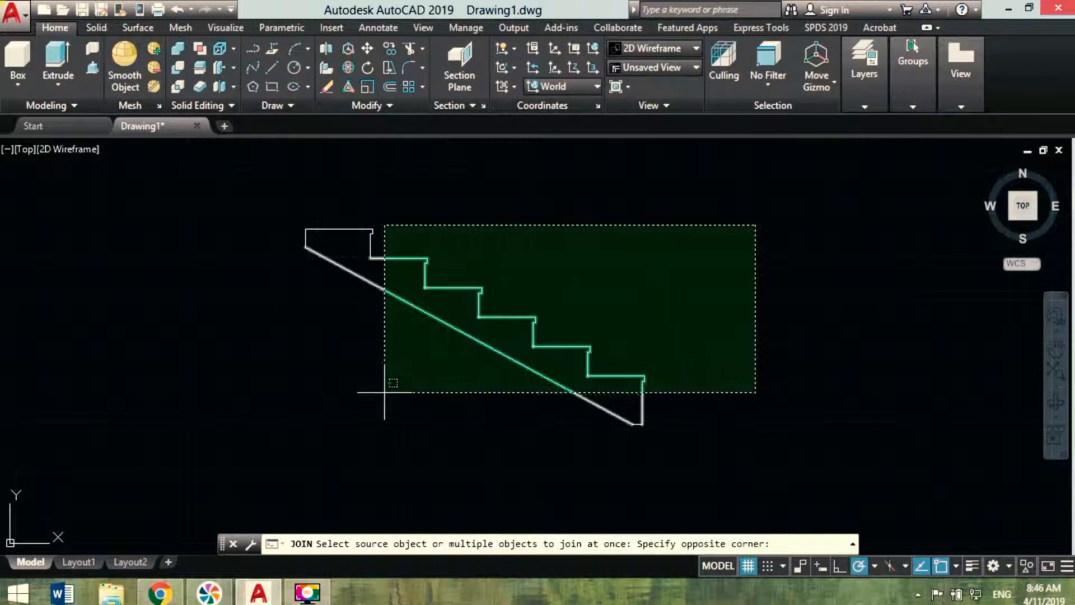
{"action": "left_click", "coordinate": [384, 392]}
{"action": "key", "text": "Return"}
{"action": "key", "text": "Return"}
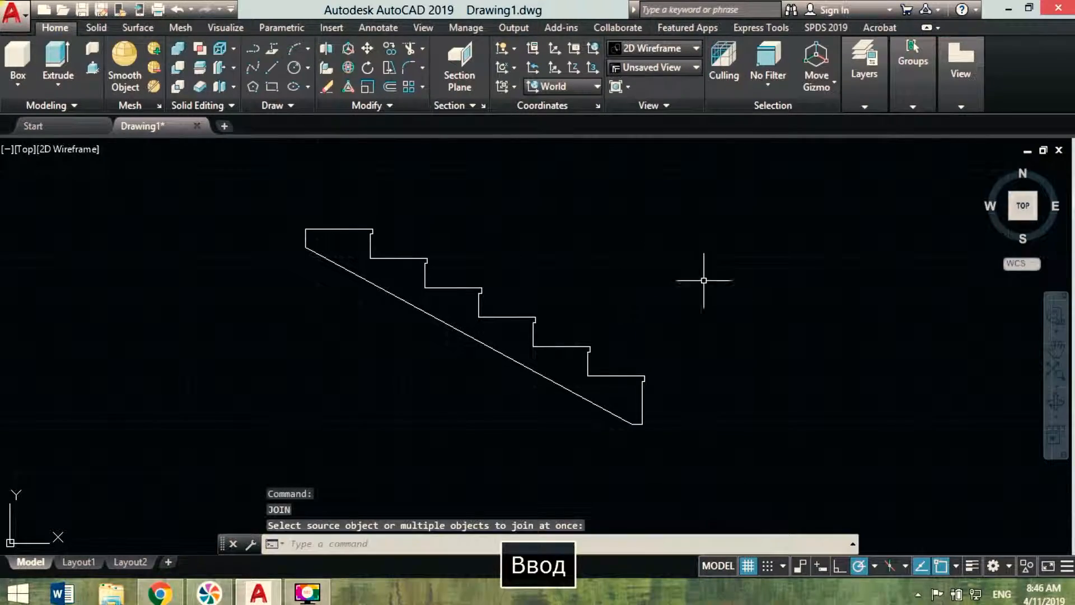
{"action": "key", "text": "Escape"}
Switch to the southwest isometric view around the stair profile
{"action": "left_click", "coordinate": [1010, 219]}
{"action": "scroll", "coordinate": [730, 329], "scroll_direction": "up", "scroll_amount": 8}
Try to 3D-rotate the joined stair profile by -90 degrees about the X axis
{"action": "left_click", "coordinate": [524, 293]}
{"action": "left_click", "coordinate": [482, 338]}
{"action": "left_click", "coordinate": [365, 86]}
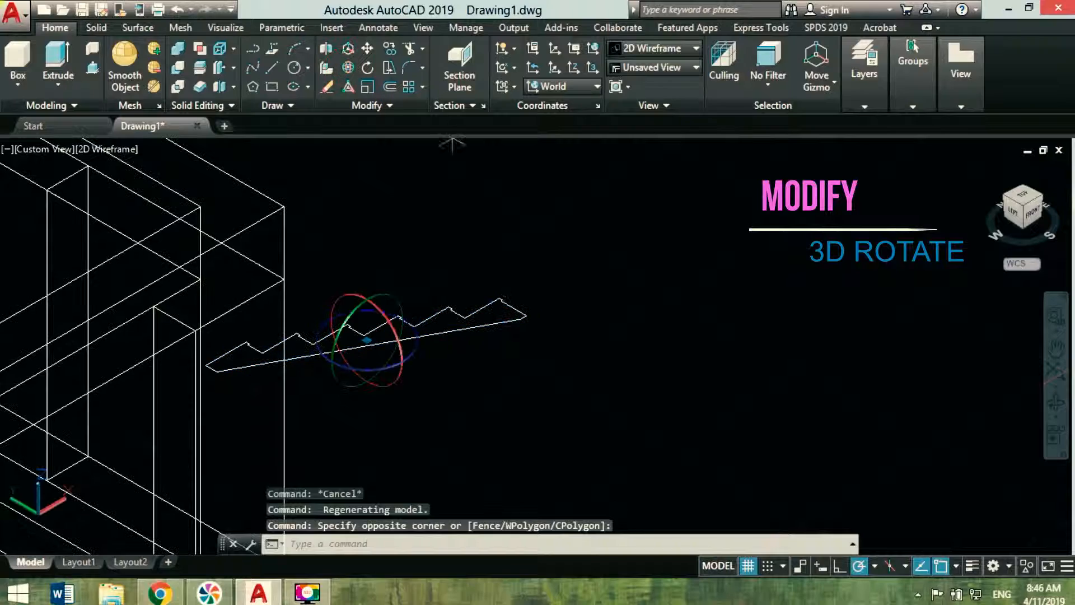
{"action": "left_click", "coordinate": [365, 336]}
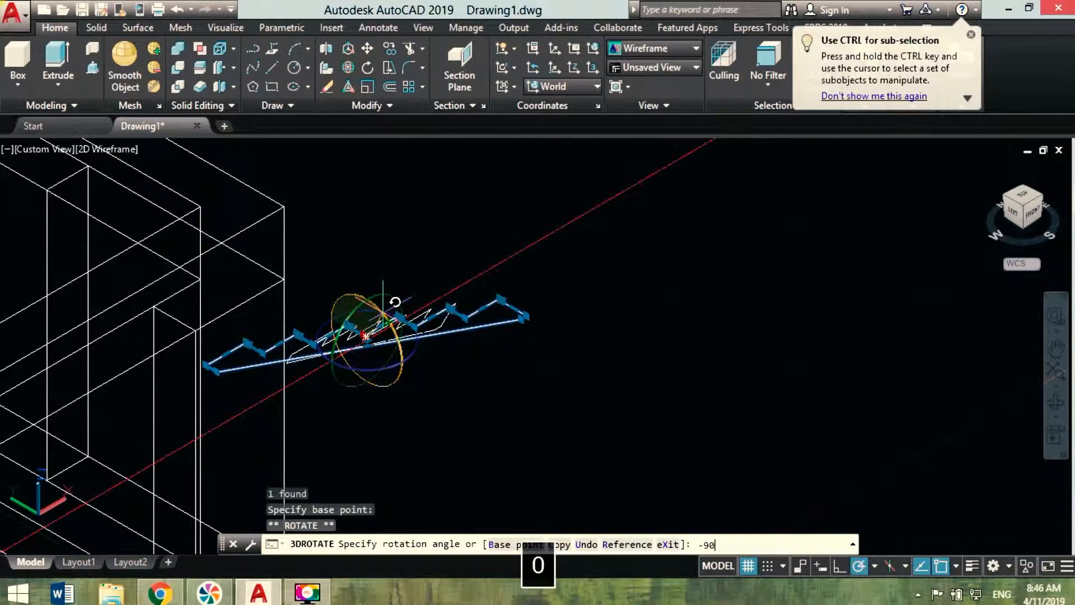
{"action": "key", "text": "Return"}
{"action": "key", "text": "ctrl+z"}
Try to 3D-rotate the stair profile by 90 degrees about the X axis
{"action": "left_click_drag", "start_coordinate": [488, 228], "coordinate": [407, 137]}
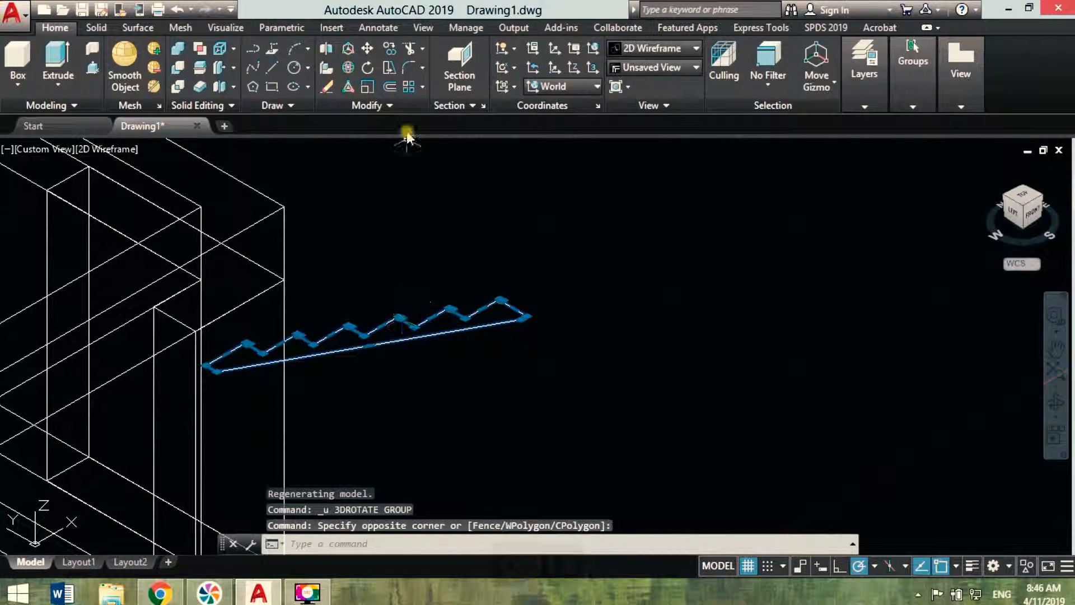
{"action": "left_click", "coordinate": [348, 68]}
{"action": "left_click", "coordinate": [353, 293]}
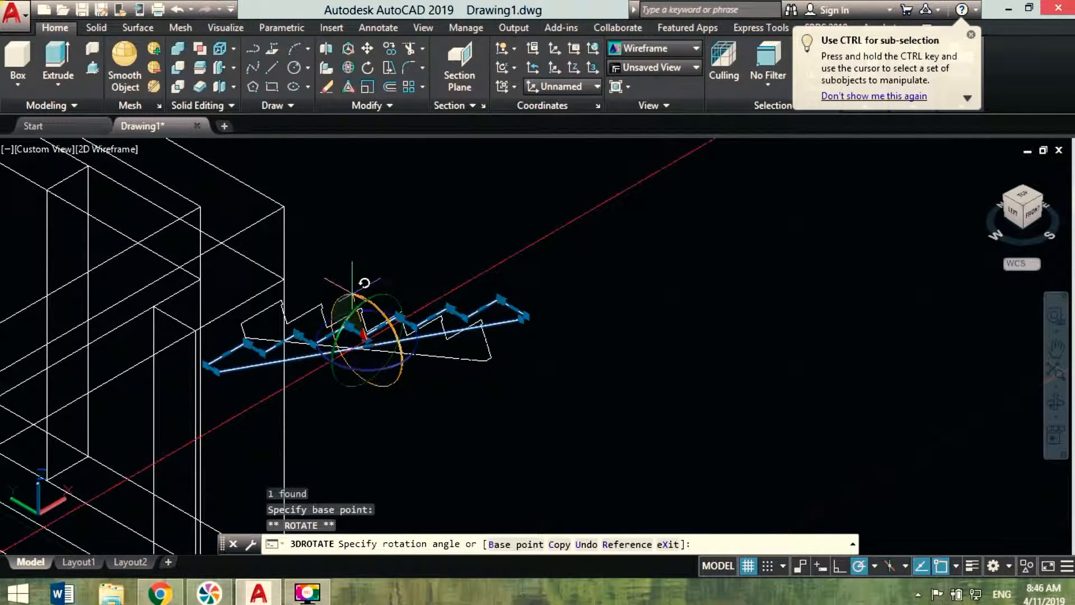
{"action": "type", "text": "90"}
{"action": "key", "text": "Return"}
{"action": "key", "text": "ctrl+z"}
Stand the stair profile upright with a 90-degree 3D Rotate about the X axis
{"action": "left_click", "coordinate": [415, 193]}
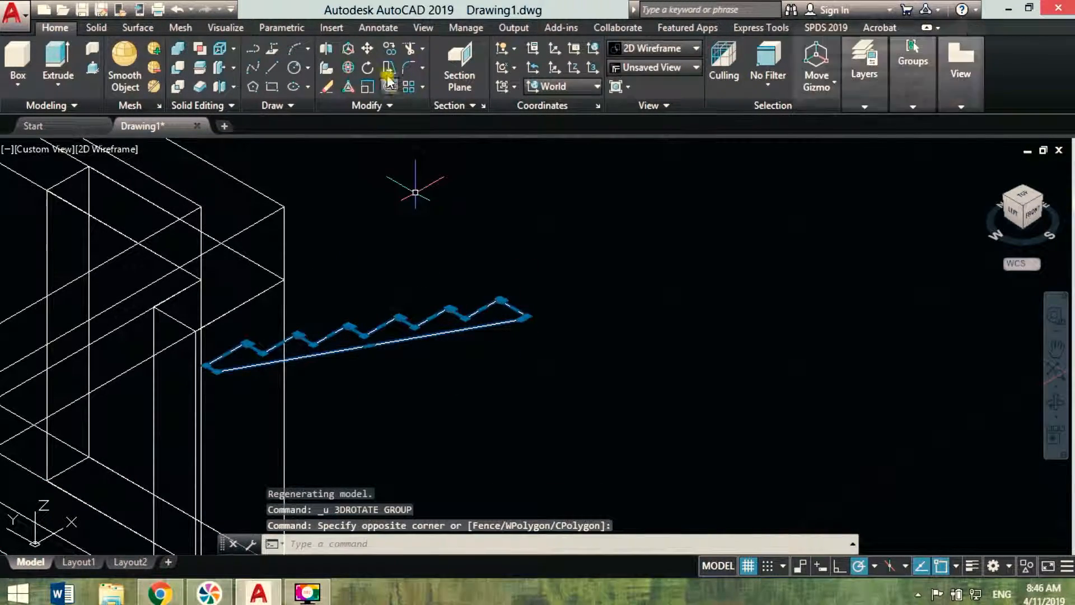
{"action": "left_click", "coordinate": [348, 67]}
{"action": "left_click", "coordinate": [352, 296]}
{"action": "type", "text": "90"}
{"action": "key", "text": "Return"}
{"action": "key", "text": "Escape"}
Extrude the upright stair profile sideways into a solid flight of stairs
{"action": "left_click", "coordinate": [492, 280]}
{"action": "left_click", "coordinate": [431, 331]}
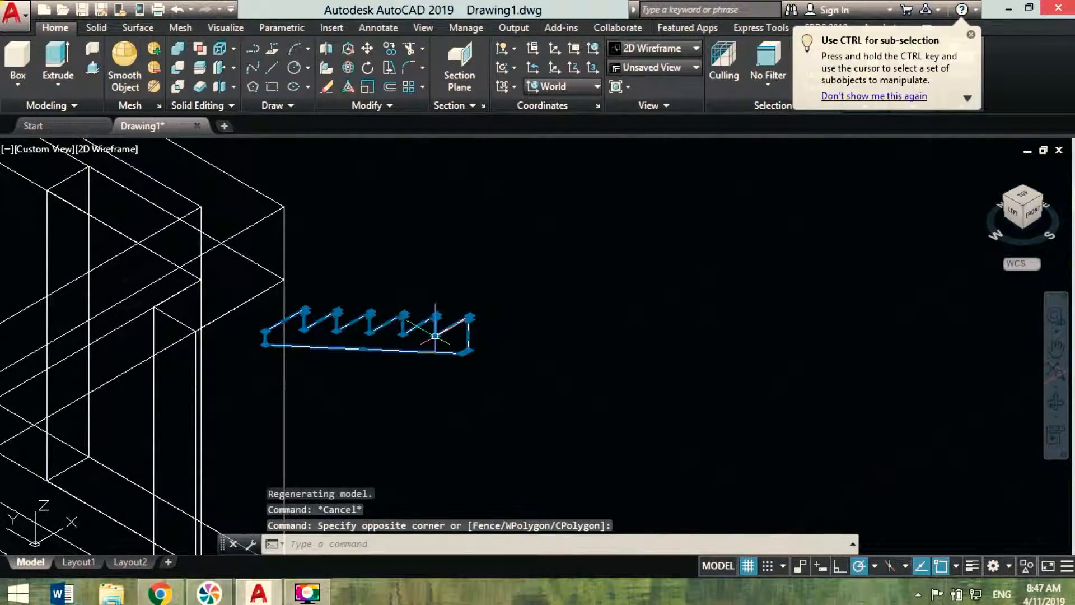
{"action": "left_click", "coordinate": [54, 56]}
{"action": "scroll", "coordinate": [644, 459], "scroll_direction": "down", "scroll_amount": 3}
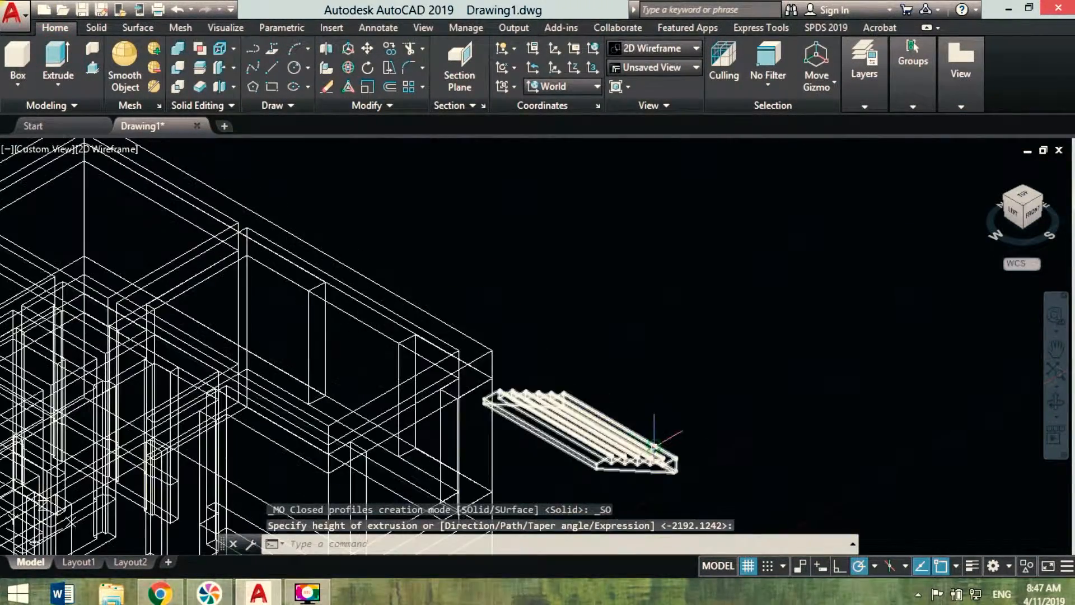
{"action": "key", "text": "Escape"}
3D-rotate the solid stairs by 90 degrees about the vertical Z axis
{"action": "left_click", "coordinate": [348, 67]}
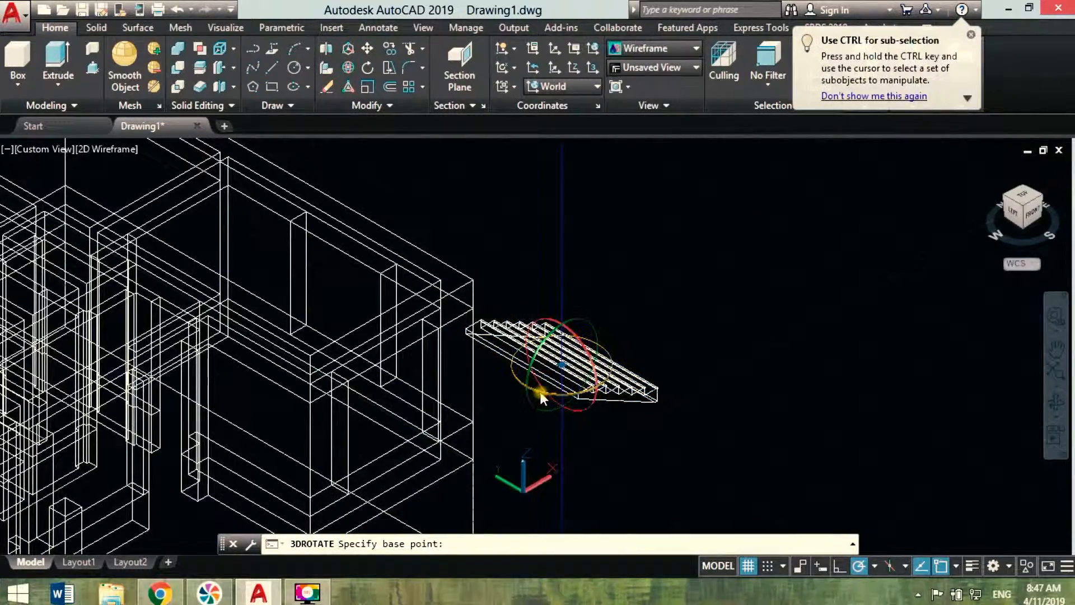
{"action": "left_click", "coordinate": [550, 379]}
{"action": "type", "text": "90"}
{"action": "key", "text": "Return"}
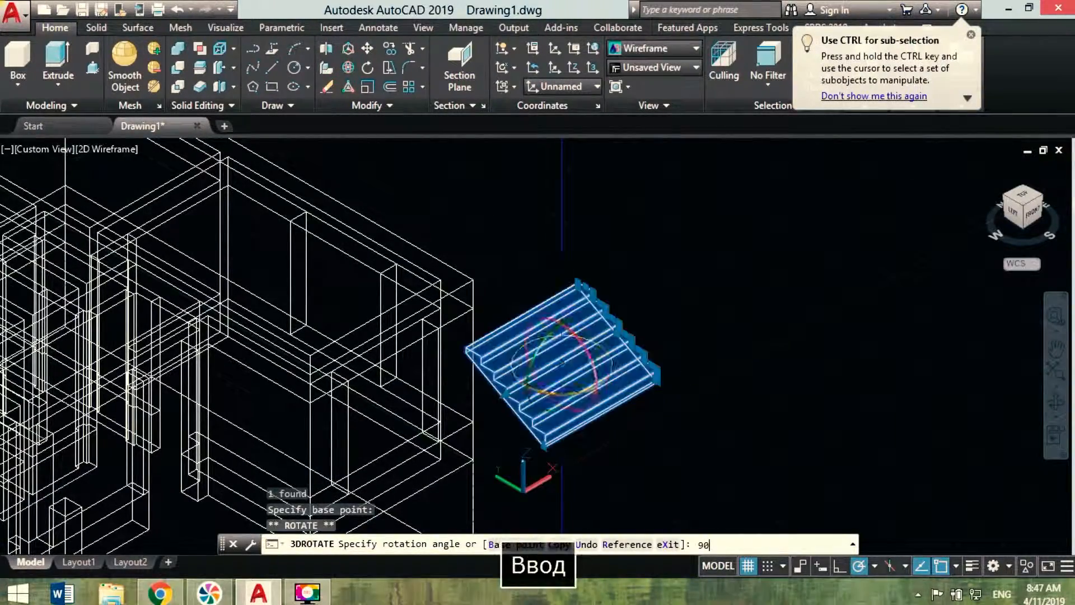
Move the stairs by their upper back corner to the corner where the porch meets the front wall
{"action": "left_click", "coordinate": [653, 291]}
{"action": "left_click", "coordinate": [585, 359]}
{"action": "middle_click_drag", "start_coordinate": [585, 358], "coordinate": [617, 345]}
{"action": "left_click", "coordinate": [368, 49]}
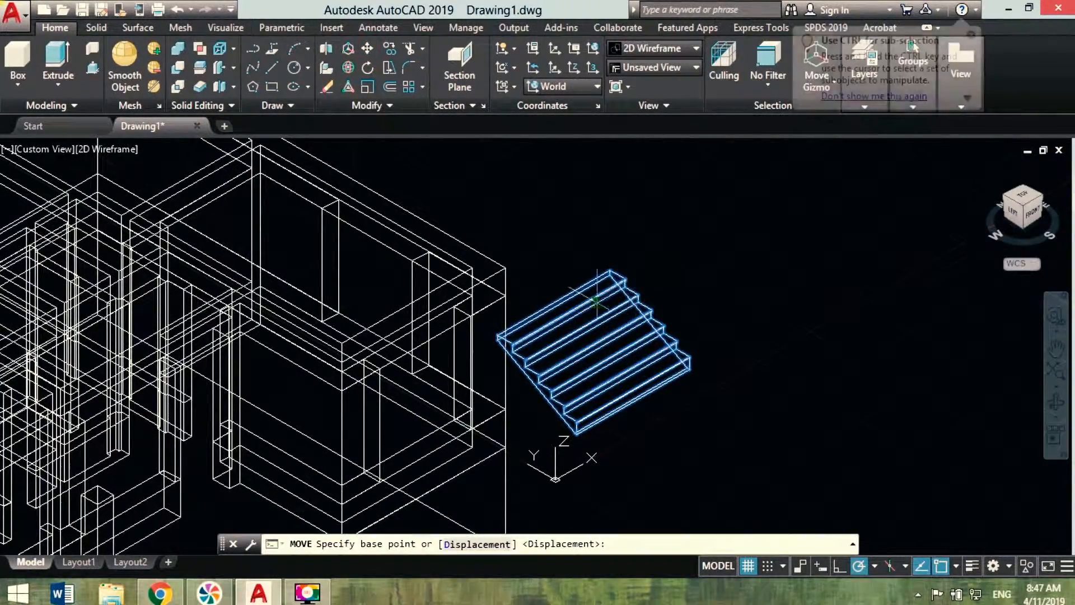
{"action": "scroll", "coordinate": [599, 287], "scroll_direction": "up", "scroll_amount": 6}
{"action": "left_click", "coordinate": [660, 167]}
{"action": "scroll", "coordinate": [666, 271], "scroll_direction": "down", "scroll_amount": 5}
{"action": "scroll", "coordinate": [540, 412], "scroll_direction": "up", "scroll_amount": 6}
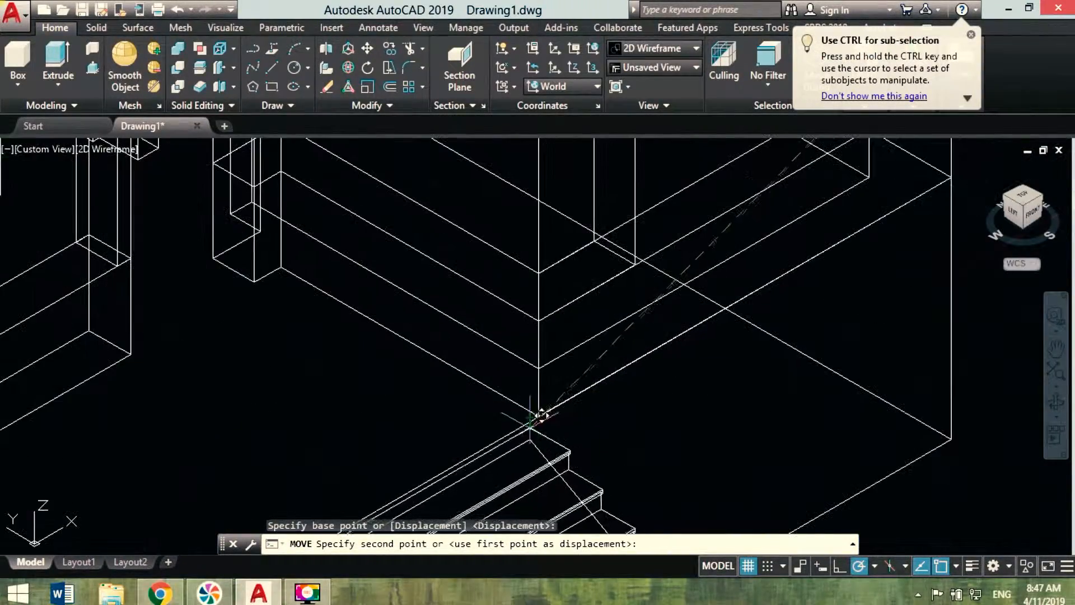
{"action": "key", "text": "Escape"}
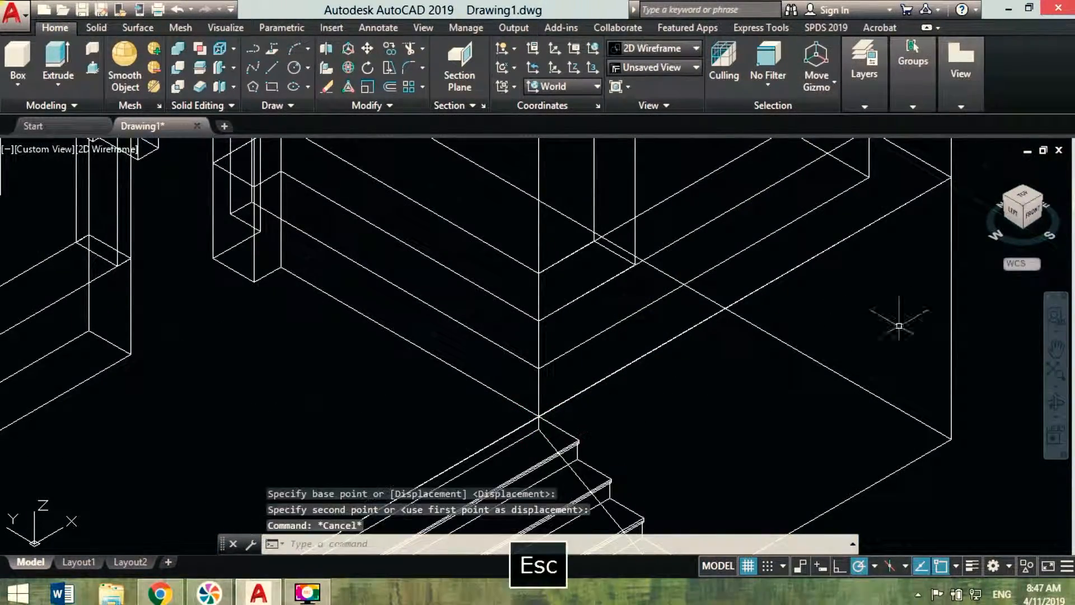
In the top view, draw a small circle just east of the stairs as the handrail section
{"action": "left_click", "coordinate": [1021, 196]}
{"action": "scroll", "coordinate": [563, 378], "scroll_direction": "up", "scroll_amount": 2}
{"action": "key", "text": "Escape"}
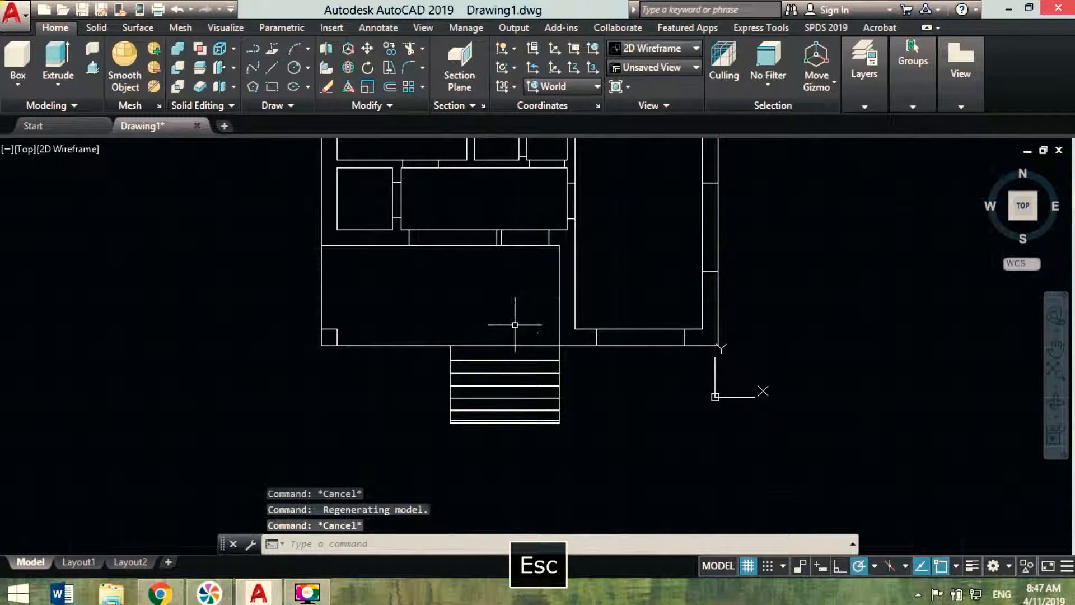
{"action": "middle_click_drag", "start_coordinate": [457, 331], "coordinate": [464, 353]}
{"action": "key", "text": "Escape"}
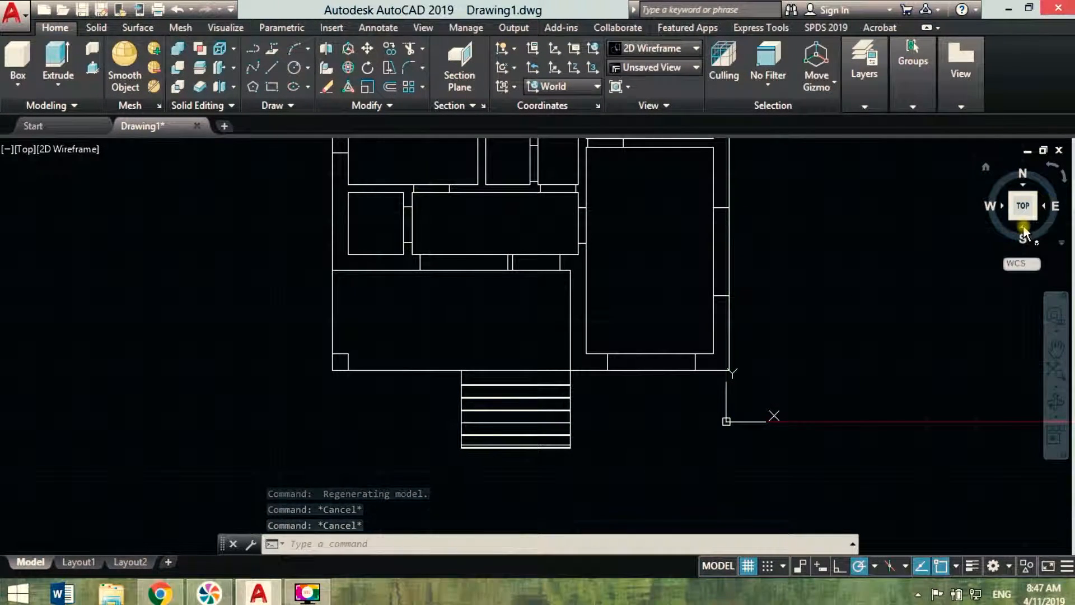
{"action": "scroll", "coordinate": [556, 460], "scroll_direction": "down", "scroll_amount": 2}
{"action": "key", "text": "Escape"}
{"action": "scroll", "coordinate": [565, 442], "scroll_direction": "up", "scroll_amount": 6}
{"action": "mouse_move", "coordinate": [610, 312]}
{"action": "middle_mouse_down"}
{"action": "mouse_move", "coordinate": [444, 315]}
{"action": "mouse_move", "coordinate": [445, 342]}
{"action": "middle_mouse_up"}
{"action": "left_click", "coordinate": [291, 68]}
{"action": "left_click", "coordinate": [460, 330]}
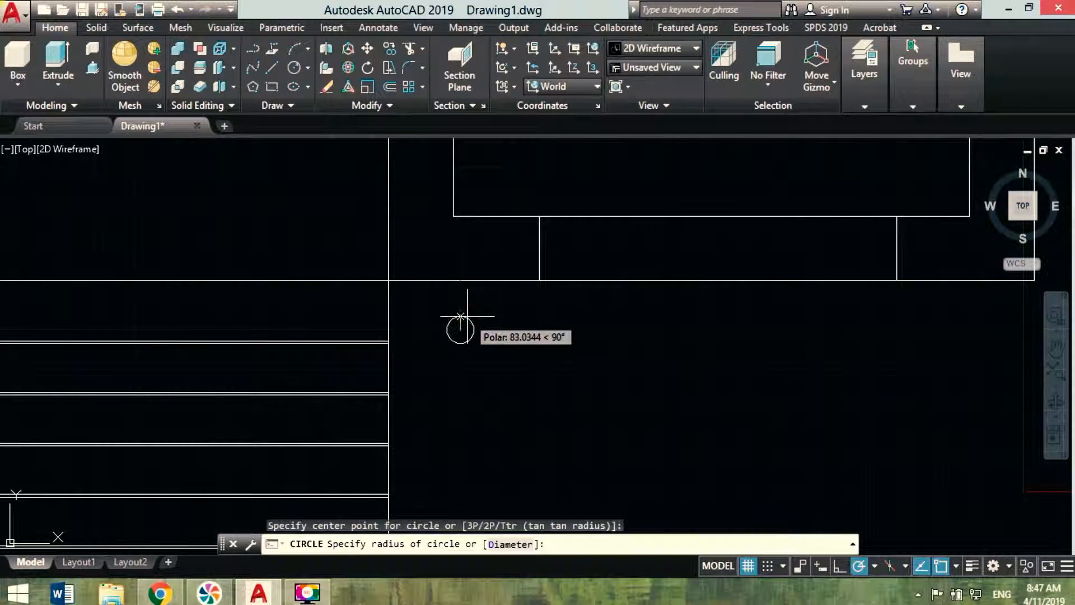
{"action": "scroll", "coordinate": [460, 322], "scroll_direction": "up", "scroll_amount": 3}
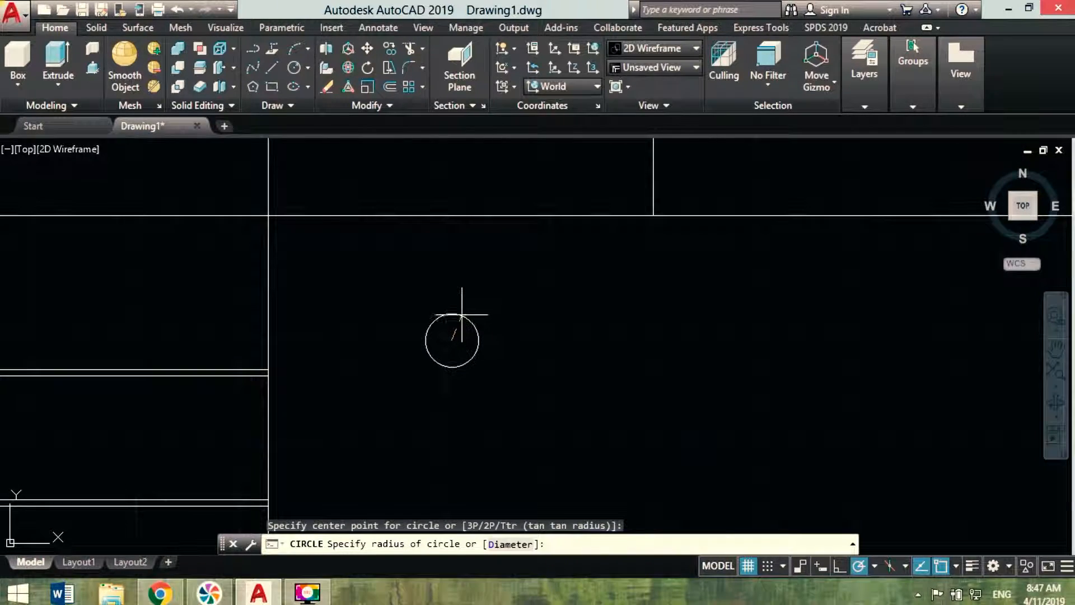
{"action": "left_click", "coordinate": [460, 318]}
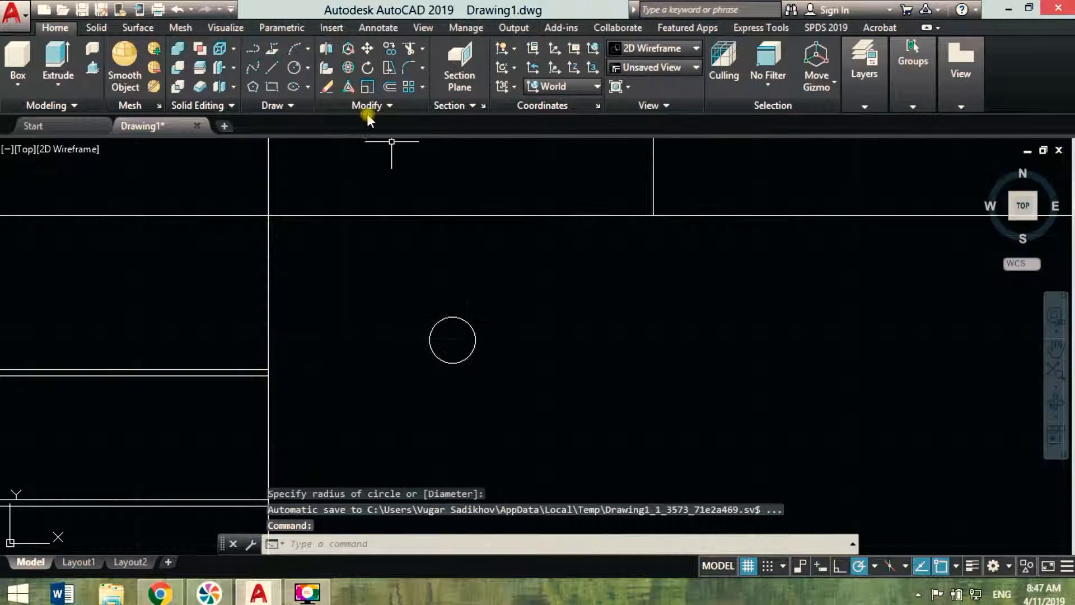
{"action": "key", "text": "Escape"}
Start a baluster profile polyline on the circle's lower edge with a short neck, an outward sloping shoulder, a short drop and an inward return
{"action": "left_click", "coordinate": [253, 49]}
{"action": "scroll", "coordinate": [459, 365], "scroll_direction": "up", "scroll_amount": 2}
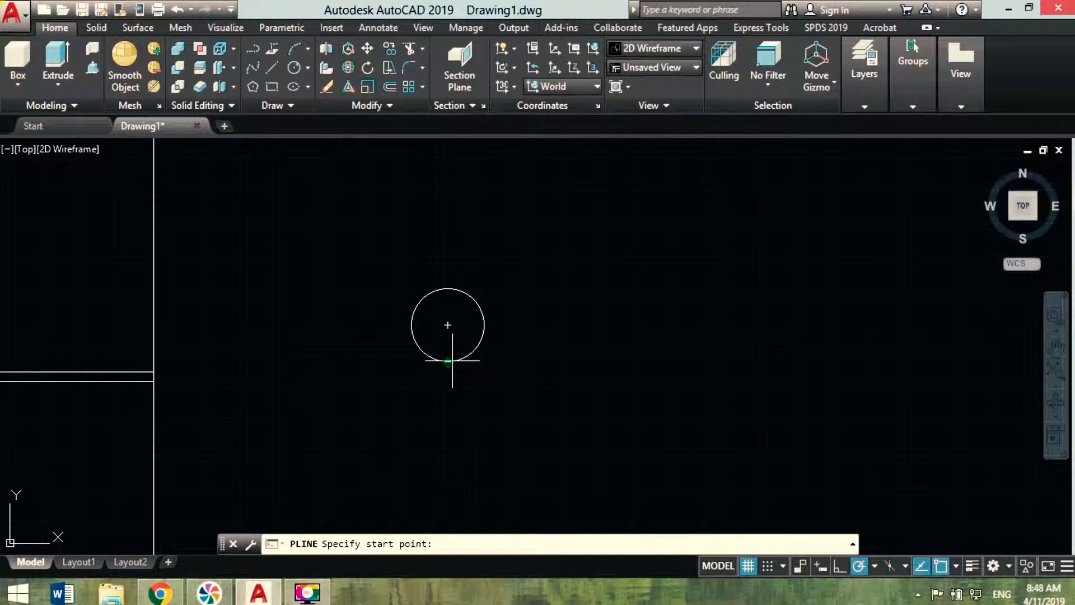
{"action": "left_click", "coordinate": [452, 360]}
{"action": "key", "text": "space"}
{"action": "key", "text": "space"}
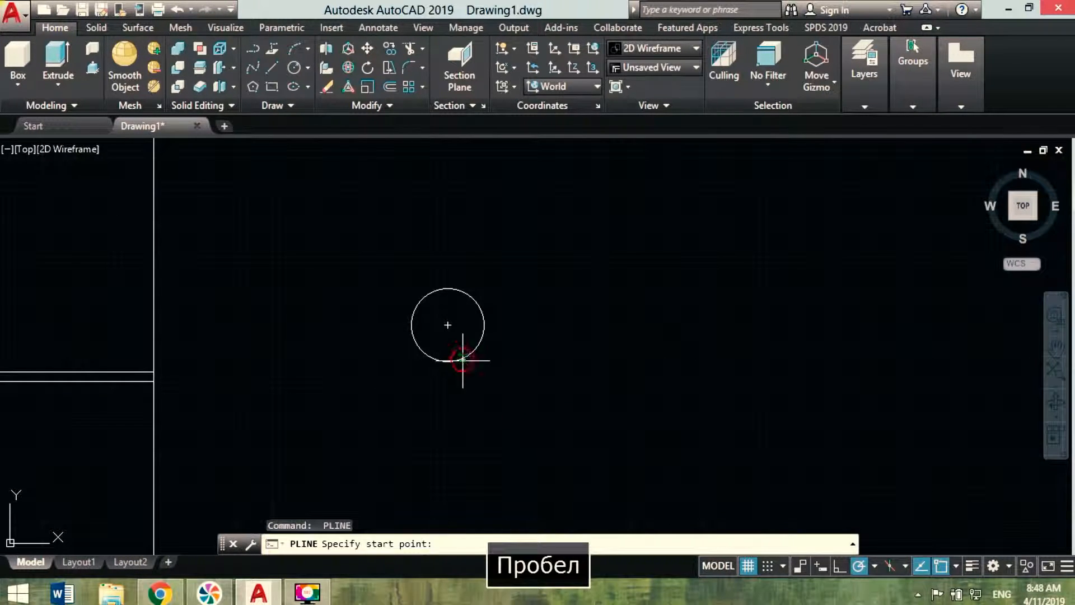
{"action": "left_click", "coordinate": [463, 361]}
{"action": "scroll", "coordinate": [467, 379], "scroll_direction": "up", "scroll_amount": 5}
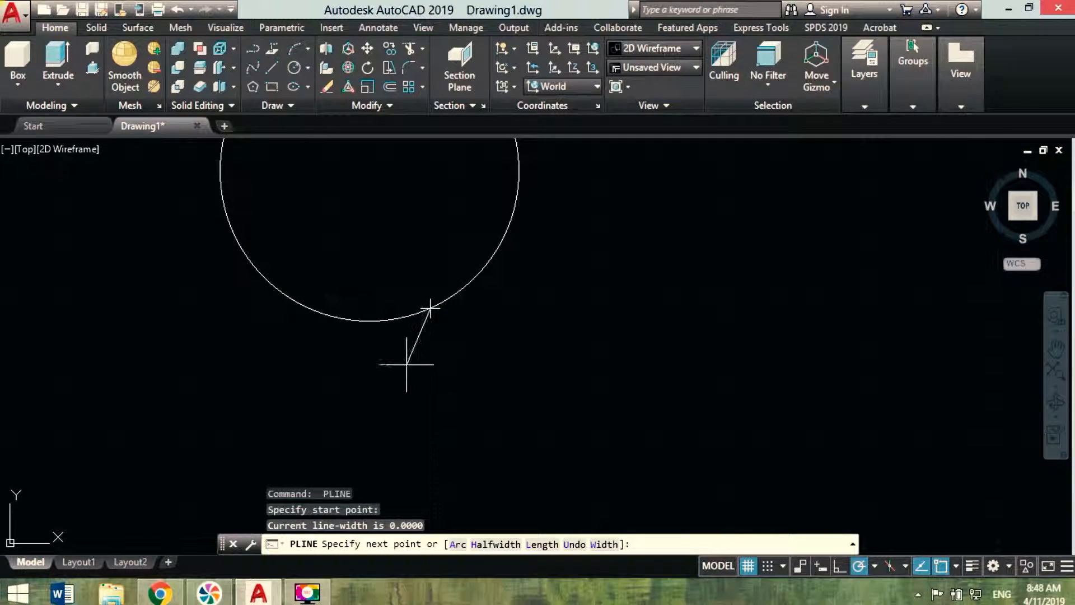
{"action": "left_click", "coordinate": [444, 366]}
{"action": "left_click", "coordinate": [600, 402]}
{"action": "scroll", "coordinate": [649, 423], "scroll_direction": "down", "scroll_amount": 4}
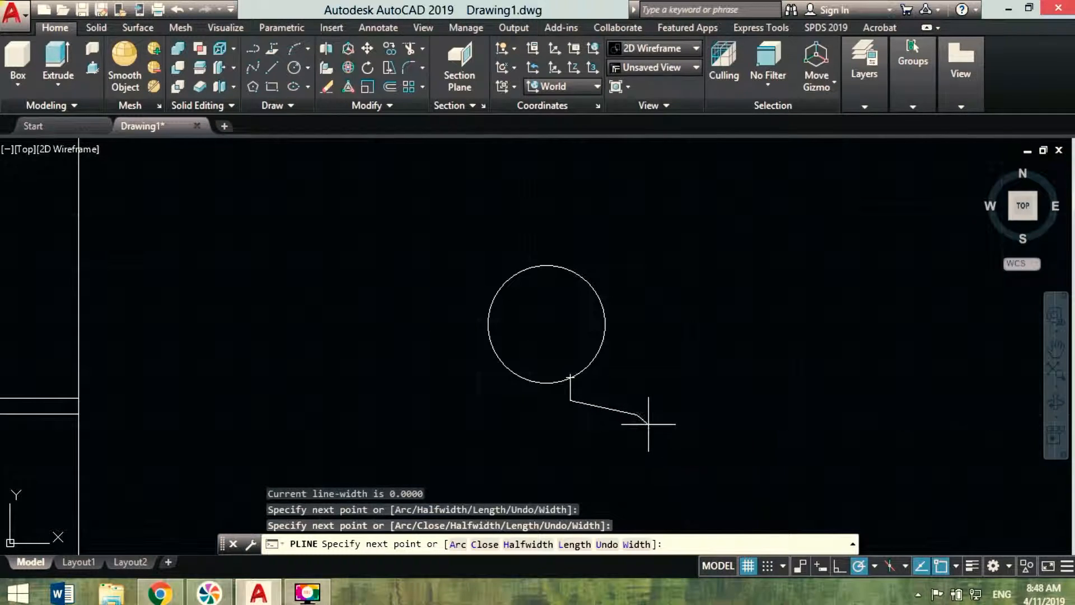
{"action": "left_click", "coordinate": [643, 435]}
{"action": "left_click", "coordinate": [575, 438]}
Continue the baluster profile with a long slanted shaft and finish it with a stepped foot ending in a short vertical segment
{"action": "scroll", "coordinate": [591, 472], "scroll_direction": "down", "scroll_amount": 4}
{"action": "middle_click_drag", "start_coordinate": [584, 523], "coordinate": [586, 277]}
{"action": "scroll", "coordinate": [586, 286], "scroll_direction": "down", "scroll_amount": 6}
{"action": "scroll", "coordinate": [594, 320], "scroll_direction": "up", "scroll_amount": 4}
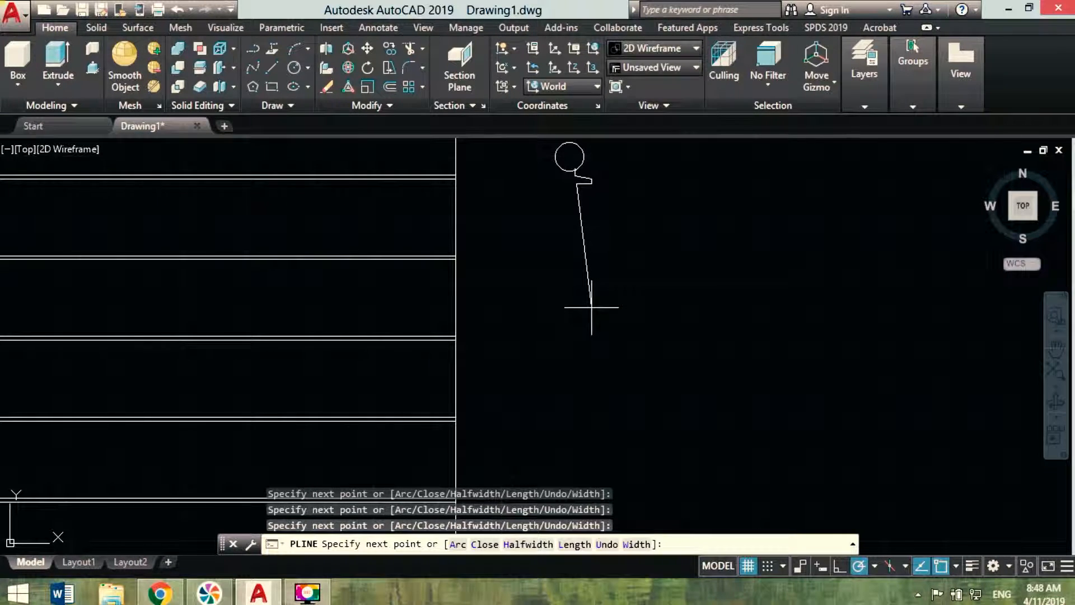
{"action": "scroll", "coordinate": [596, 313], "scroll_direction": "up", "scroll_amount": 4}
{"action": "scroll", "coordinate": [580, 320], "scroll_direction": "up", "scroll_amount": 4}
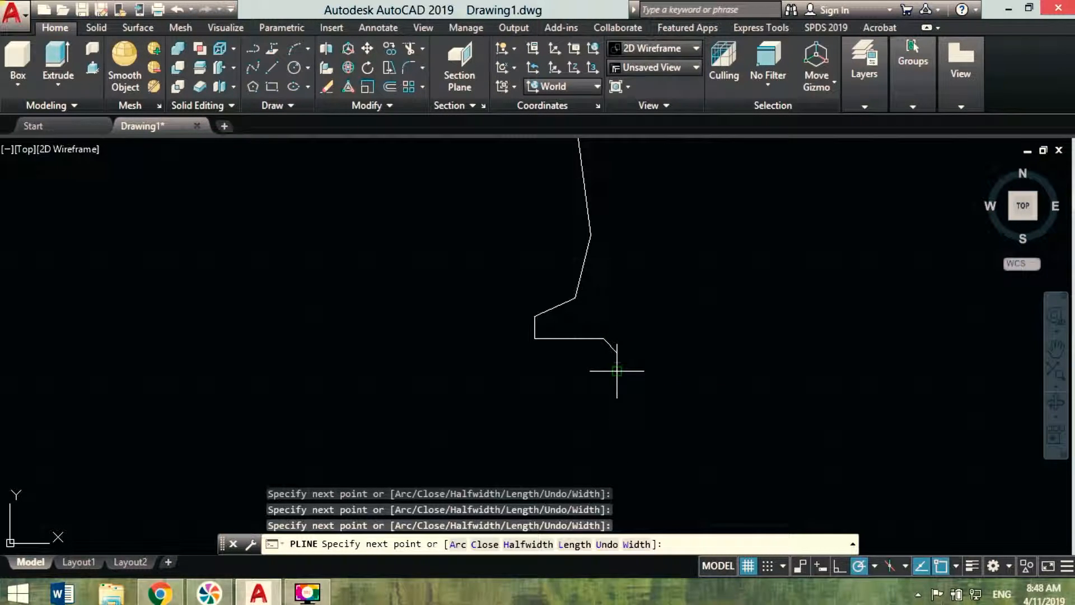
{"action": "key", "text": "Escape"}
{"action": "scroll", "coordinate": [627, 386], "scroll_direction": "down", "scroll_amount": 5}
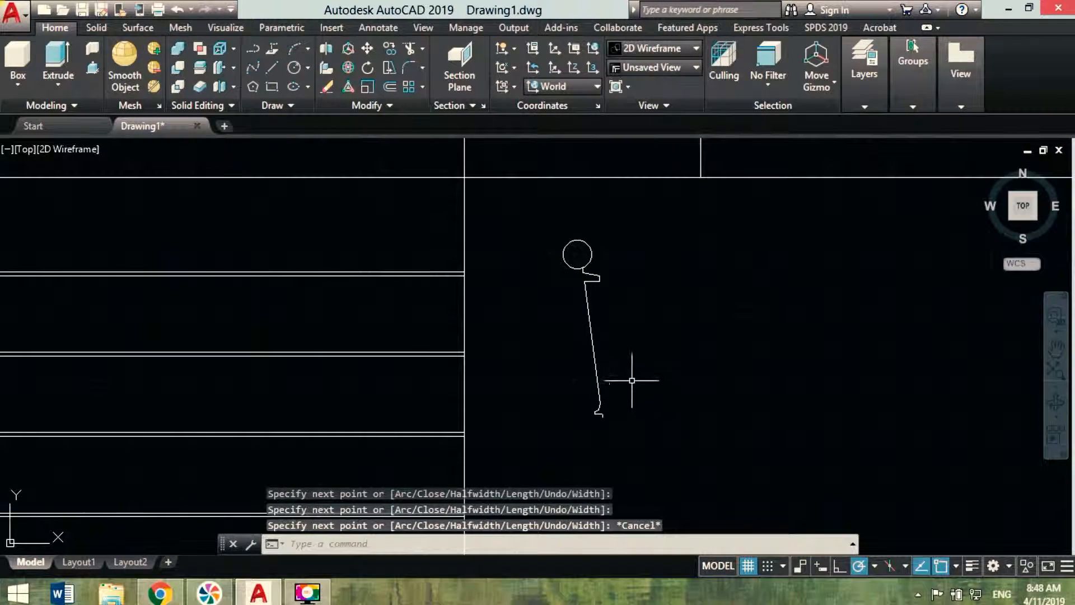
Draw a vertical centre line from the circle's centre down past the foot of the baluster profile
{"action": "left_click", "coordinate": [252, 51]}
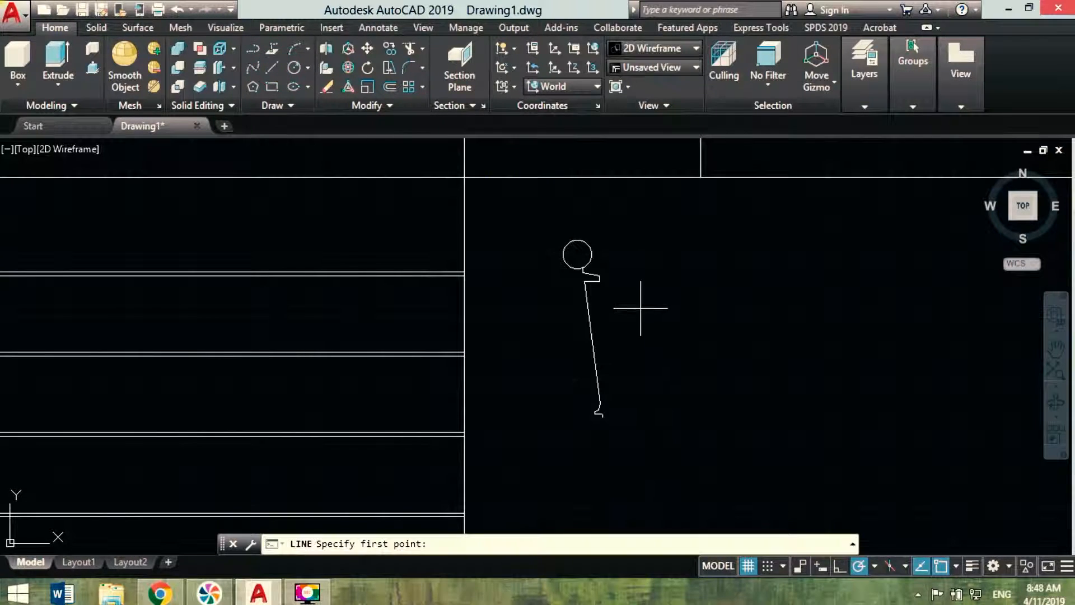
{"action": "left_click", "coordinate": [577, 451]}
{"action": "key", "text": "Escape"}
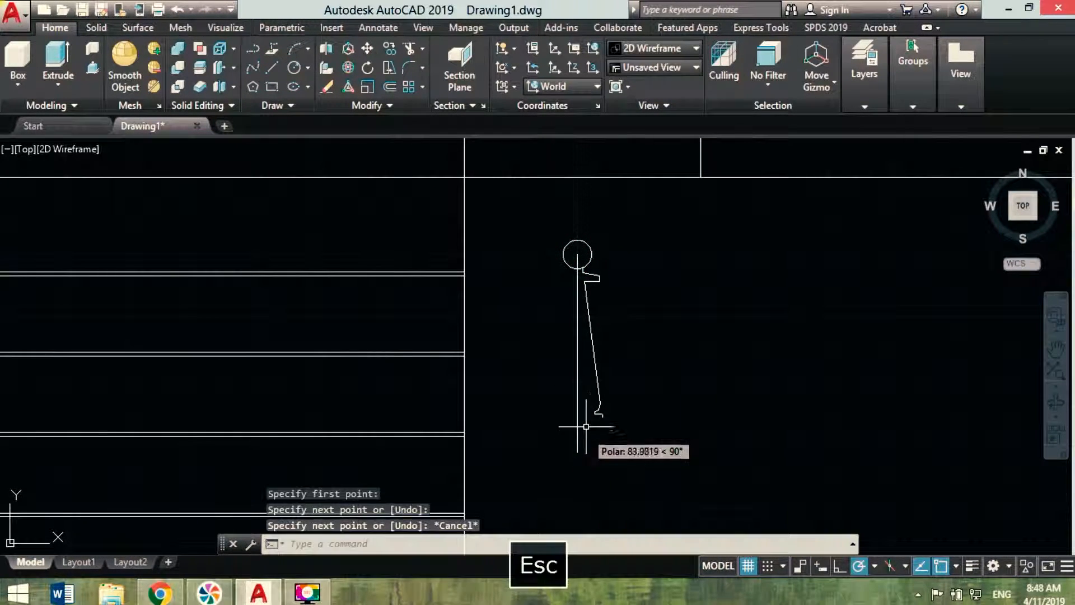
Extend the baluster's vertical centre line upward past the top of the circle
{"action": "left_click", "coordinate": [577, 256]}
{"action": "left_click", "coordinate": [577, 256]}
{"action": "key", "text": "Escape"}
Trim away the west half of the circle along the vertical centre line
{"action": "left_click", "coordinate": [408, 50]}
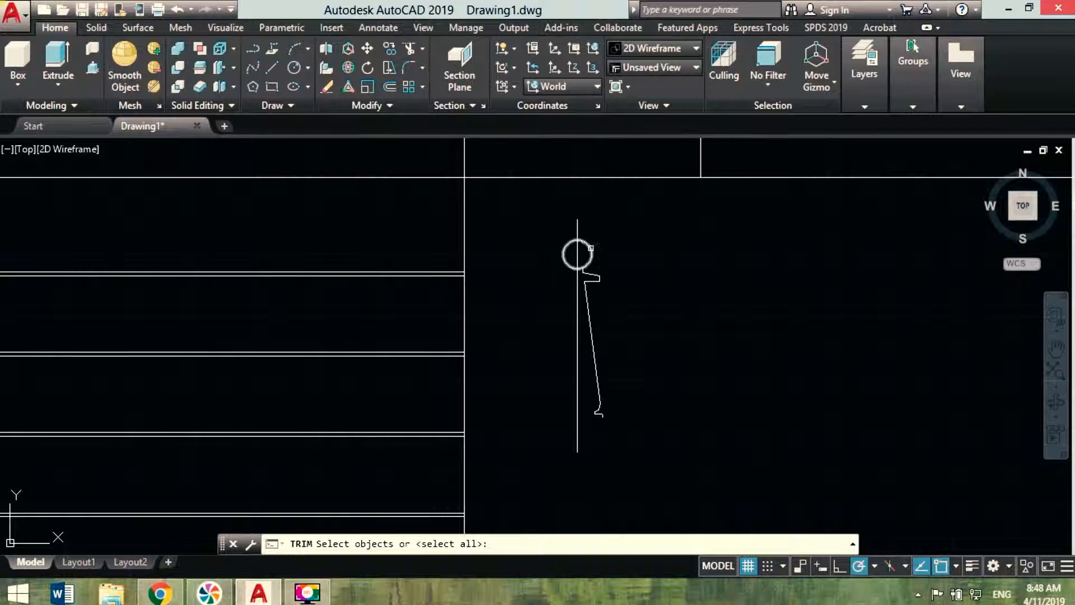
{"action": "key", "text": "Escape"}
{"action": "left_click", "coordinate": [409, 51]}
{"action": "left_click", "coordinate": [591, 213]}
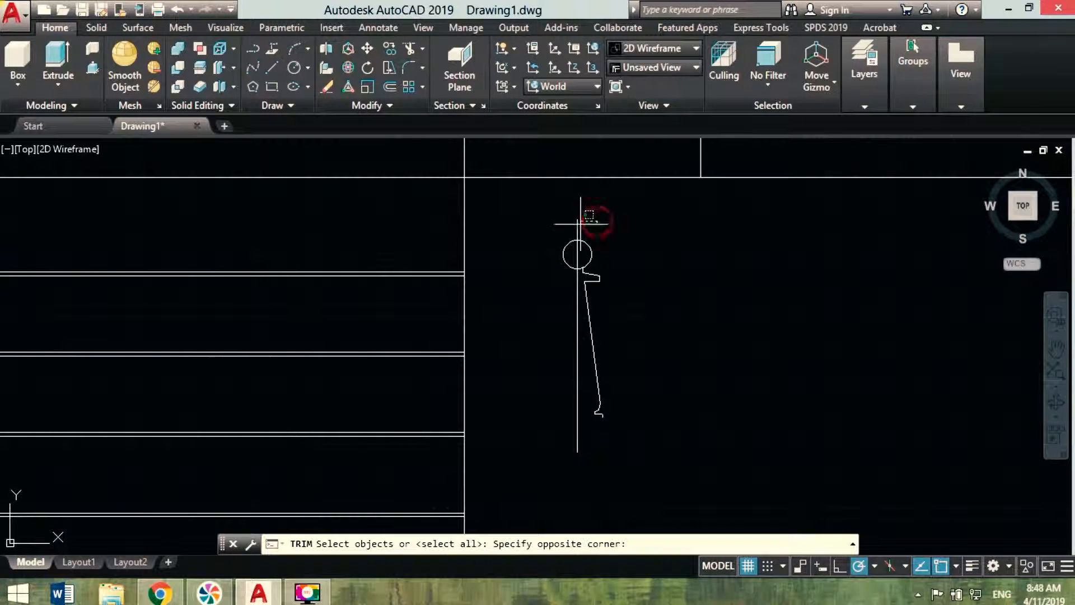
{"action": "key", "text": "Escape"}
{"action": "key", "text": "Return"}
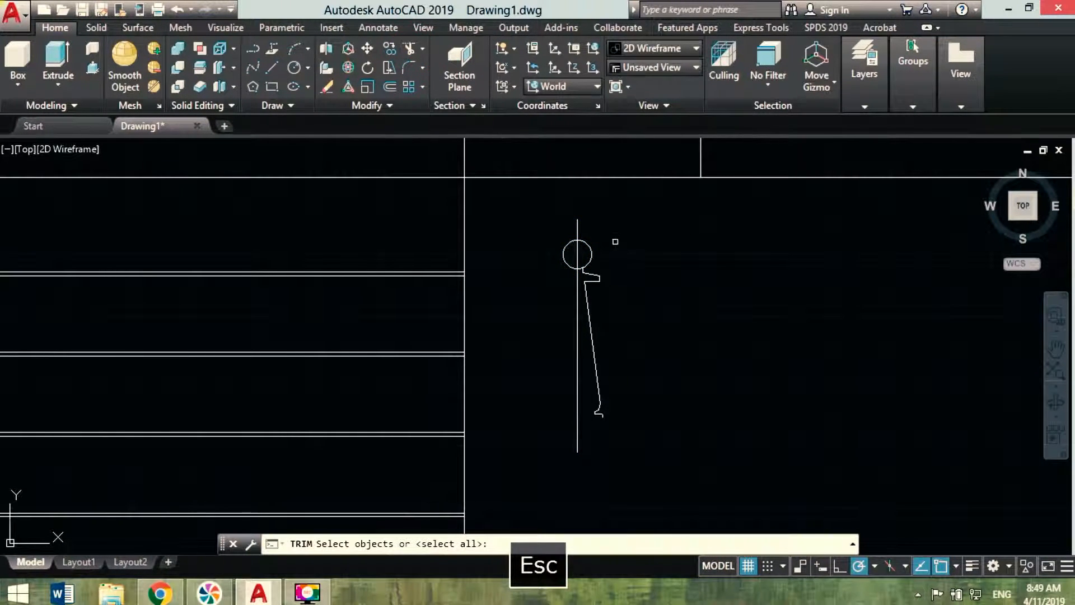
{"action": "left_click", "coordinate": [565, 262]}
{"action": "key", "text": "Escape"}
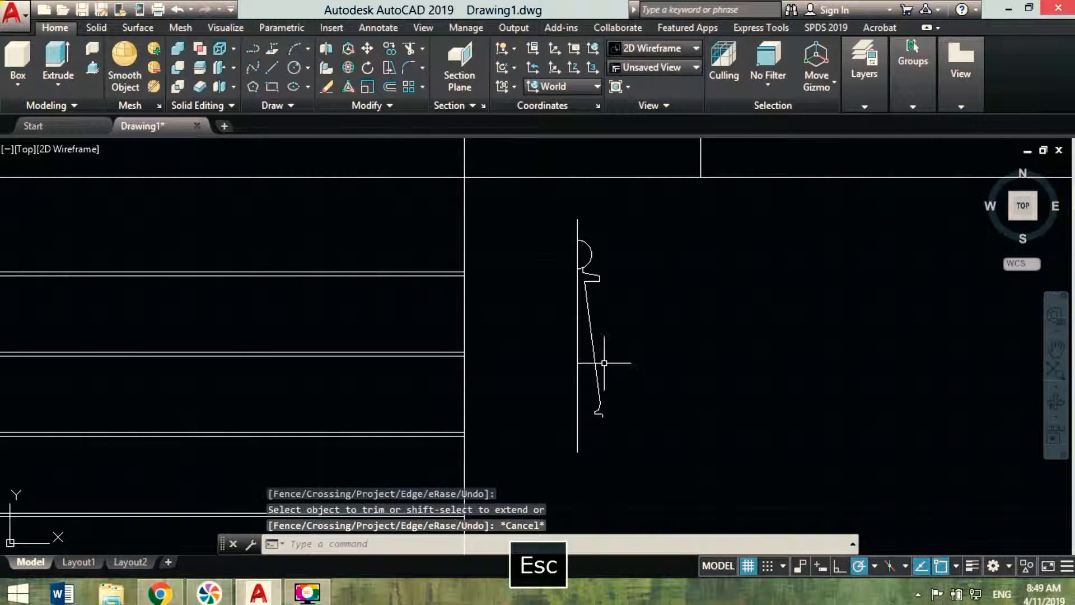
{"action": "scroll", "coordinate": [584, 263], "scroll_direction": "up", "scroll_amount": 6}
{"action": "key", "text": "Return"}
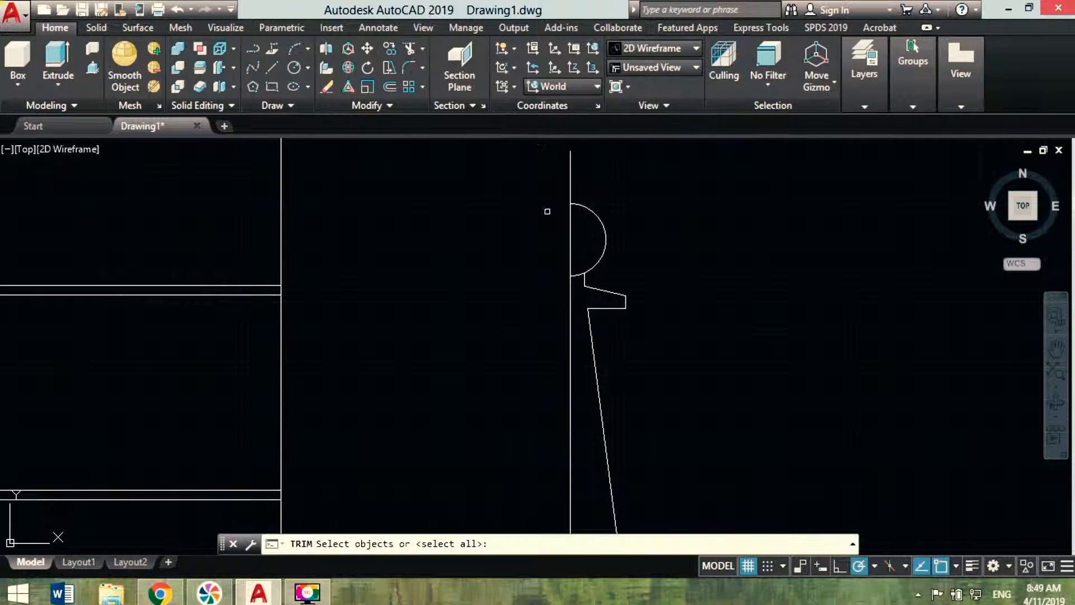
{"action": "scroll", "coordinate": [577, 272], "scroll_direction": "down", "scroll_amount": 5}
{"action": "key", "text": "Escape"}
Join the half circle and the baluster profile into a single polyline
{"action": "left_click", "coordinate": [375, 106]}
{"action": "left_click", "coordinate": [384, 139]}
{"action": "left_click", "coordinate": [496, 227]}
{"action": "left_click", "coordinate": [628, 439]}
{"action": "key", "text": "Return"}
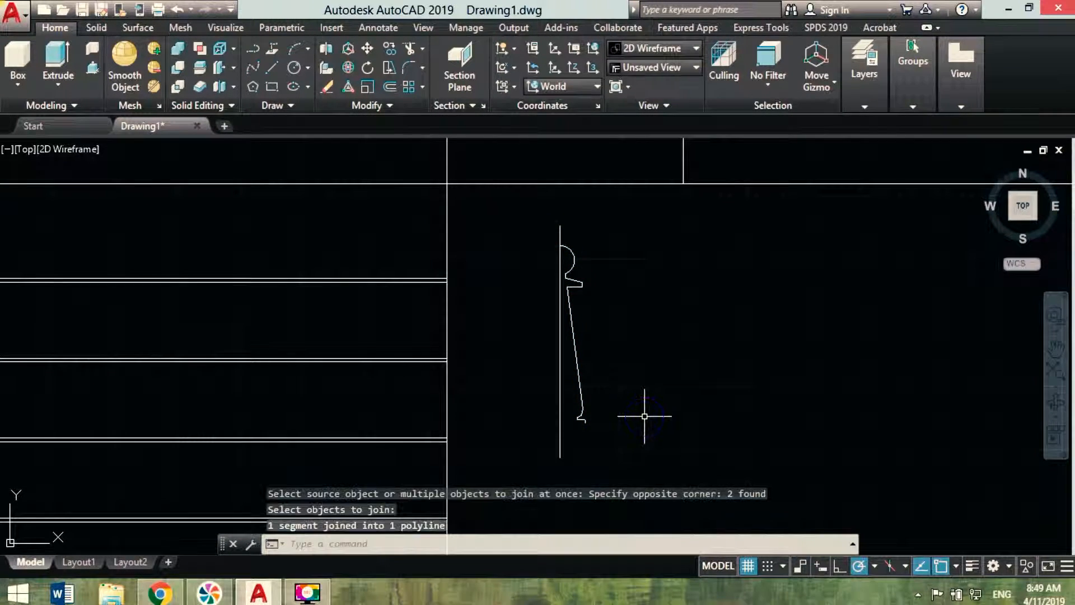
{"action": "key", "text": "Return"}
{"action": "key", "text": "Escape"}
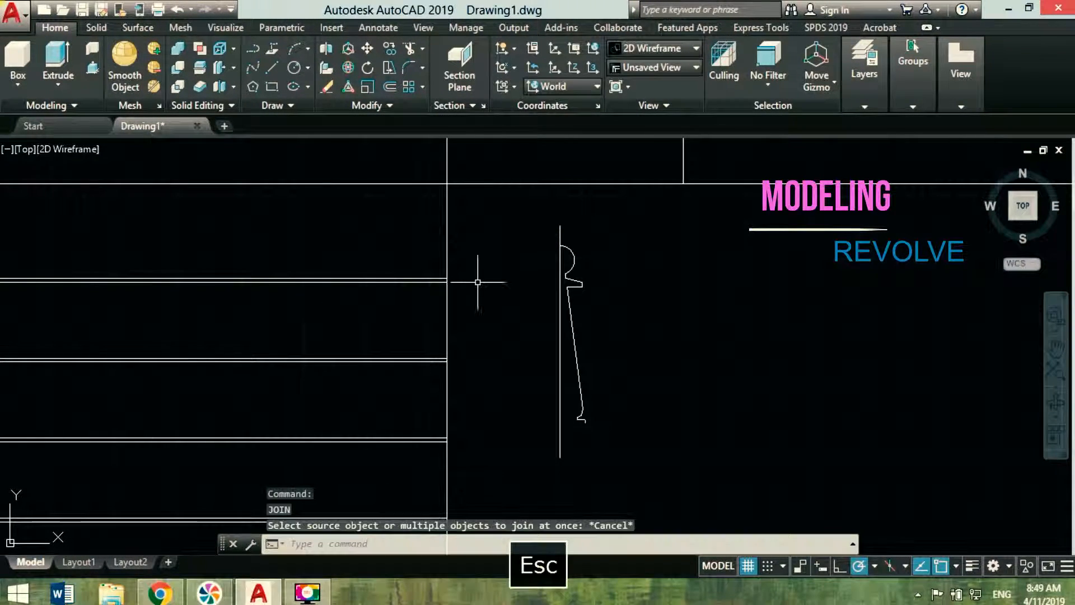
Revolve the joined baluster profile 360 degrees about the vertical centre line to form a solid baluster
{"action": "left_click", "coordinate": [61, 76]}
{"action": "left_click", "coordinate": [67, 193]}
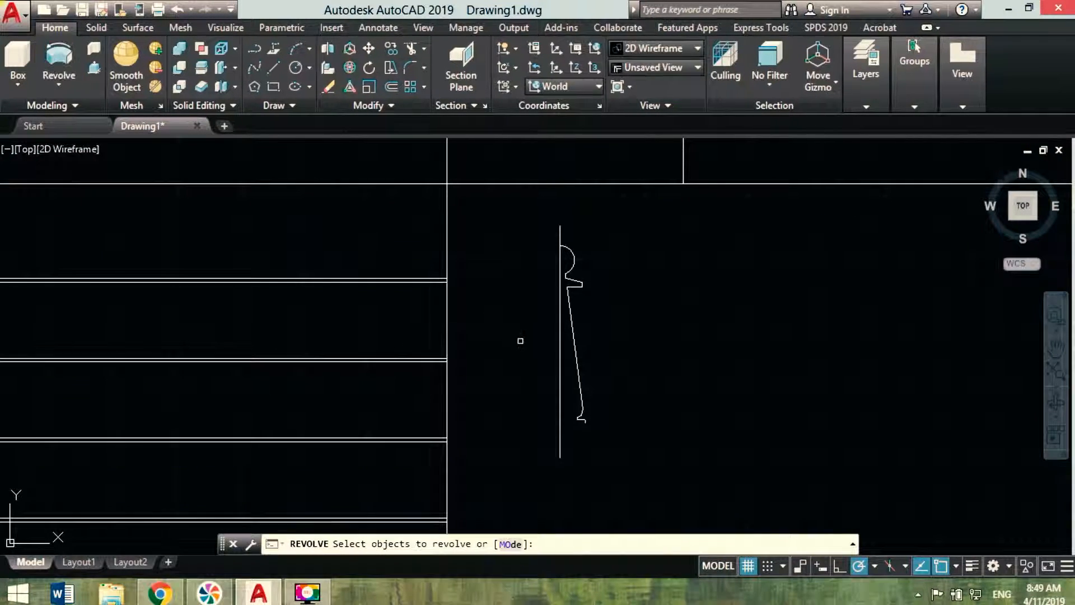
{"action": "left_click", "coordinate": [577, 385]}
{"action": "right_click", "coordinate": [603, 387]}
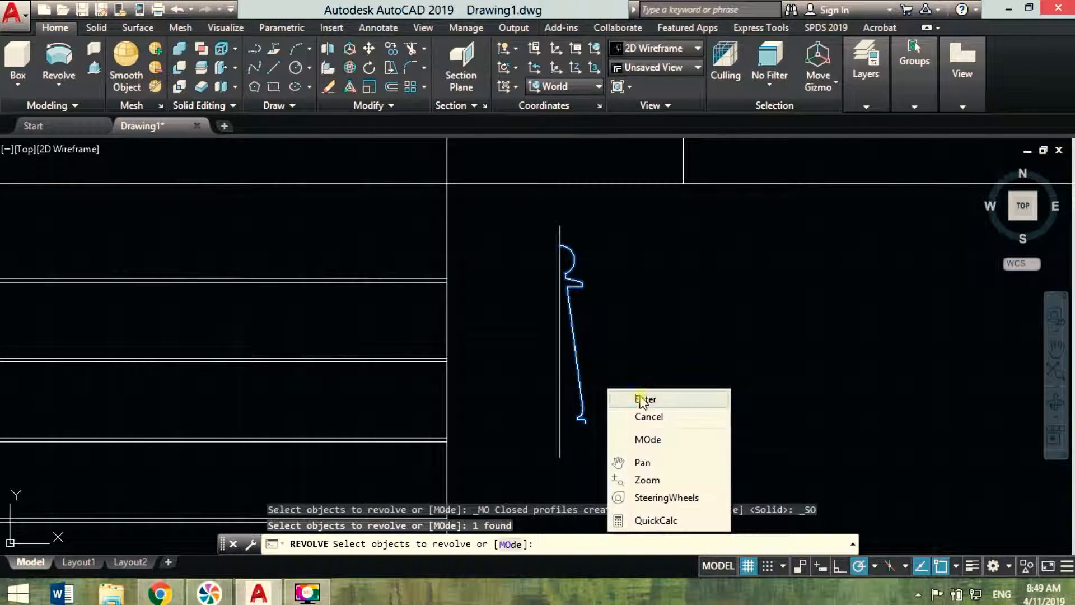
{"action": "left_click", "coordinate": [628, 400]}
{"action": "left_click", "coordinate": [560, 401]}
{"action": "left_click", "coordinate": [560, 226]}
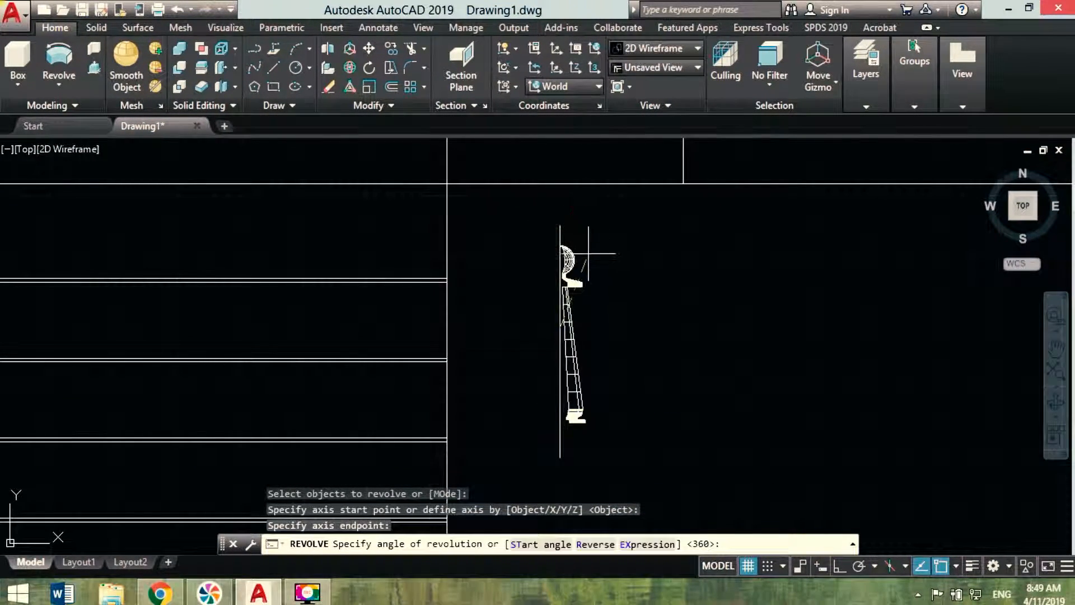
{"action": "type", "text": "360"}
{"action": "key", "text": "Return"}
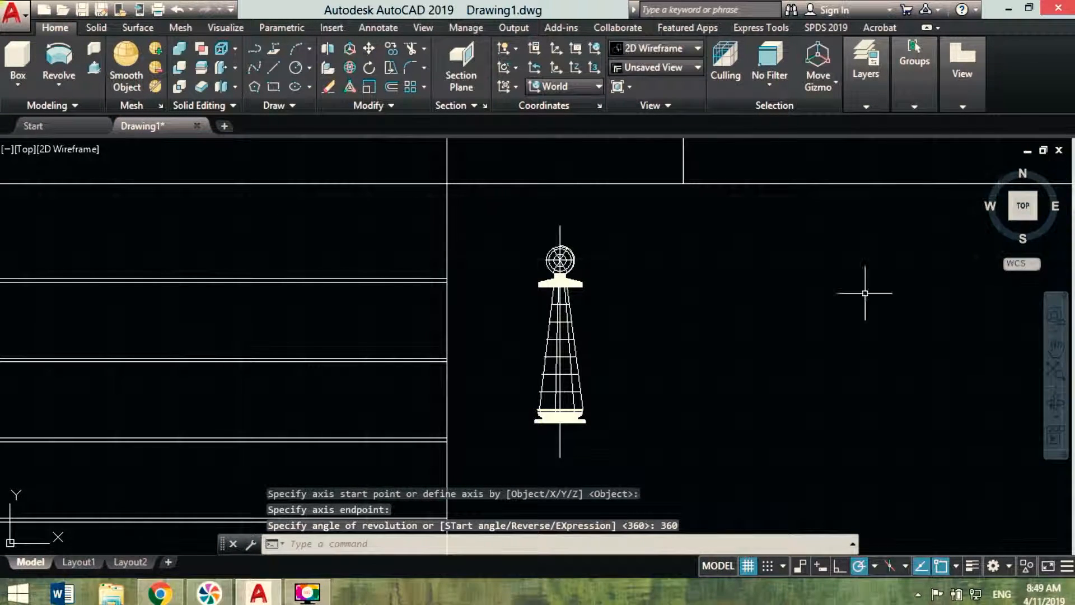
Narrow the neck just above the baluster's base by stretching its profile vertex inward toward the axis
{"action": "scroll", "coordinate": [602, 412], "scroll_direction": "up", "scroll_amount": 5}
{"action": "scroll", "coordinate": [602, 411], "scroll_direction": "up", "scroll_amount": 2}
{"action": "left_click", "coordinate": [661, 336]}
{"action": "left_click", "coordinate": [610, 398]}
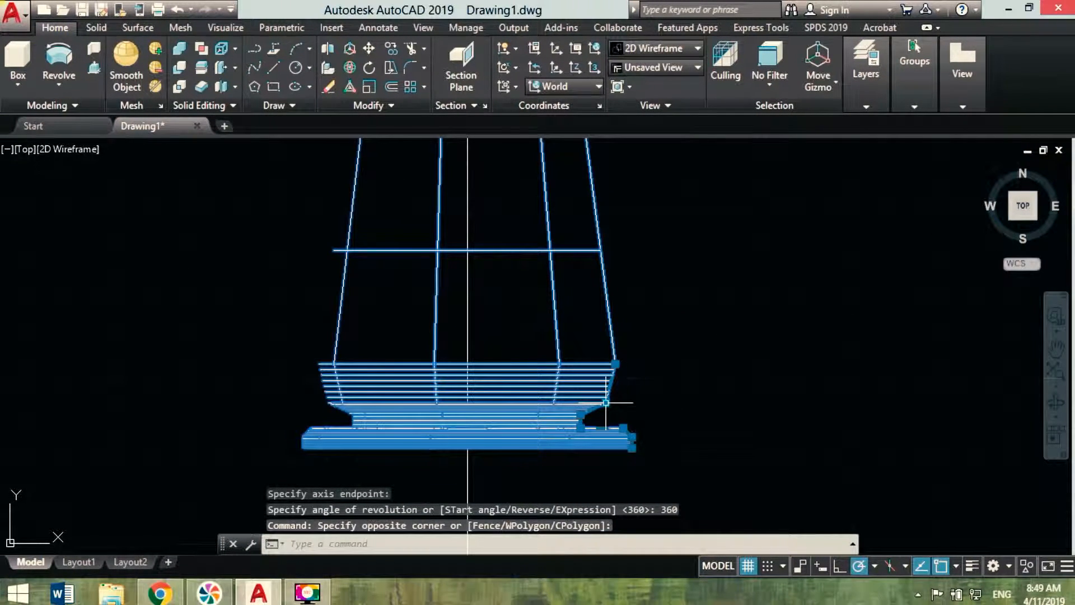
{"action": "left_click", "coordinate": [580, 415]}
{"action": "left_click", "coordinate": [552, 415]}
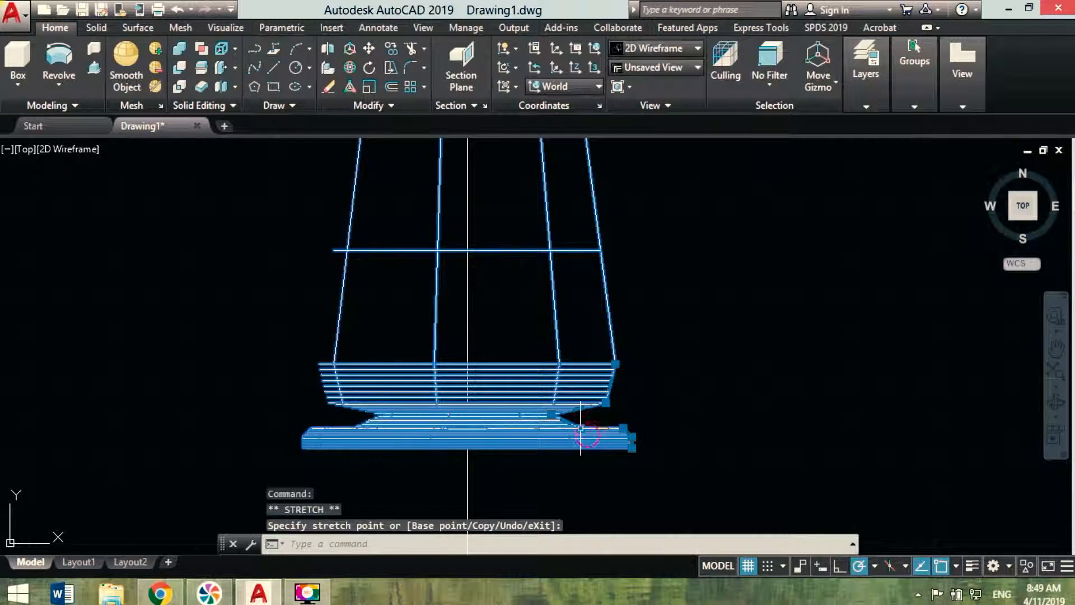
Try to stretch the vertex where the neck meets the base inward, then undo that stretch
{"action": "left_click_drag", "start_coordinate": [581, 428], "coordinate": [554, 428]}
{"action": "key", "text": "Escape"}
{"action": "key", "text": "ctrl+z"}
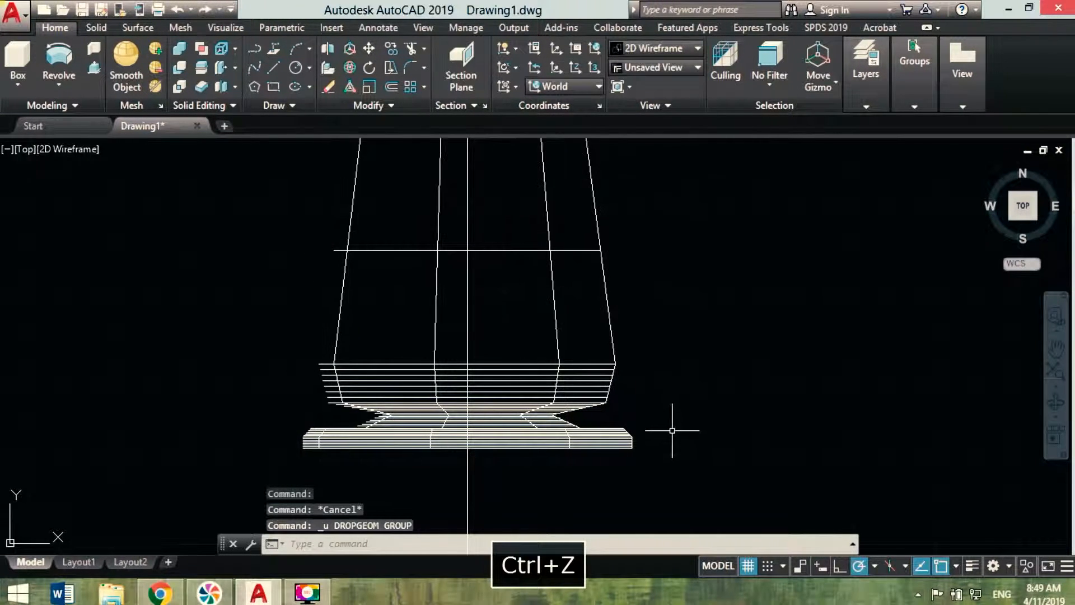
{"action": "key", "text": "Escape"}
Reshape the bulge above the neck by stretching its lower vertex inward and its upper vertex up along the shaft
{"action": "left_click", "coordinate": [606, 402]}
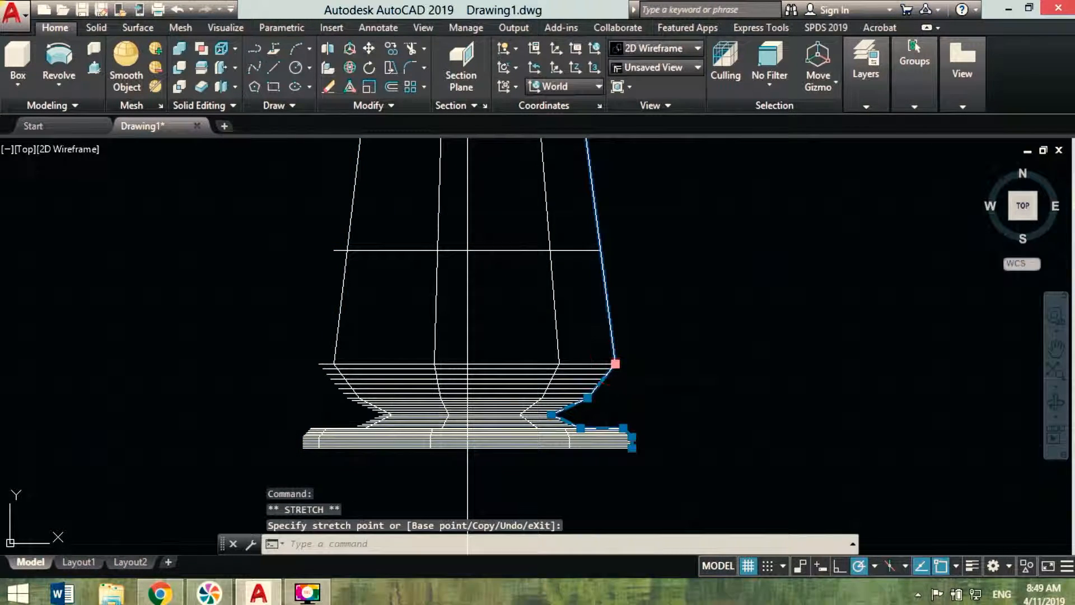
{"action": "left_click", "coordinate": [615, 364]}
{"action": "left_click", "coordinate": [611, 332]}
{"action": "key", "text": "Escape"}
{"action": "scroll", "coordinate": [679, 336], "scroll_direction": "down", "scroll_amount": 5}
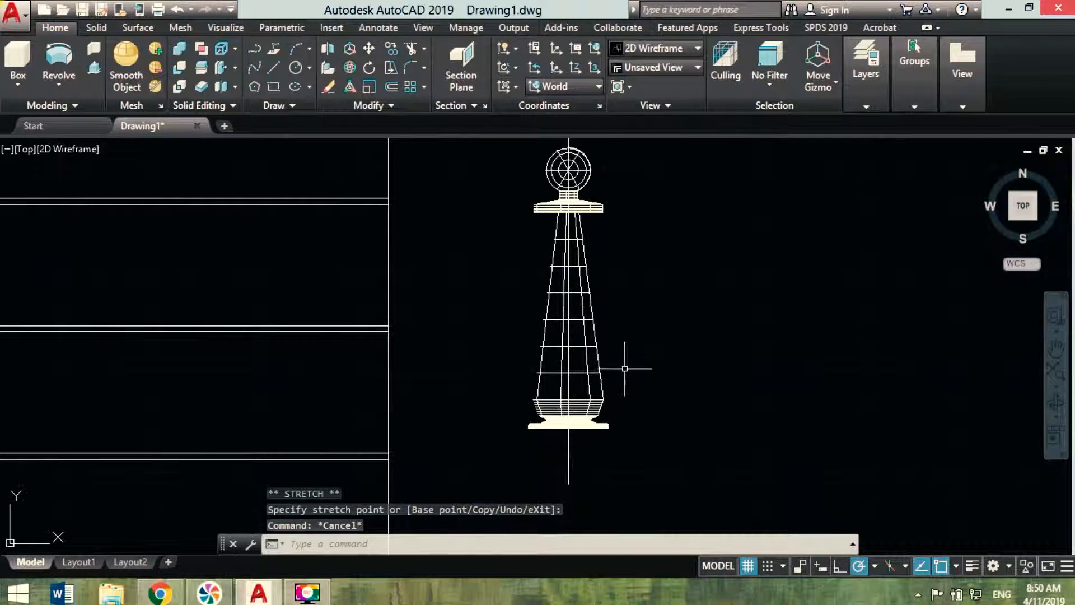
{"action": "scroll", "coordinate": [644, 392], "scroll_direction": "up", "scroll_amount": 5}
{"action": "key", "text": "Escape"}
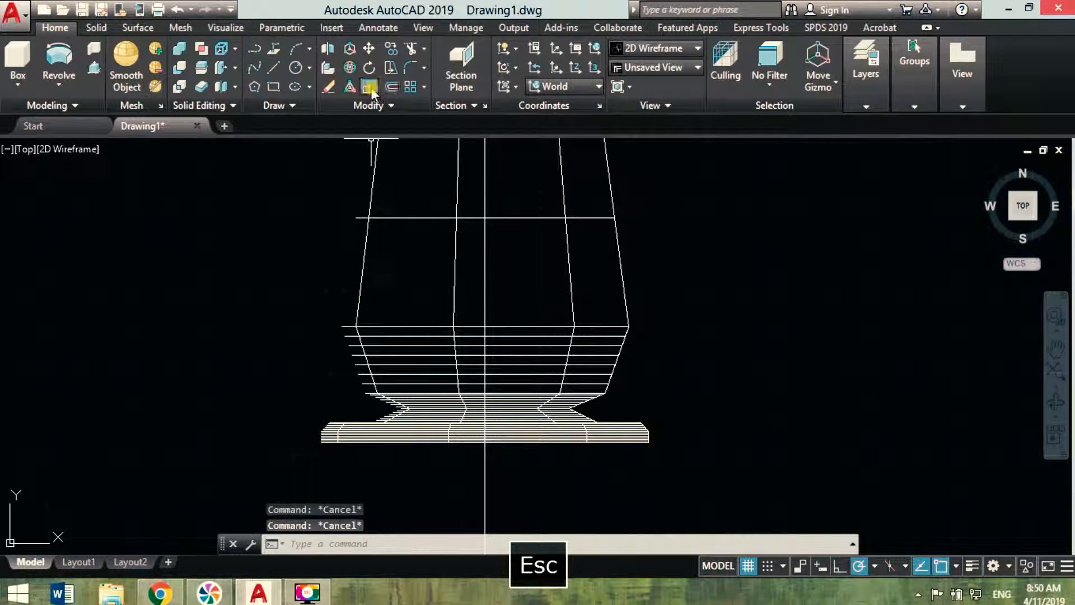
{"action": "left_click", "coordinate": [371, 90]}
{"action": "left_click", "coordinate": [692, 281]}
{"action": "left_click", "coordinate": [535, 466]}
{"action": "right_click", "coordinate": [768, 477]}
{"action": "left_click", "coordinate": [768, 477]}
{"action": "key", "text": "Escape"}
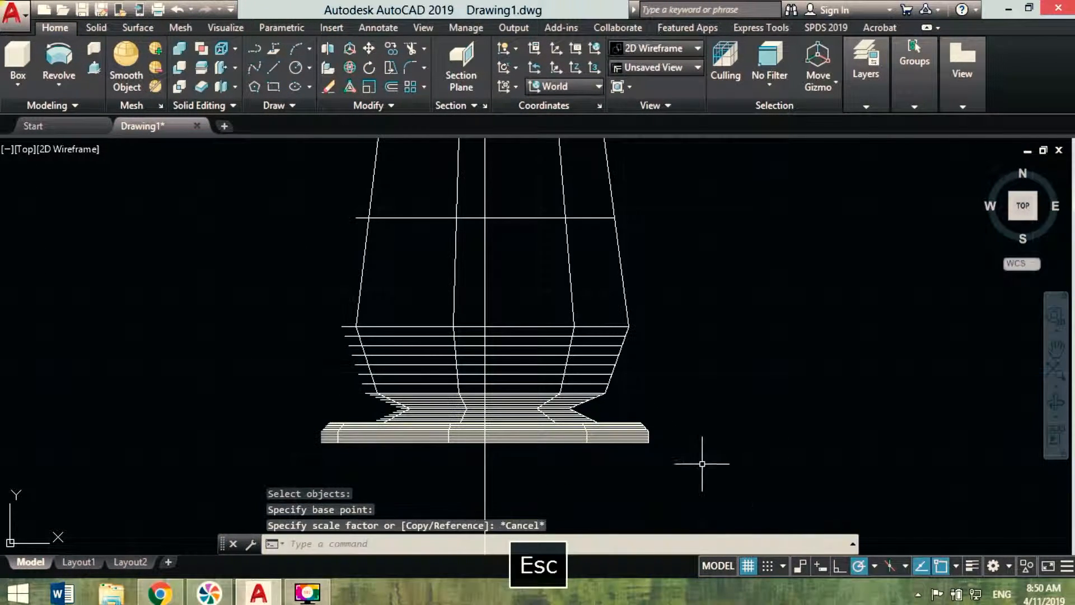
{"action": "key", "text": "Escape"}
{"action": "key", "text": "Escape"}
In an isometric view, 3D-rotate the revolved baluster 90 degrees so that it stands vertically
{"action": "scroll", "coordinate": [656, 429], "scroll_direction": "down", "scroll_amount": 10}
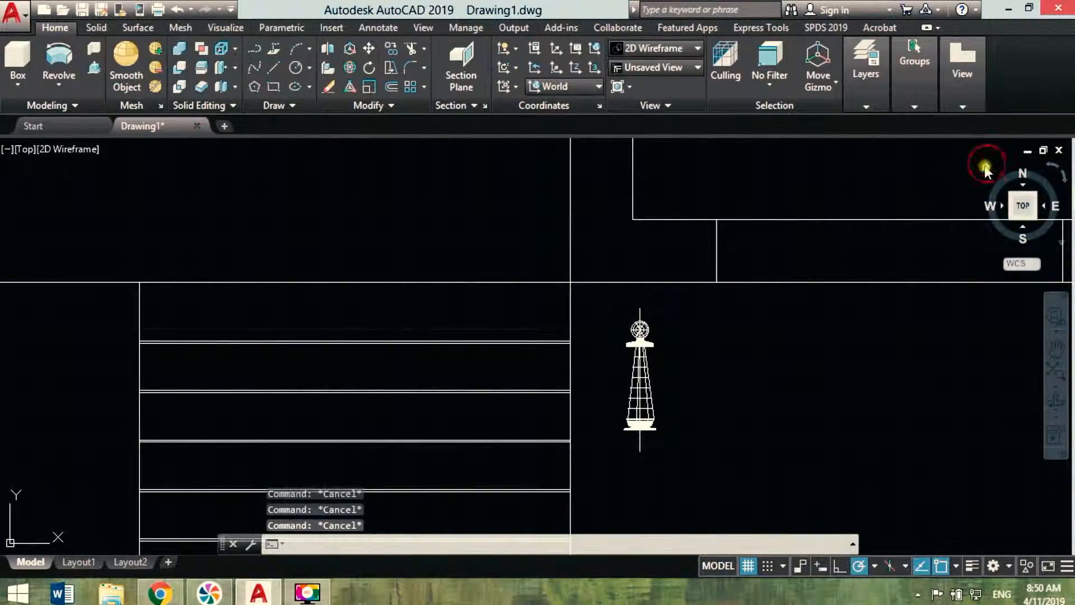
{"action": "left_click", "coordinate": [985, 168]}
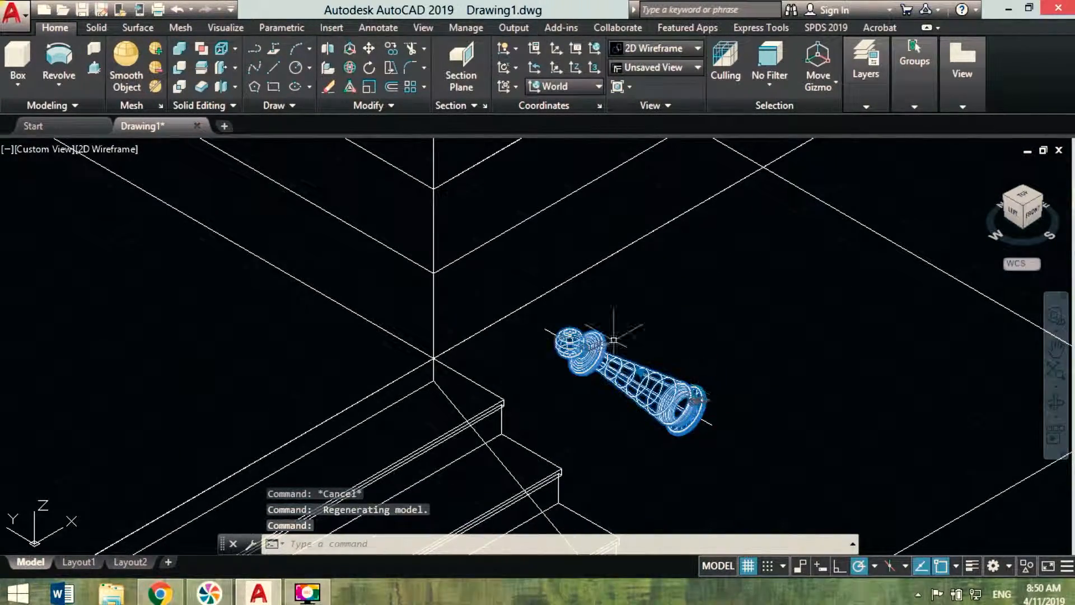
{"action": "left_click", "coordinate": [367, 70]}
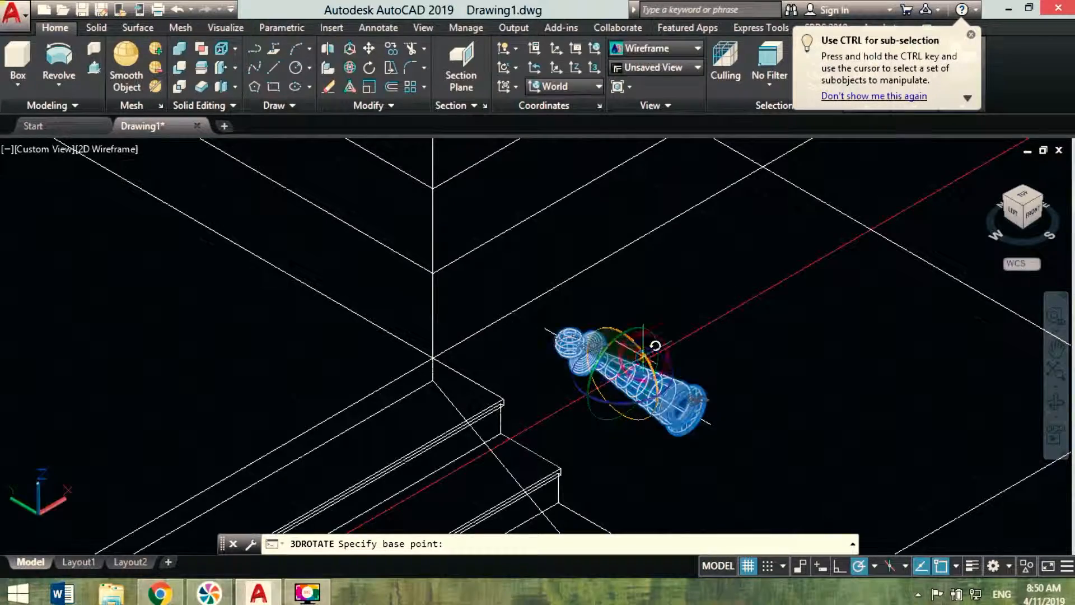
{"action": "left_click", "coordinate": [645, 350]}
{"action": "left_click", "coordinate": [404, 266]}
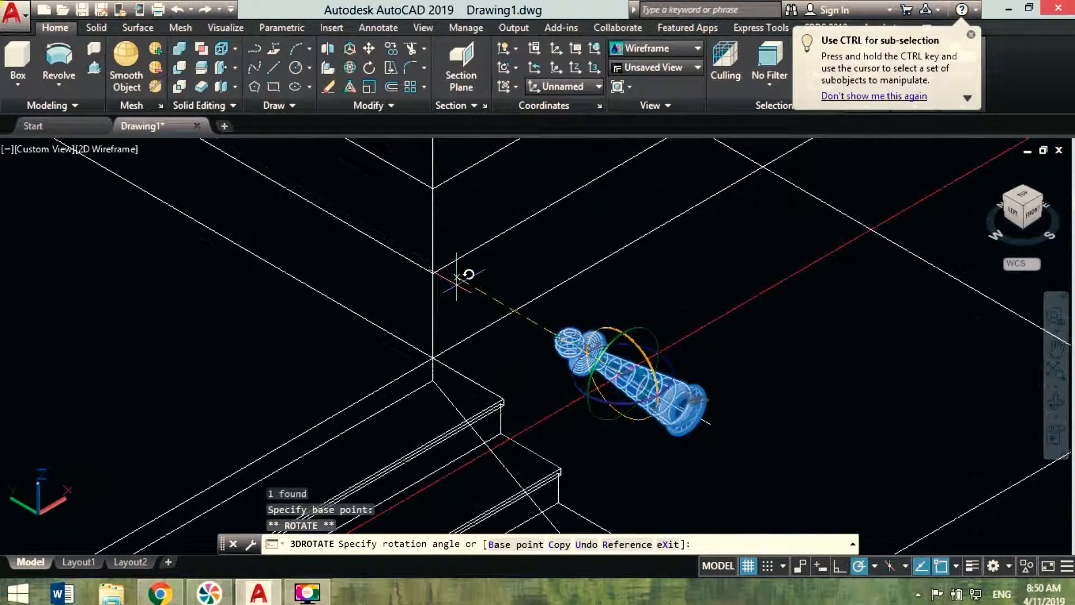
{"action": "type", "text": "90"}
{"action": "key", "text": "Return"}
3D-rotate the baluster another 180 degrees so that its ball end points up
{"action": "left_click", "coordinate": [661, 296]}
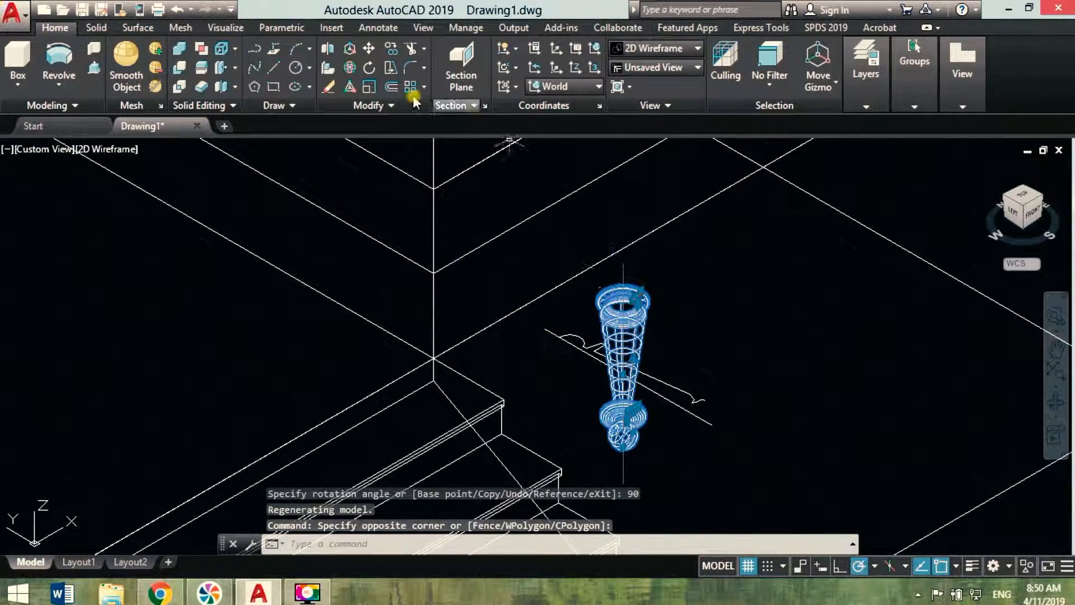
{"action": "left_click", "coordinate": [348, 68]}
{"action": "left_click", "coordinate": [649, 364]}
{"action": "type", "text": "180"}
{"action": "key", "text": "Return"}
{"action": "key", "text": "Escape"}
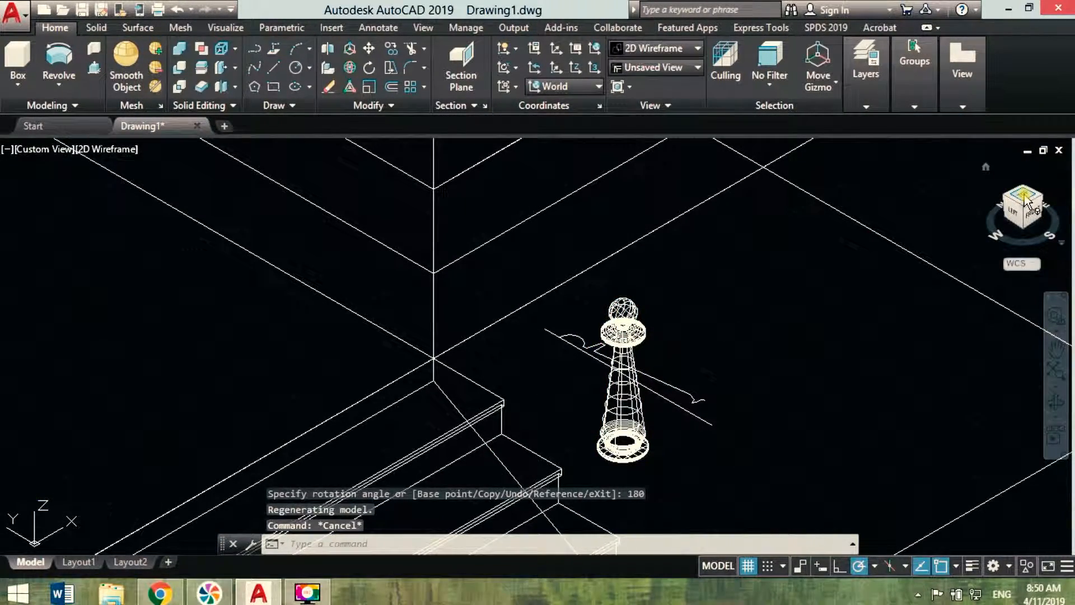
In the top view, delete the leftover profile polyline and centre line beside the baluster
{"action": "left_click", "coordinate": [1028, 195]}
{"action": "scroll", "coordinate": [582, 463], "scroll_direction": "up", "scroll_amount": 6}
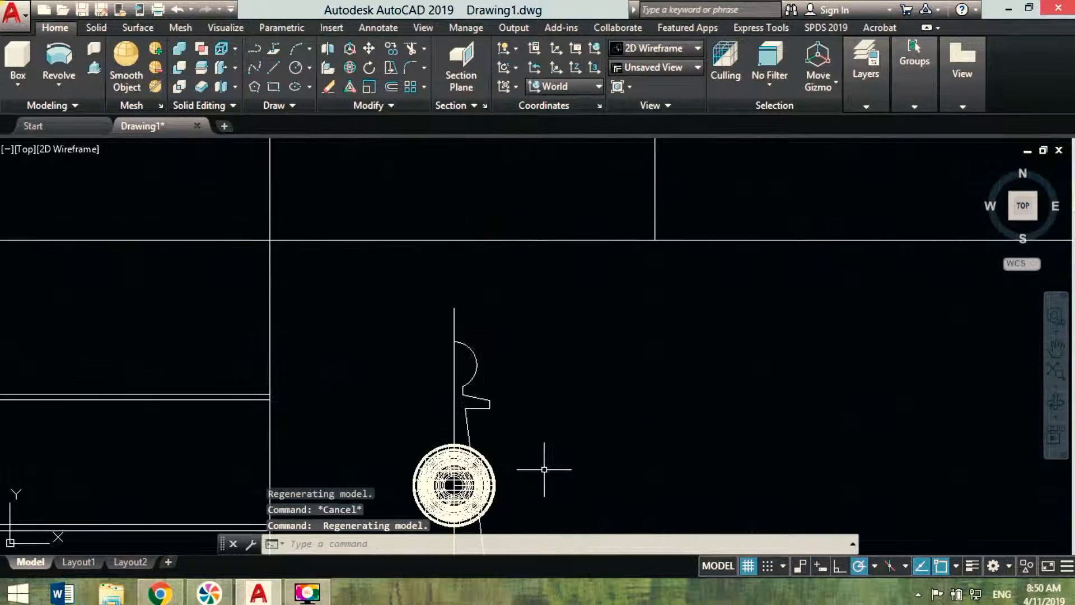
{"action": "middle_click_drag", "start_coordinate": [543, 468], "coordinate": [557, 384]}
{"action": "left_click", "coordinate": [533, 292]}
{"action": "left_click", "coordinate": [417, 313]}
{"action": "key", "text": "Delete"}
{"action": "middle_click_drag", "start_coordinate": [479, 418], "coordinate": [492, 339]}
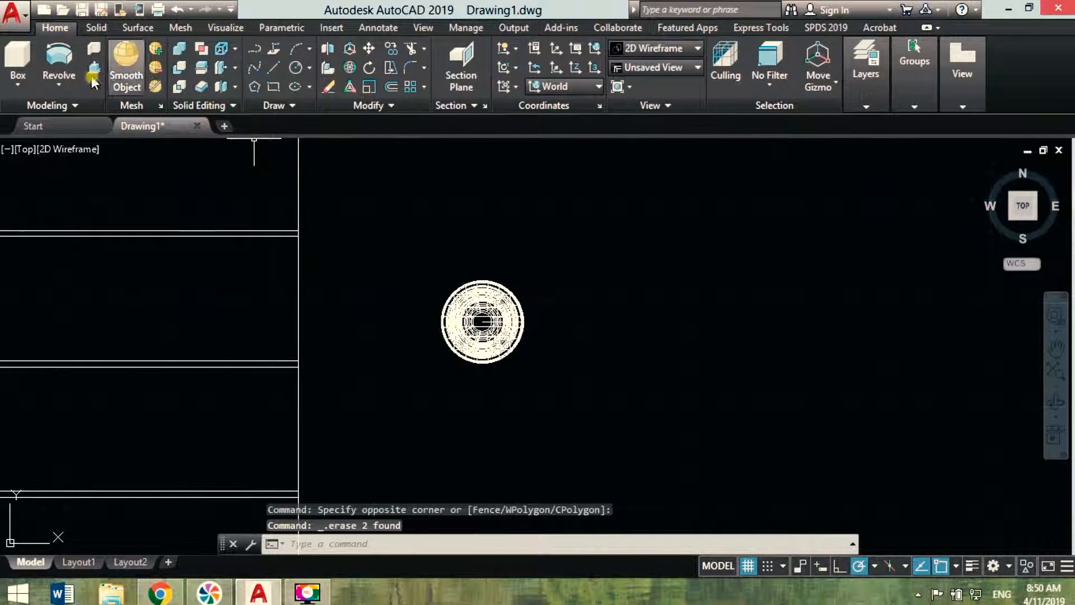
Draw a low, roughly square box slightly larger than the baluster's base around it in the top view
{"action": "left_click", "coordinate": [19, 59]}
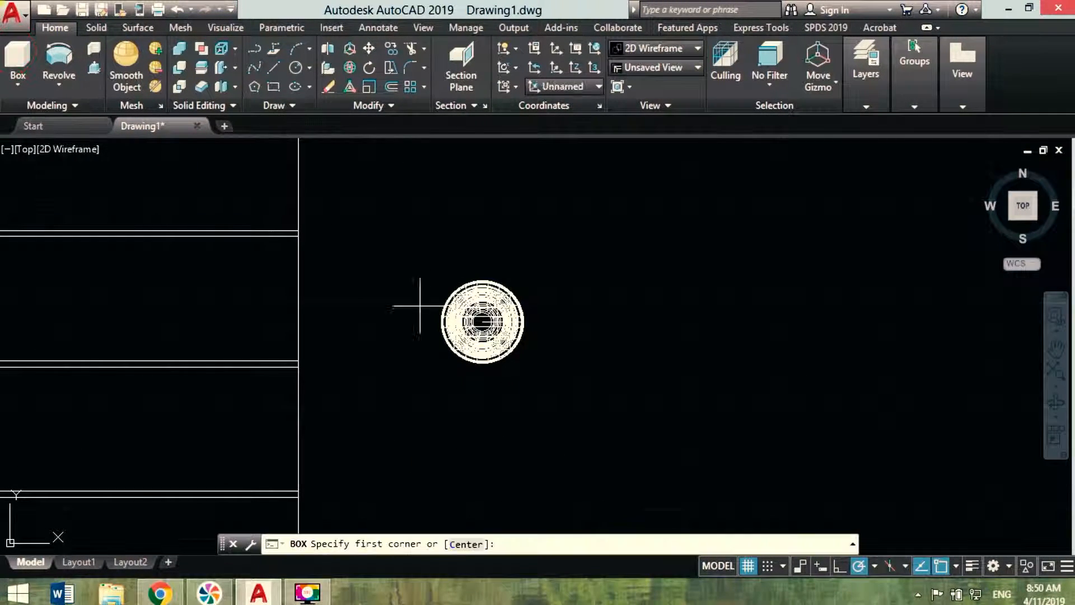
{"action": "left_click", "coordinate": [534, 371]}
{"action": "left_click", "coordinate": [536, 395]}
{"action": "key", "text": "Escape"}
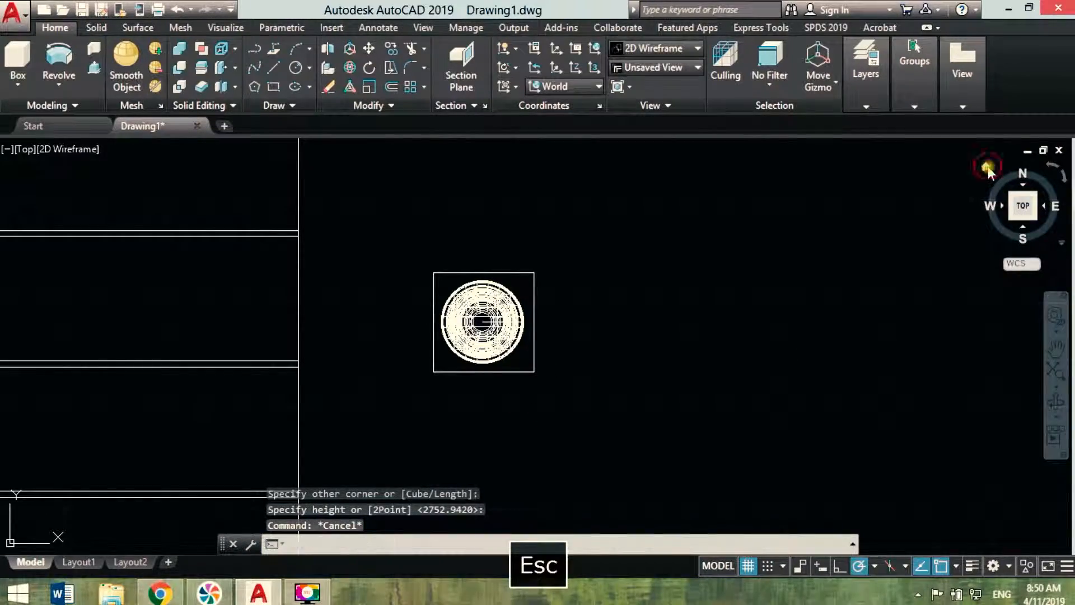
In the isometric view, start moving the baluster with the centre of its base as the base point
{"action": "left_click", "coordinate": [988, 168]}
{"action": "scroll", "coordinate": [652, 398], "scroll_direction": "up", "scroll_amount": 8}
{"action": "middle_click_drag", "start_coordinate": [673, 364], "coordinate": [650, 313]}
{"action": "key", "text": "Escape"}
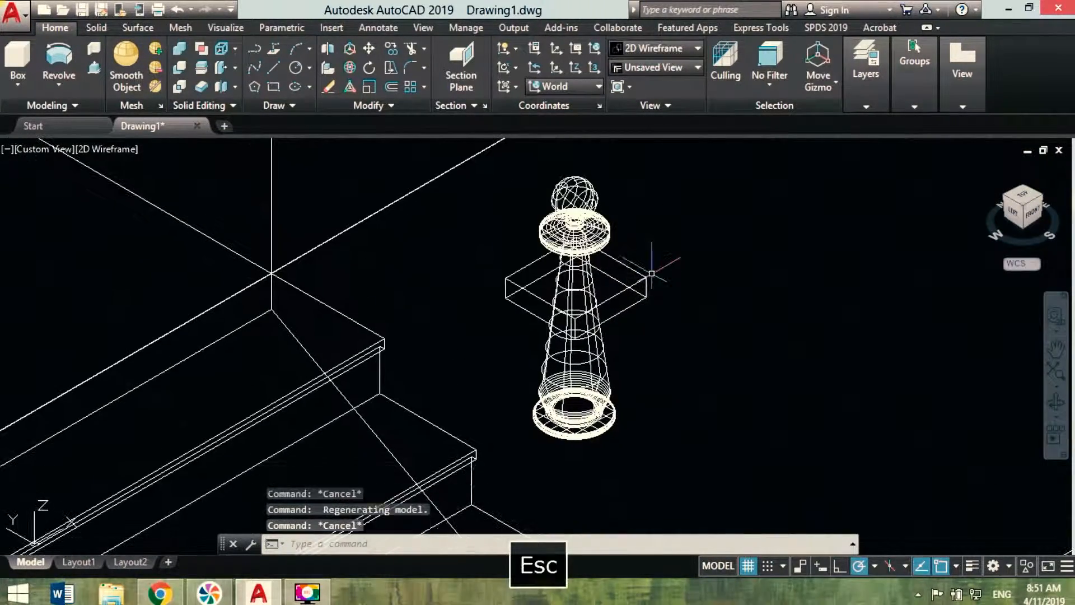
{"action": "left_click", "coordinate": [657, 388]}
{"action": "scroll", "coordinate": [588, 427], "scroll_direction": "up", "scroll_amount": 5}
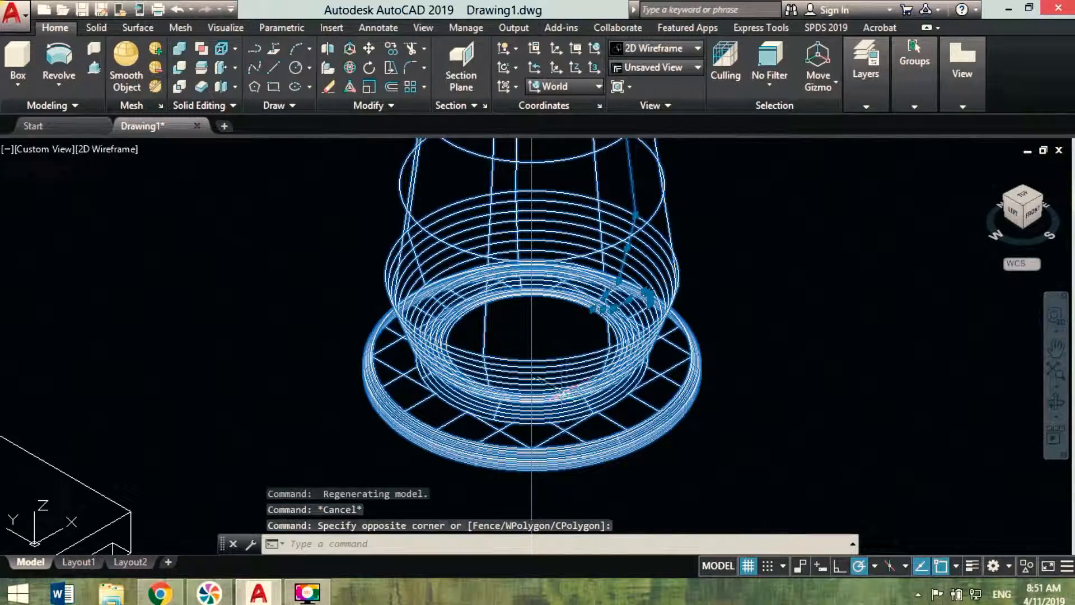
{"action": "type", "text": "m"}
{"action": "key", "text": "Return"}
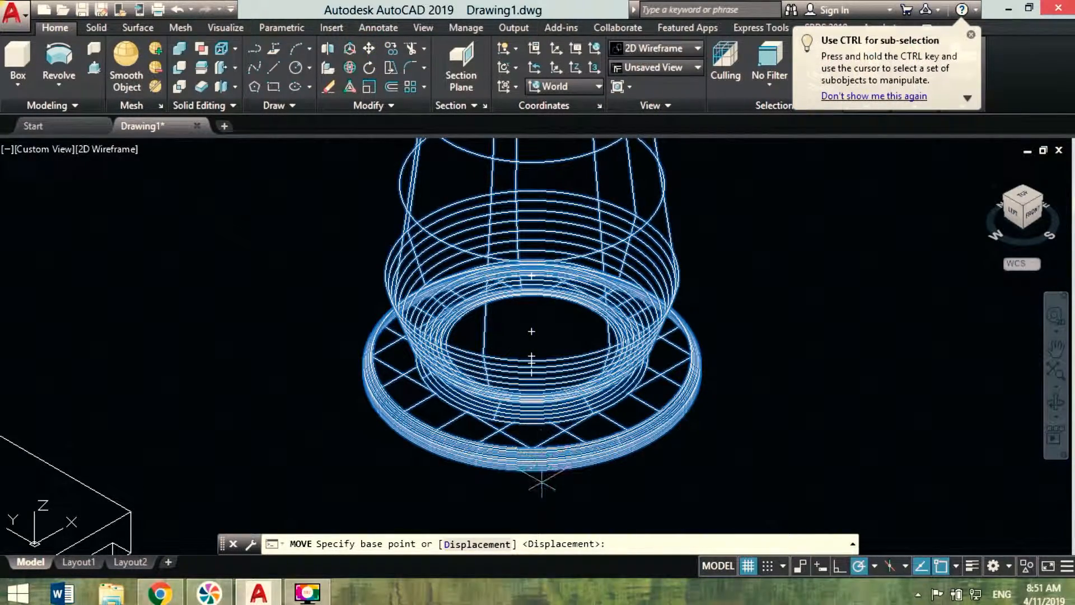
{"action": "left_click", "coordinate": [533, 372]}
Move the baluster onto the centre of the box's top face, using the midpoint between two opposite corners as the destination
{"action": "scroll", "coordinate": [538, 367], "scroll_direction": "down", "scroll_amount": 5}
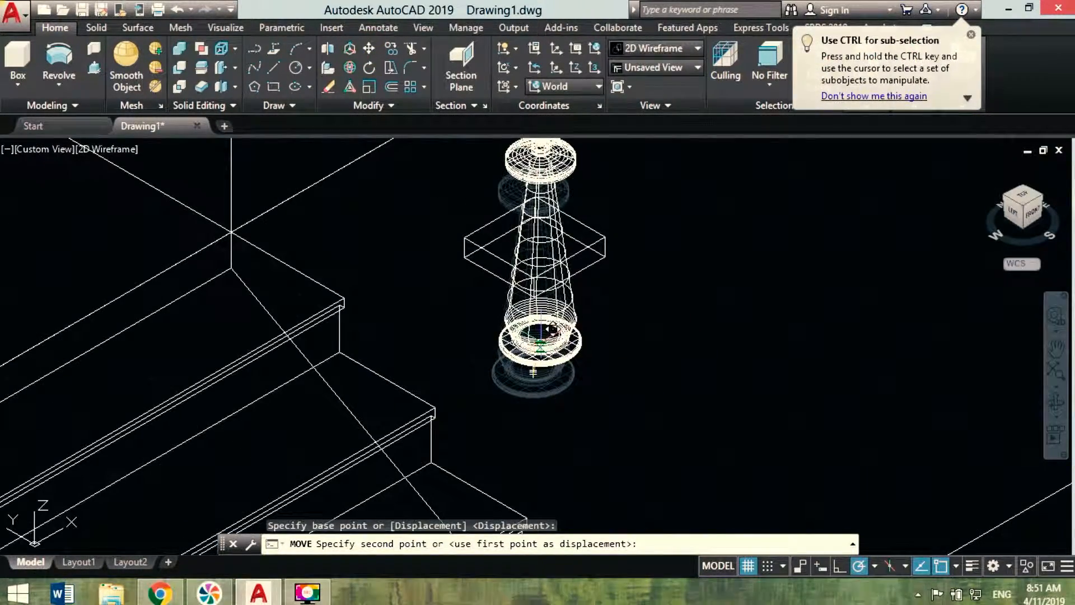
{"action": "right_click", "coordinate": [531, 229], "text": "shift"}
{"action": "left_click", "coordinate": [599, 220]}
{"action": "scroll", "coordinate": [506, 259], "scroll_direction": "up", "scroll_amount": 7}
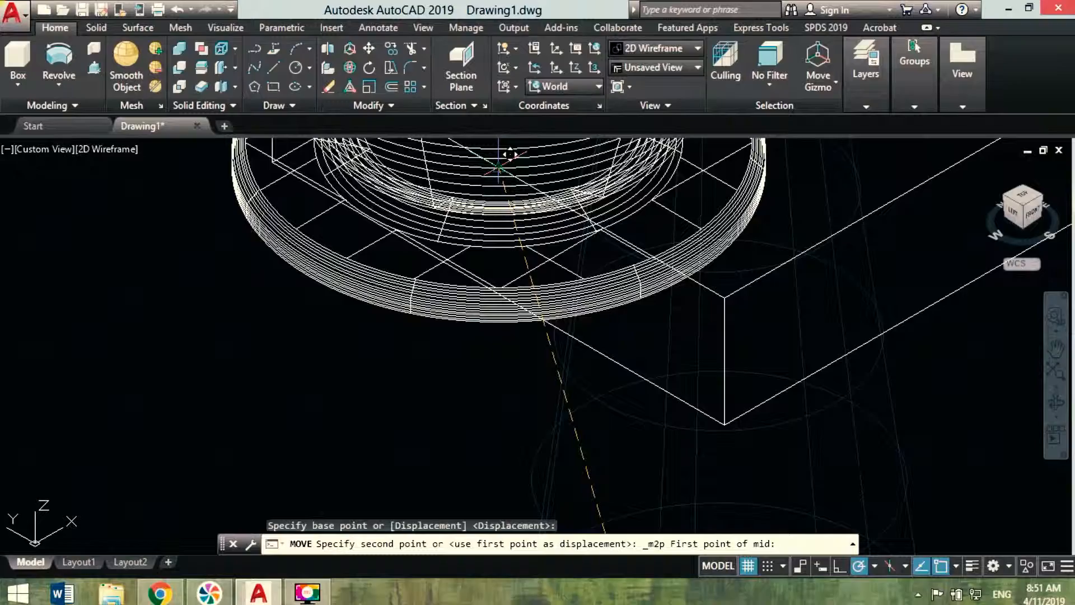
{"action": "left_click", "coordinate": [513, 158]}
{"action": "scroll", "coordinate": [512, 159], "scroll_direction": "down", "scroll_amount": 5}
{"action": "scroll", "coordinate": [523, 304], "scroll_direction": "up", "scroll_amount": 5}
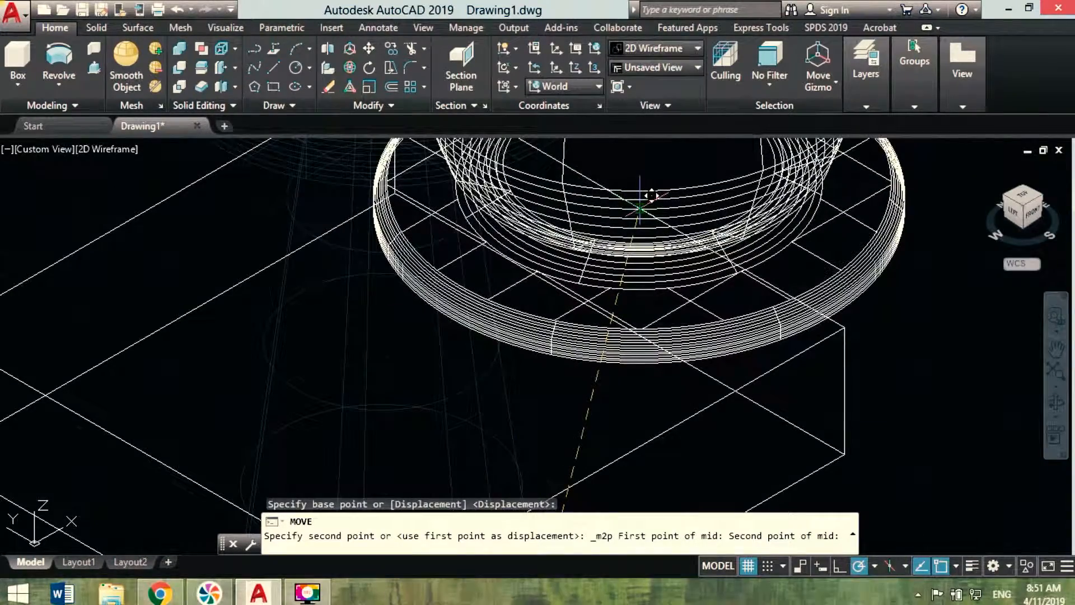
{"action": "key", "text": "XF86MonBrightnessUp"}
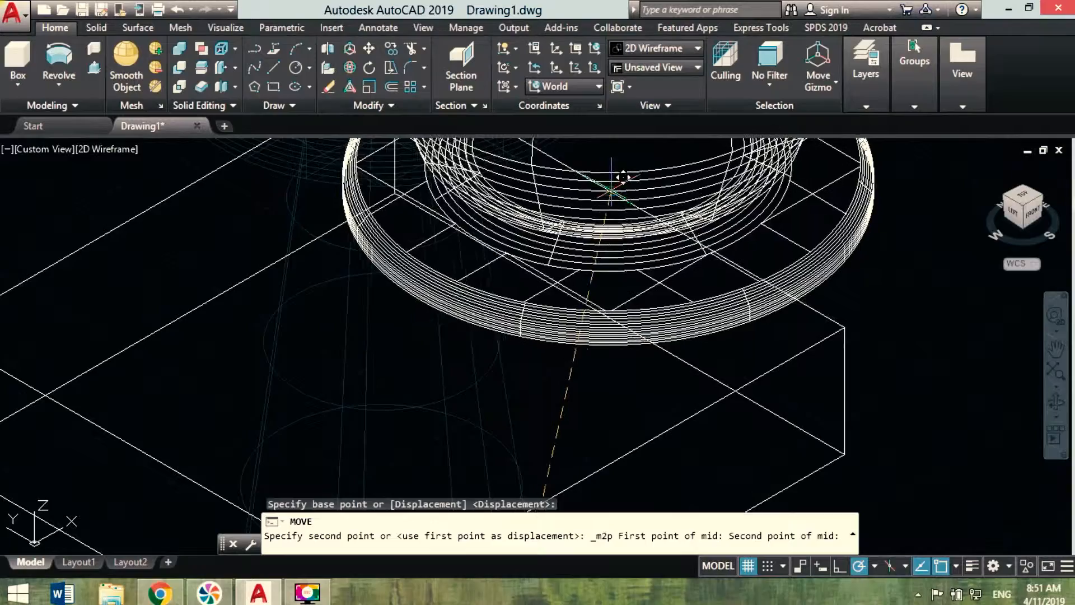
{"action": "left_click", "coordinate": [620, 185]}
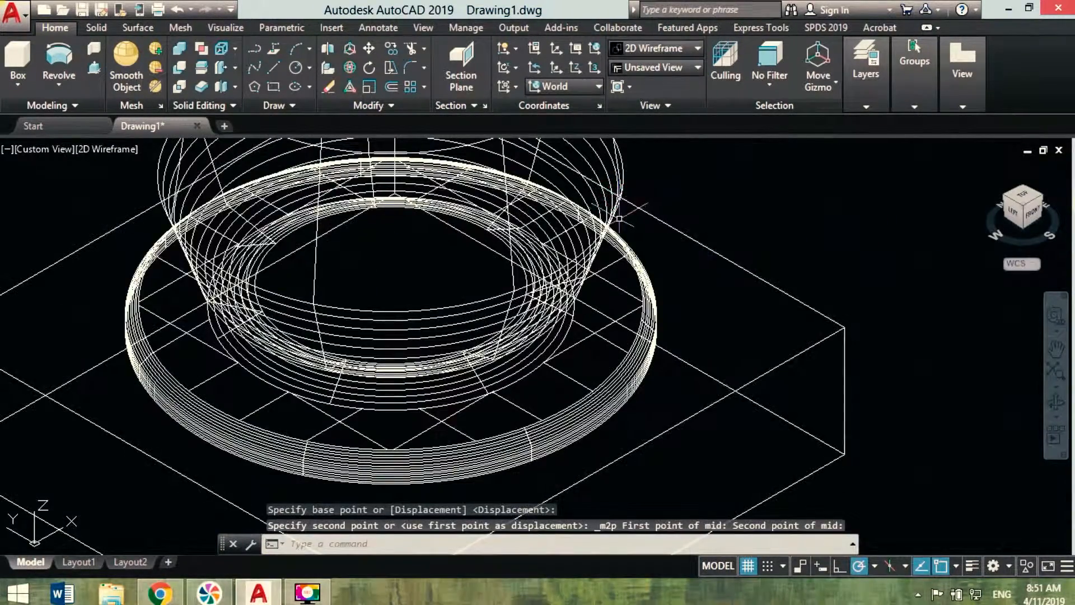
{"action": "scroll", "coordinate": [647, 241], "scroll_direction": "down", "scroll_amount": 8}
{"action": "key", "text": "Escape"}
{"action": "scroll", "coordinate": [586, 318], "scroll_direction": "down", "scroll_amount": 5}
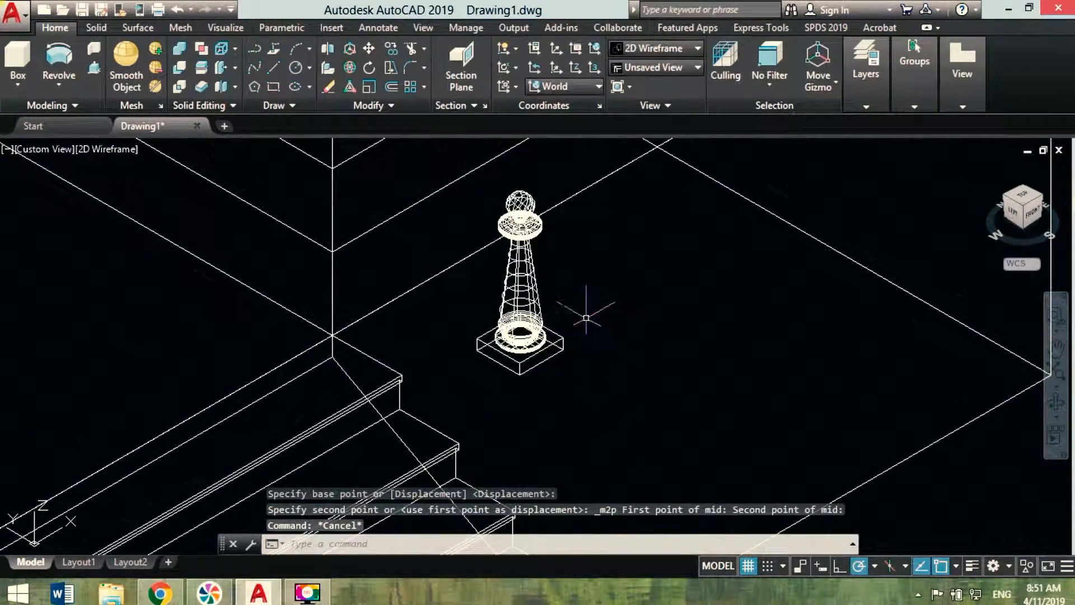
Move the baluster together with its box base by a base corner to the porch edge at the corner of the stairs
{"action": "left_click", "coordinate": [512, 371]}
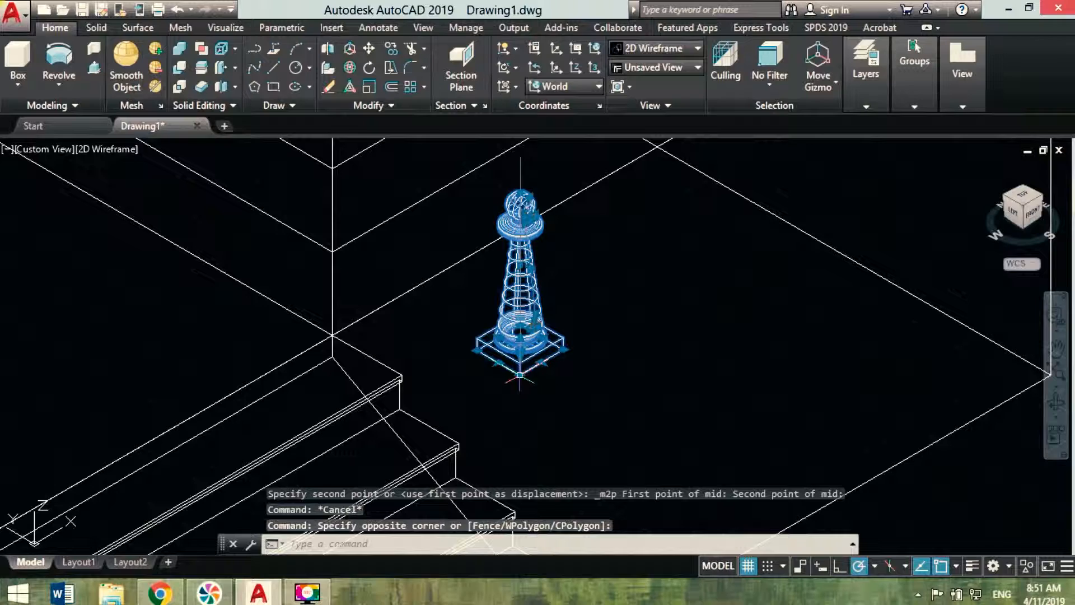
{"action": "left_click", "coordinate": [369, 49]}
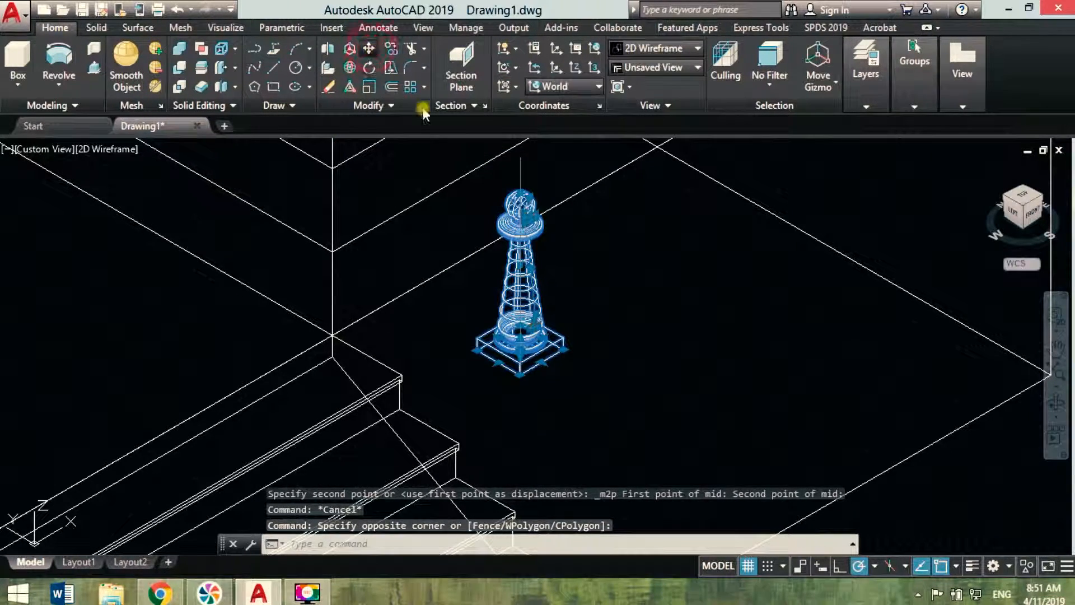
{"action": "left_click", "coordinate": [567, 350]}
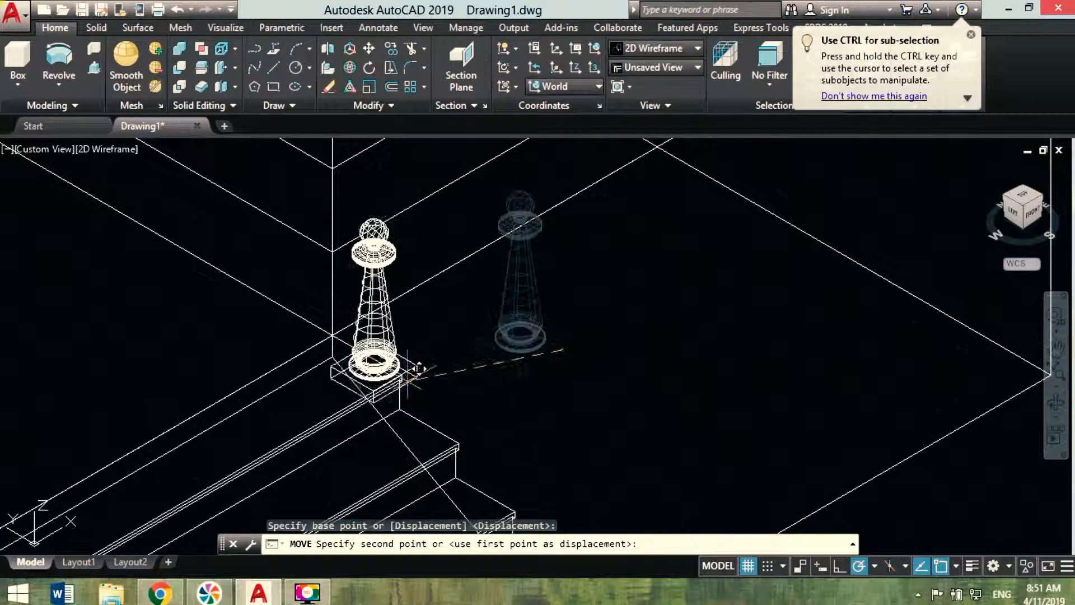
{"action": "scroll", "coordinate": [392, 336], "scroll_direction": "down", "scroll_amount": 5}
{"action": "scroll", "coordinate": [409, 304], "scroll_direction": "up", "scroll_amount": 5}
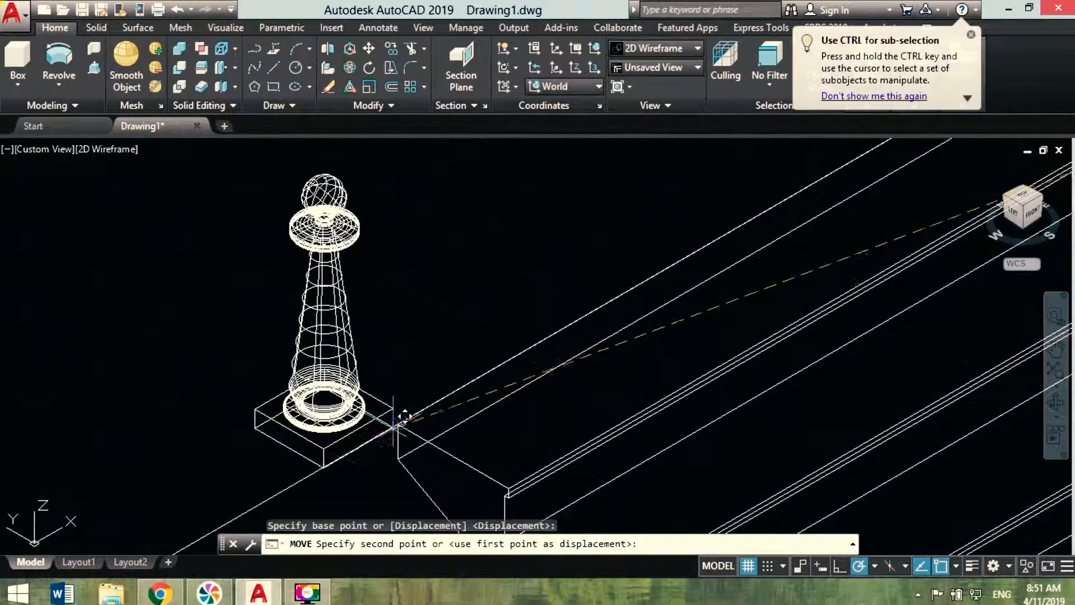
{"action": "left_click", "coordinate": [397, 420]}
{"action": "key", "text": "Escape"}
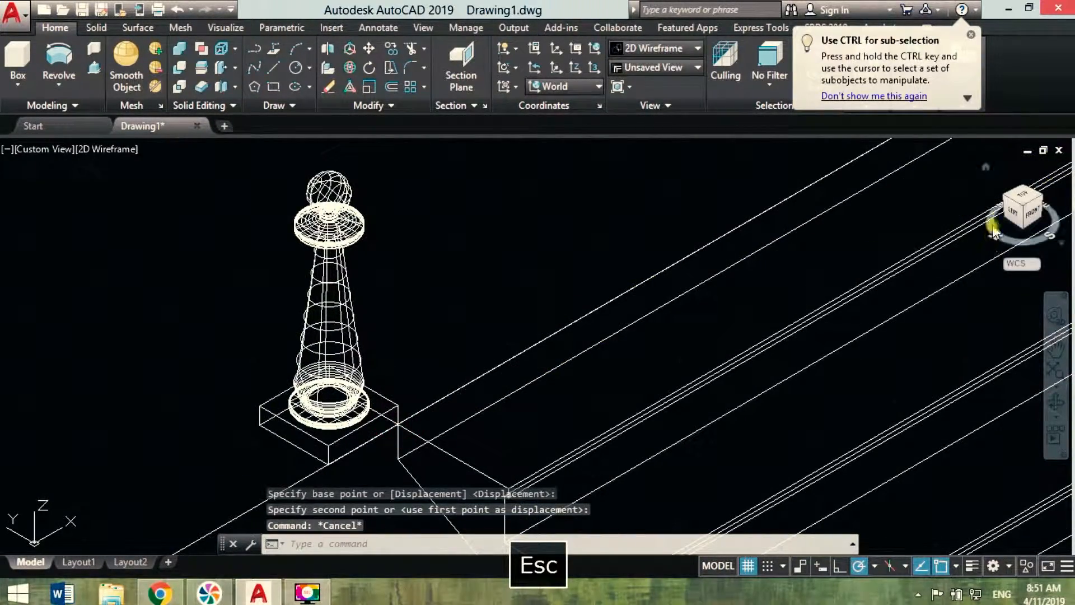
In the top view, shift the baluster and its base slightly inward onto the porch, just behind the left end of the stairs
{"action": "left_click", "coordinate": [1022, 196]}
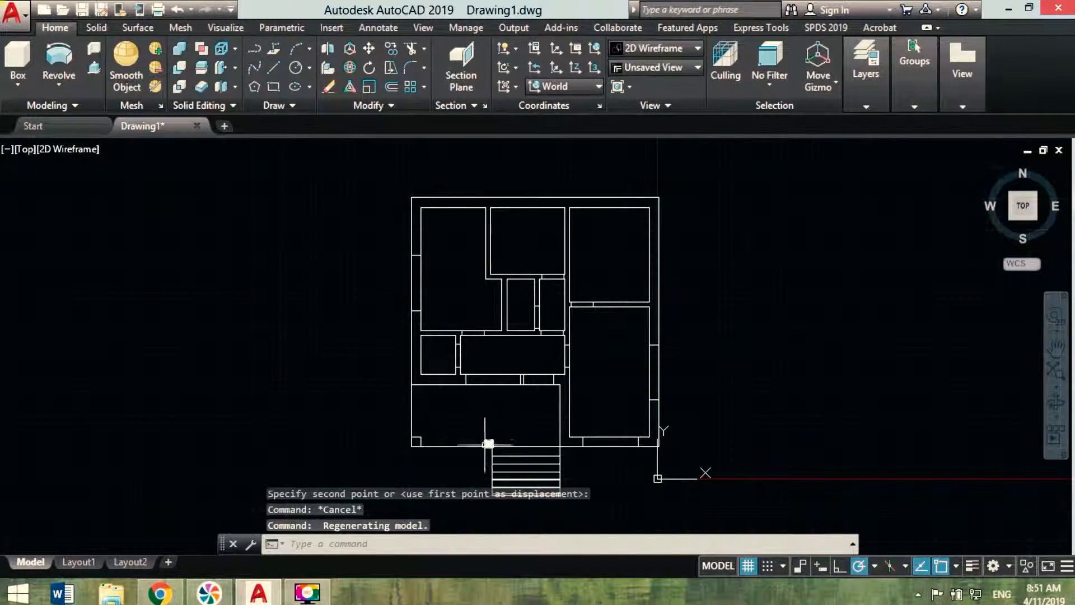
{"action": "scroll", "coordinate": [493, 431], "scroll_direction": "up", "scroll_amount": 5}
{"action": "left_click", "coordinate": [541, 345]}
{"action": "left_click", "coordinate": [456, 364]}
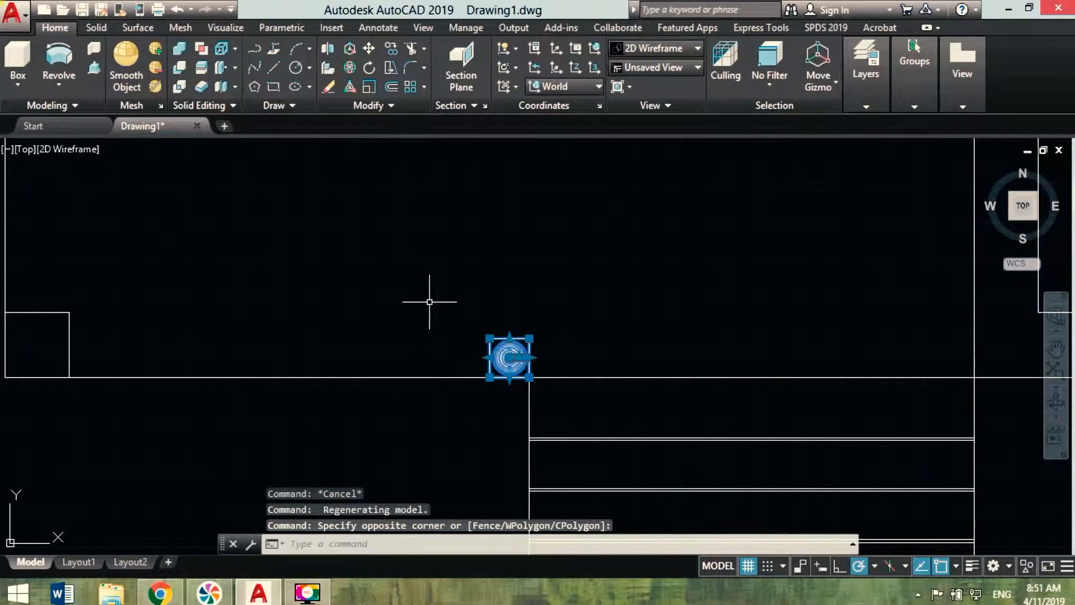
{"action": "left_click", "coordinate": [368, 52]}
{"action": "left_click", "coordinate": [575, 305]}
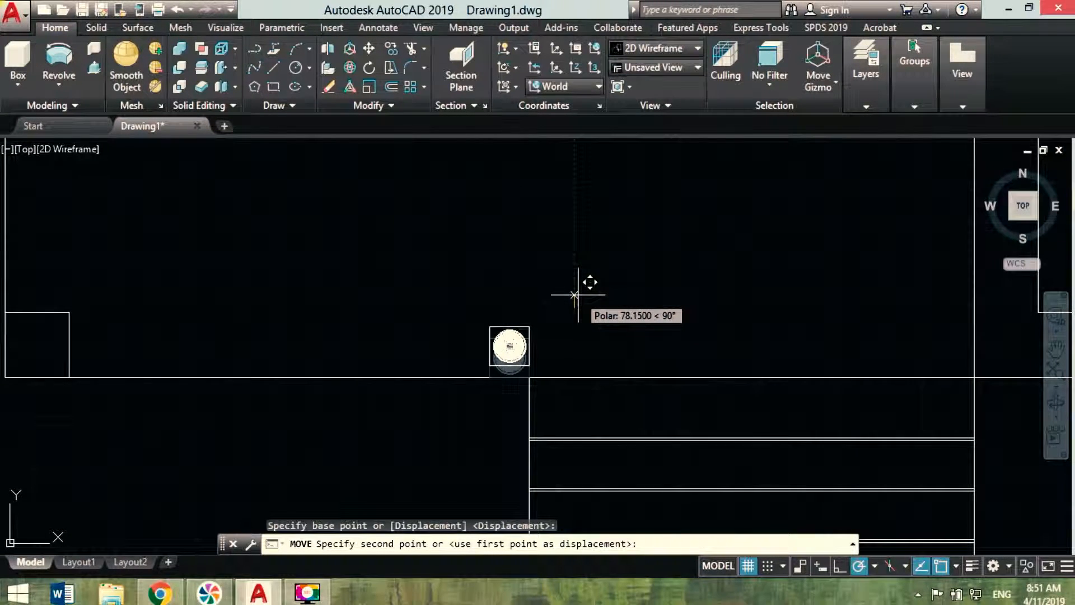
{"action": "left_click", "coordinate": [624, 291]}
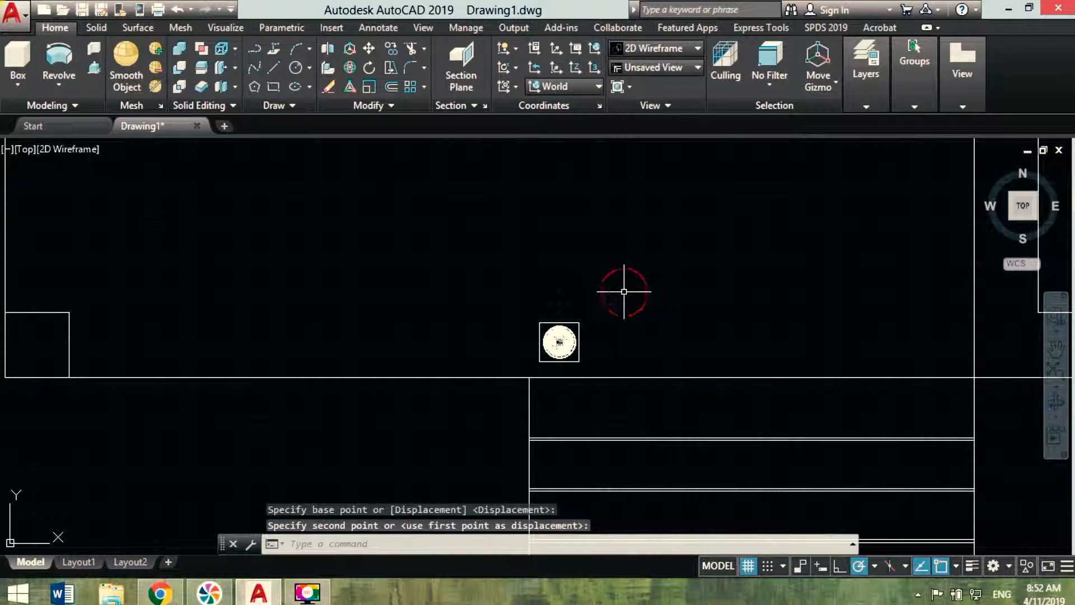
Copy the baluster and its base to the porch's left edge, just behind the corner column
{"action": "left_click", "coordinate": [606, 317]}
{"action": "left_click", "coordinate": [497, 378]}
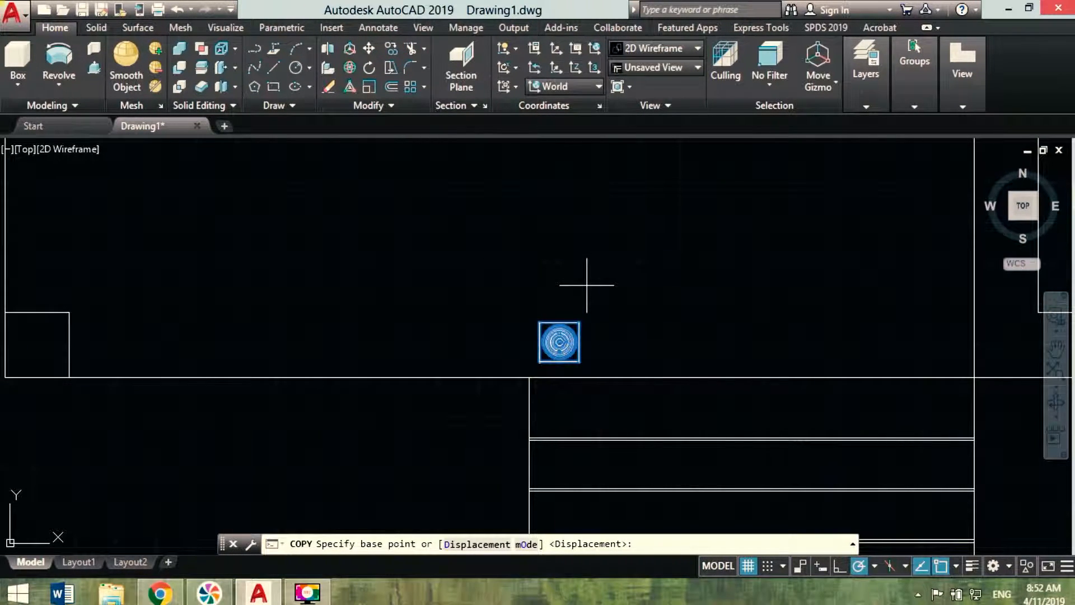
{"action": "left_click", "coordinate": [605, 299]}
{"action": "middle_click_drag", "start_coordinate": [320, 206], "coordinate": [581, 264]}
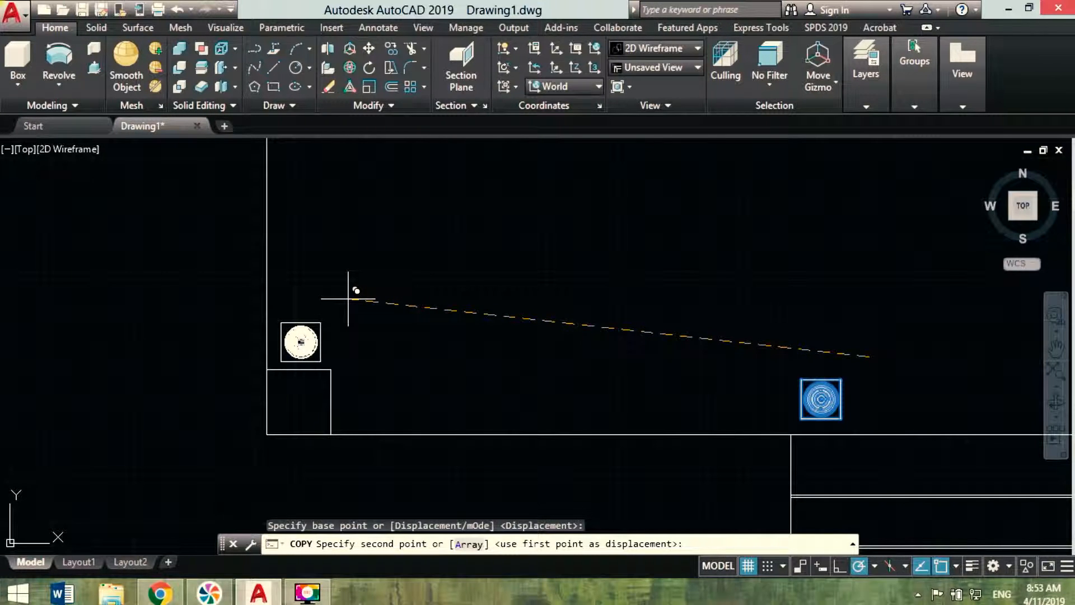
{"action": "left_click", "coordinate": [349, 299]}
Place another copy of the baluster and its base at the left end of the top stair tread
{"action": "scroll", "coordinate": [510, 304], "scroll_direction": "down", "scroll_amount": 5}
{"action": "middle_click_drag", "start_coordinate": [877, 363], "coordinate": [802, 345]}
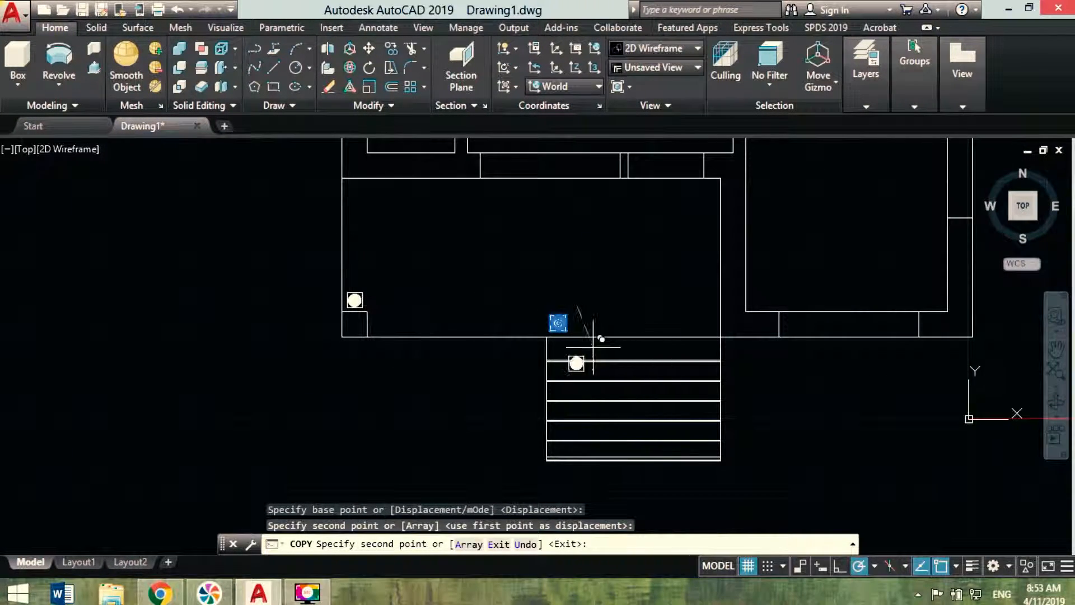
{"action": "scroll", "coordinate": [593, 347], "scroll_direction": "up", "scroll_amount": 6}
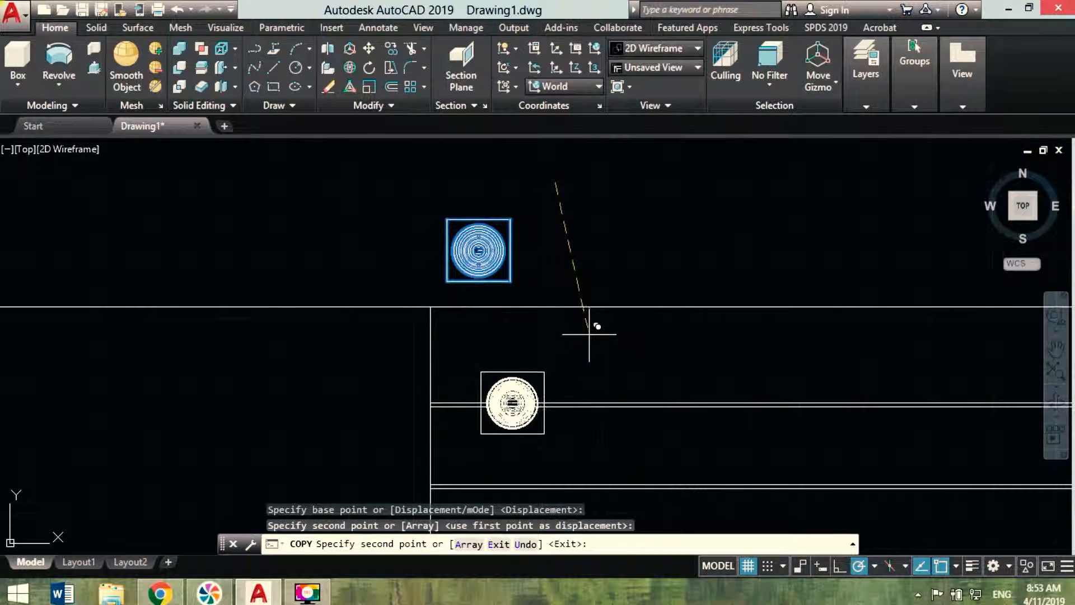
{"action": "left_click", "coordinate": [556, 289]}
{"action": "key", "text": "Escape"}
Make a rectangular array of the porch baluster by the stairs, with 9 columns running left to the column and 1 row
{"action": "scroll", "coordinate": [593, 287], "scroll_direction": "down", "scroll_amount": 5}
{"action": "middle_click_drag", "start_coordinate": [593, 286], "coordinate": [608, 310]}
{"action": "left_click", "coordinate": [606, 268]}
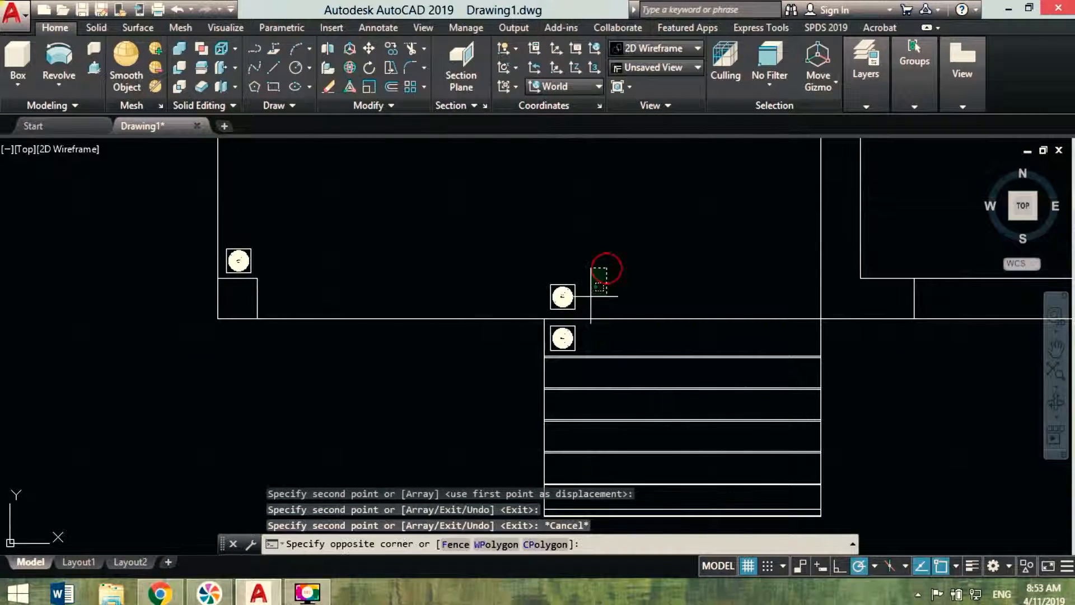
{"action": "left_click", "coordinate": [541, 302]}
{"action": "middle_click_drag", "start_coordinate": [562, 193], "coordinate": [532, 205]}
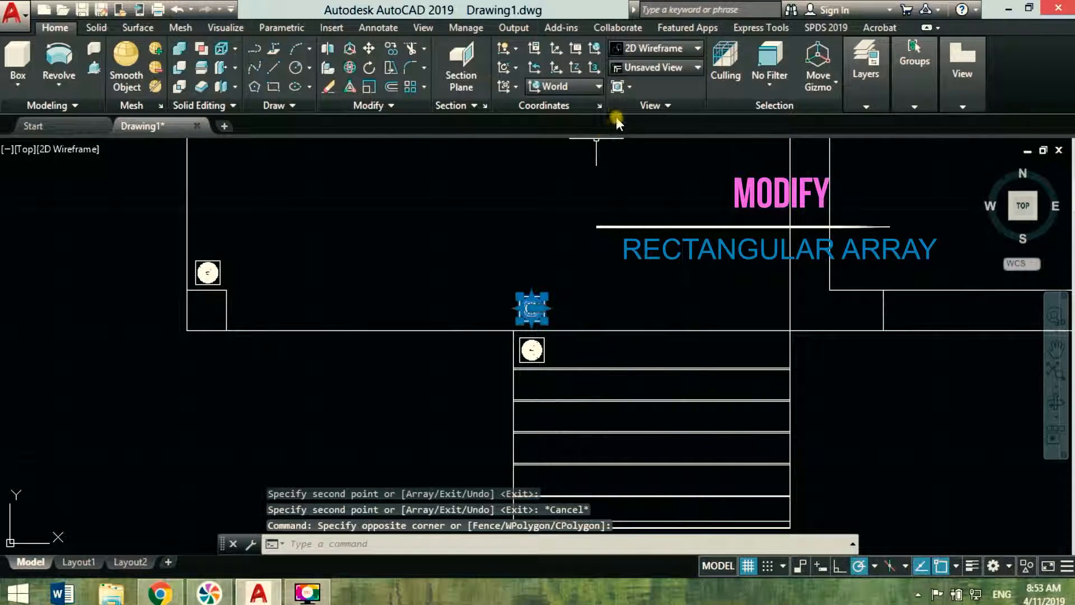
{"action": "left_click", "coordinate": [413, 86]}
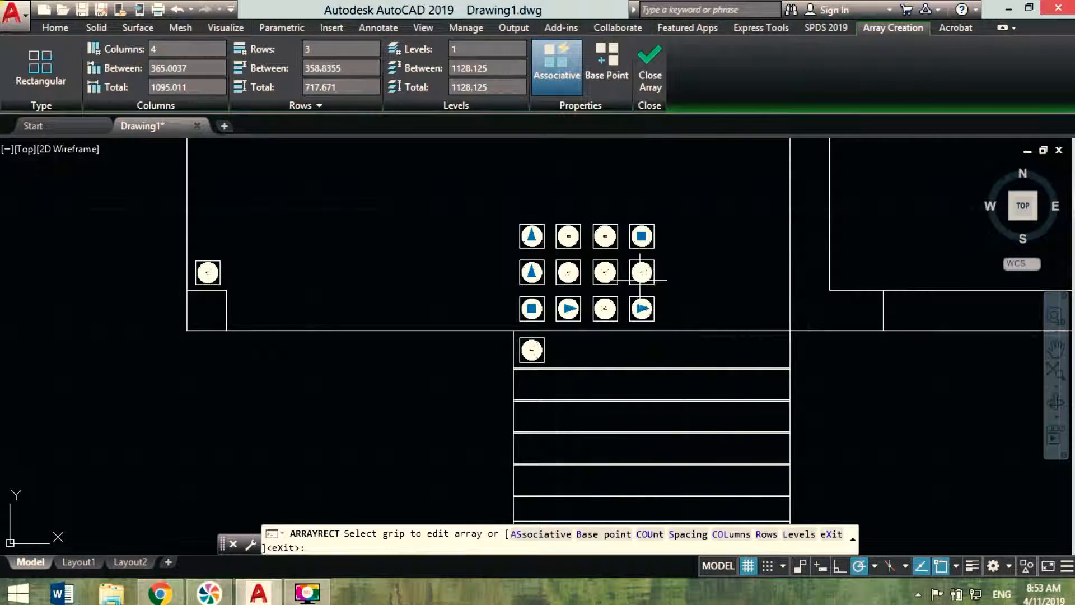
{"action": "left_click", "coordinate": [642, 308]}
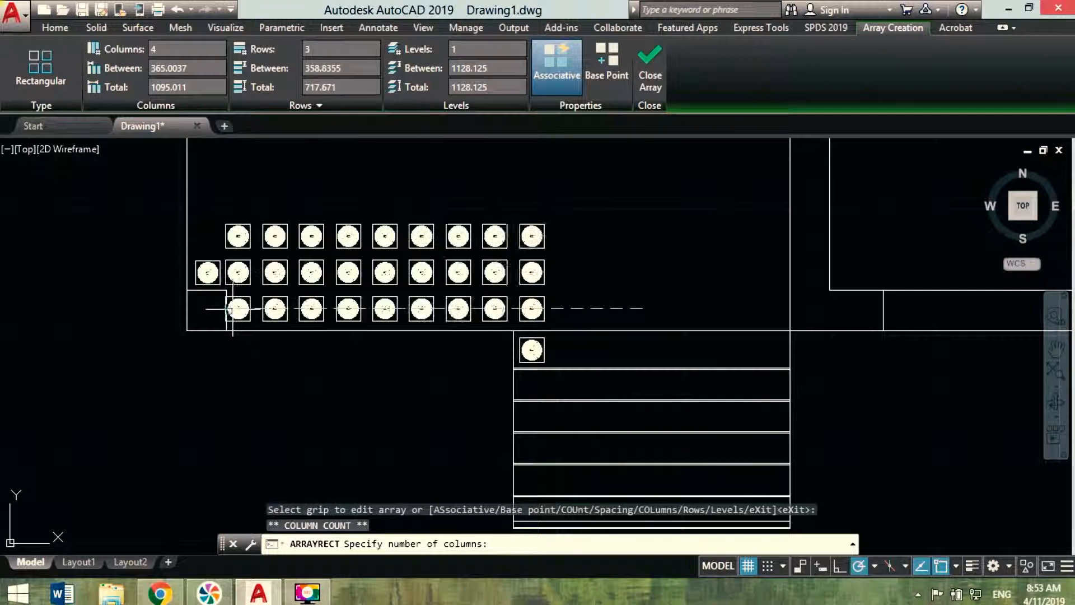
{"action": "left_click", "coordinate": [240, 306]}
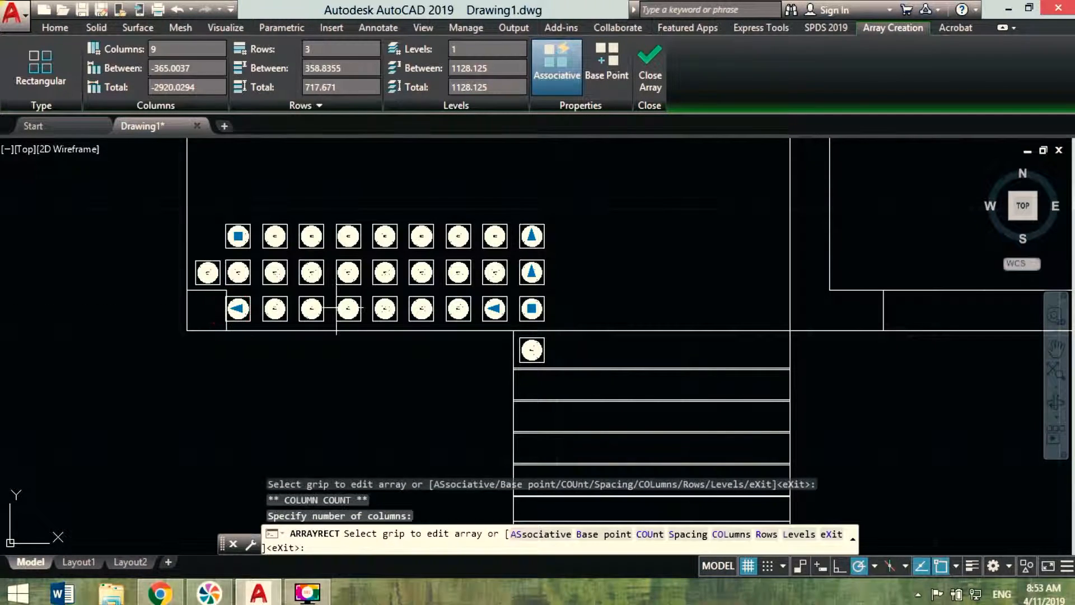
{"action": "left_click", "coordinate": [532, 235]}
{"action": "key", "text": "Escape"}
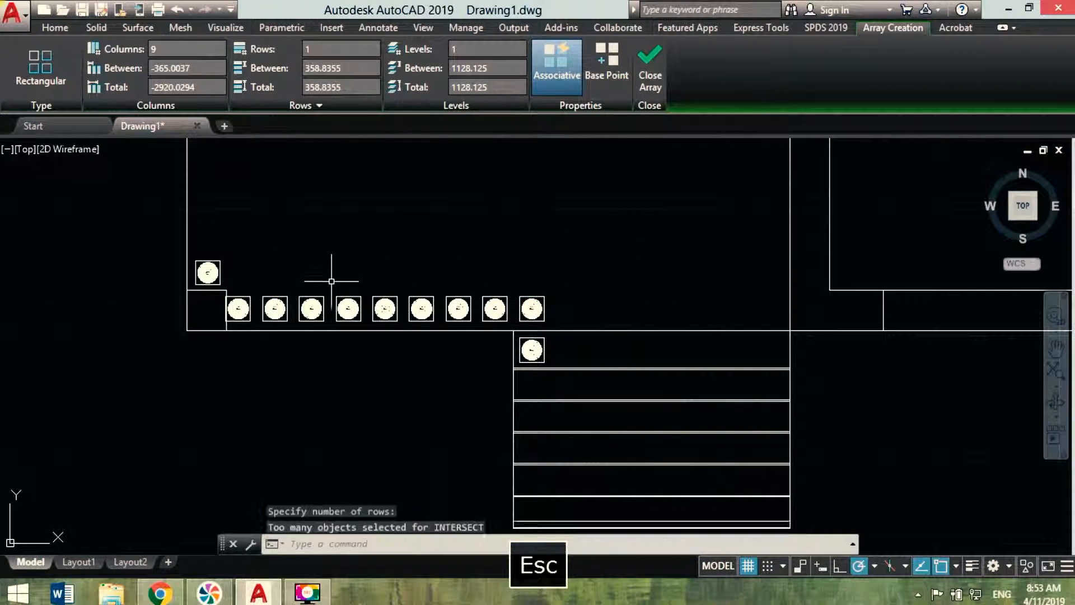
Make a rectangular array of the baluster behind the column, with 6 rows along the porch's left edge and 1 column, and return to the isometric view
{"action": "scroll", "coordinate": [398, 370], "scroll_direction": "up", "scroll_amount": 4}
{"action": "left_click", "coordinate": [386, 374]}
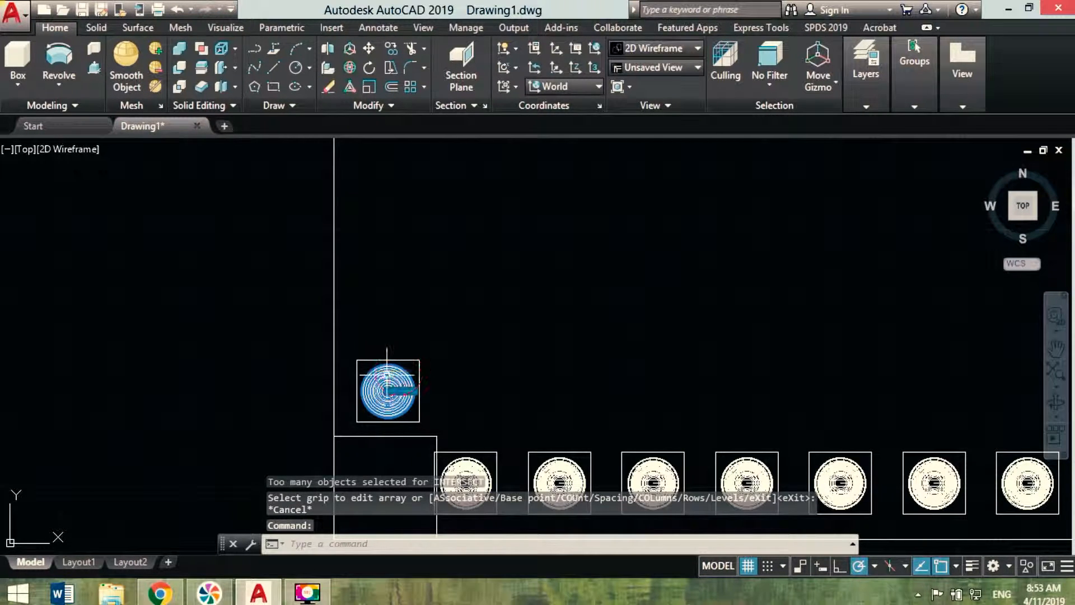
{"action": "left_click", "coordinate": [444, 293]}
{"action": "left_click", "coordinate": [392, 369]}
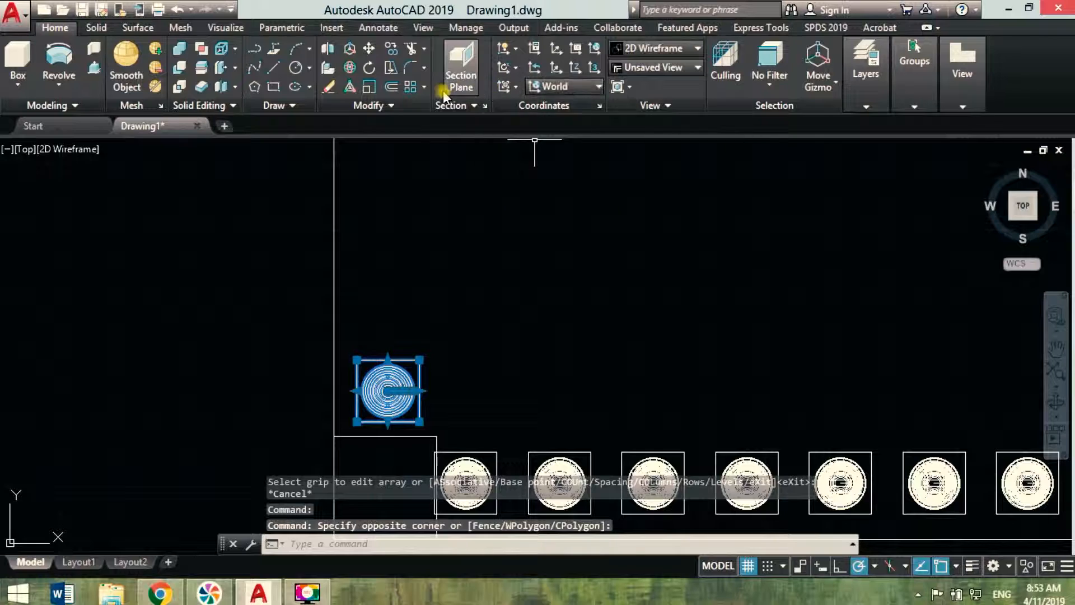
{"action": "left_click", "coordinate": [422, 90]}
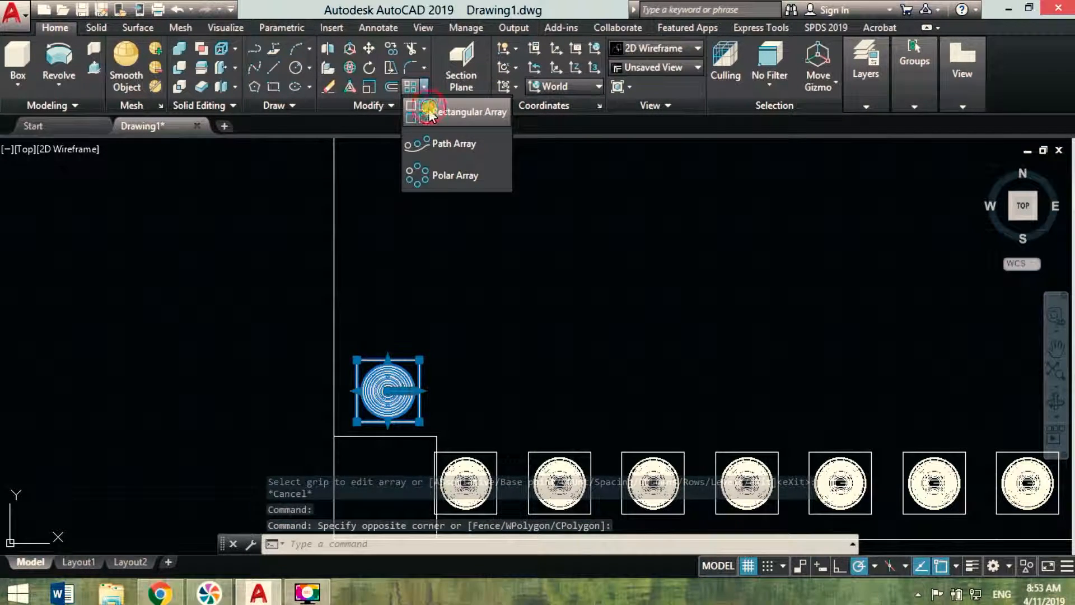
{"action": "left_click", "coordinate": [445, 106]}
{"action": "scroll", "coordinate": [573, 291], "scroll_direction": "down", "scroll_amount": 5}
{"action": "scroll", "coordinate": [505, 353], "scroll_direction": "up", "scroll_amount": 4}
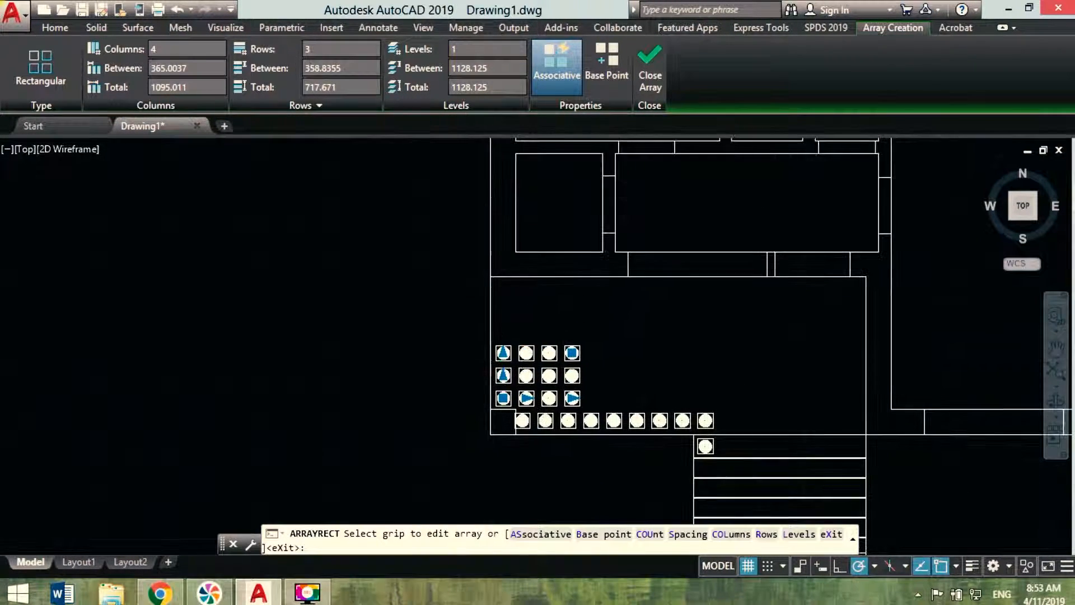
{"action": "left_click", "coordinate": [489, 346]}
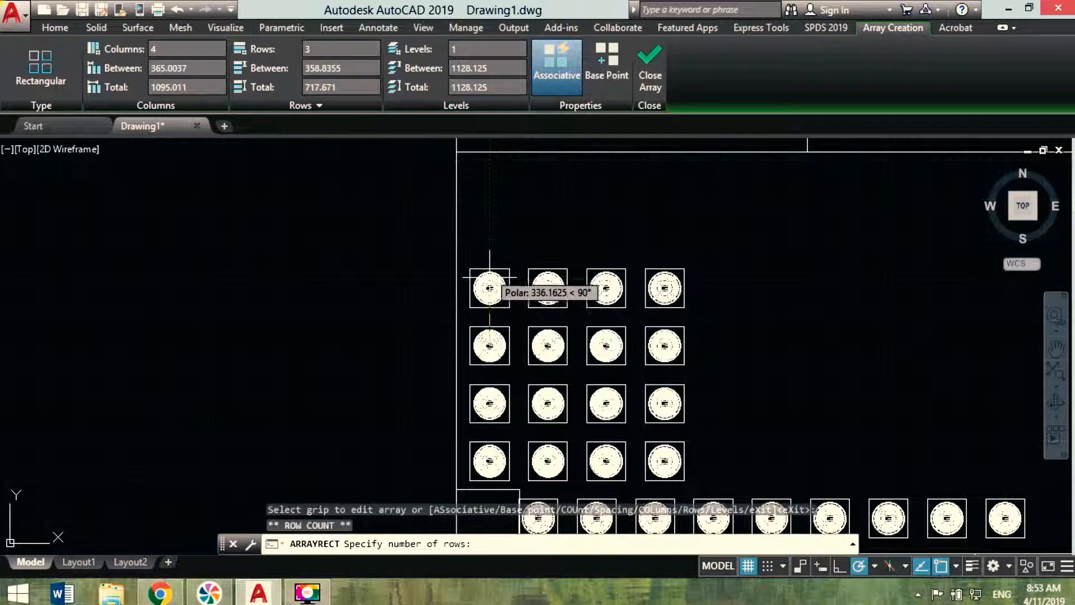
{"action": "left_click", "coordinate": [479, 163]}
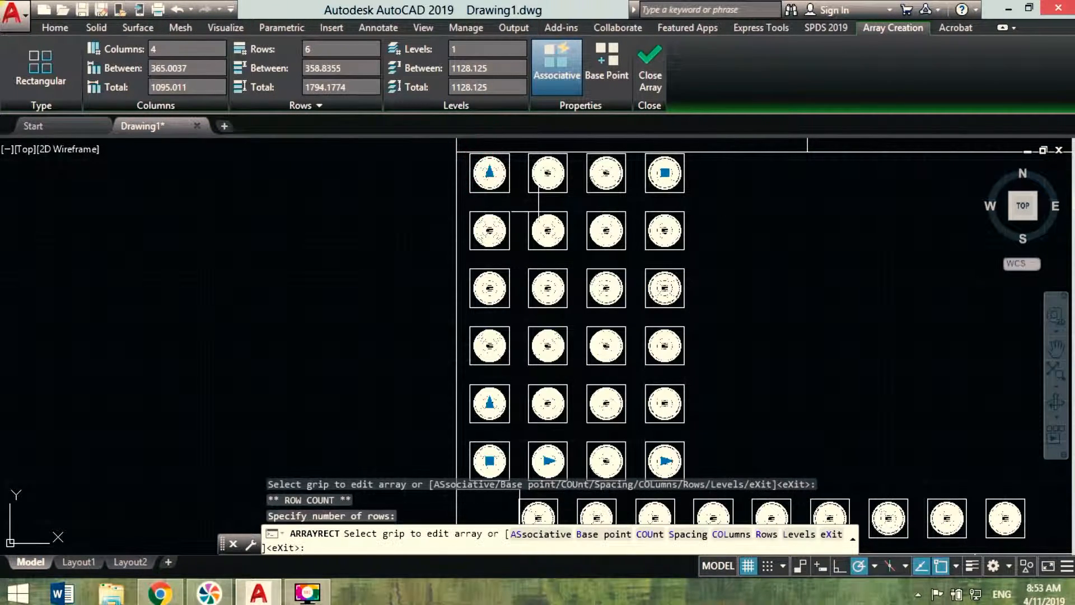
{"action": "left_click", "coordinate": [665, 461]}
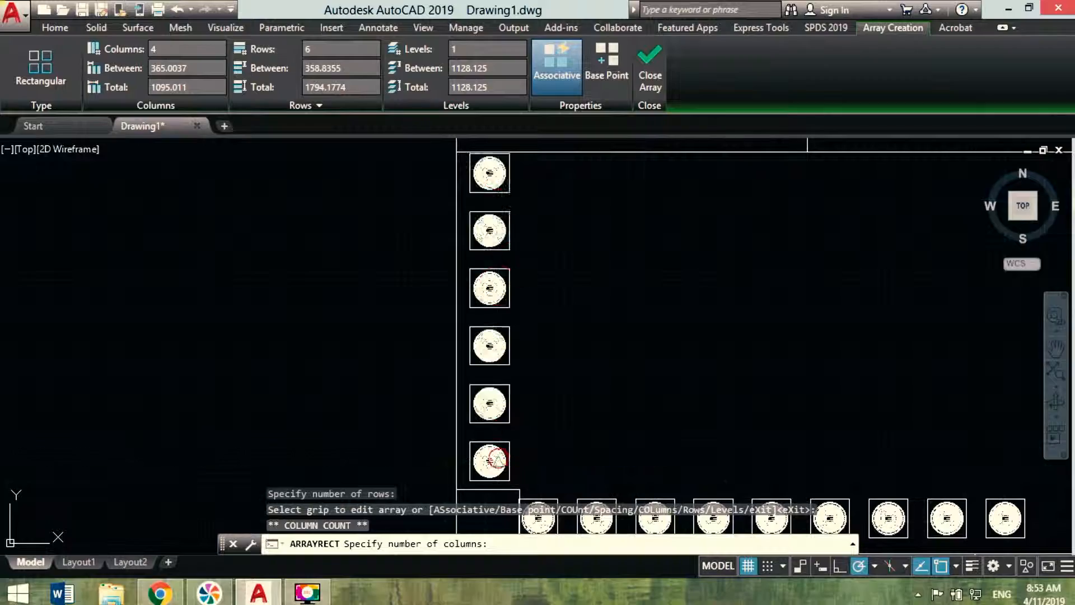
{"action": "left_click", "coordinate": [488, 456]}
{"action": "scroll", "coordinate": [527, 452], "scroll_direction": "down", "scroll_amount": 2}
{"action": "scroll", "coordinate": [616, 431], "scroll_direction": "down", "scroll_amount": 3}
{"action": "key", "text": "Escape"}
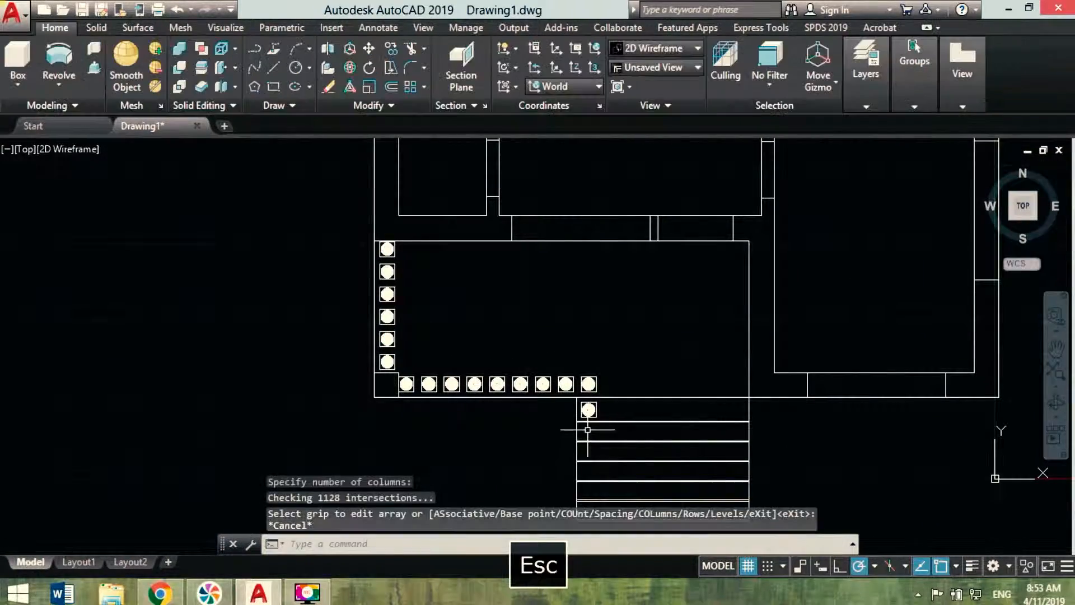
{"action": "left_click", "coordinate": [987, 167]}
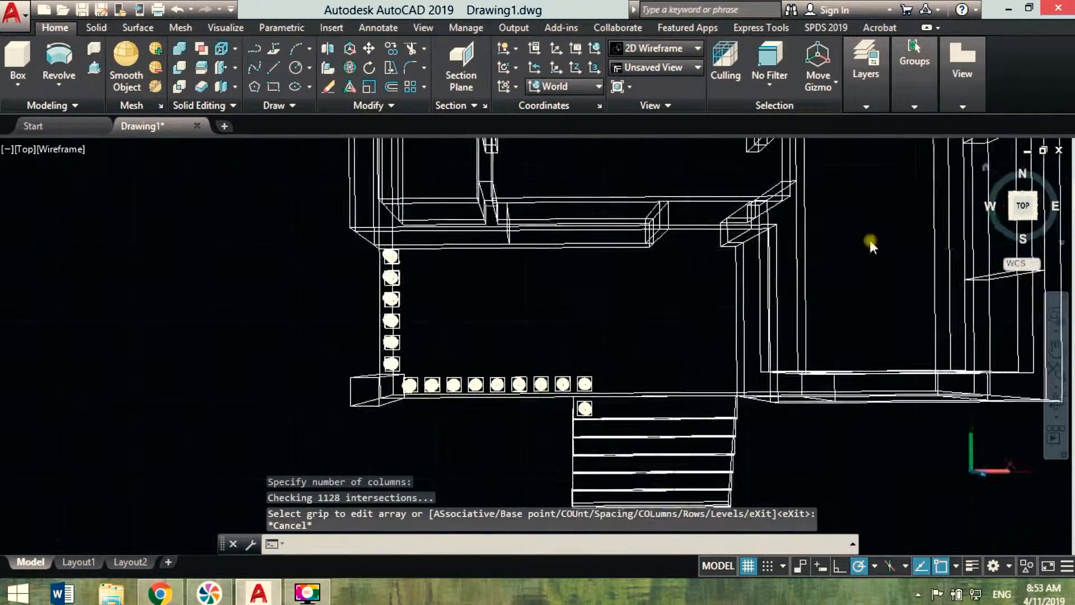
{"action": "scroll", "coordinate": [521, 280], "scroll_direction": "up", "scroll_amount": 8}
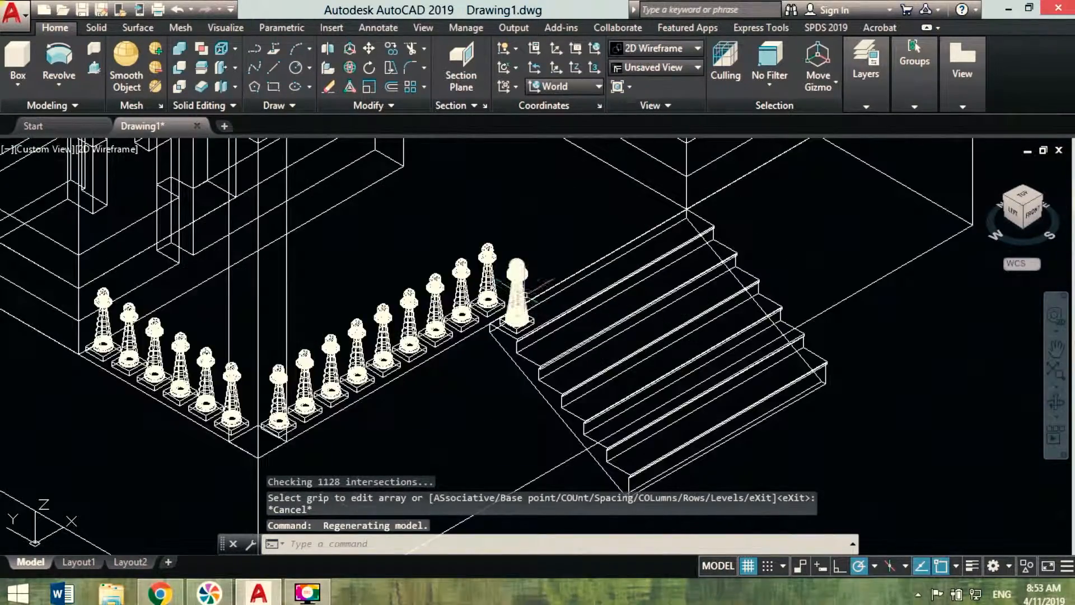
{"action": "left_click", "coordinate": [557, 176]}
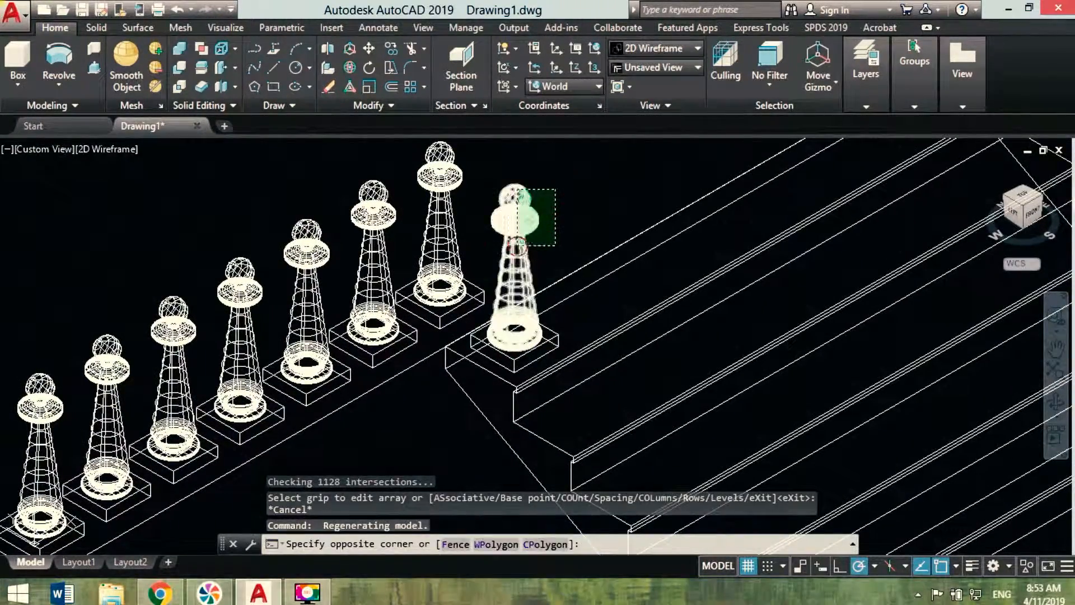
{"action": "left_click", "coordinate": [546, 358]}
{"action": "left_click", "coordinate": [544, 339]}
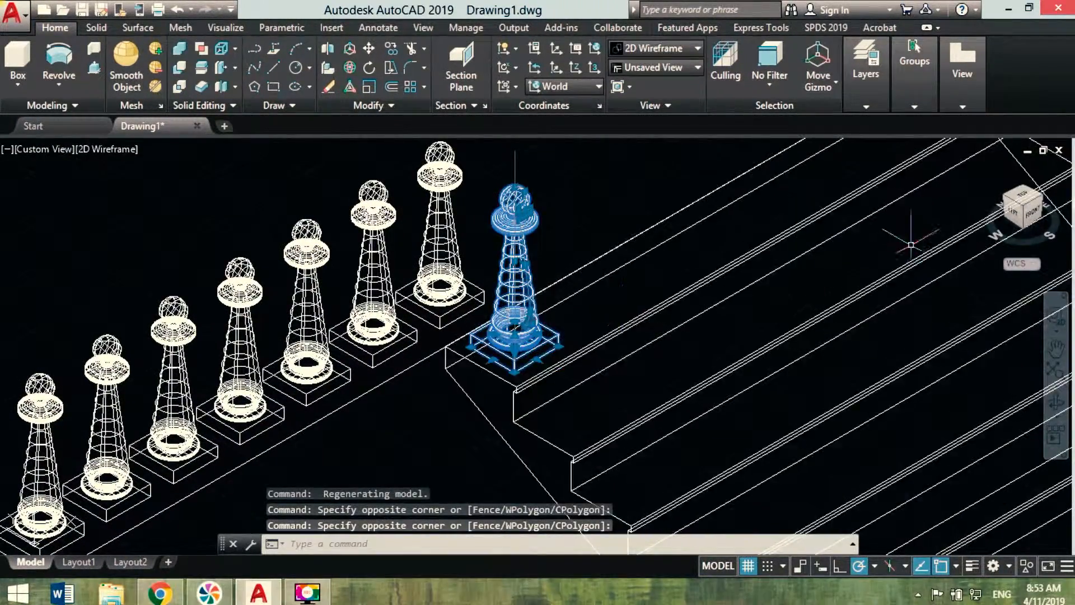
{"action": "left_click", "coordinate": [369, 49]}
{"action": "scroll", "coordinate": [460, 352], "scroll_direction": "up", "scroll_amount": 4}
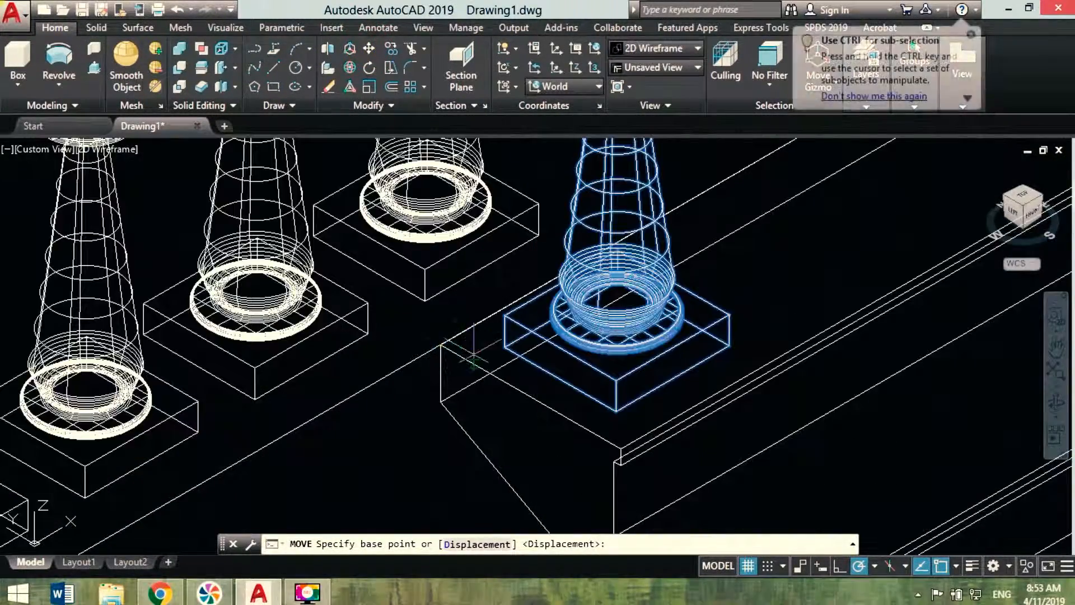
{"action": "left_click", "coordinate": [506, 346]}
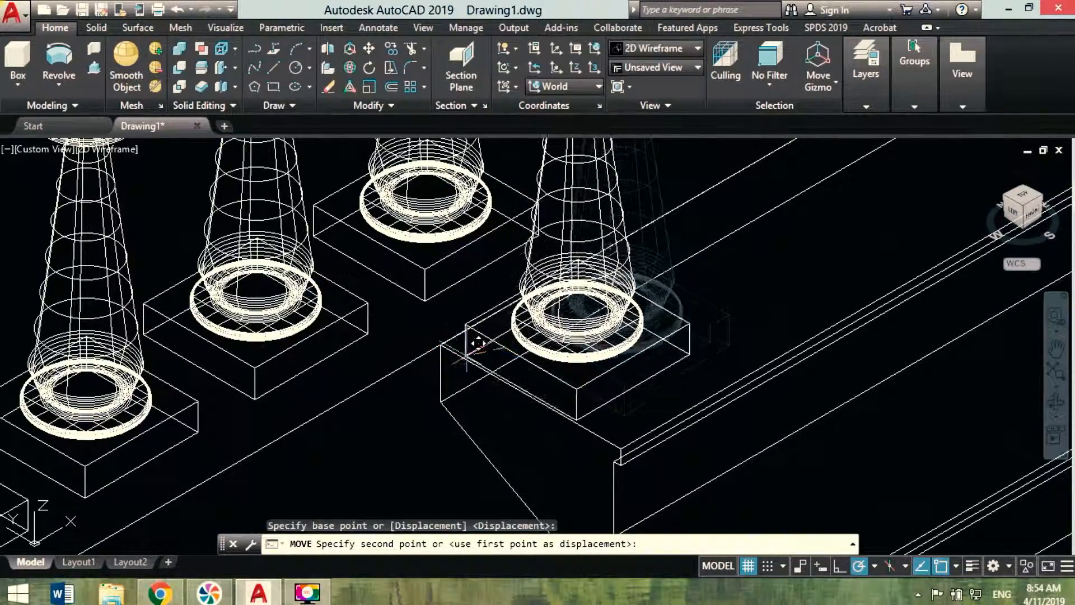
{"action": "key", "text": "Escape"}
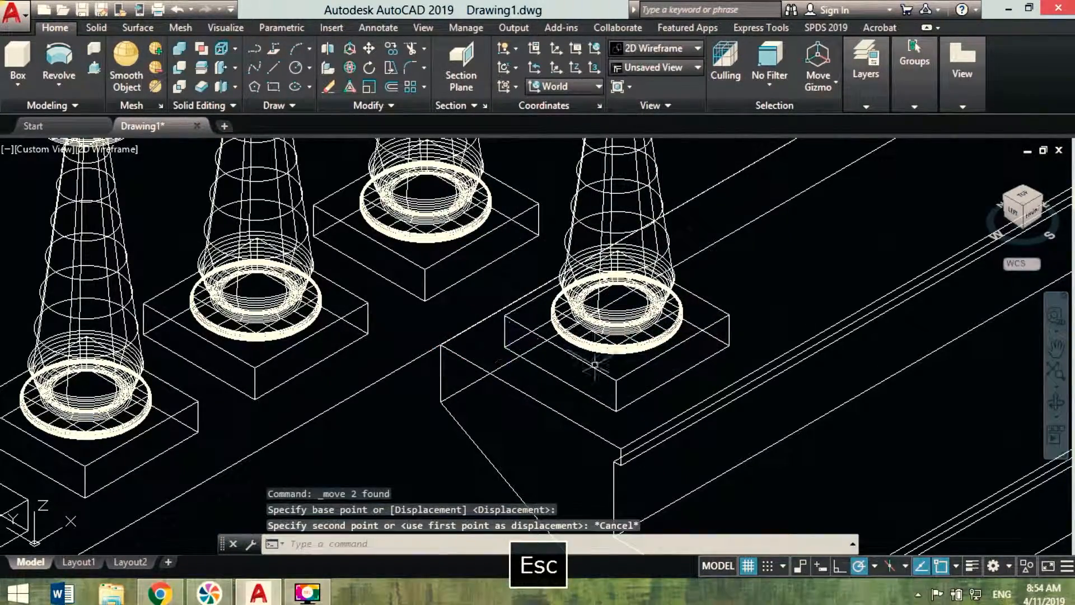
Try to move the top tread's baluster and base to the front-left corner of the second stair tread, and undo the move
{"action": "left_click", "coordinate": [742, 303]}
{"action": "left_click", "coordinate": [650, 278]}
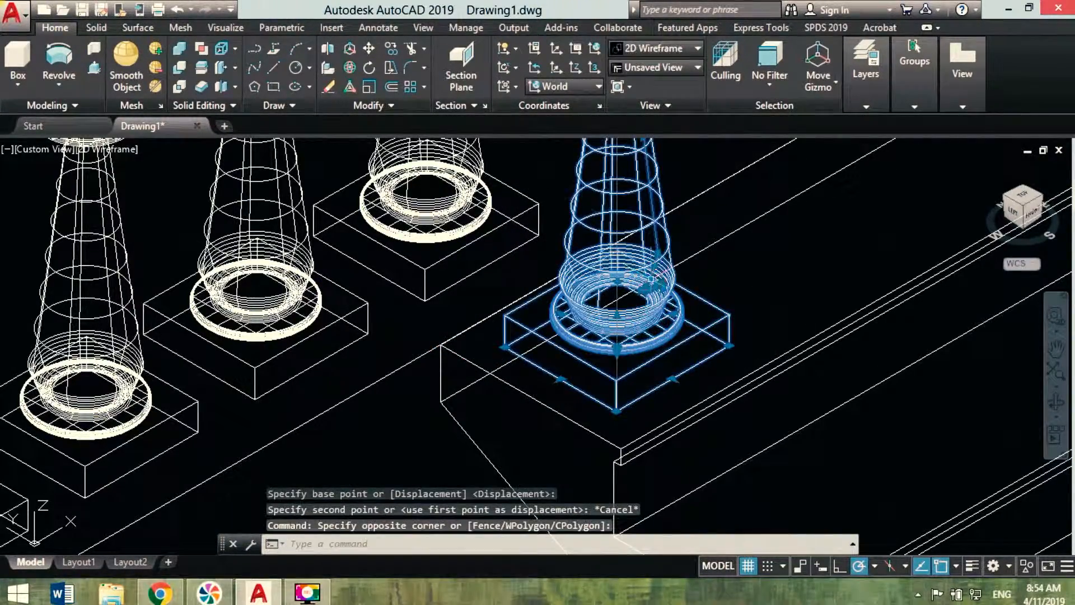
{"action": "left_click", "coordinate": [370, 54]}
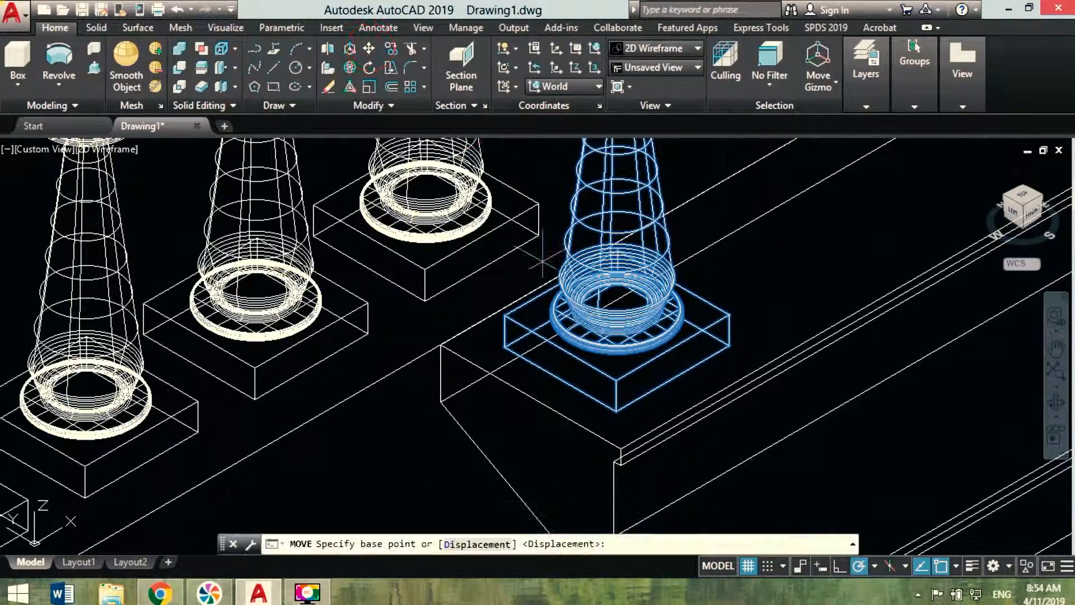
{"action": "left_click", "coordinate": [617, 411]}
{"action": "middle_click_drag", "start_coordinate": [686, 453], "coordinate": [650, 287]}
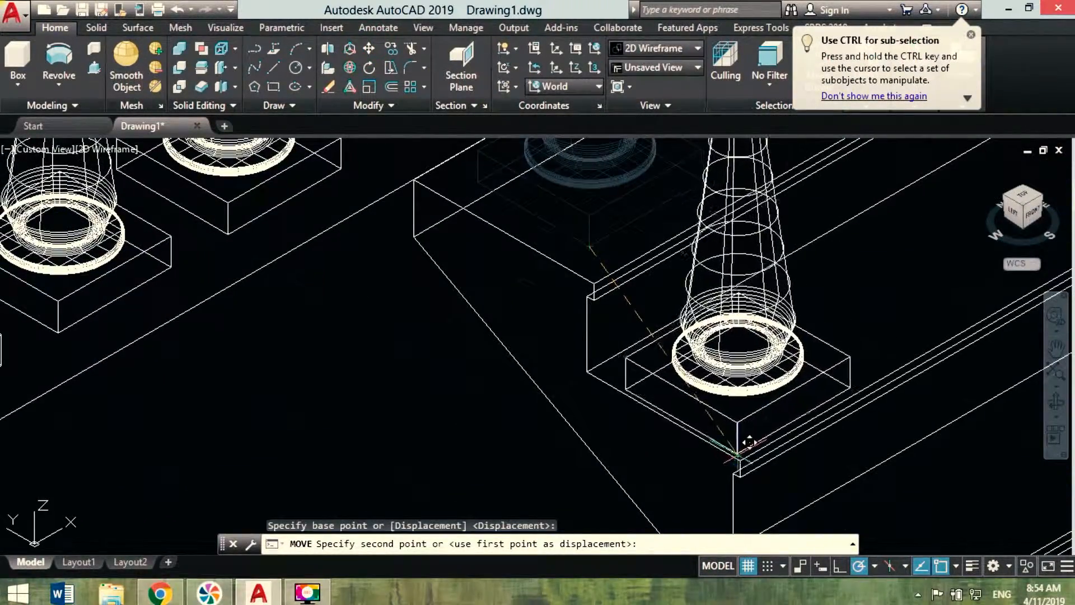
{"action": "left_click", "coordinate": [739, 459]}
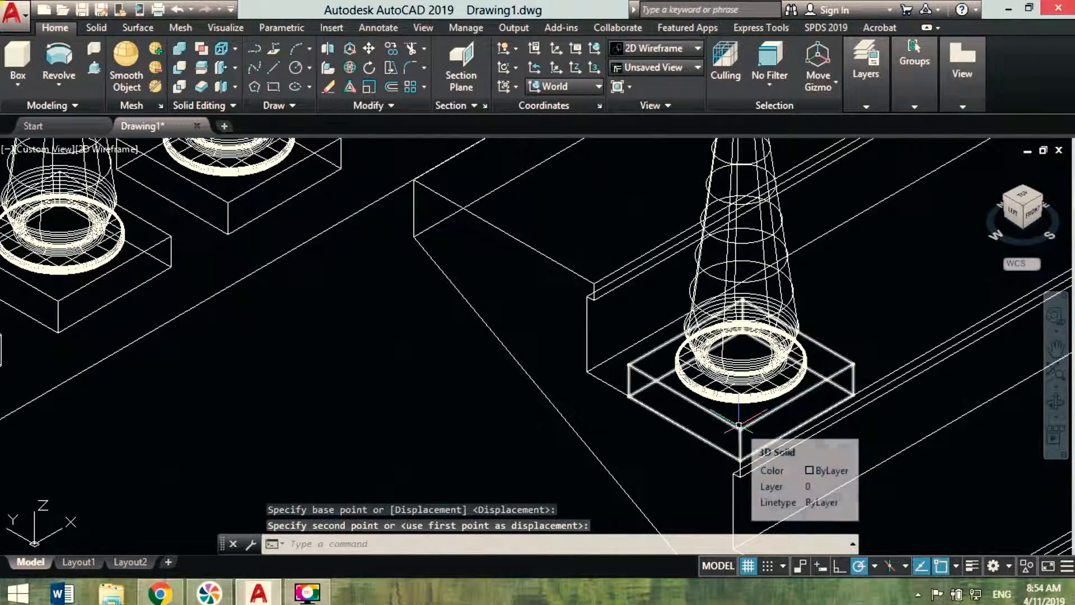
{"action": "key", "text": "ctrl+z"}
{"action": "key", "text": "Escape"}
Copy the top tread's baluster and base to the front-left corner of the second stair tread
{"action": "left_click", "coordinate": [686, 290]}
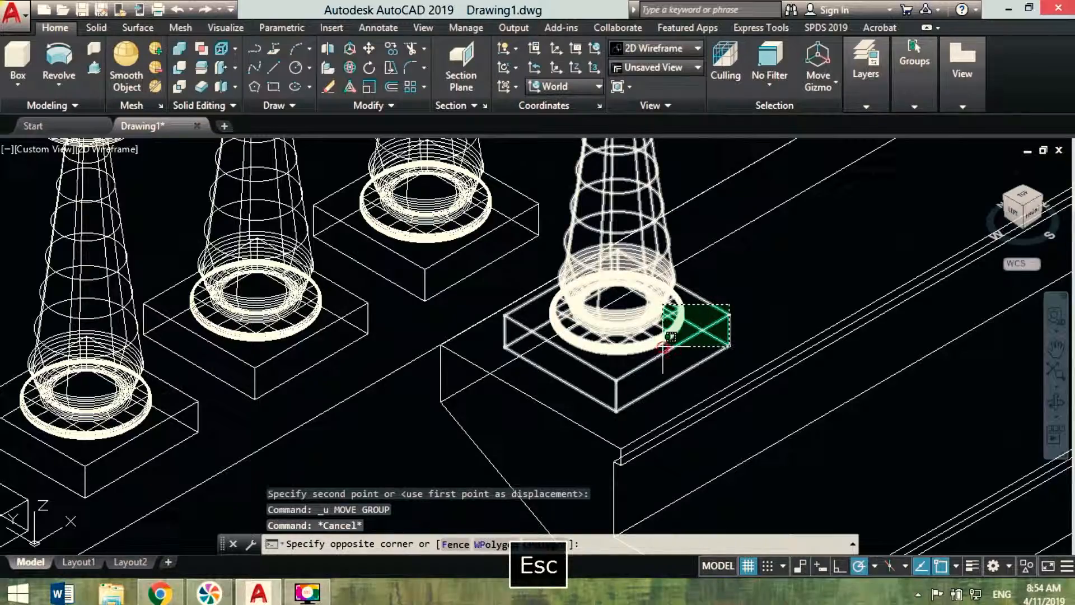
{"action": "left_click", "coordinate": [666, 339]}
{"action": "type", "text": "co"}
{"action": "key", "text": "Return"}
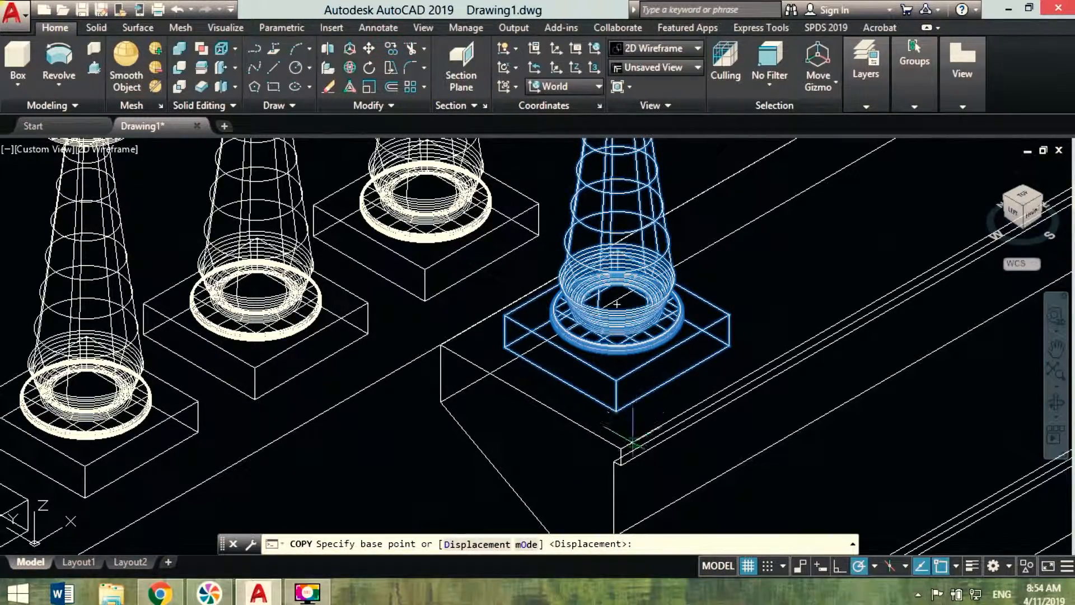
{"action": "left_click", "coordinate": [616, 413]}
{"action": "middle_click_drag", "start_coordinate": [688, 439], "coordinate": [711, 392]}
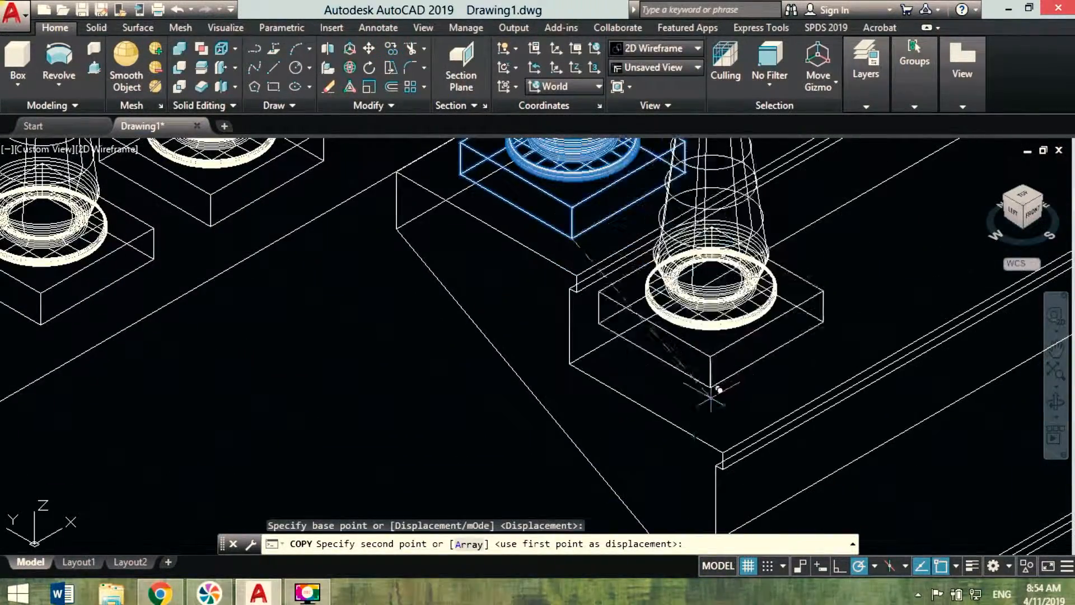
{"action": "left_click", "coordinate": [731, 444]}
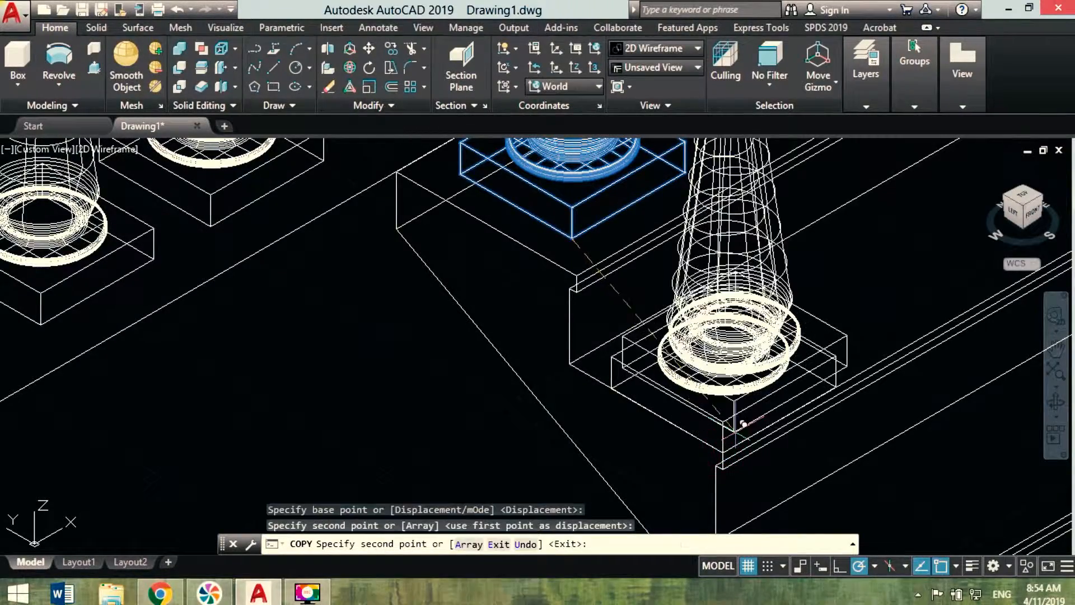
Place further copies of the baluster and base at the front-left corners of the remaining four lower stair treads
{"action": "middle_click_drag", "start_coordinate": [731, 444], "coordinate": [770, 367]}
{"action": "left_click", "coordinate": [775, 451]}
{"action": "left_click", "coordinate": [794, 434]}
{"action": "left_click", "coordinate": [781, 422]}
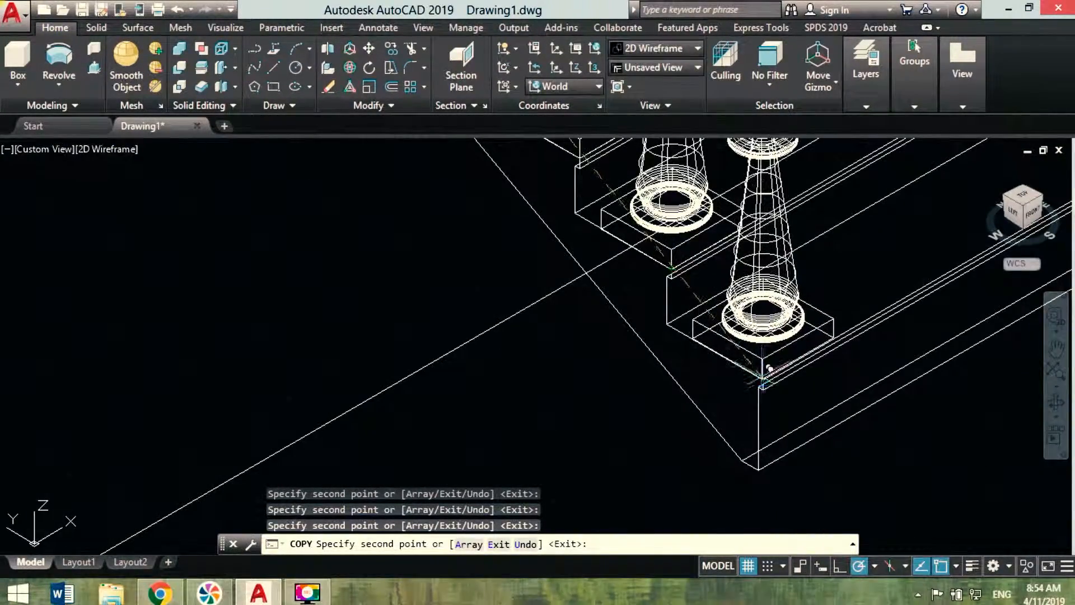
{"action": "scroll", "coordinate": [761, 379], "scroll_direction": "down", "scroll_amount": 3}
{"action": "key", "text": "Escape"}
{"action": "scroll", "coordinate": [647, 401], "scroll_direction": "down", "scroll_amount": 2}
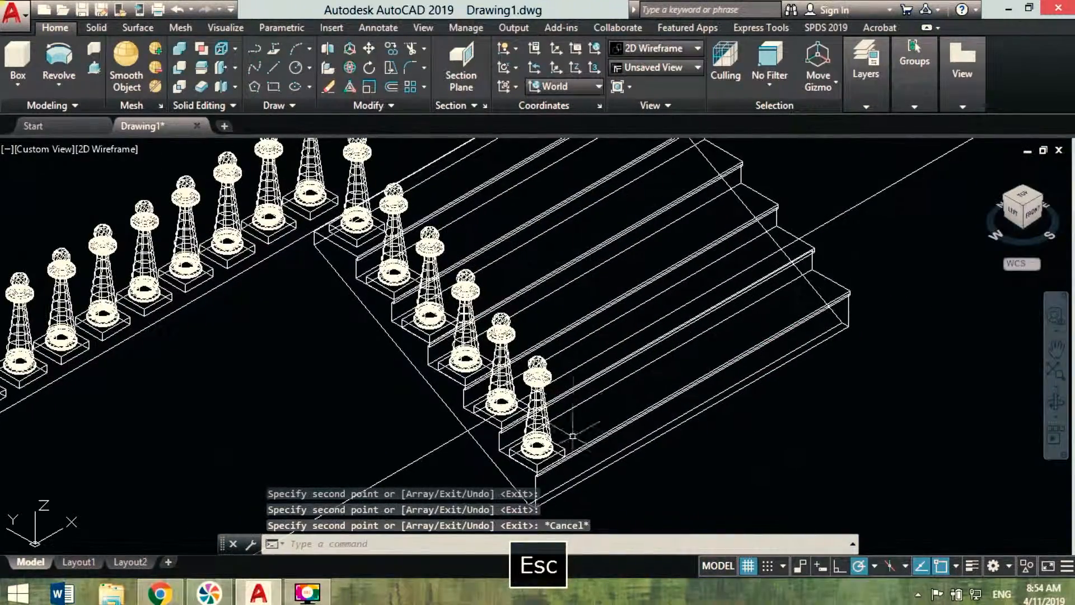
In the top view, move the five lower stair balusters and bases horizontally inward to line up with the top tread's baluster
{"action": "middle_click_drag", "start_coordinate": [647, 400], "coordinate": [641, 439]}
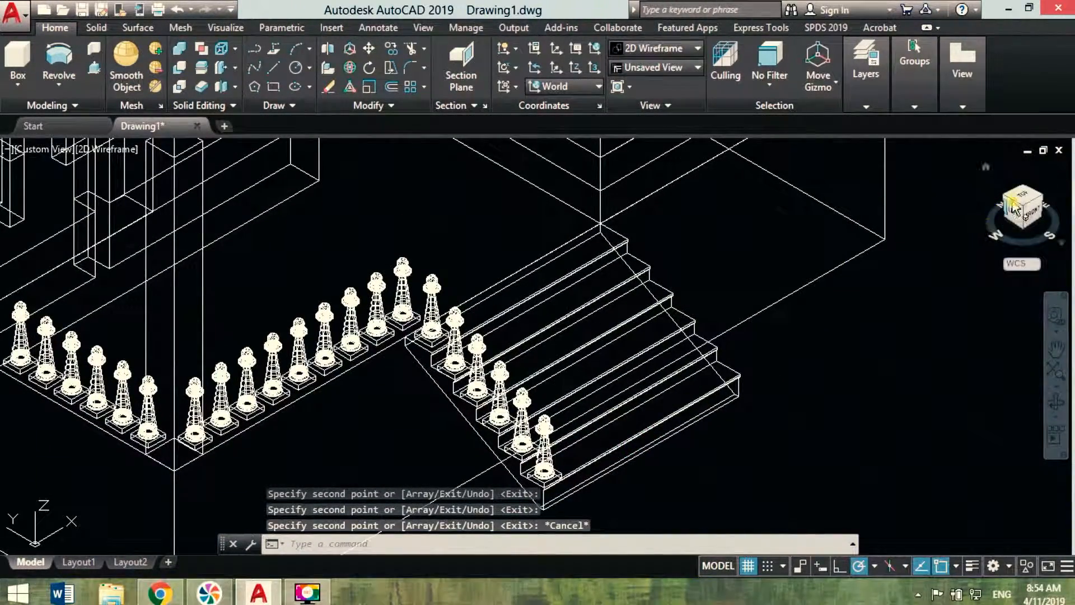
{"action": "left_click", "coordinate": [1024, 196]}
{"action": "middle_click_drag", "start_coordinate": [552, 428], "coordinate": [482, 263]}
{"action": "scroll", "coordinate": [482, 263], "scroll_direction": "up", "scroll_amount": 8}
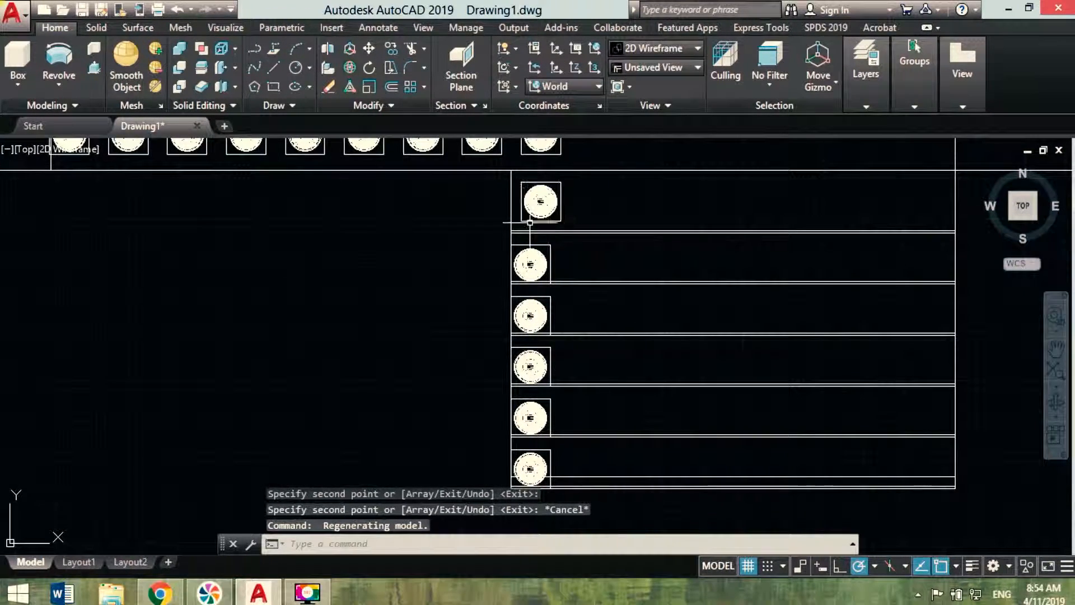
{"action": "left_click", "coordinate": [469, 232]}
{"action": "left_click", "coordinate": [584, 496]}
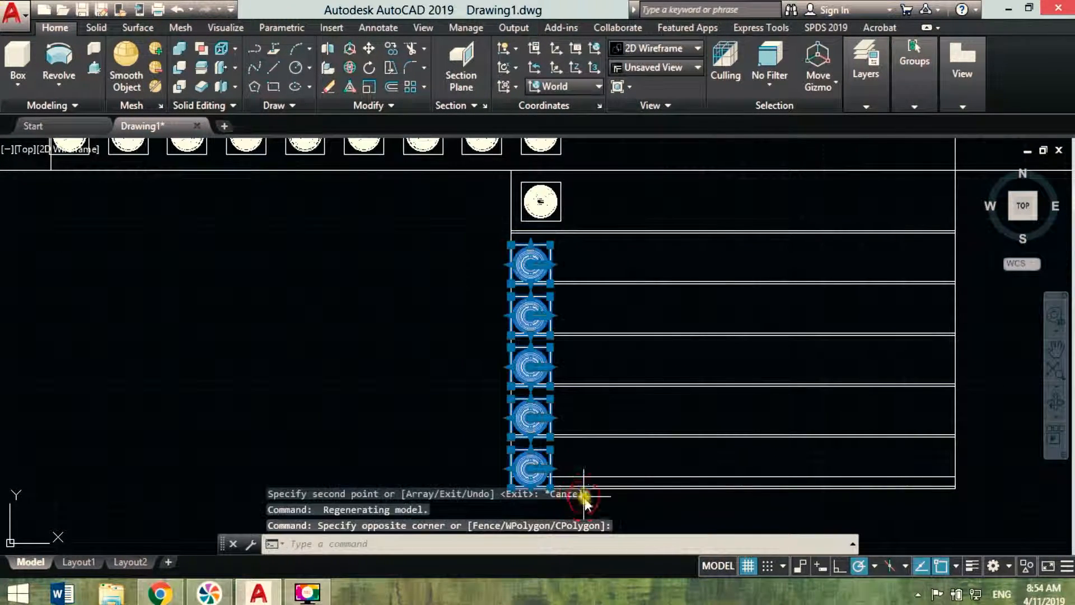
{"action": "left_click", "coordinate": [372, 47]}
{"action": "left_click", "coordinate": [383, 338]}
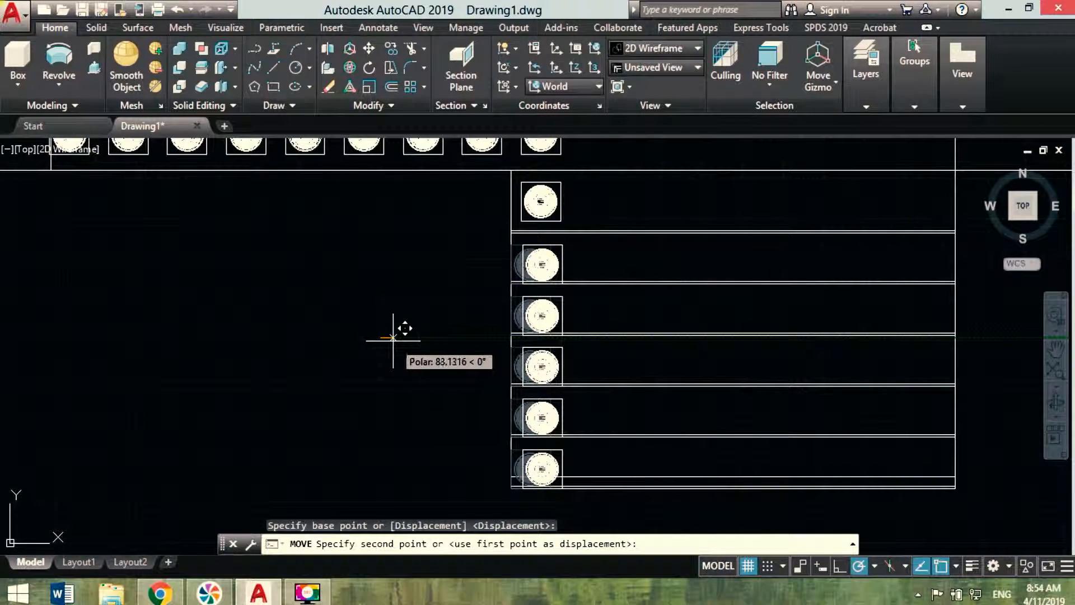
{"action": "left_click", "coordinate": [392, 339]}
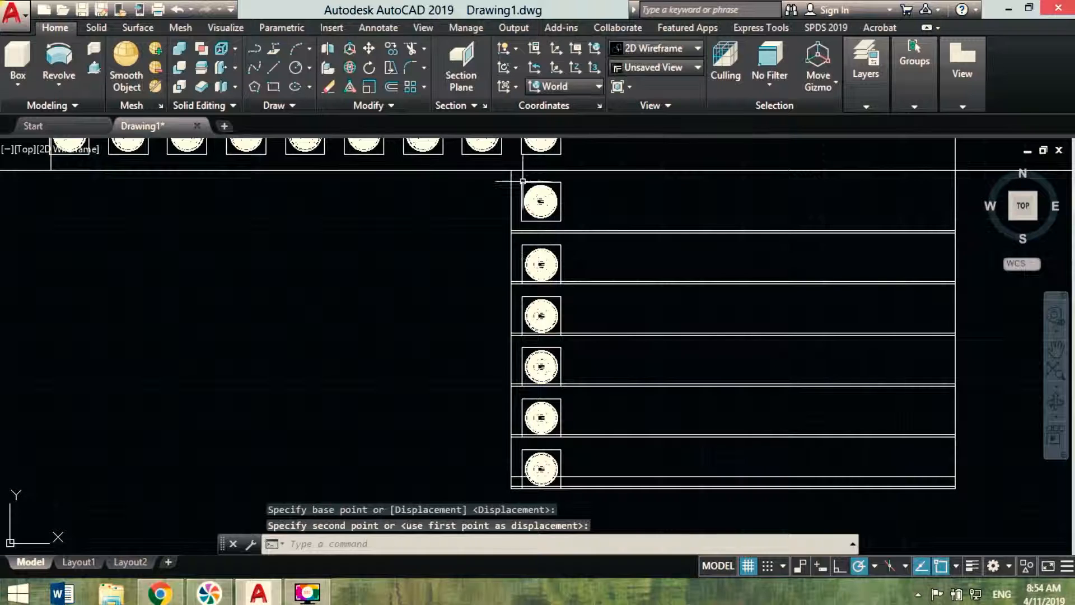
Copy all six stair balusters with their bases straight across to the right ends of the treads
{"action": "left_click_drag", "start_coordinate": [494, 181], "coordinate": [601, 494]}
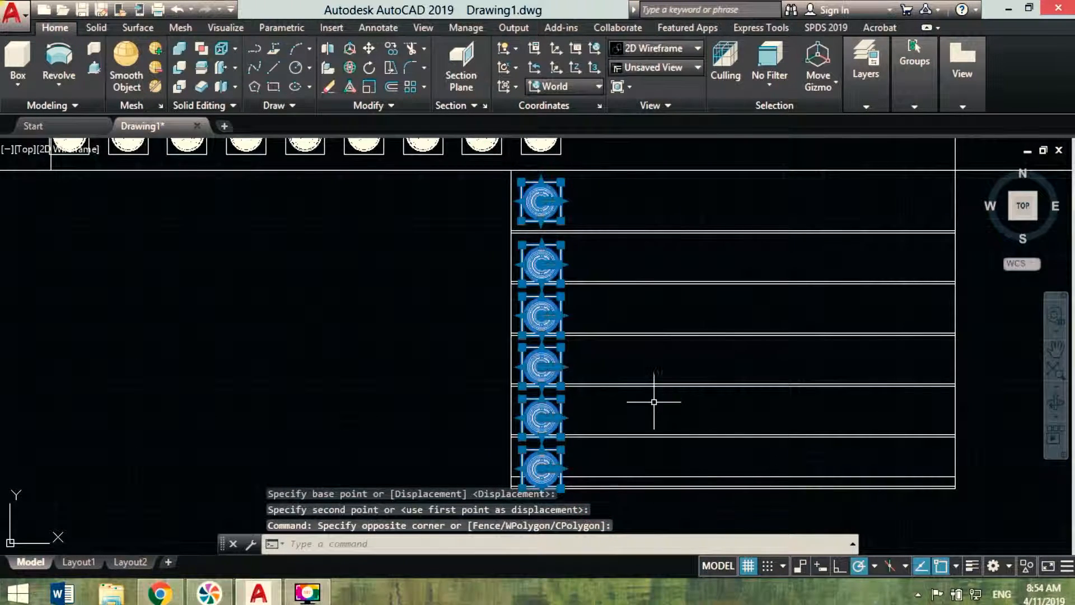
{"action": "scroll", "coordinate": [653, 398], "scroll_direction": "down", "scroll_amount": 2}
{"action": "middle_click_drag", "start_coordinate": [751, 397], "coordinate": [552, 365]}
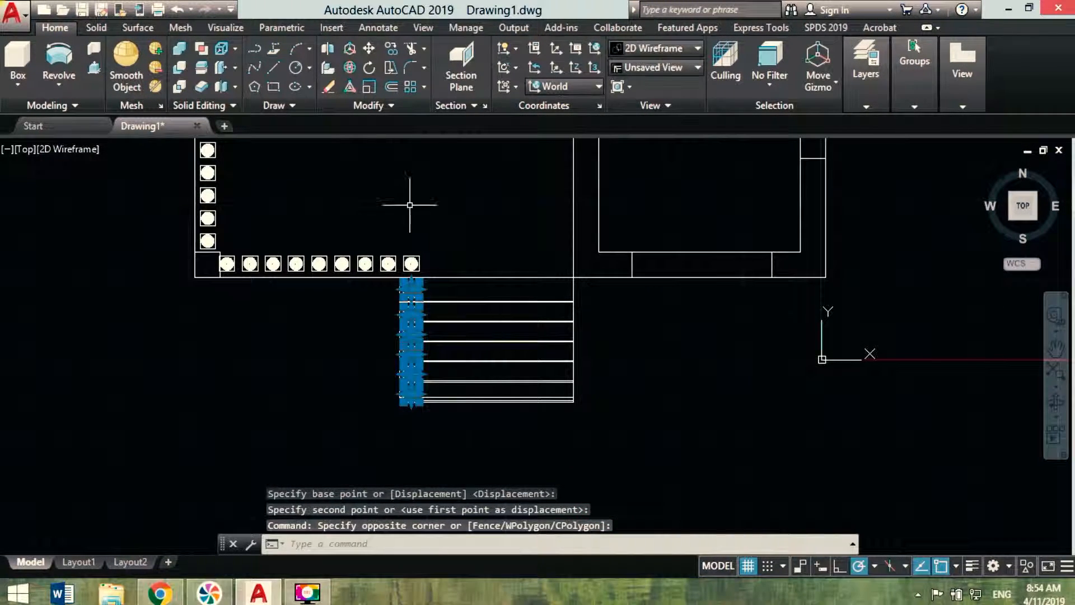
{"action": "left_click", "coordinate": [393, 51]}
{"action": "left_click", "coordinate": [414, 466]}
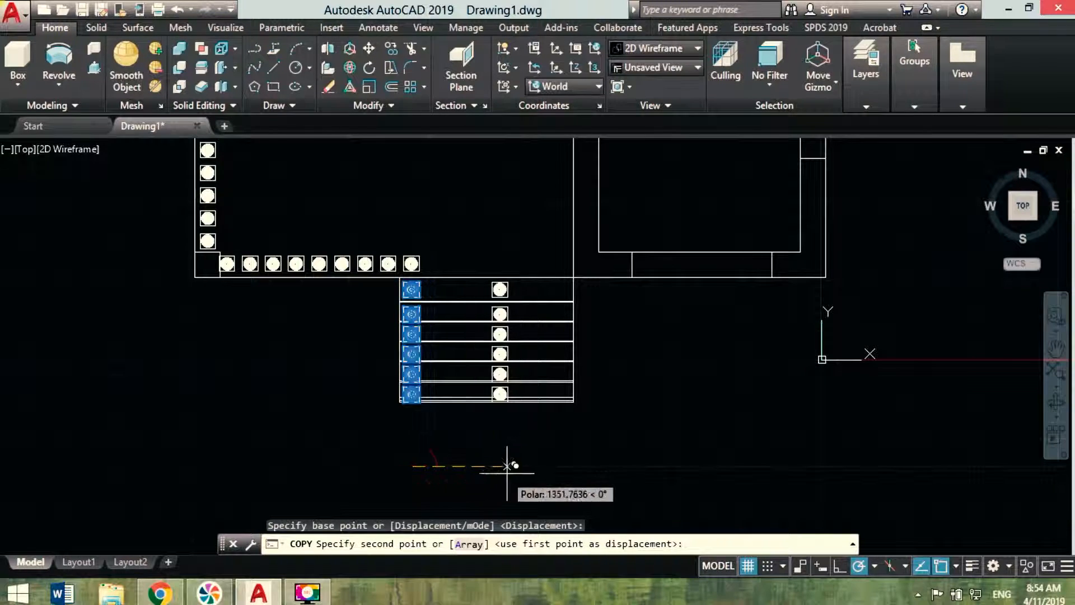
{"action": "left_click", "coordinate": [565, 465]}
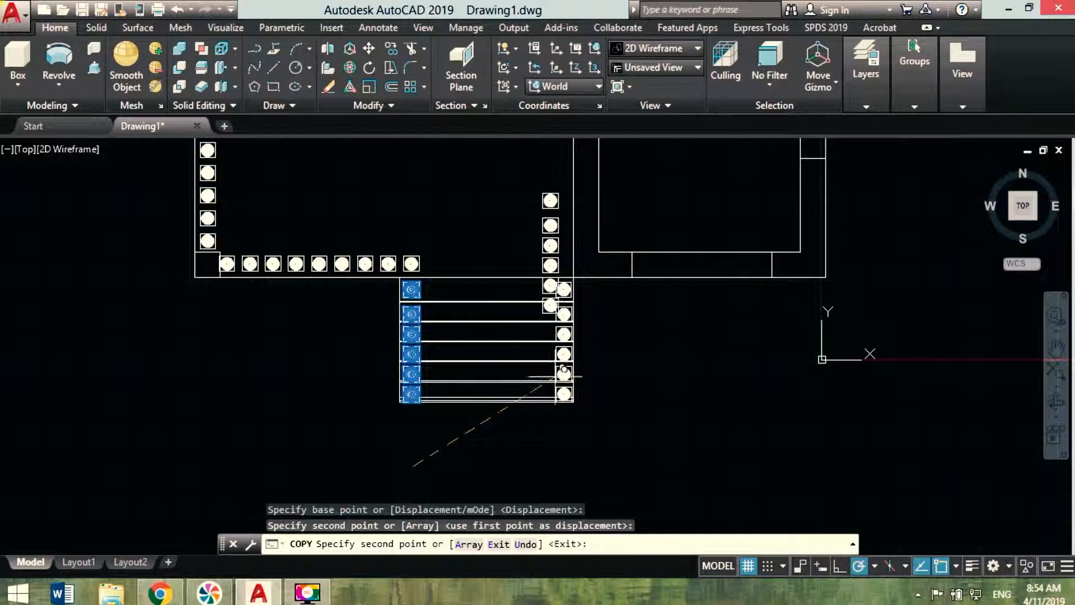
{"action": "key", "text": "Escape"}
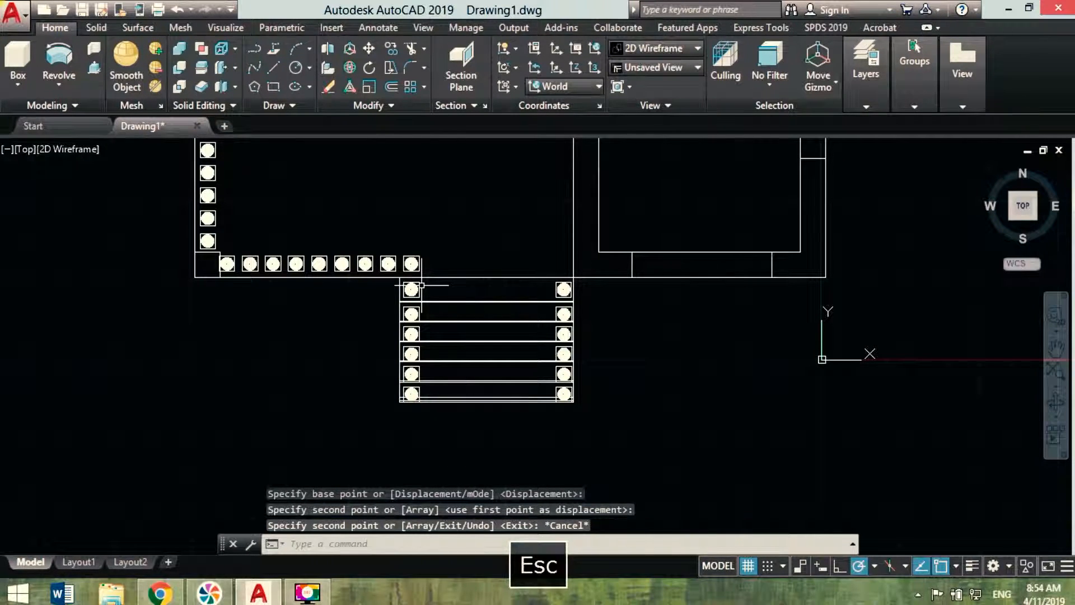
{"action": "scroll", "coordinate": [564, 289], "scroll_direction": "up", "scroll_amount": 4}
{"action": "left_click", "coordinate": [571, 291]}
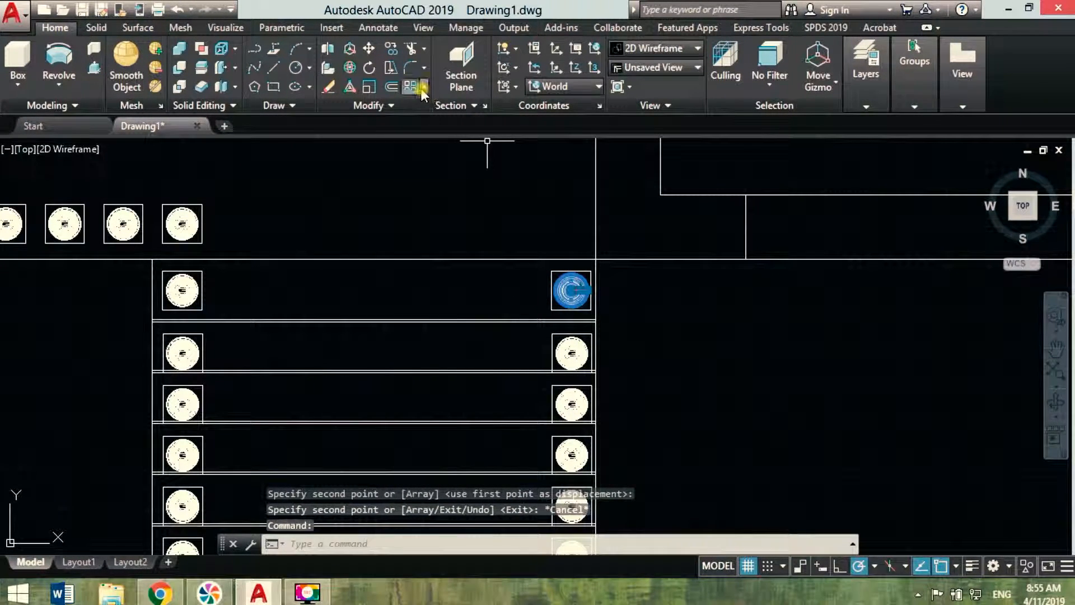
{"action": "left_click", "coordinate": [376, 49]}
{"action": "key", "text": "Escape"}
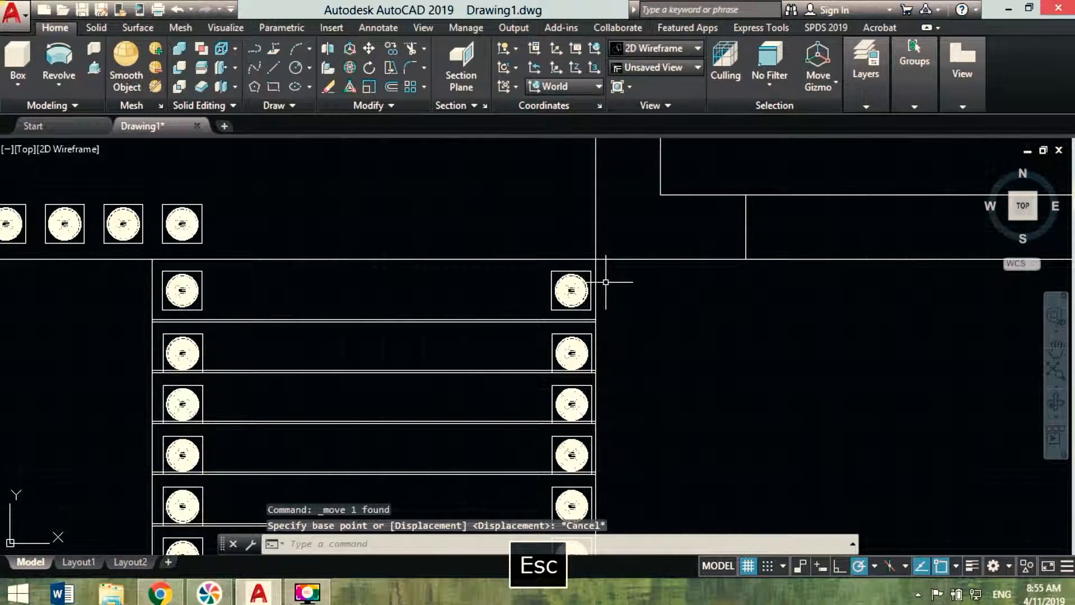
{"action": "type", "text": "co"}
{"action": "key", "text": "Return"}
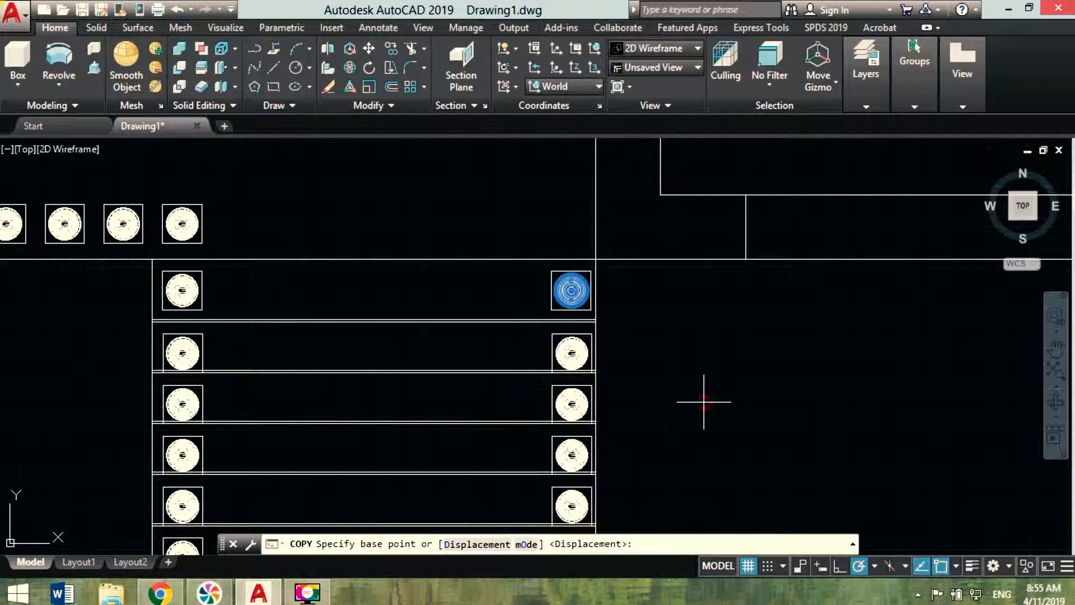
{"action": "left_click", "coordinate": [704, 392]}
{"action": "key", "text": "Escape"}
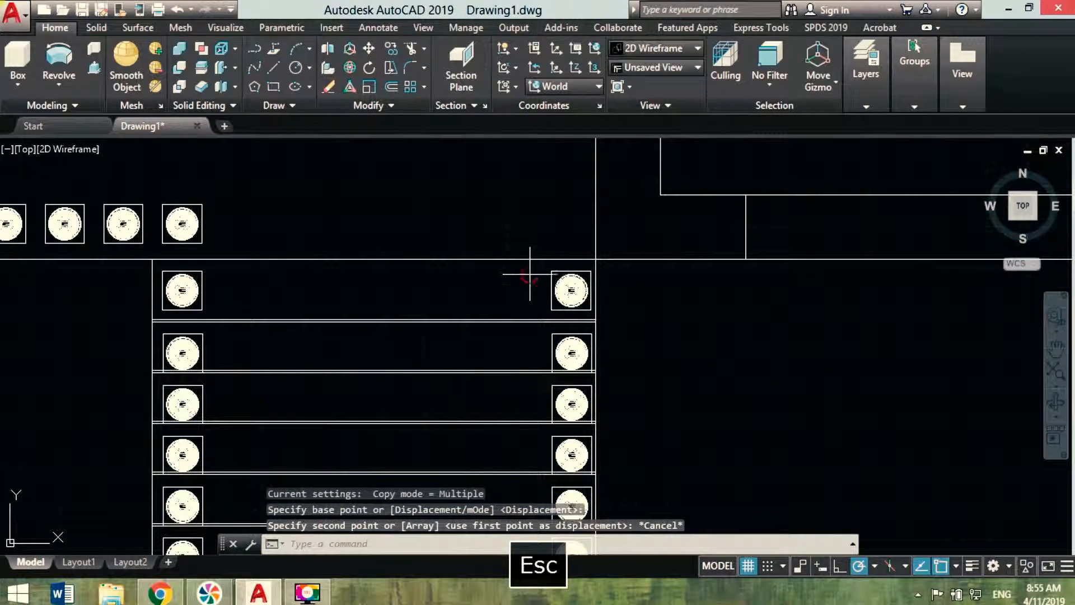
Copy the top-right stair baluster and base straight back onto the porch, in line with the front railing row, and return to the isometric view
{"action": "left_click", "coordinate": [572, 300]}
{"action": "left_click", "coordinate": [552, 290]}
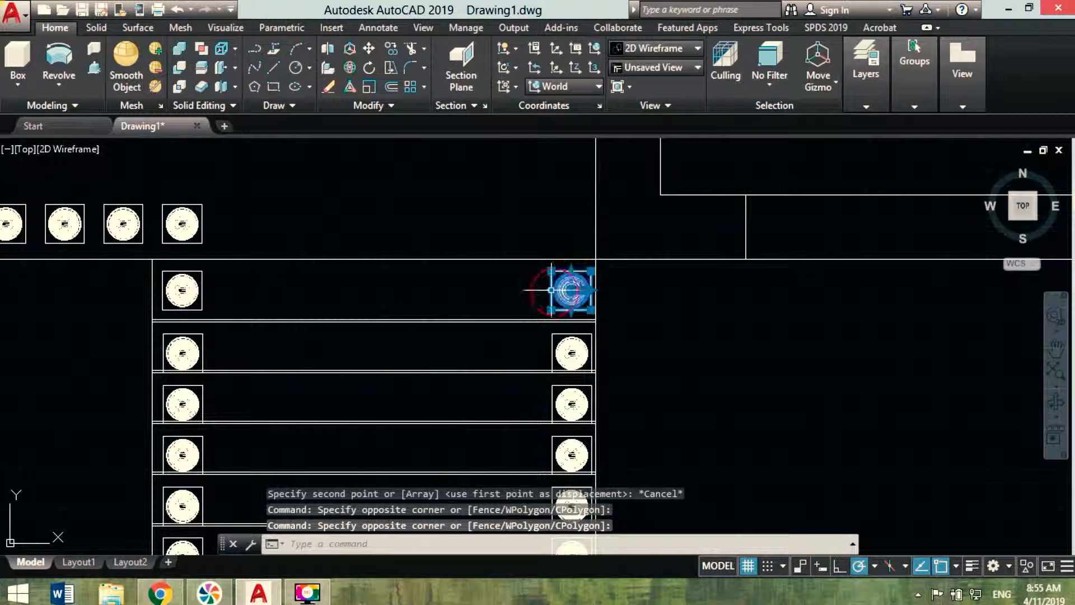
{"action": "left_click", "coordinate": [390, 50]}
{"action": "left_click", "coordinate": [690, 424]}
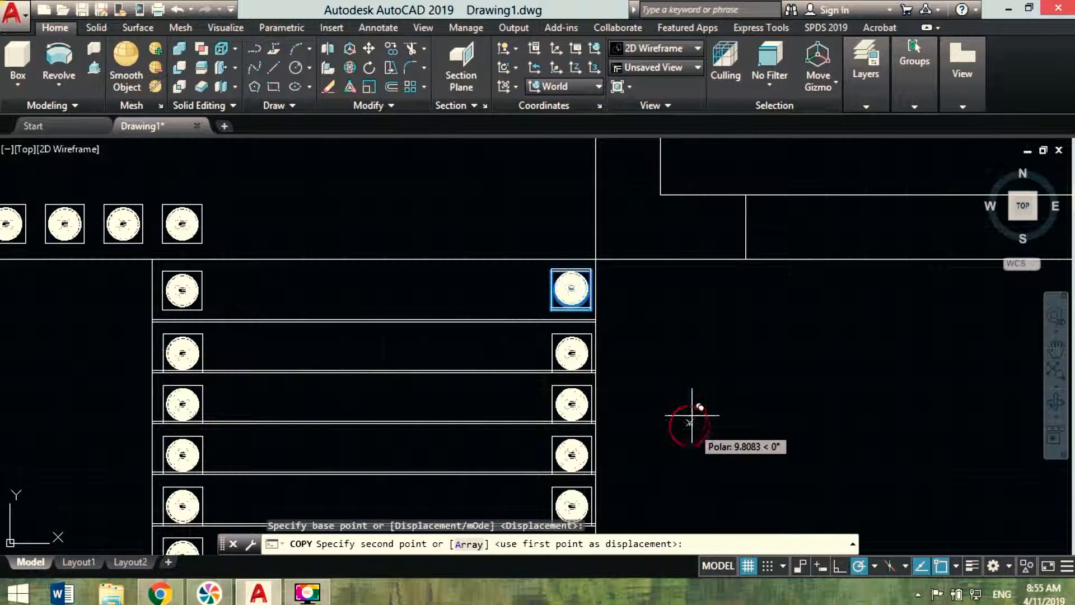
{"action": "left_click", "coordinate": [690, 360]}
{"action": "key", "text": "Escape"}
{"action": "scroll", "coordinate": [689, 384], "scroll_direction": "down", "scroll_amount": 4}
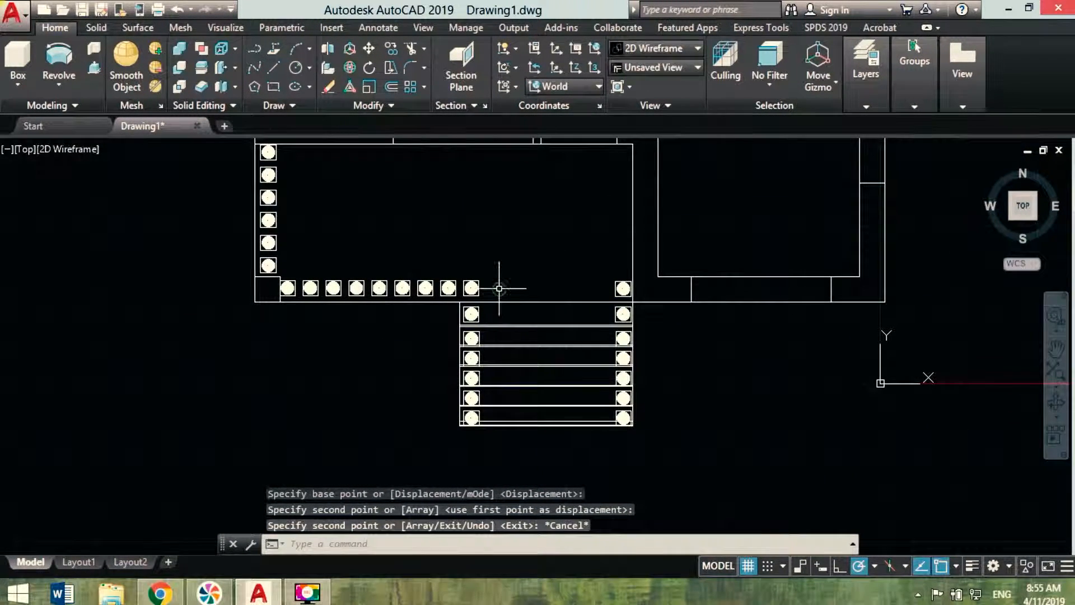
{"action": "middle_click_drag", "start_coordinate": [499, 276], "coordinate": [530, 341]}
{"action": "key", "text": "Escape"}
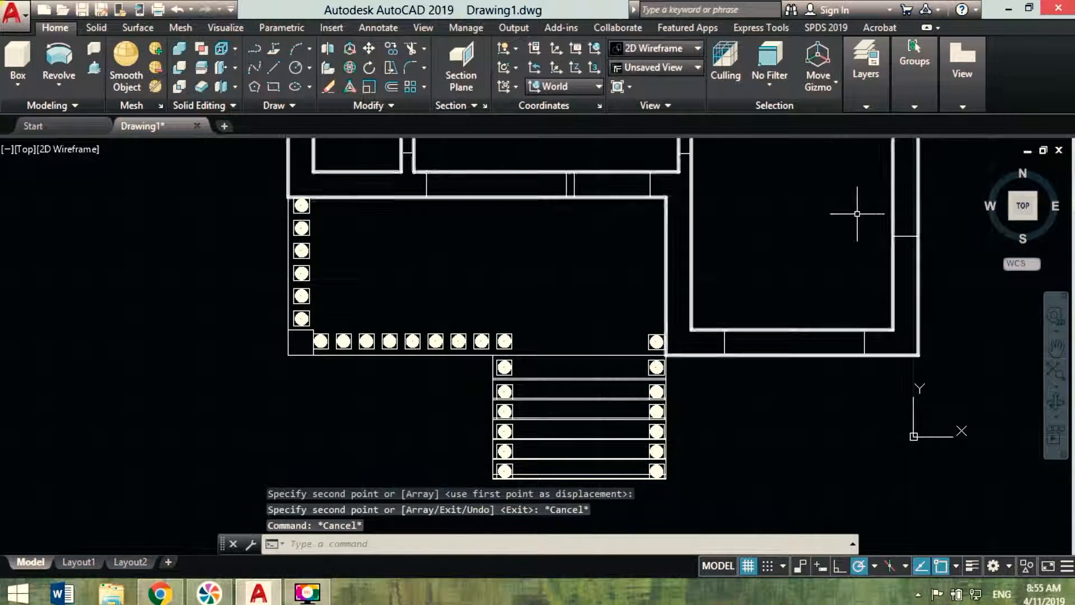
{"action": "left_click", "coordinate": [987, 168]}
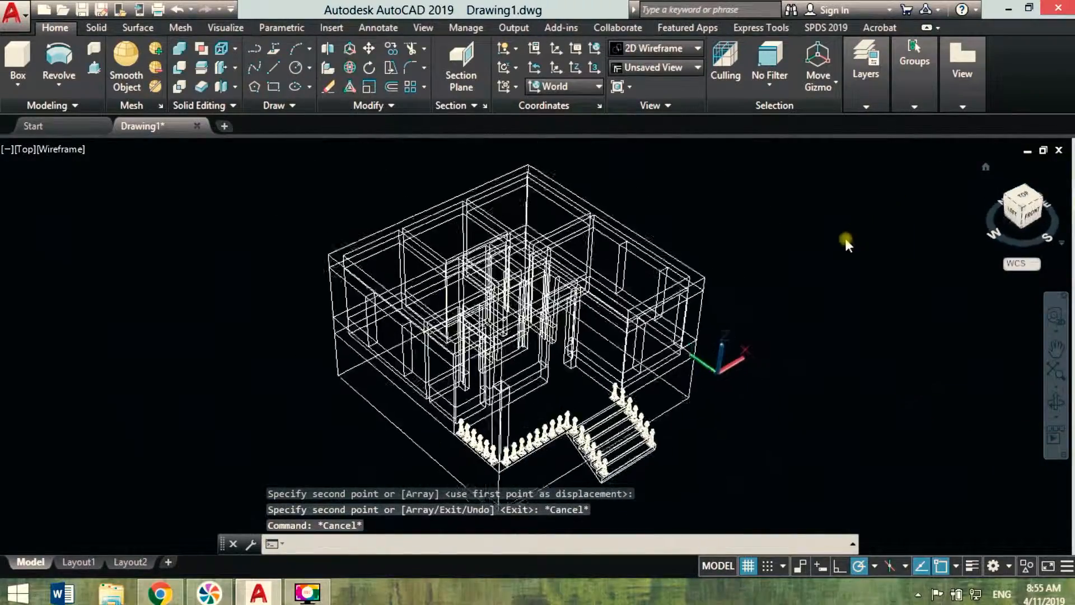
{"action": "middle_click_drag", "start_coordinate": [726, 423], "coordinate": [703, 347]}
{"action": "scroll", "coordinate": [703, 348], "scroll_direction": "up", "scroll_amount": 4}
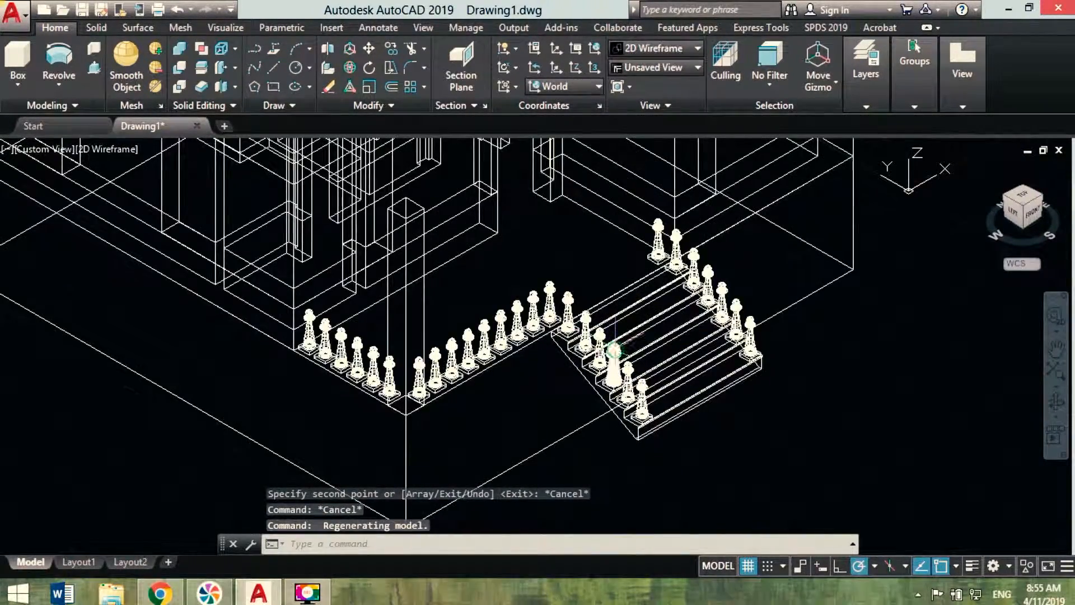
Start a 3D polyline at the ball centre of the rearmost left porch baluster and run it to the left row's front baluster
{"action": "scroll", "coordinate": [544, 316], "scroll_direction": "down", "scroll_amount": 2}
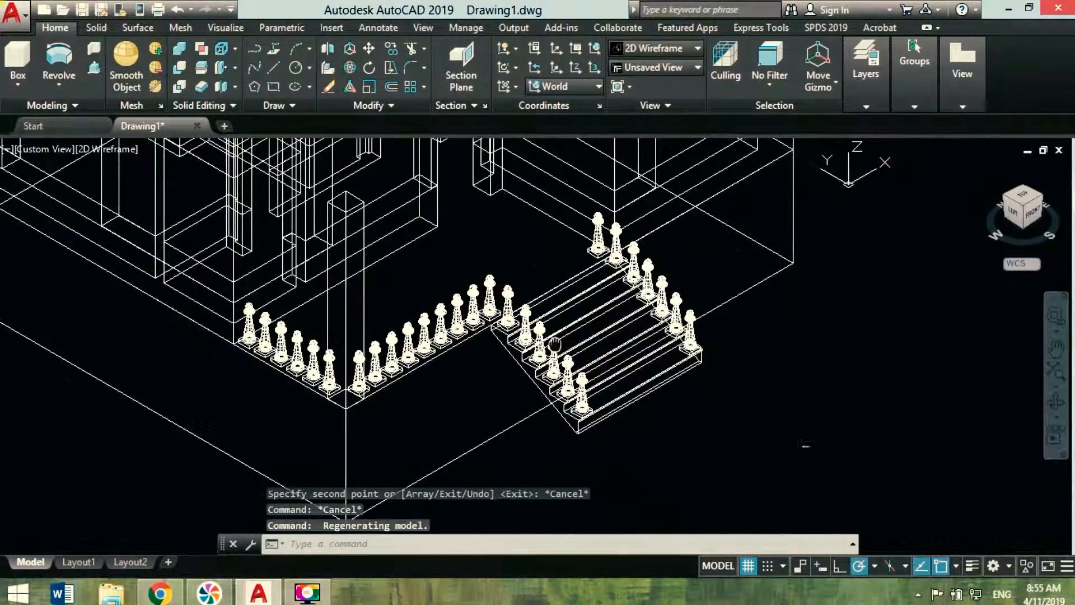
{"action": "left_click", "coordinate": [272, 51]}
{"action": "scroll", "coordinate": [249, 283], "scroll_direction": "up", "scroll_amount": 5}
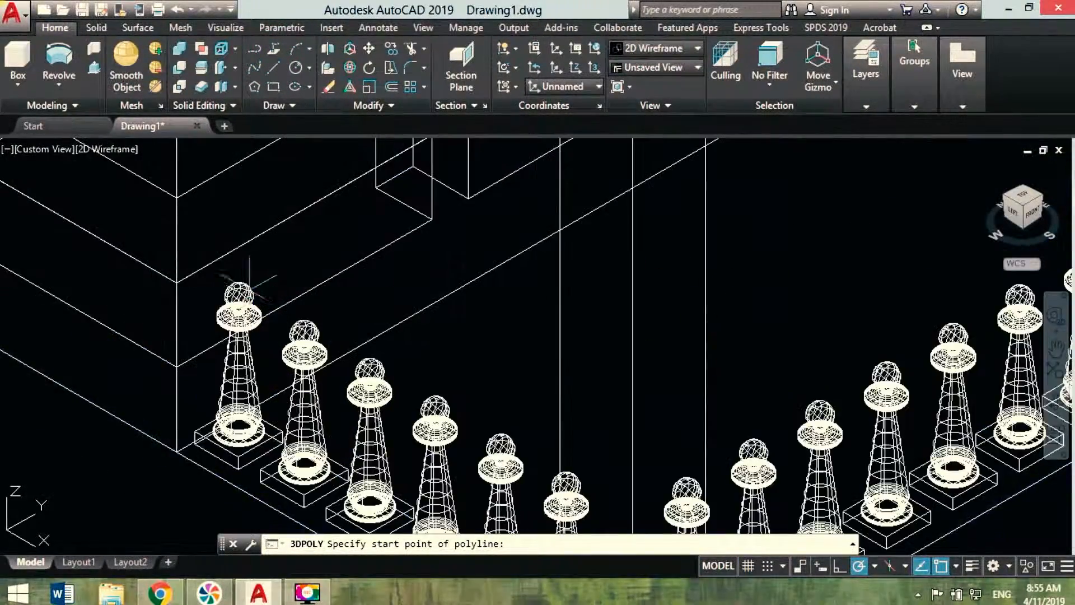
{"action": "scroll", "coordinate": [250, 288], "scroll_direction": "up", "scroll_amount": 4}
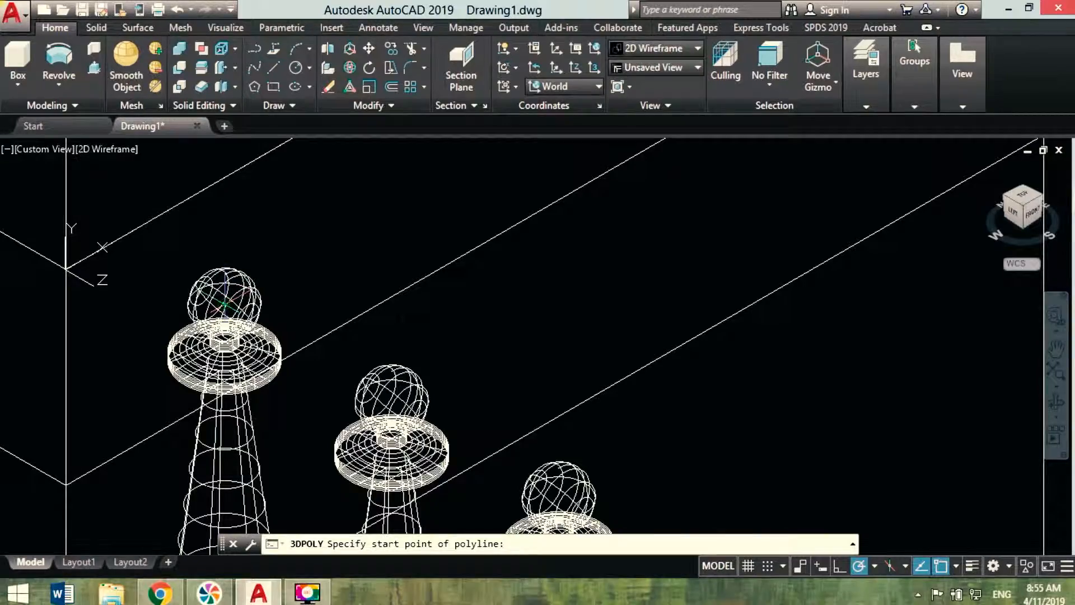
{"action": "left_click", "coordinate": [224, 304]}
{"action": "scroll", "coordinate": [313, 314], "scroll_direction": "down", "scroll_amount": 5}
{"action": "scroll", "coordinate": [479, 264], "scroll_direction": "up", "scroll_amount": 3}
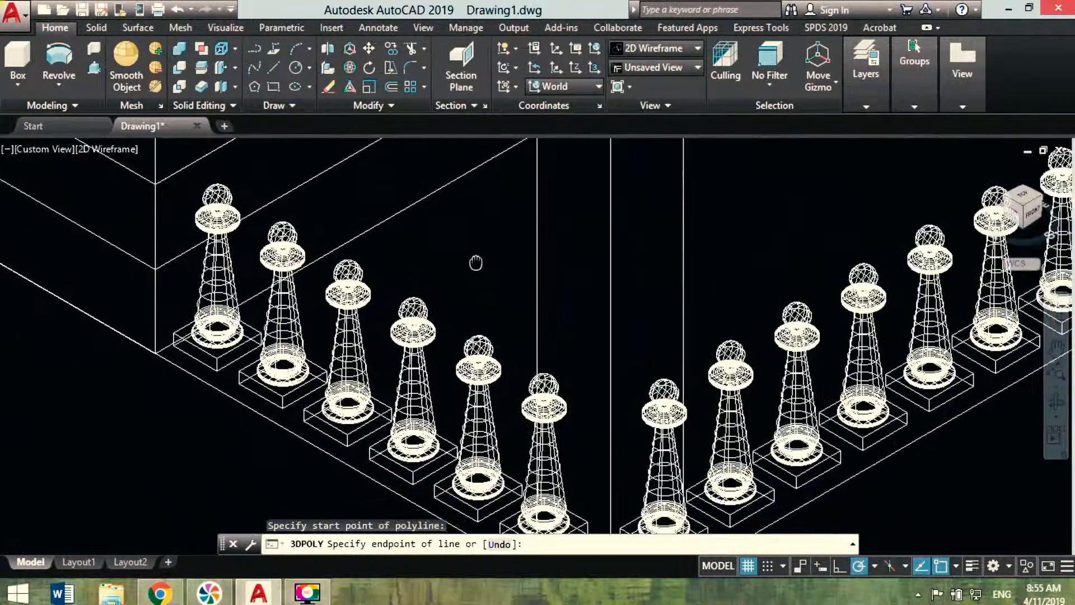
{"action": "scroll", "coordinate": [549, 353], "scroll_direction": "up", "scroll_amount": 2}
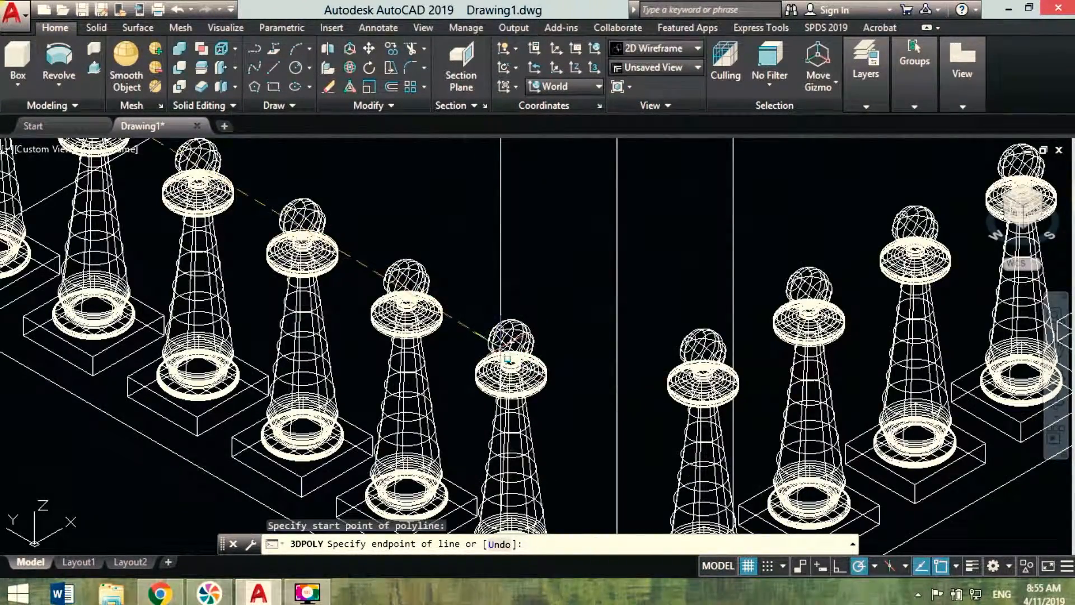
{"action": "scroll", "coordinate": [508, 358], "scroll_direction": "up", "scroll_amount": 3}
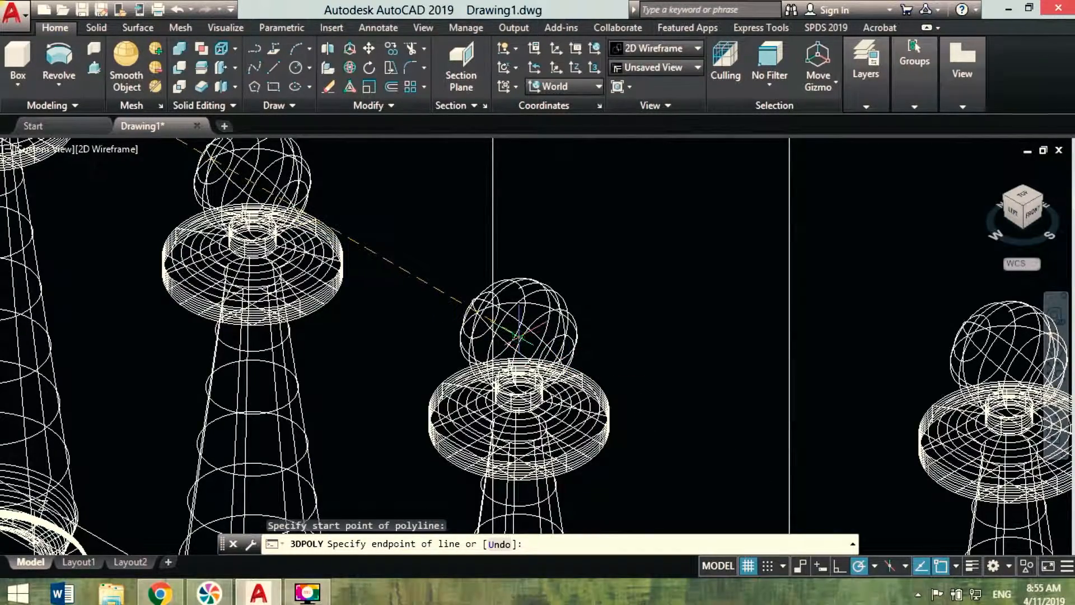
{"action": "middle_click_drag", "start_coordinate": [952, 380], "coordinate": [473, 359]}
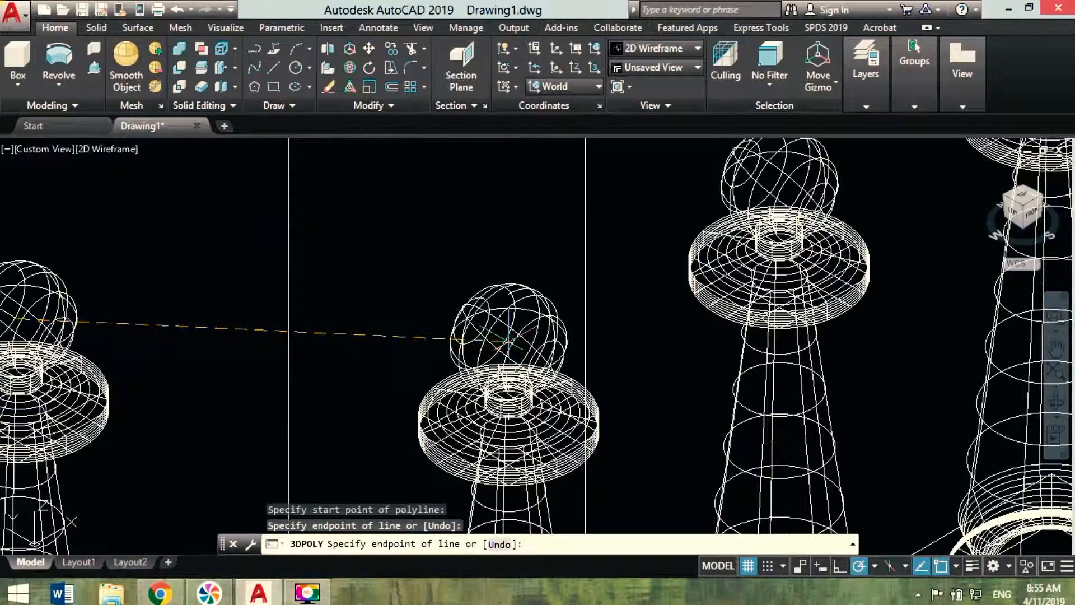
Continue the 3D polyline through the ball centres of the front row's end balusters and down to the lowest left stair baluster, then end it
{"action": "scroll", "coordinate": [510, 343], "scroll_direction": "down", "scroll_amount": 4}
{"action": "scroll", "coordinate": [570, 269], "scroll_direction": "up", "scroll_amount": 2}
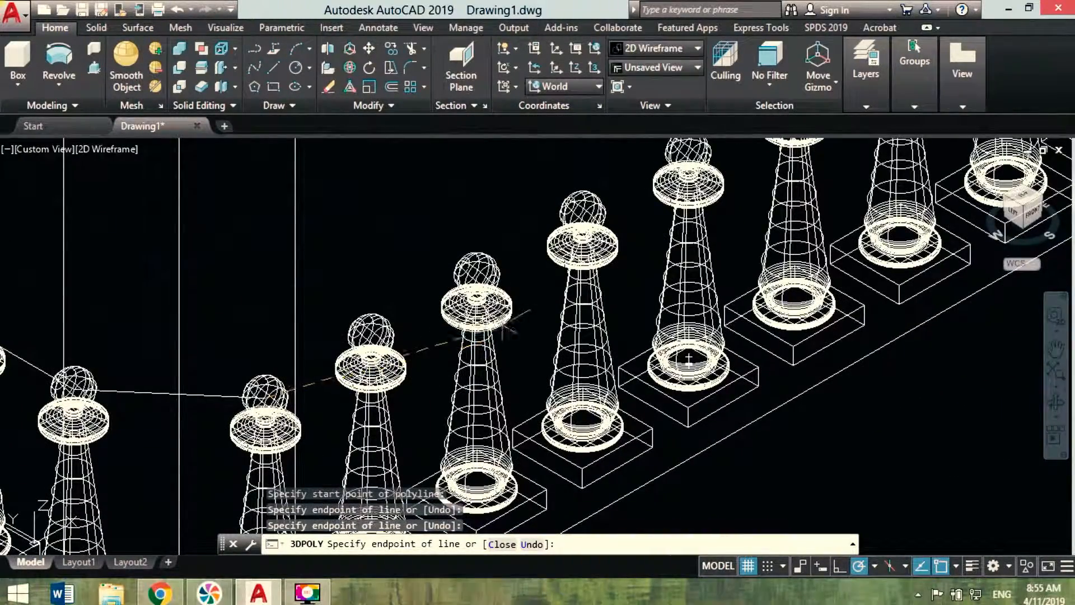
{"action": "scroll", "coordinate": [570, 272], "scroll_direction": "up", "scroll_amount": 4}
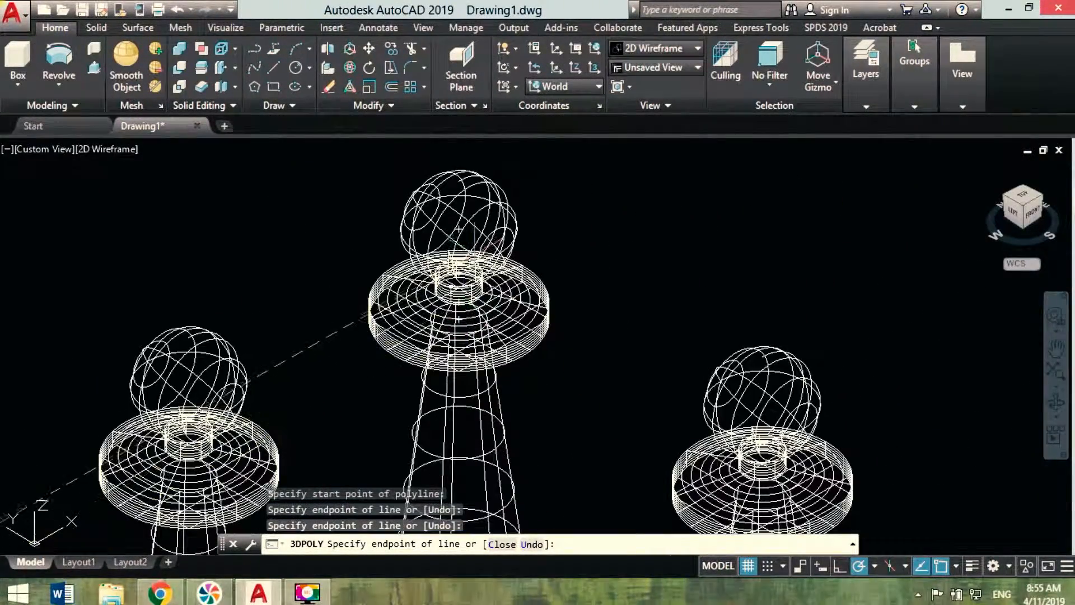
{"action": "left_click", "coordinate": [458, 228]}
{"action": "scroll", "coordinate": [458, 228], "scroll_direction": "down", "scroll_amount": 4}
{"action": "scroll", "coordinate": [392, 216], "scroll_direction": "up", "scroll_amount": 6}
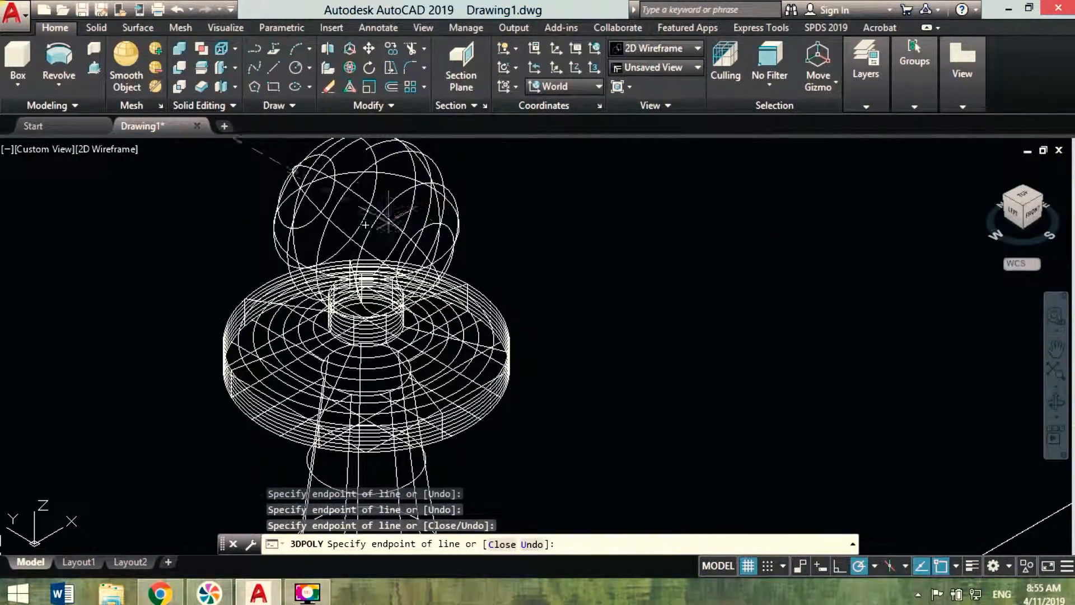
{"action": "scroll", "coordinate": [585, 417], "scroll_direction": "down", "scroll_amount": 5}
{"action": "scroll", "coordinate": [593, 431], "scroll_direction": "down", "scroll_amount": 3}
{"action": "scroll", "coordinate": [601, 329], "scroll_direction": "up", "scroll_amount": 7}
{"action": "right_click", "coordinate": [750, 356]}
{"action": "left_click", "coordinate": [765, 361]}
{"action": "scroll", "coordinate": [609, 280], "scroll_direction": "down", "scroll_amount": 6}
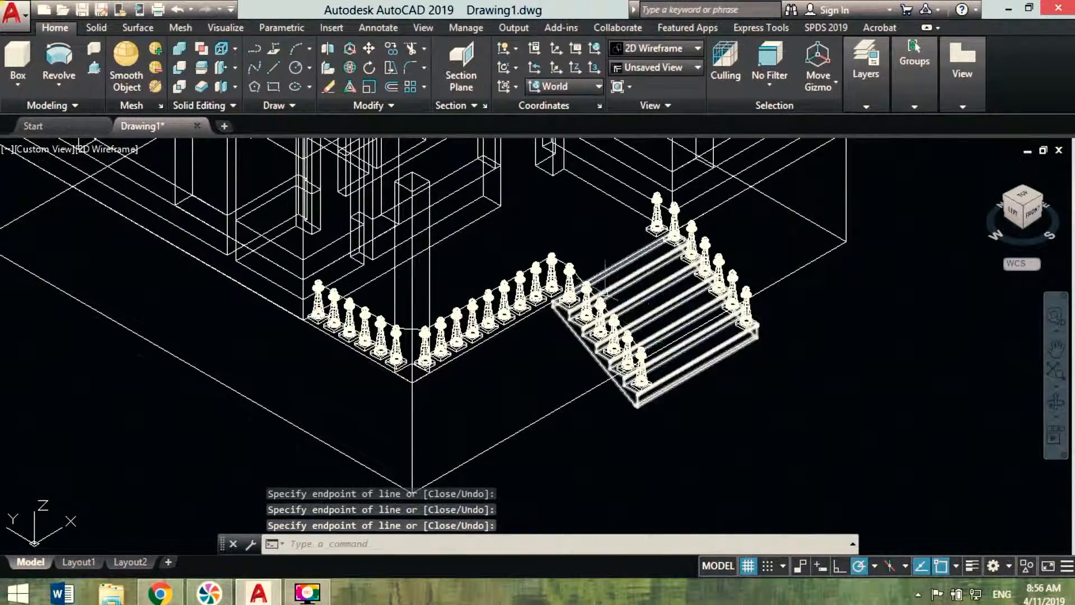
In the top view, stretch the polyline's diagonal corner vertex so the left and front railing segments meet at a right angle
{"action": "left_click", "coordinate": [1023, 194]}
{"action": "middle_click_drag", "start_coordinate": [432, 447], "coordinate": [523, 368]}
{"action": "scroll", "coordinate": [512, 359], "scroll_direction": "up", "scroll_amount": 9}
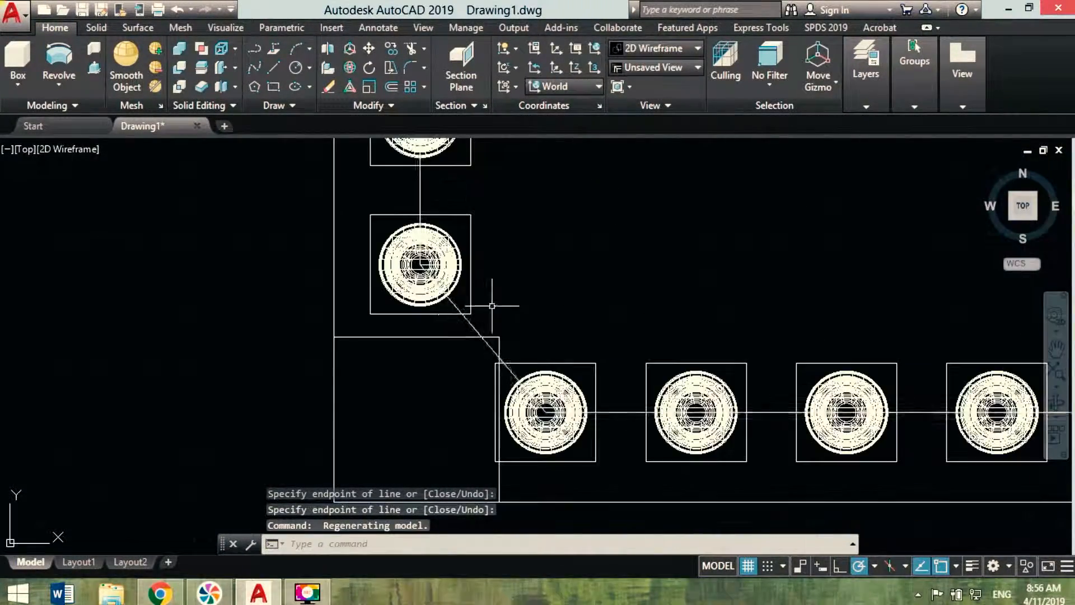
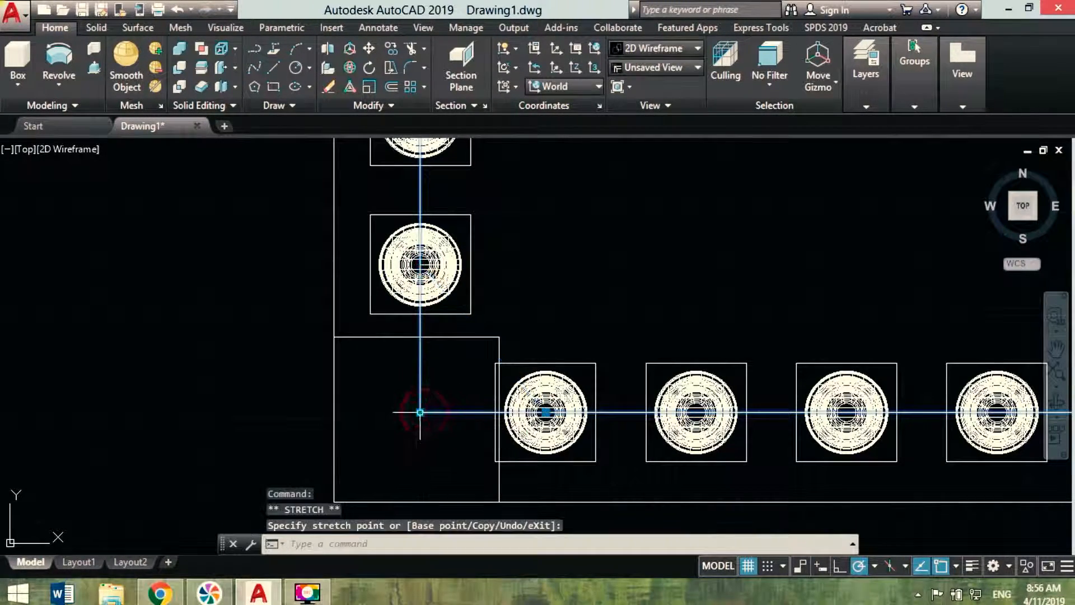
{"action": "key", "text": "Escape"}
Stretch the polyline's rear end beyond the last left porch baluster to the house wall
{"action": "scroll", "coordinate": [479, 414], "scroll_direction": "down", "scroll_amount": 8}
{"action": "scroll", "coordinate": [475, 314], "scroll_direction": "up", "scroll_amount": 9}
{"action": "left_click", "coordinate": [453, 410]}
{"action": "left_click", "coordinate": [418, 422]}
{"action": "left_click", "coordinate": [433, 300]}
{"action": "key", "text": "Escape"}
Stretch the polyline's lower end beyond the last stair baluster to the front edge of the bottom step
{"action": "scroll", "coordinate": [556, 355], "scroll_direction": "down", "scroll_amount": 6}
{"action": "middle_click_drag", "start_coordinate": [556, 355], "coordinate": [571, 365]}
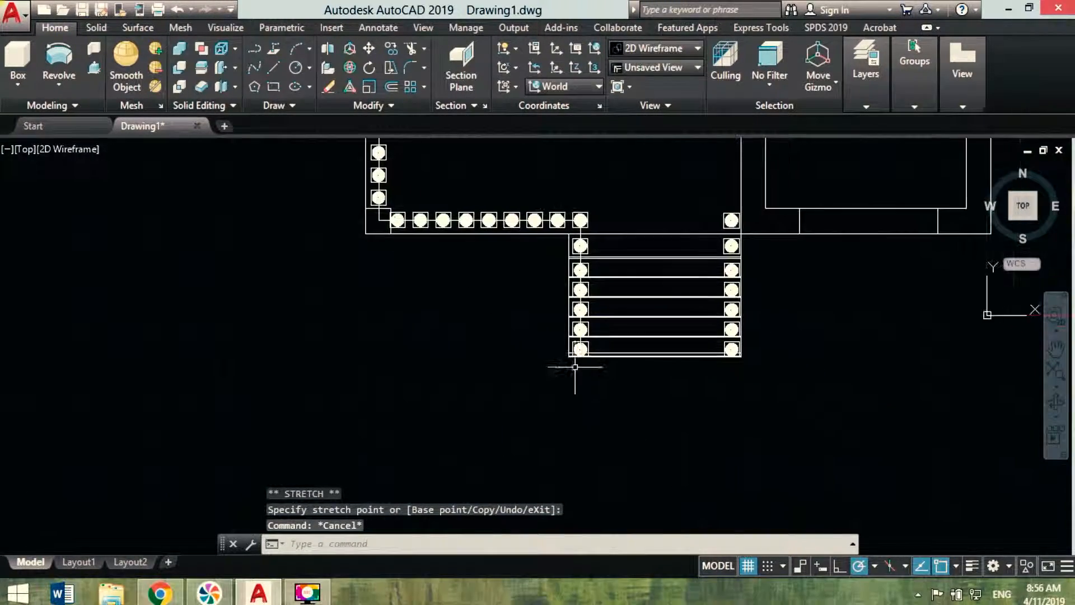
{"action": "scroll", "coordinate": [593, 358], "scroll_direction": "up", "scroll_amount": 6}
{"action": "scroll", "coordinate": [559, 294], "scroll_direction": "up", "scroll_amount": 4}
{"action": "left_click", "coordinate": [578, 240]}
{"action": "left_click", "coordinate": [518, 255]}
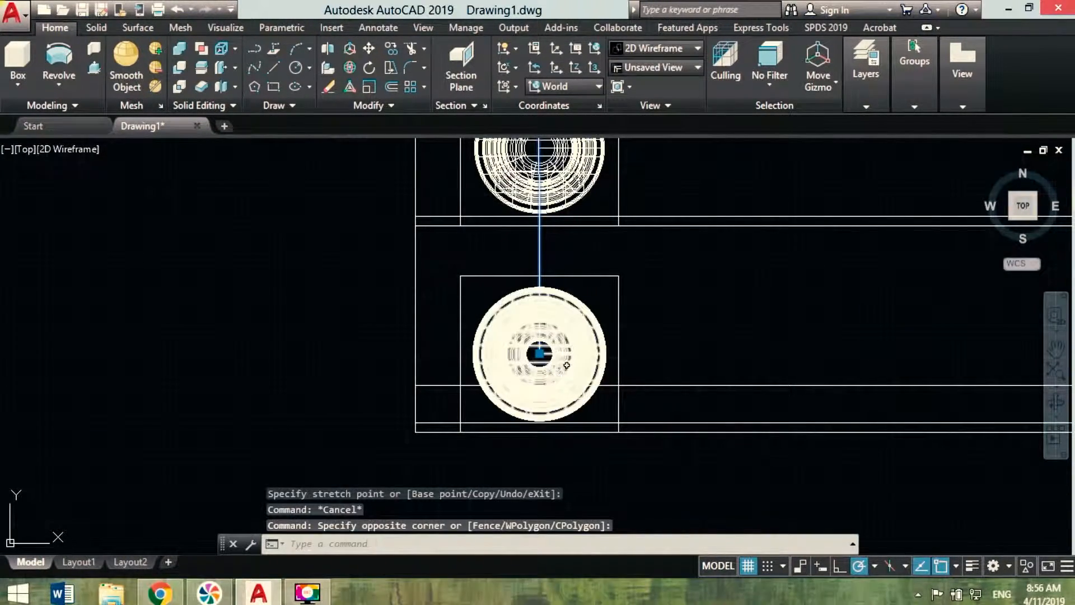
{"action": "scroll", "coordinate": [547, 356], "scroll_direction": "up", "scroll_amount": 4}
{"action": "left_click", "coordinate": [526, 349]}
{"action": "middle_click_drag", "start_coordinate": [528, 517], "coordinate": [546, 315]}
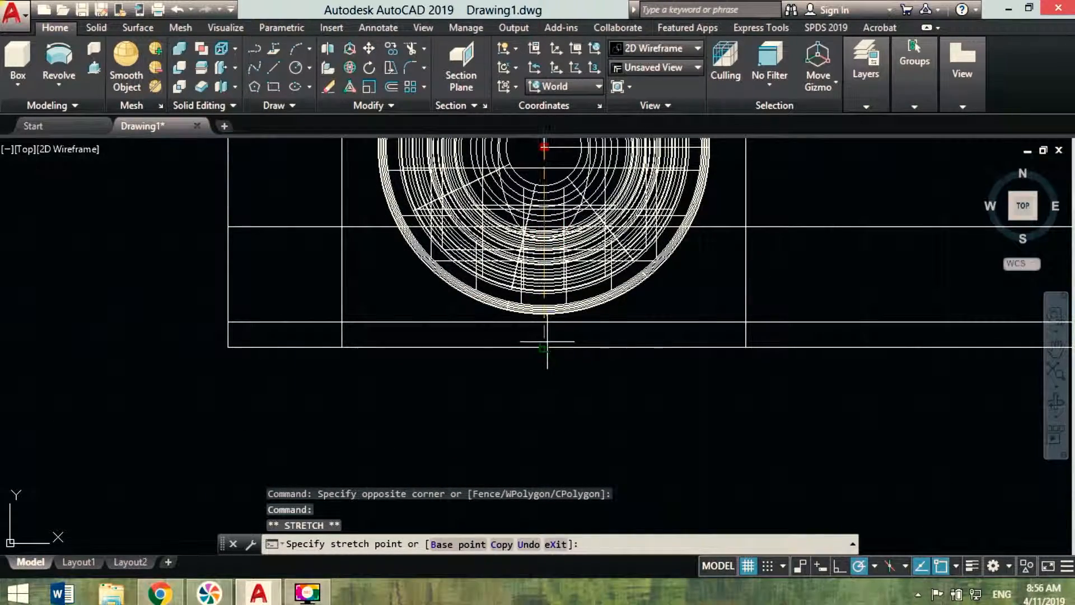
{"action": "key", "text": "Escape"}
{"action": "scroll", "coordinate": [817, 377], "scroll_direction": "down", "scroll_amount": 6}
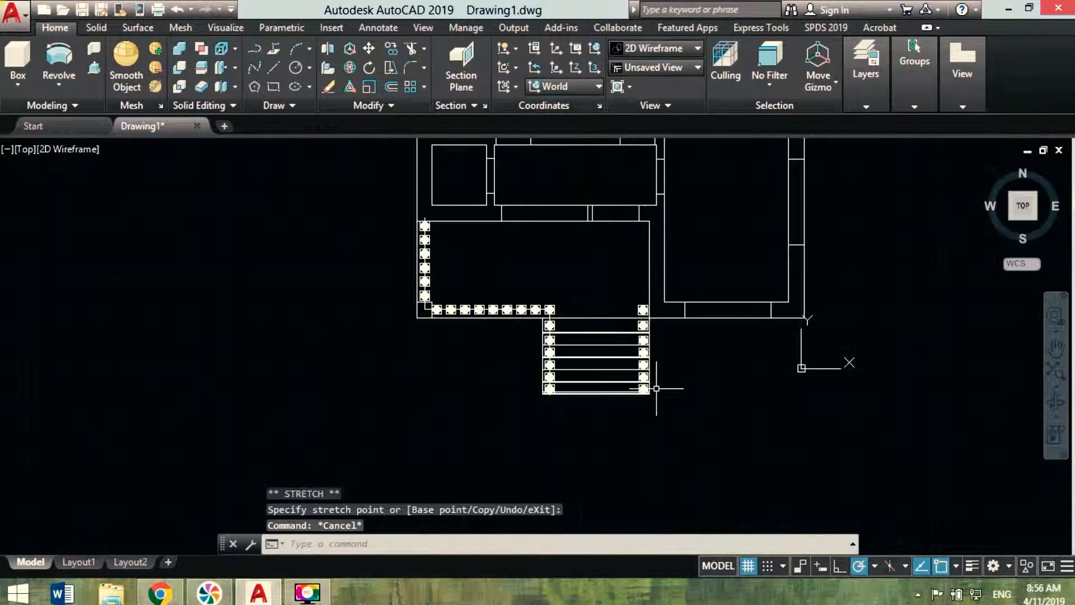
{"action": "key", "text": "Escape"}
Draw a closed stepped polyline in front of the bottom left stair baluster as half of the handrail cross-section
{"action": "middle_click_drag", "start_coordinate": [747, 374], "coordinate": [665, 355]}
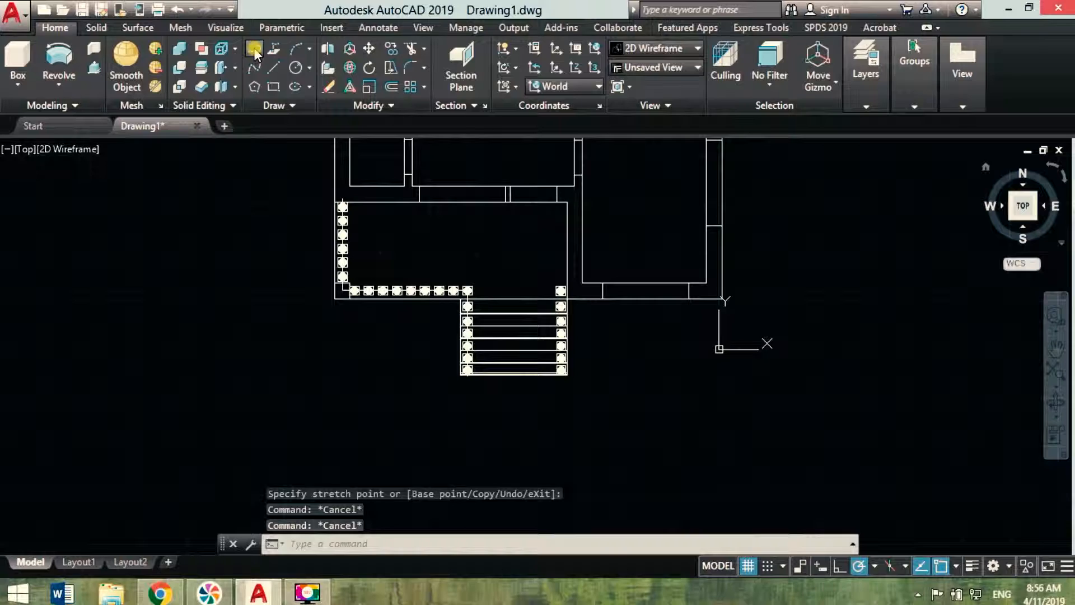
{"action": "left_click", "coordinate": [255, 54]}
{"action": "scroll", "coordinate": [427, 377], "scroll_direction": "up", "scroll_amount": 10}
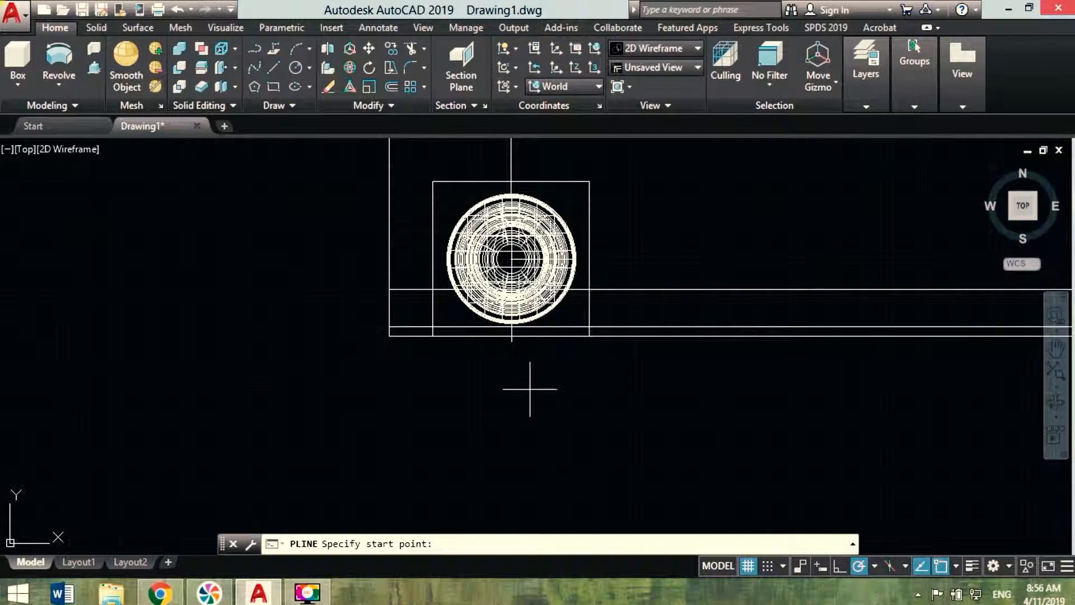
{"action": "scroll", "coordinate": [529, 388], "scroll_direction": "up", "scroll_amount": 2}
{"action": "left_click", "coordinate": [623, 430]}
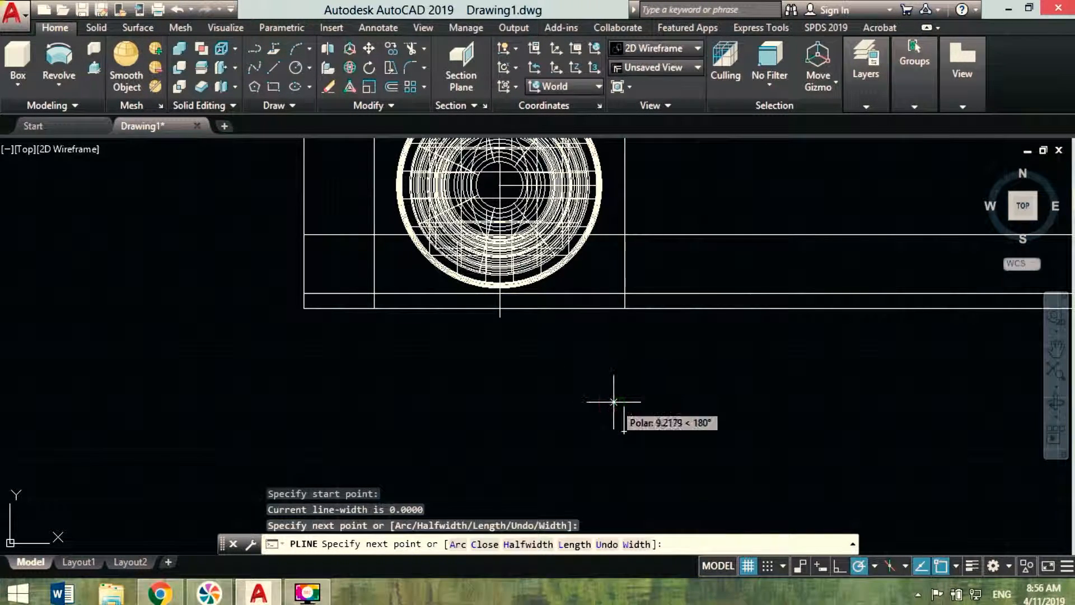
{"action": "left_click", "coordinate": [602, 402]}
{"action": "left_click", "coordinate": [601, 384]}
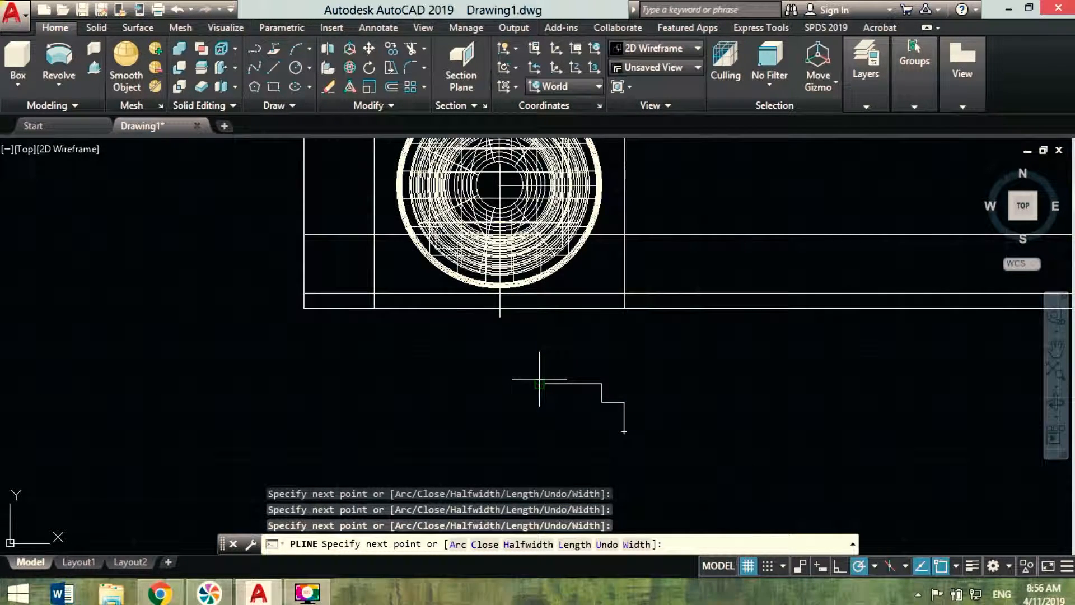
{"action": "left_click", "coordinate": [540, 431]}
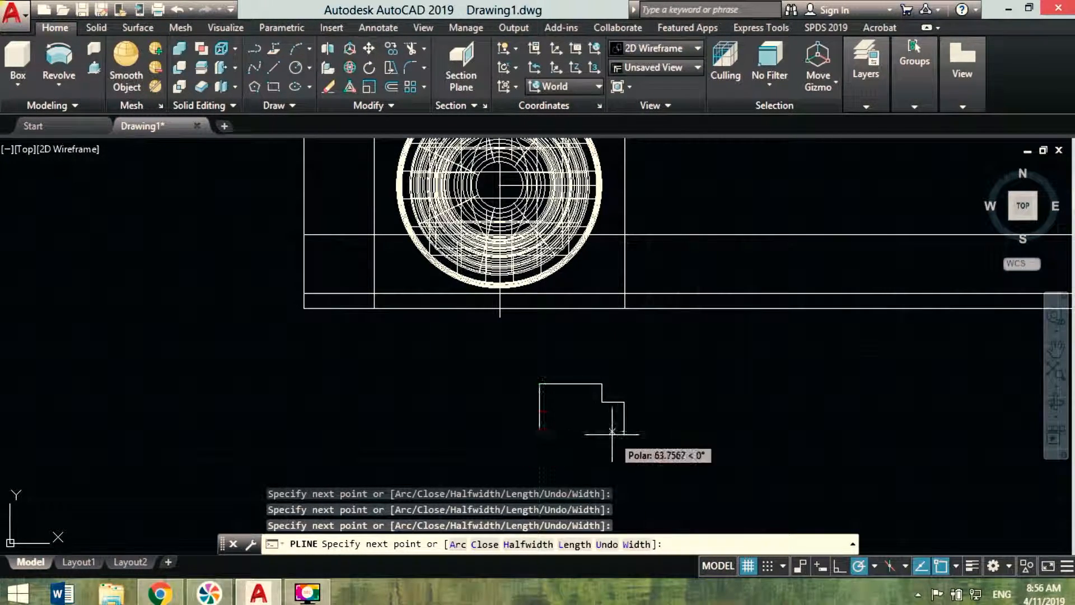
{"action": "left_click", "coordinate": [623, 431]}
{"action": "key", "text": "Escape"}
Mirror the half cross-section about its straight inner edge, keeping the source object
{"action": "left_click", "coordinate": [607, 370]}
{"action": "left_click", "coordinate": [586, 407]}
{"action": "left_click", "coordinate": [395, 106]}
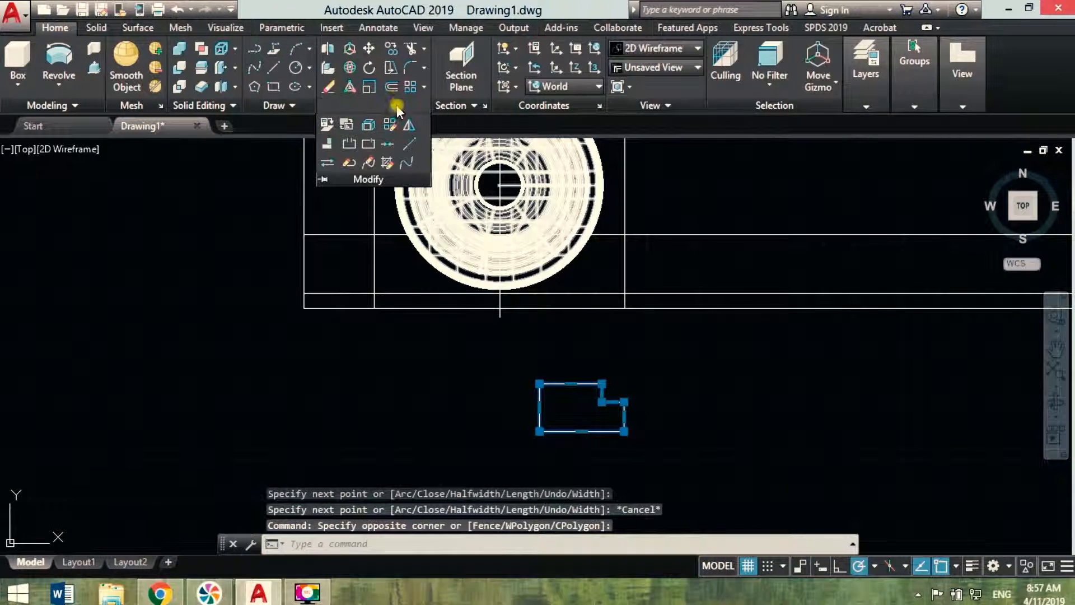
{"action": "left_click", "coordinate": [408, 128]}
{"action": "left_click", "coordinate": [539, 384]}
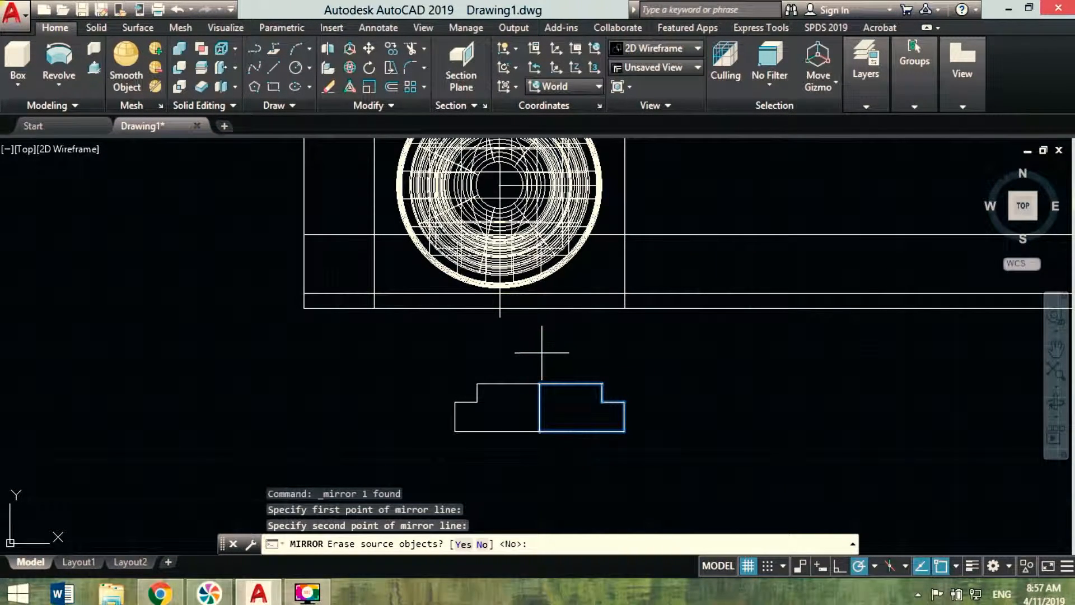
{"action": "key", "text": "Return"}
{"action": "key", "text": "Escape"}
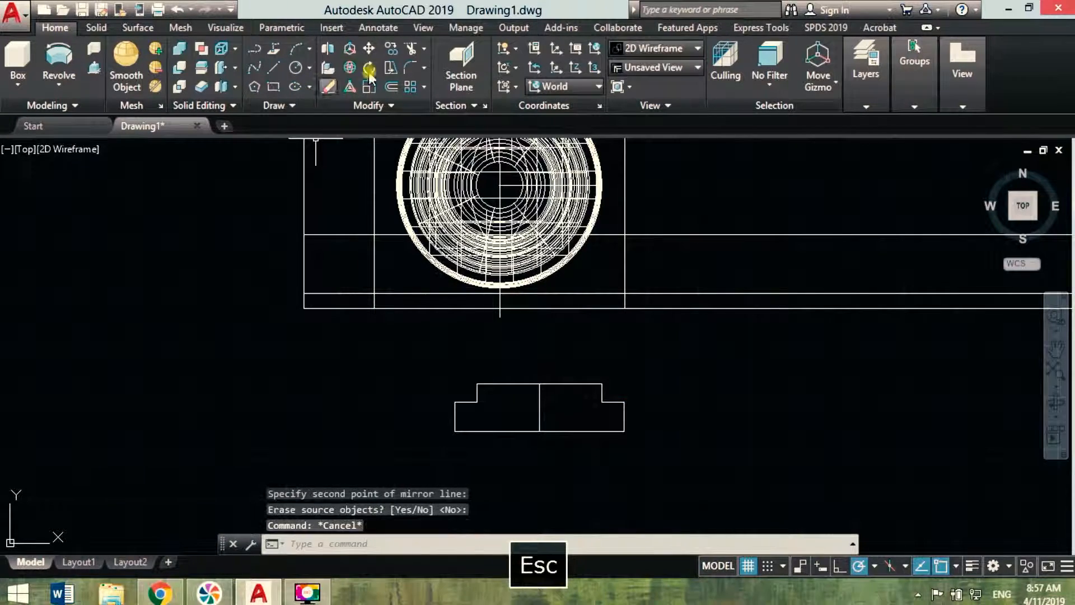
Trim away the dividing line in the middle of the handrail cross-section
{"action": "right_click", "coordinate": [564, 407]}
{"action": "left_click", "coordinate": [564, 408]}
{"action": "left_click", "coordinate": [535, 420]}
{"action": "key", "text": "Escape"}
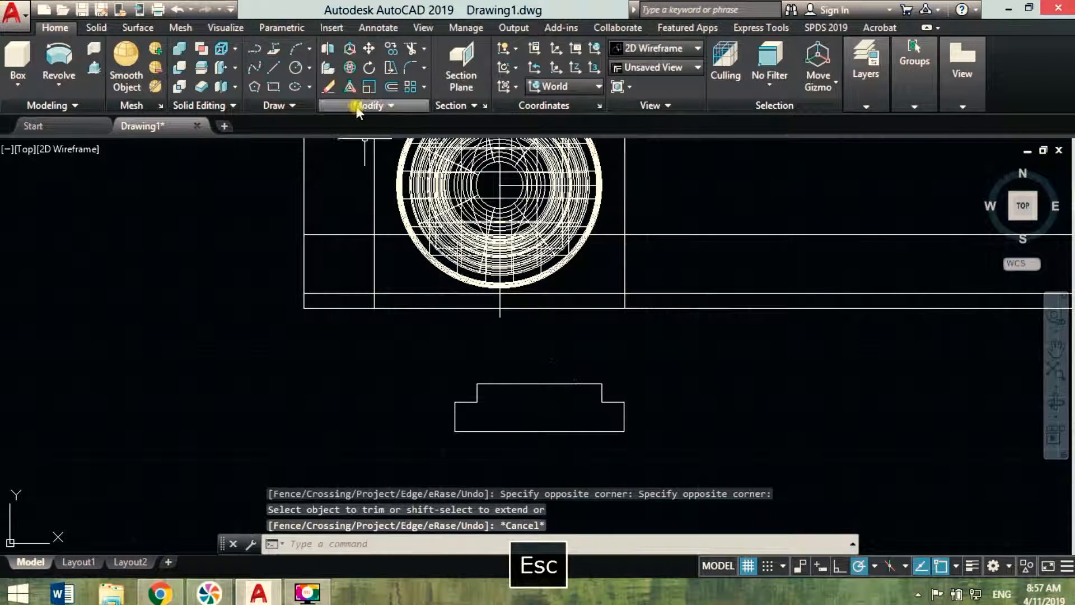
Join the cross-section's pieces into a single outline and return to the isometric view near the lower stair balusters
{"action": "left_click", "coordinate": [360, 108]}
{"action": "left_click", "coordinate": [386, 144]}
{"action": "left_click", "coordinate": [370, 359]}
{"action": "left_click", "coordinate": [660, 457]}
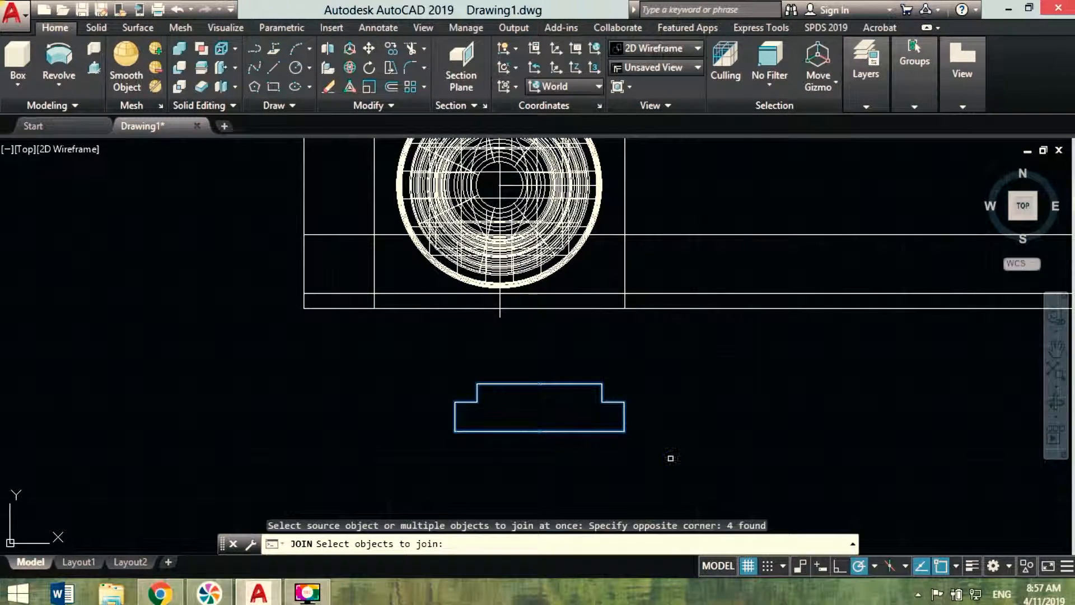
{"action": "key", "text": "Return"}
{"action": "key", "text": "Return"}
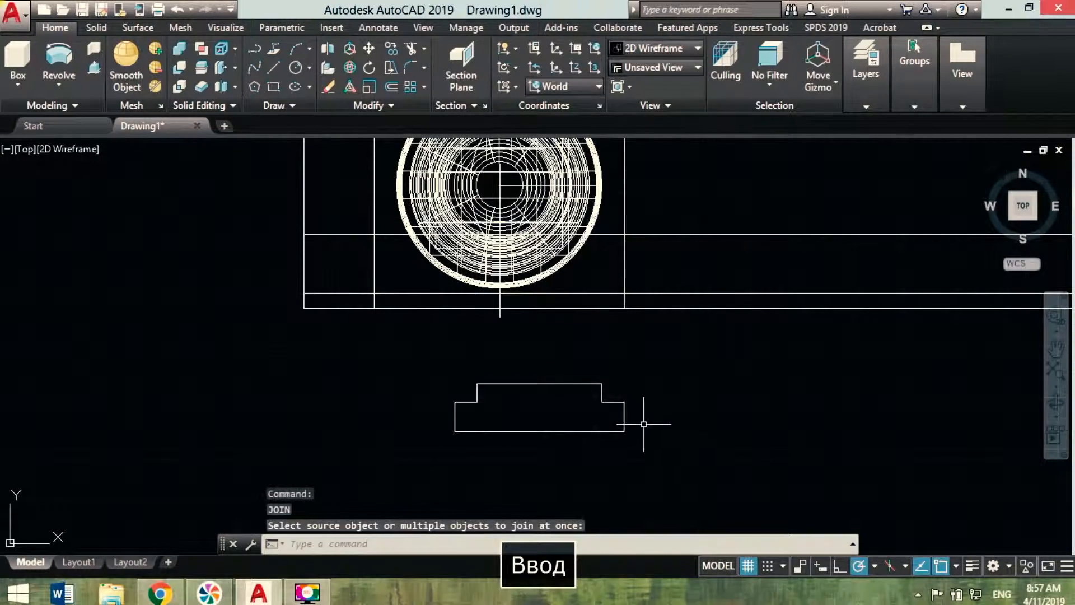
{"action": "key", "text": "Escape"}
{"action": "scroll", "coordinate": [604, 405], "scroll_direction": "down", "scroll_amount": 4}
{"action": "left_click", "coordinate": [617, 395]}
{"action": "left_click", "coordinate": [602, 413]}
{"action": "key", "text": "Escape"}
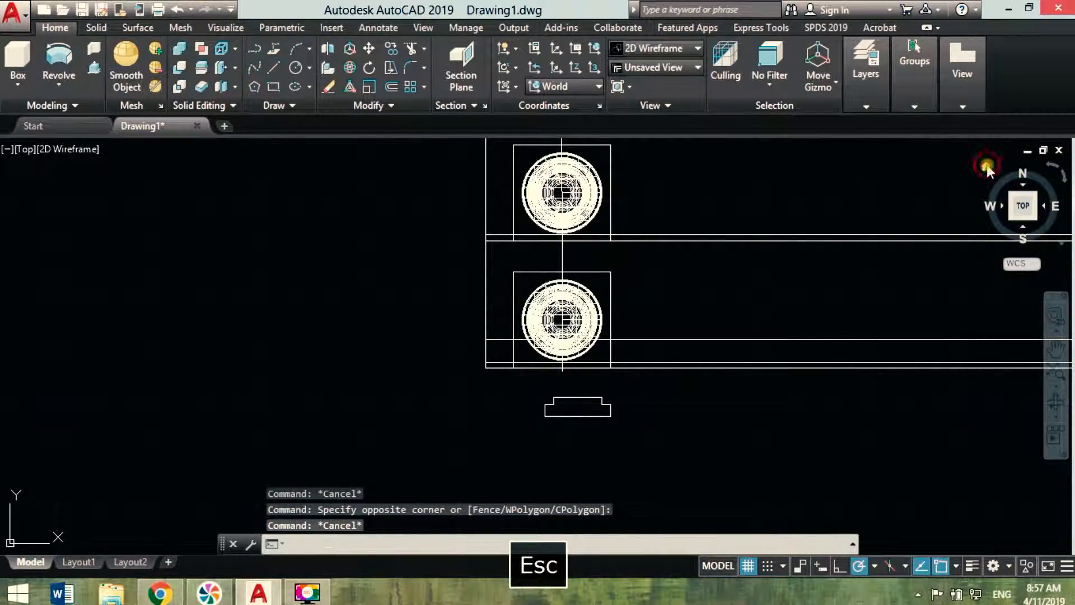
{"action": "left_click", "coordinate": [988, 170]}
{"action": "middle_click_drag", "start_coordinate": [672, 428], "coordinate": [702, 358]}
{"action": "scroll", "coordinate": [652, 345], "scroll_direction": "up", "scroll_amount": 10}
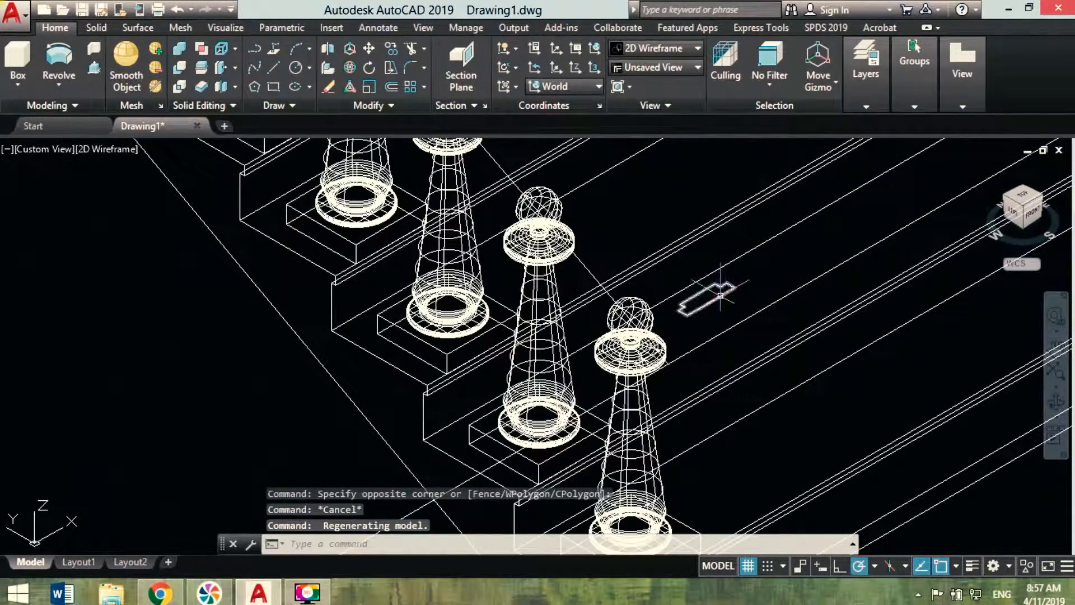
{"action": "key", "text": "Escape"}
Try to sweep the handrail cross-section along the 3D polyline over the balusters
{"action": "left_click", "coordinate": [59, 83]}
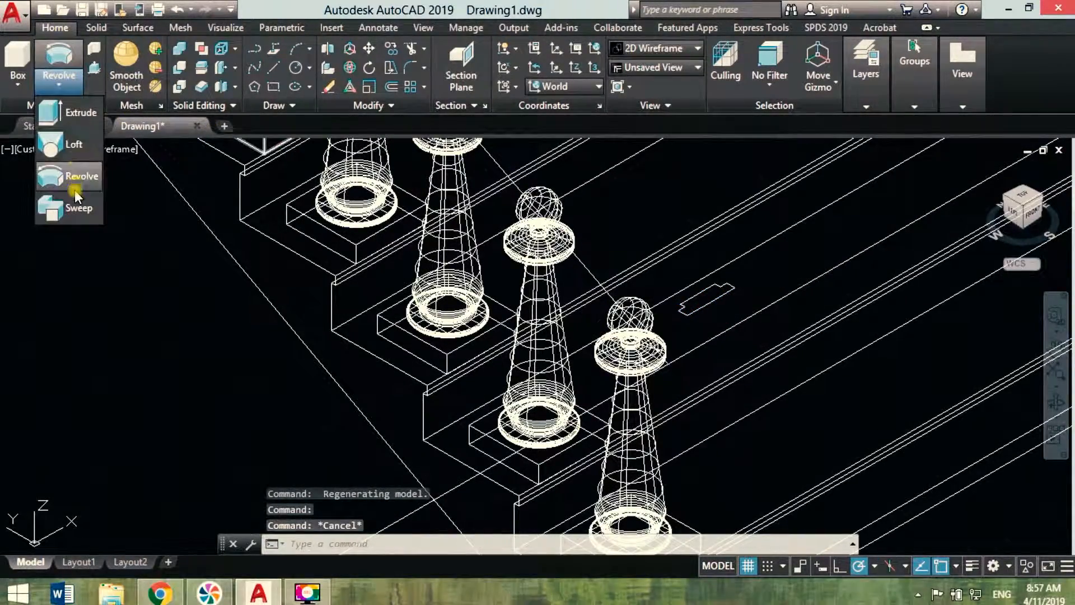
{"action": "left_click", "coordinate": [75, 207]}
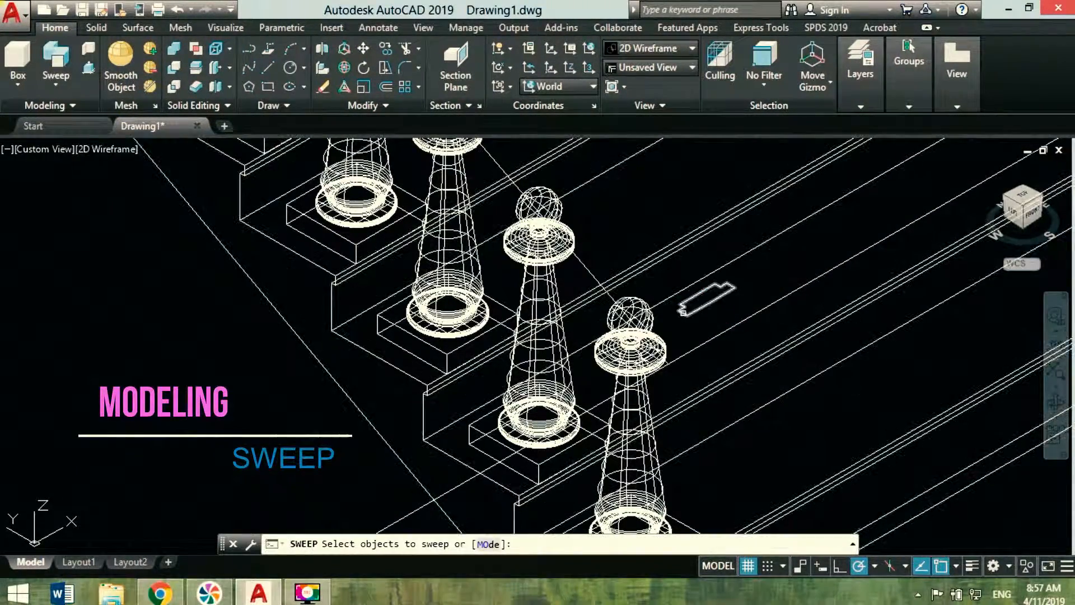
{"action": "left_click", "coordinate": [707, 293]}
{"action": "right_click", "coordinate": [729, 317]}
{"action": "left_click", "coordinate": [765, 327]}
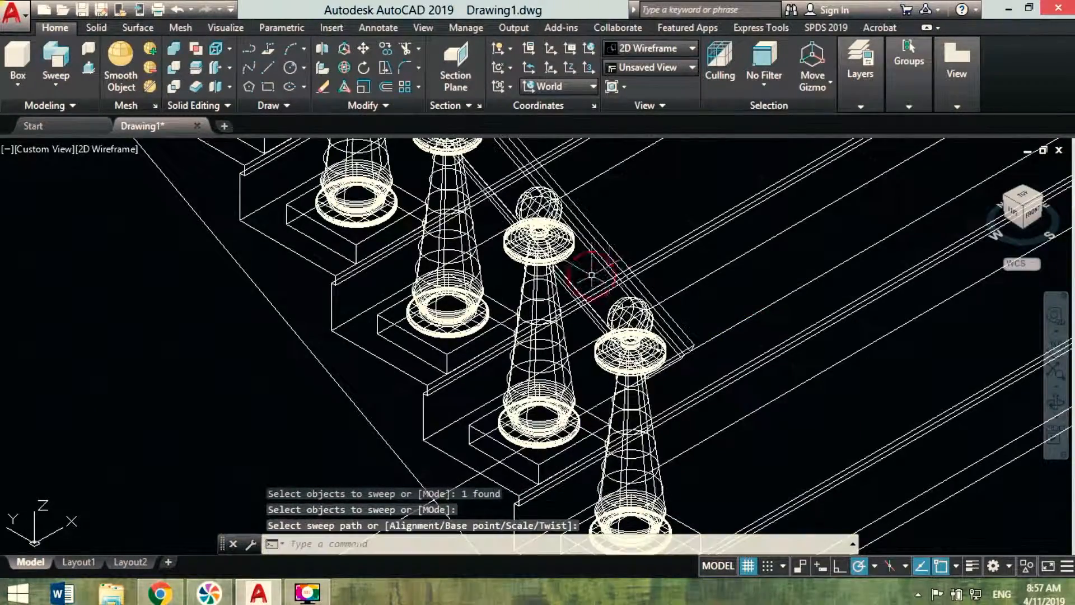
Undo the sweep of the handrail cross-section
{"action": "scroll", "coordinate": [707, 339], "scroll_direction": "up", "scroll_amount": 1}
{"action": "key", "text": "ctrl+z"}
{"action": "key", "text": "ctrl+z"}
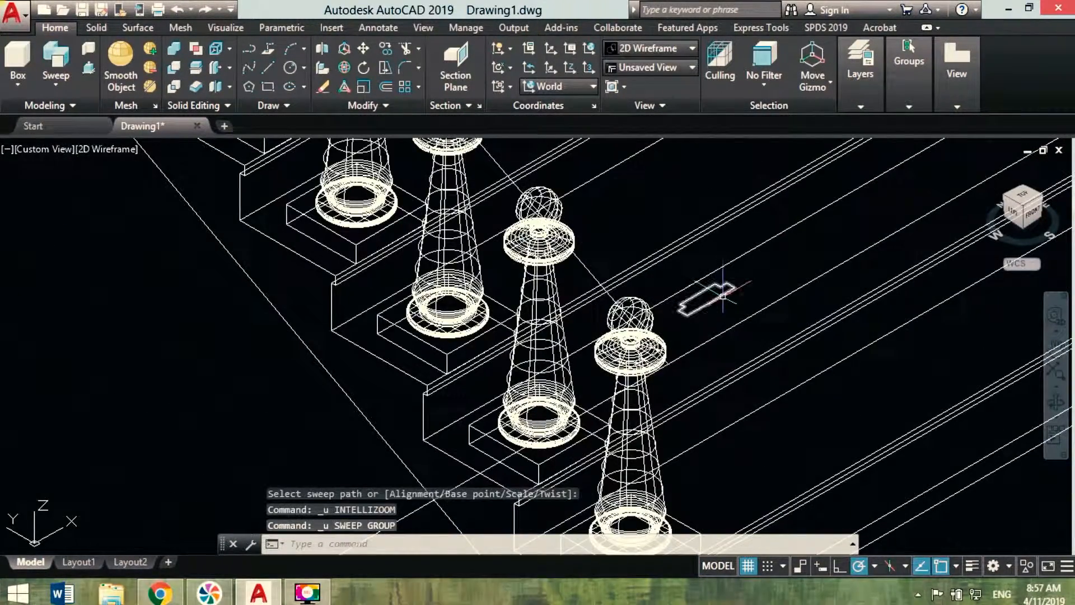
Rotate the handrail cross-section by 180 degrees with 3D Rotate
{"action": "left_click", "coordinate": [727, 298]}
{"action": "left_click", "coordinate": [344, 67]}
{"action": "left_click", "coordinate": [739, 311]}
{"action": "type", "text": "90"}
{"action": "key", "text": "Return"}
{"action": "key", "text": "Escape"}
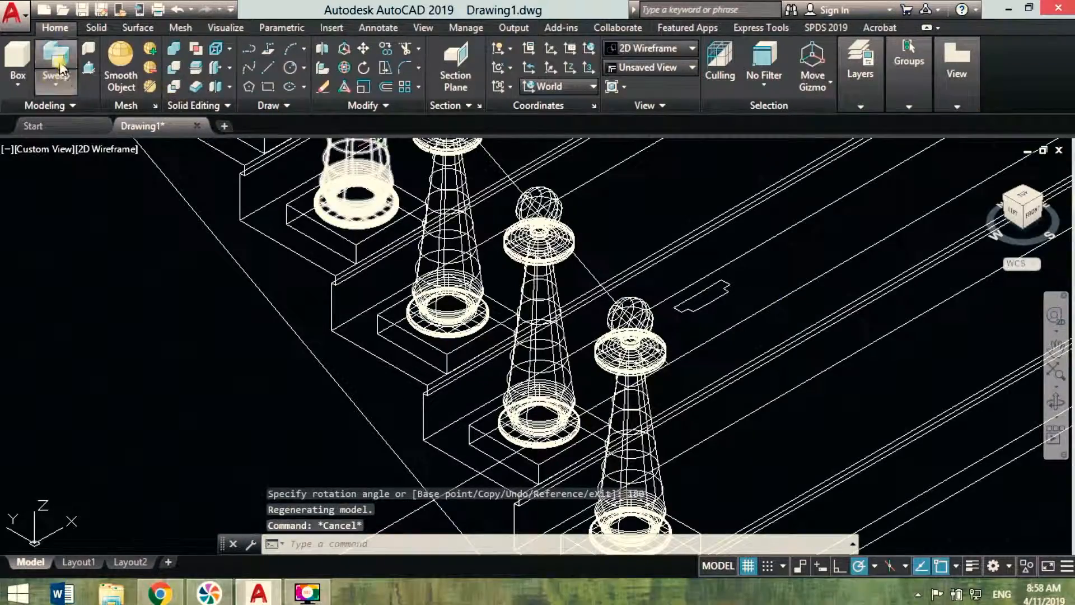
Try to sweep the rotated handrail cross-section along the polyline over the stair balusters
{"action": "left_click", "coordinate": [56, 60]}
{"action": "left_click", "coordinate": [721, 297]}
{"action": "right_click", "coordinate": [773, 288]}
{"action": "left_click", "coordinate": [806, 297]}
{"action": "left_click", "coordinate": [591, 275]}
{"action": "key", "text": "Escape"}
{"action": "key", "text": "ctrl+z"}
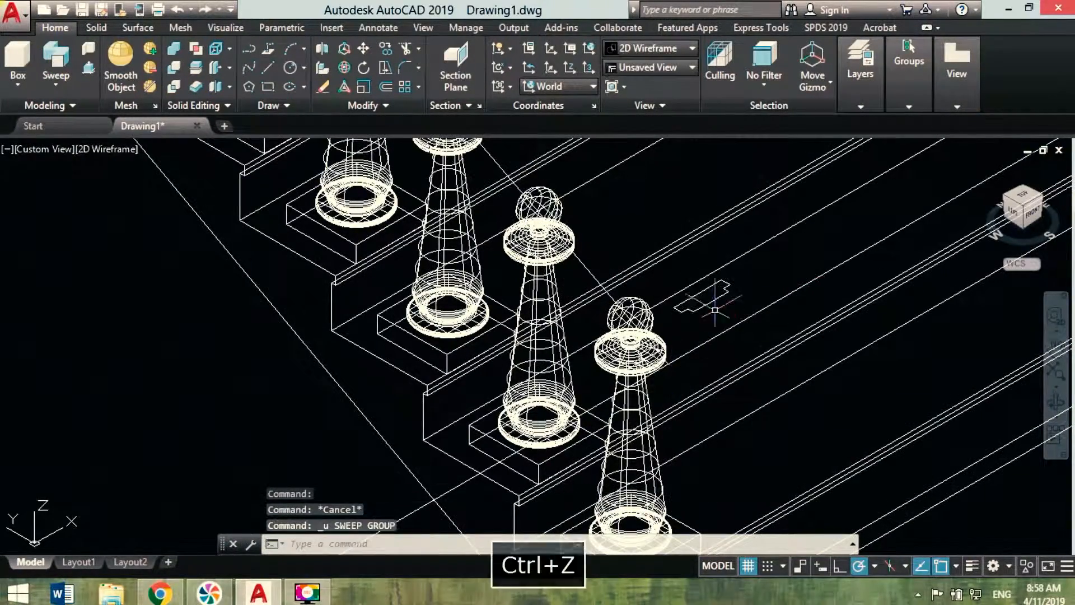
Copy the handrail cross-section to a spot beside the original near the stair balusters
{"action": "left_click", "coordinate": [385, 50]}
{"action": "left_click", "coordinate": [736, 313]}
{"action": "left_click", "coordinate": [814, 269]}
{"action": "key", "text": "Escape"}
Sweep one handrail cross-section along the polyline over the nearer row of stair balusters
{"action": "left_click", "coordinate": [56, 55]}
{"action": "left_click", "coordinate": [711, 303]}
{"action": "right_click", "coordinate": [695, 333]}
{"action": "left_click", "coordinate": [728, 346]}
Draw a 3D polyline over the tops of the balusters along the opposite side of the stairs
{"action": "scroll", "coordinate": [771, 294], "scroll_direction": "down", "scroll_amount": 5}
{"action": "left_click", "coordinate": [252, 53]}
{"action": "scroll", "coordinate": [492, 191], "scroll_direction": "up", "scroll_amount": 8}
{"action": "left_click", "coordinate": [484, 186]}
{"action": "scroll", "coordinate": [483, 186], "scroll_direction": "down", "scroll_amount": 6}
{"action": "scroll", "coordinate": [594, 255], "scroll_direction": "up", "scroll_amount": 6}
{"action": "left_click", "coordinate": [596, 267]}
{"action": "scroll", "coordinate": [597, 267], "scroll_direction": "down", "scroll_amount": 7}
{"action": "scroll", "coordinate": [676, 233], "scroll_direction": "up", "scroll_amount": 7}
{"action": "scroll", "coordinate": [644, 278], "scroll_direction": "down", "scroll_amount": 10}
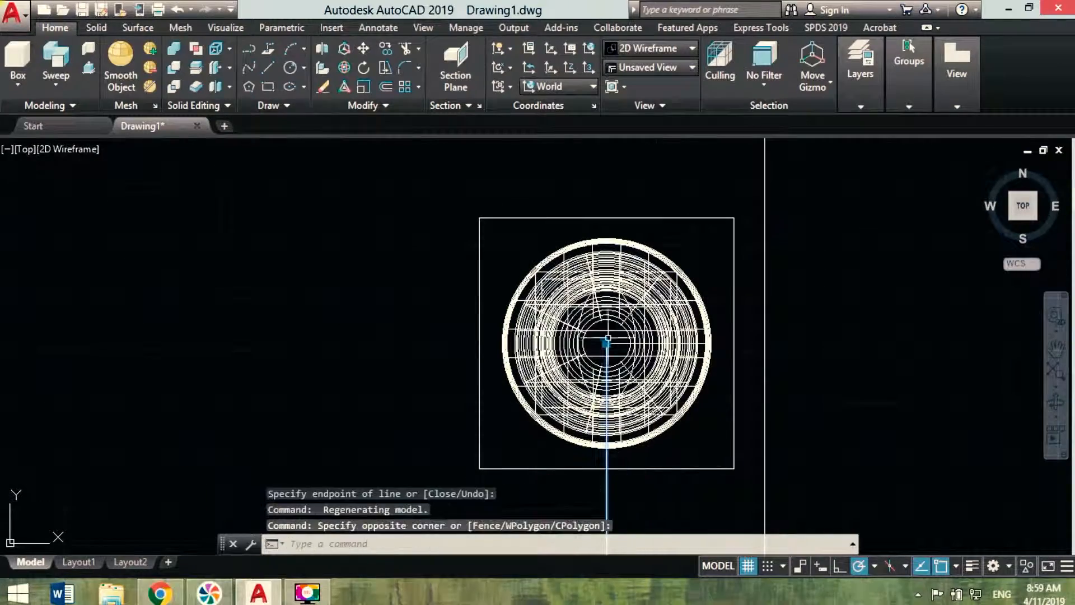
Adjust the lower end of the new polyline just past the last stair baluster
{"action": "key", "text": "Escape"}
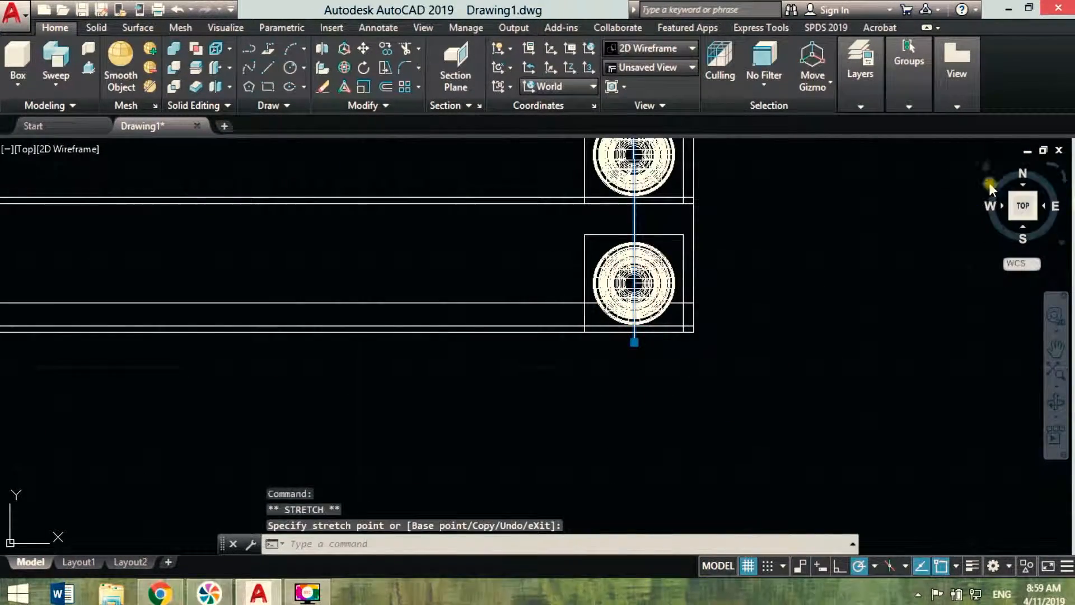
{"action": "left_click", "coordinate": [989, 206]}
{"action": "scroll", "coordinate": [747, 459], "scroll_direction": "up", "scroll_amount": 6}
{"action": "key", "text": "Escape"}
{"action": "scroll", "coordinate": [681, 280], "scroll_direction": "up", "scroll_amount": 4}
{"action": "left_click", "coordinate": [1005, 191]}
{"action": "left_click", "coordinate": [62, 63]}
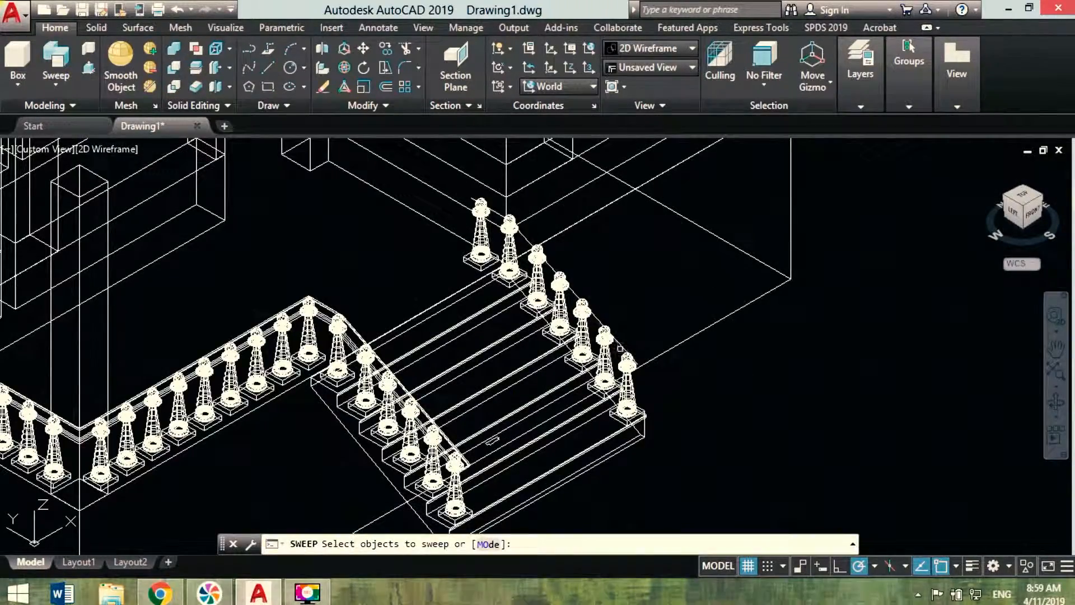
{"action": "key", "text": "Escape"}
{"action": "scroll", "coordinate": [634, 367], "scroll_direction": "up", "scroll_amount": 6}
{"action": "left_click", "coordinate": [651, 358]}
{"action": "left_click", "coordinate": [656, 361]}
{"action": "scroll", "coordinate": [665, 398], "scroll_direction": "up", "scroll_amount": 5}
{"action": "left_click", "coordinate": [648, 375]}
{"action": "key", "text": "Escape"}
{"action": "scroll", "coordinate": [500, 325], "scroll_direction": "down", "scroll_amount": 4}
Sweep the remaining handrail cross-section along the polyline on the opposite side of the stairs
{"action": "left_click", "coordinate": [58, 63]}
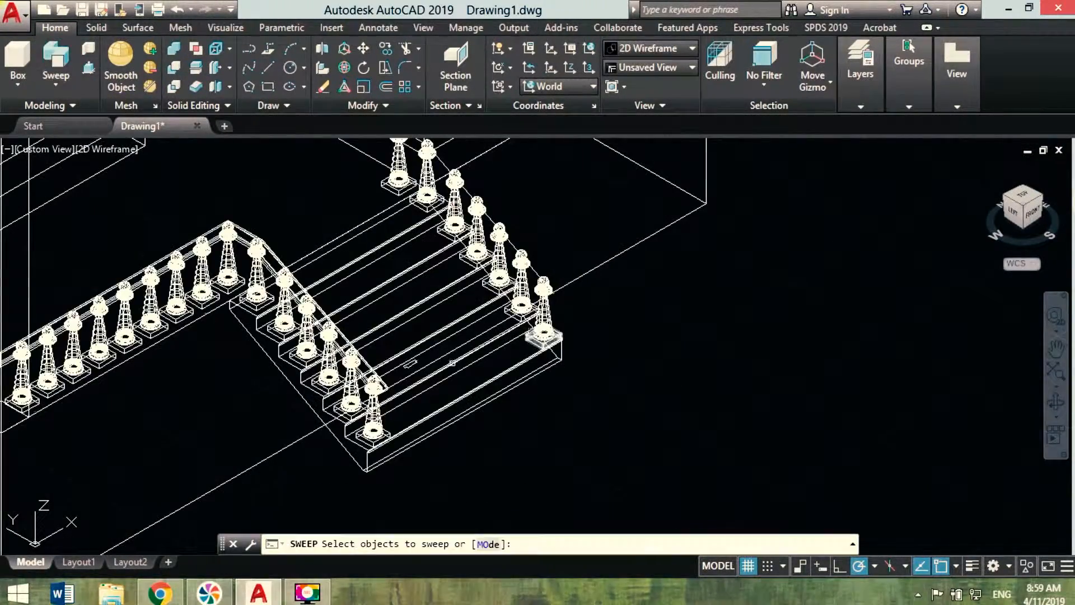
{"action": "left_click", "coordinate": [412, 364]}
{"action": "key", "text": "Return"}
{"action": "left_click", "coordinate": [546, 270]}
{"action": "key", "text": "Escape"}
Change the visual style and examine the house, stairs and railings from several sides
{"action": "scroll", "coordinate": [624, 361], "scroll_direction": "down", "scroll_amount": 4}
{"action": "middle_click_drag", "start_coordinate": [777, 219], "coordinate": [719, 309]}
{"action": "key", "text": "Escape"}
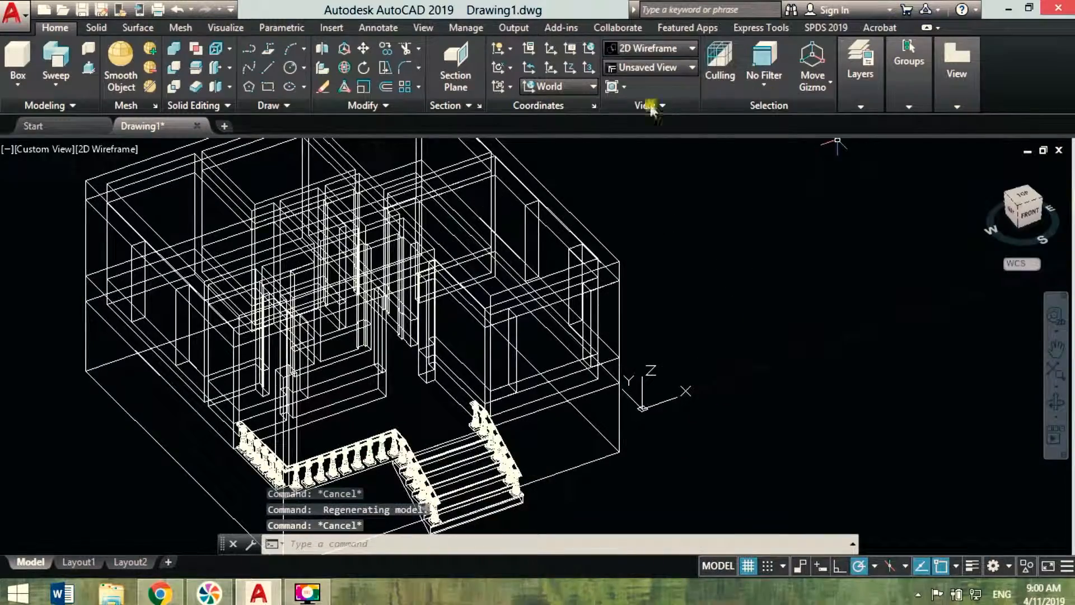
{"action": "left_click", "coordinate": [651, 48]}
{"action": "left_click", "coordinate": [708, 150]}
{"action": "middle_click_drag", "start_coordinate": [672, 386], "coordinate": [575, 400], "text": "shift"}
{"action": "middle_click_drag", "start_coordinate": [777, 385], "coordinate": [728, 387], "text": "shift"}
{"action": "left_click", "coordinate": [971, 35]}
{"action": "middle_click_drag", "start_coordinate": [789, 330], "coordinate": [918, 369], "text": "shift"}
{"action": "middle_click_drag", "start_coordinate": [492, 437], "coordinate": [425, 353], "text": "shift"}
{"action": "scroll", "coordinate": [643, 392], "scroll_direction": "up", "scroll_amount": 2}
{"action": "middle_click_drag", "start_coordinate": [646, 394], "coordinate": [468, 425]}
{"action": "key", "text": "Escape"}
{"action": "middle_click_drag", "start_coordinate": [283, 367], "coordinate": [193, 382], "text": "shift"}
{"action": "middle_click_drag", "start_coordinate": [224, 420], "coordinate": [364, 347]}
{"action": "middle_click_drag", "start_coordinate": [370, 386], "coordinate": [427, 325], "text": "shift"}
{"action": "scroll", "coordinate": [305, 470], "scroll_direction": "up", "scroll_amount": 3}
Set the visual style to Shades of Gray and erase one unneeded object from the drawing
{"action": "left_click", "coordinate": [651, 49]}
{"action": "left_click", "coordinate": [711, 207]}
{"action": "mouse_move", "coordinate": [566, 325]}
{"action": "middle_mouse_down", "text": "shift"}
{"action": "mouse_move", "coordinate": [717, 372]}
{"action": "mouse_move", "coordinate": [745, 397]}
{"action": "middle_mouse_up", "text": "shift"}
{"action": "scroll", "coordinate": [663, 363], "scroll_direction": "down", "scroll_amount": 4}
{"action": "key", "text": "Delete"}
{"action": "scroll", "coordinate": [560, 313], "scroll_direction": "down", "scroll_amount": 2}
{"action": "middle_click_drag", "start_coordinate": [542, 300], "coordinate": [585, 299]}
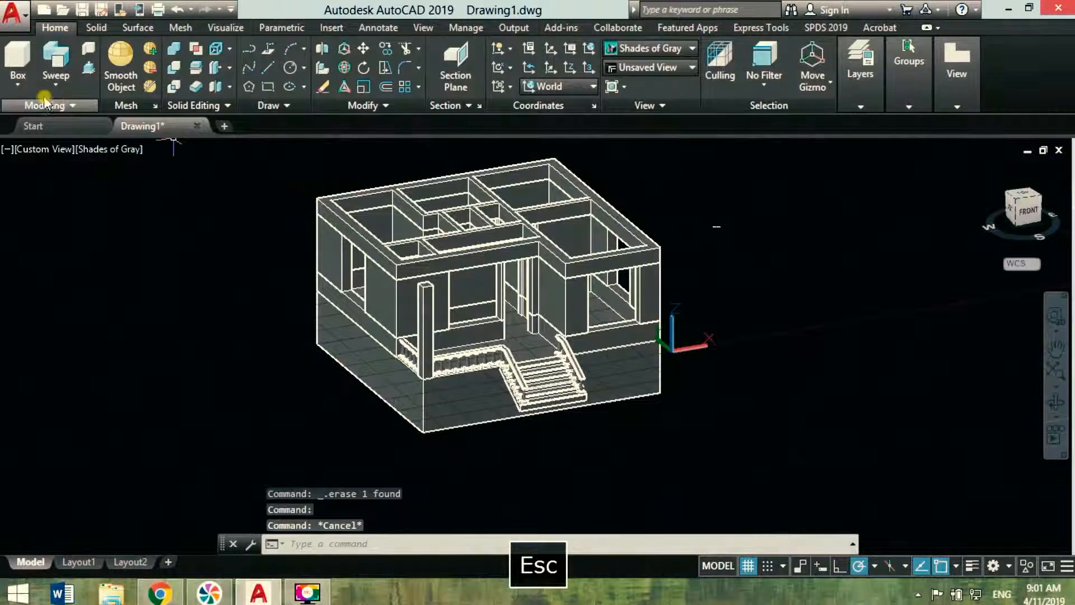
Draw a roof slab as a box 200 high on top of the walls, between opposite outer corners of the house
{"action": "left_click", "coordinate": [19, 59]}
{"action": "key", "text": "Escape"}
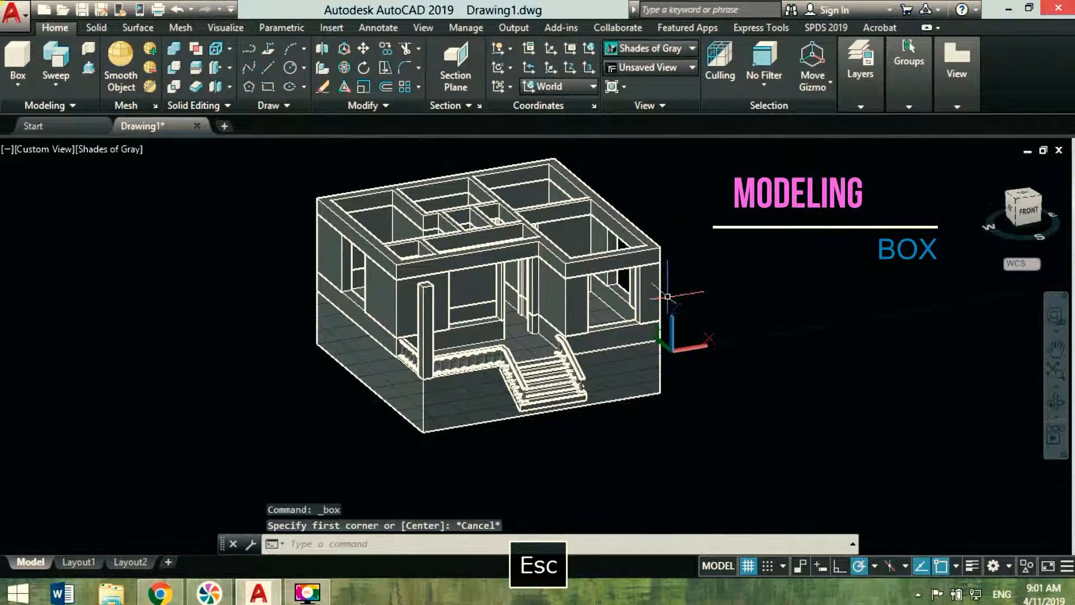
{"action": "key", "text": "Return"}
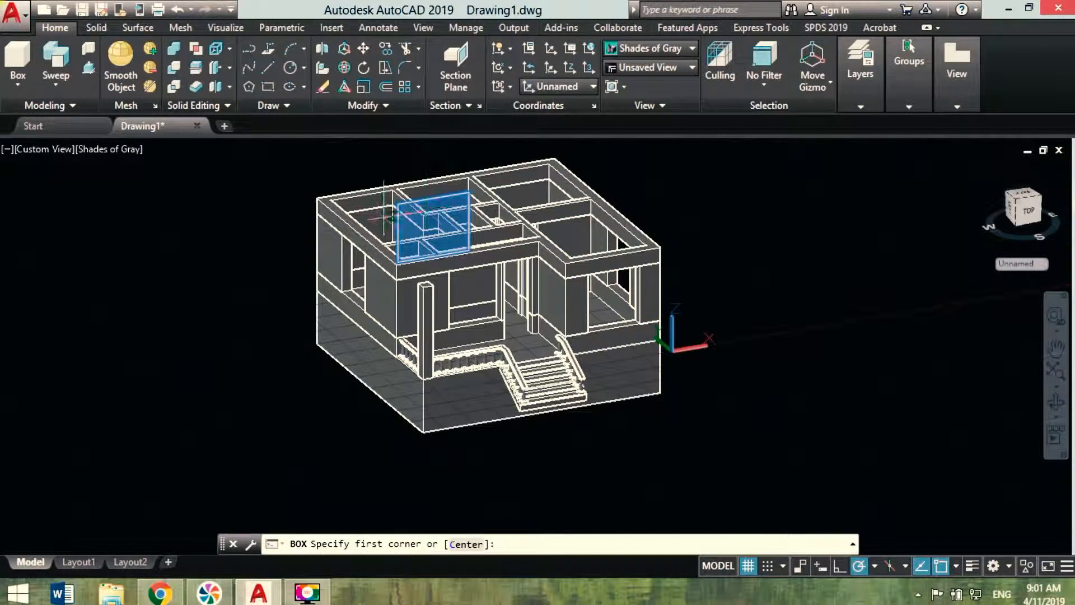
{"action": "scroll", "coordinate": [317, 197], "scroll_direction": "up", "scroll_amount": 2}
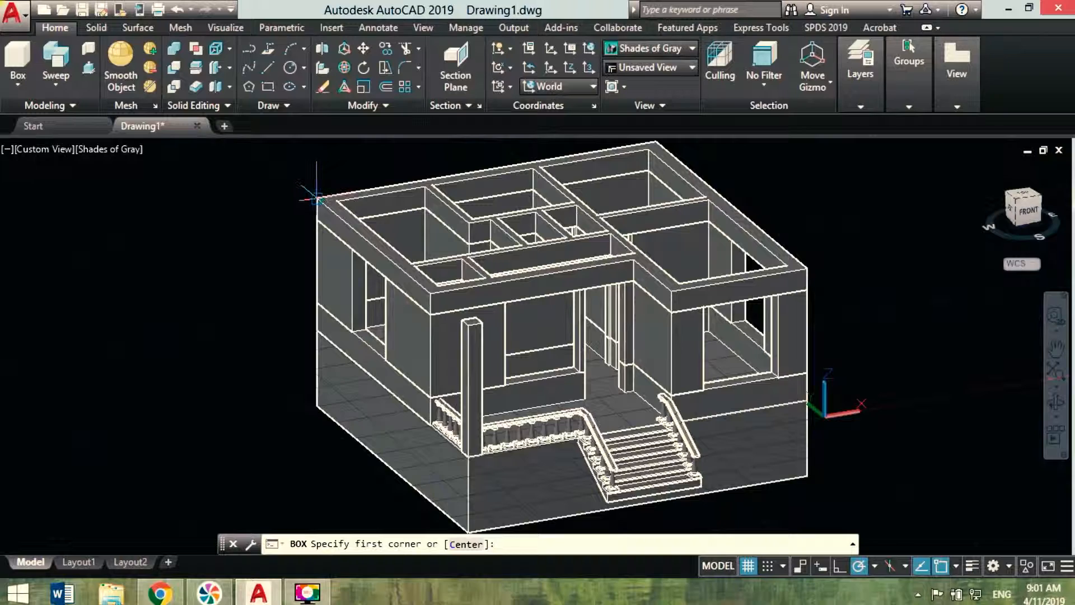
{"action": "left_click", "coordinate": [803, 267]}
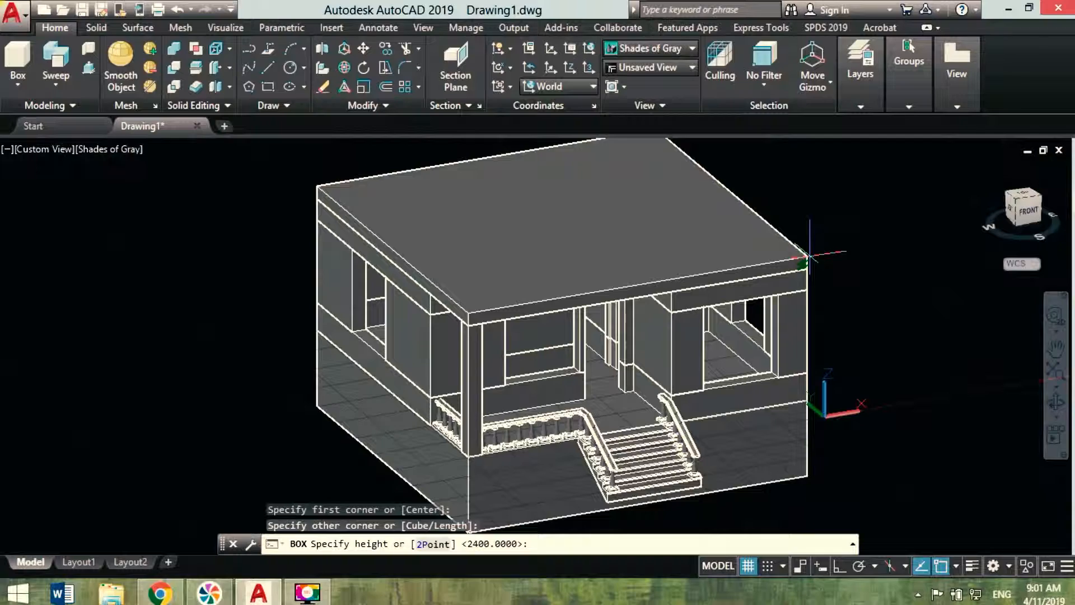
{"action": "key", "text": "Return"}
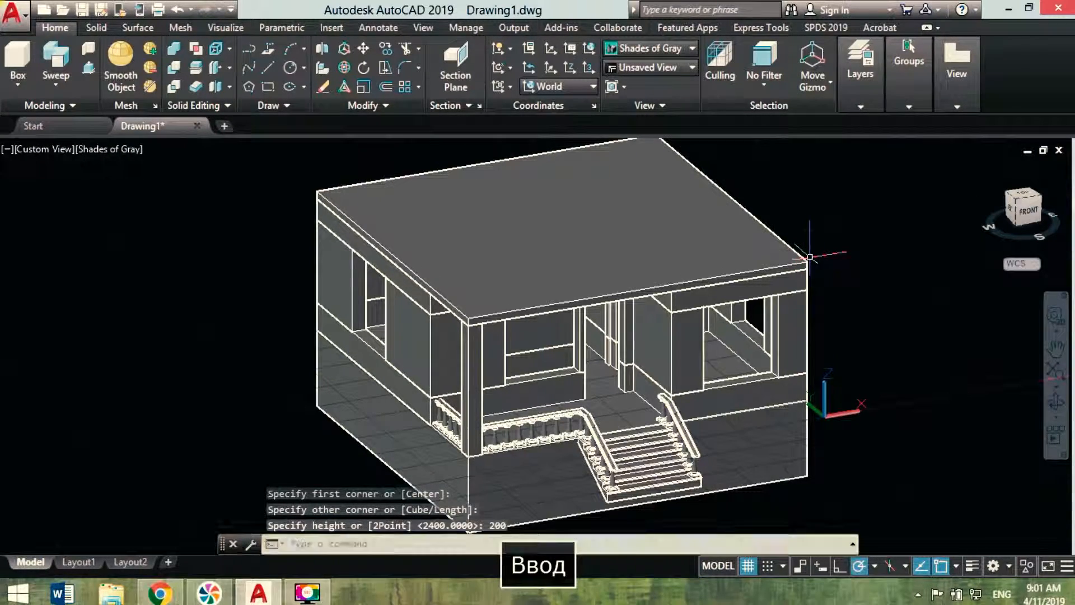
{"action": "key", "text": "Escape"}
{"action": "key", "text": "Escape"}
Copy the walls, porch column and roof slab upward as a second storey, from the base's front corner to the slab's top corner
{"action": "middle_click_drag", "start_coordinate": [888, 315], "coordinate": [861, 288], "text": "shift"}
{"action": "scroll", "coordinate": [888, 326], "scroll_direction": "down", "scroll_amount": 5}
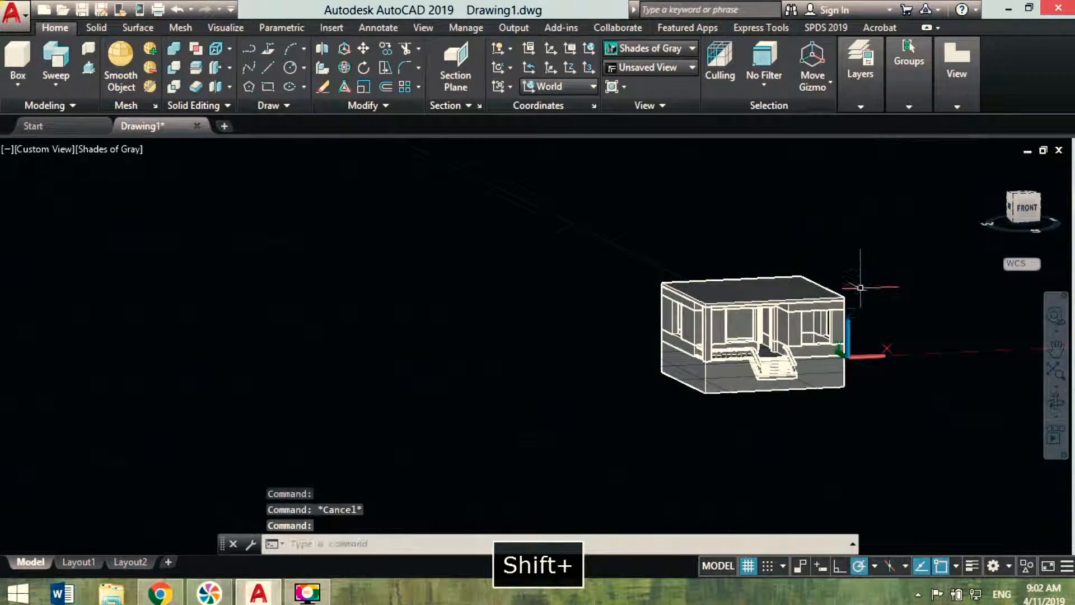
{"action": "left_click", "coordinate": [877, 258]}
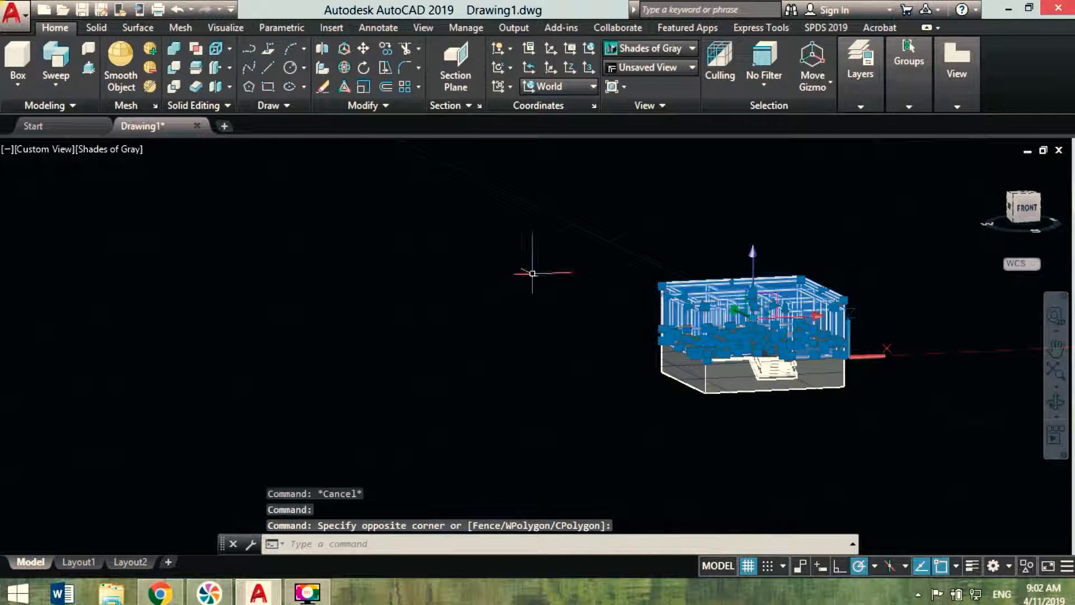
{"action": "left_click", "coordinate": [387, 50]}
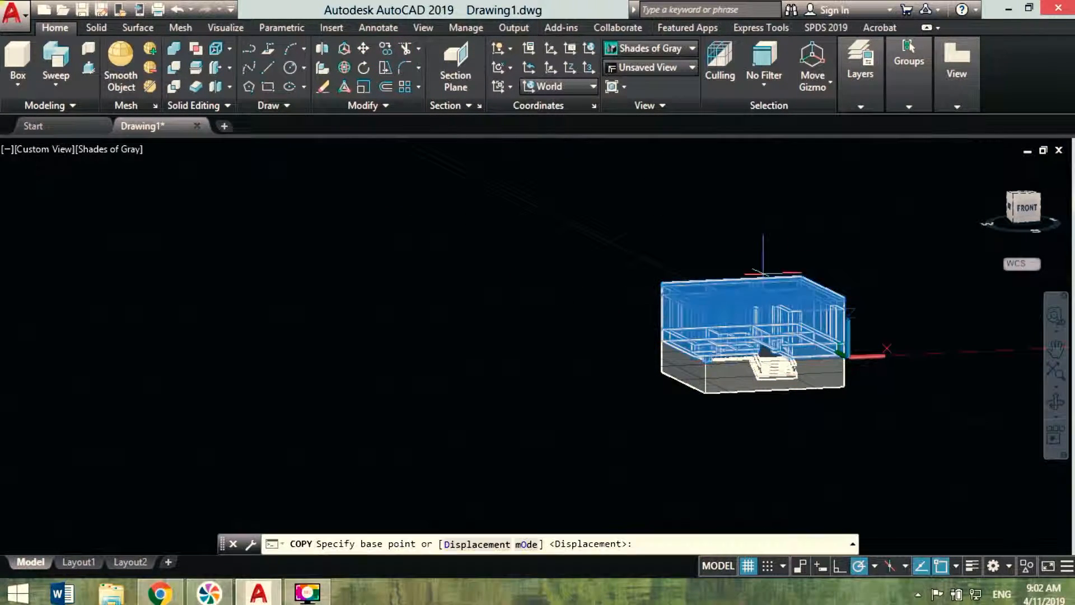
{"action": "scroll", "coordinate": [844, 353], "scroll_direction": "up", "scroll_amount": 5}
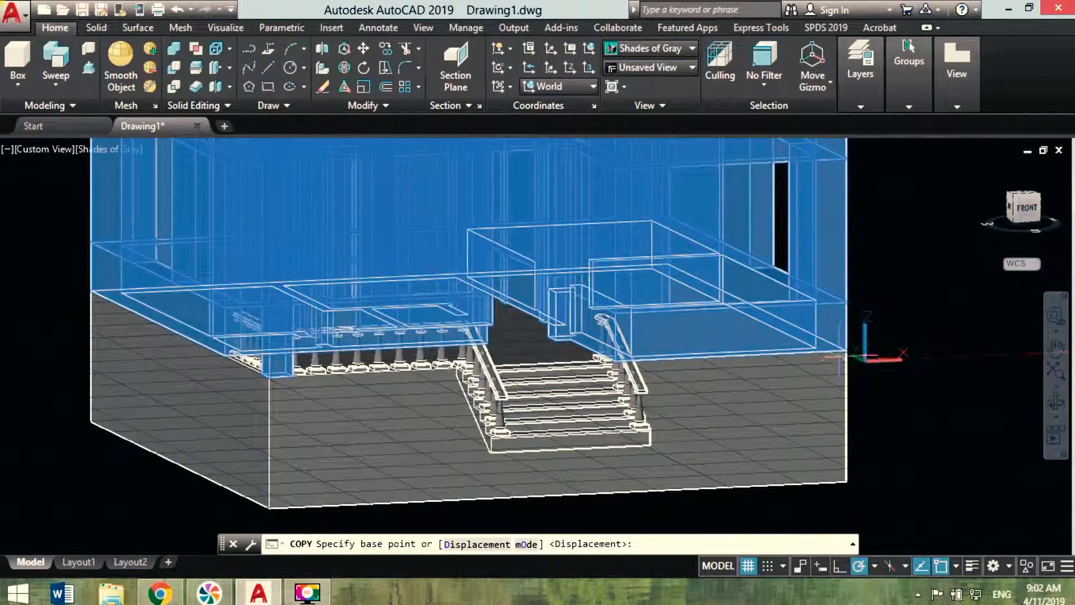
{"action": "left_click", "coordinate": [844, 350]}
{"action": "scroll", "coordinate": [848, 247], "scroll_direction": "down", "scroll_amount": 3}
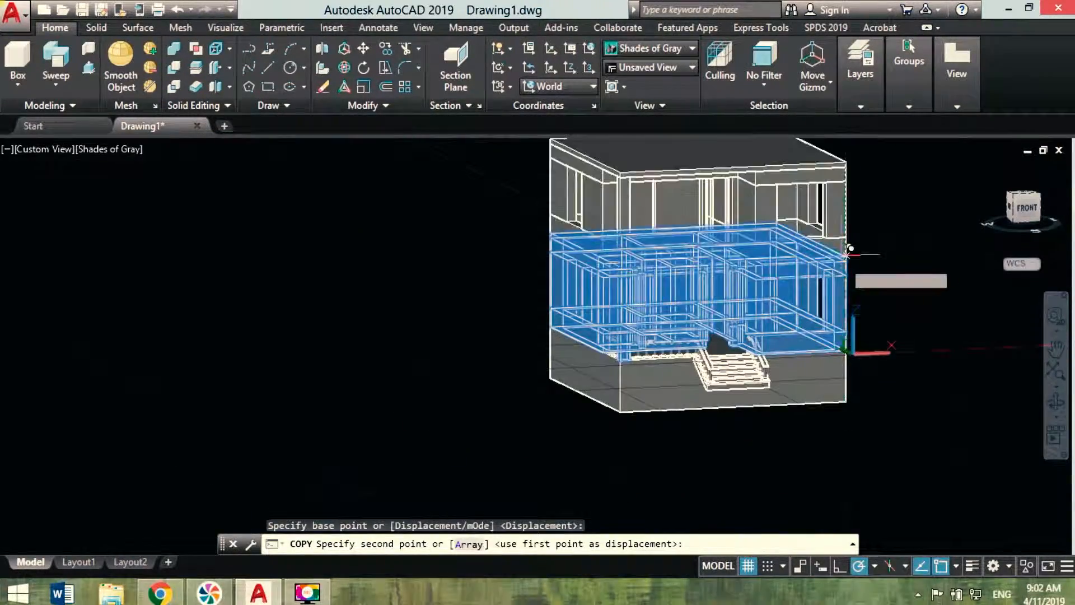
{"action": "scroll", "coordinate": [851, 255], "scroll_direction": "up", "scroll_amount": 3}
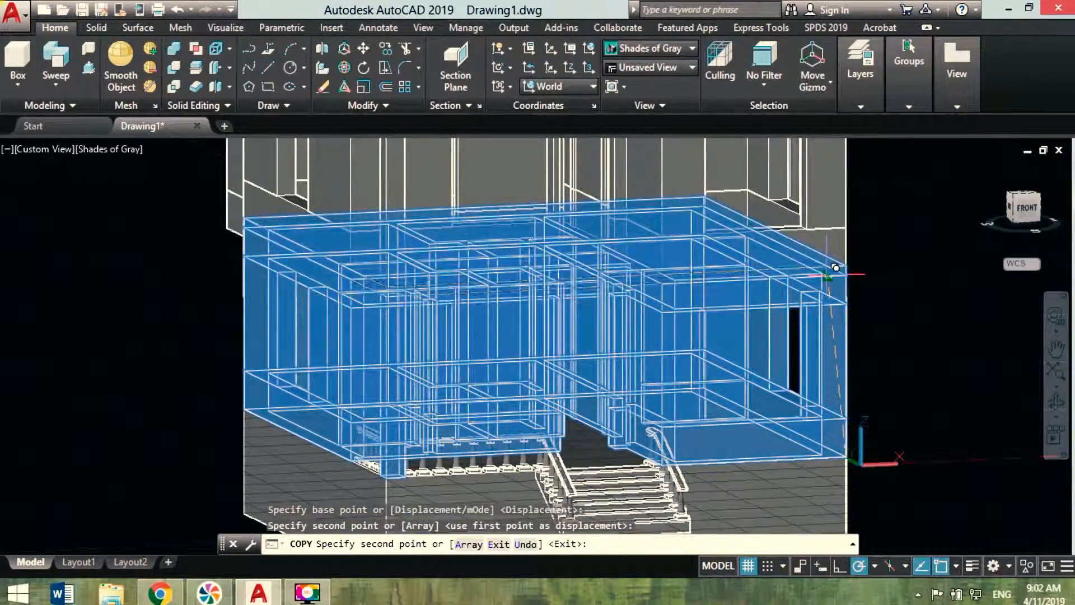
{"action": "key", "text": "Escape"}
Copy both porch baluster arrays from the ground-floor porch corner to the matching top corner of the upper floor slab
{"action": "middle_click_drag", "start_coordinate": [427, 345], "coordinate": [529, 356], "text": "shift"}
{"action": "scroll", "coordinate": [530, 356], "scroll_direction": "down", "scroll_amount": 4}
{"action": "middle_click_drag", "start_coordinate": [628, 362], "coordinate": [514, 367], "text": "shift"}
{"action": "scroll", "coordinate": [537, 337], "scroll_direction": "up", "scroll_amount": 4}
{"action": "middle_click_drag", "start_coordinate": [729, 345], "coordinate": [827, 269], "text": "shift"}
{"action": "middle_click_drag", "start_coordinate": [361, 448], "coordinate": [507, 421]}
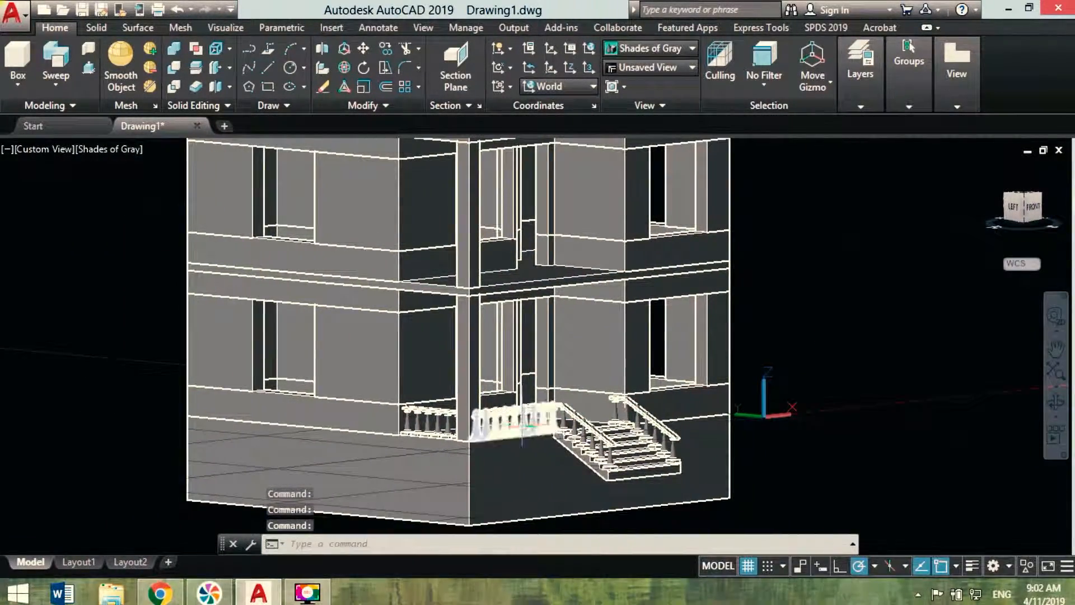
{"action": "scroll", "coordinate": [507, 421], "scroll_direction": "up", "scroll_amount": 2}
{"action": "left_click", "coordinate": [510, 417]}
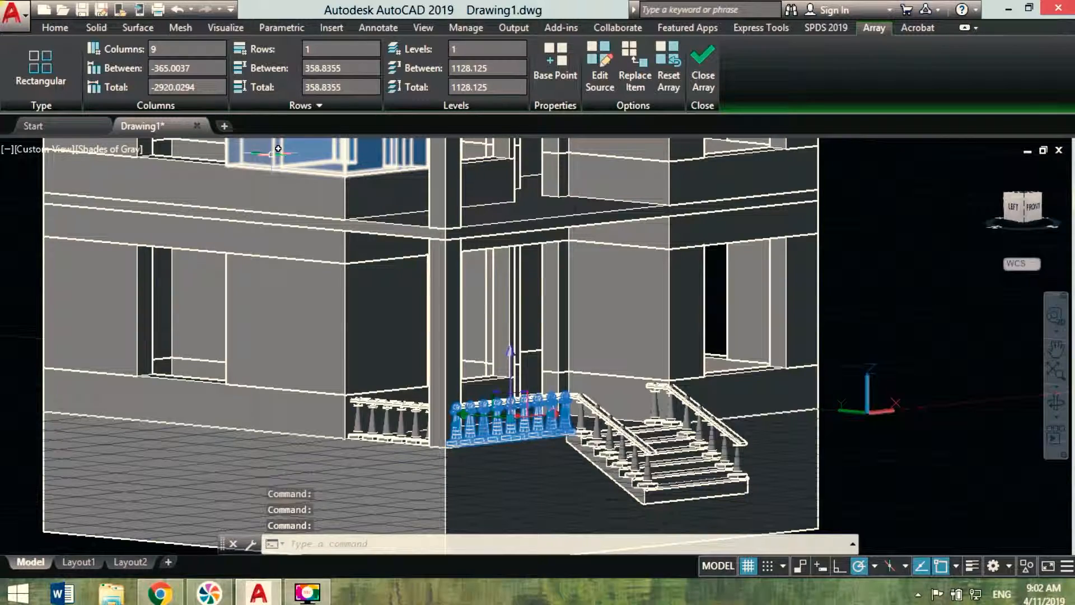
{"action": "middle_click_drag", "start_coordinate": [700, 462], "coordinate": [761, 471], "text": "shift"}
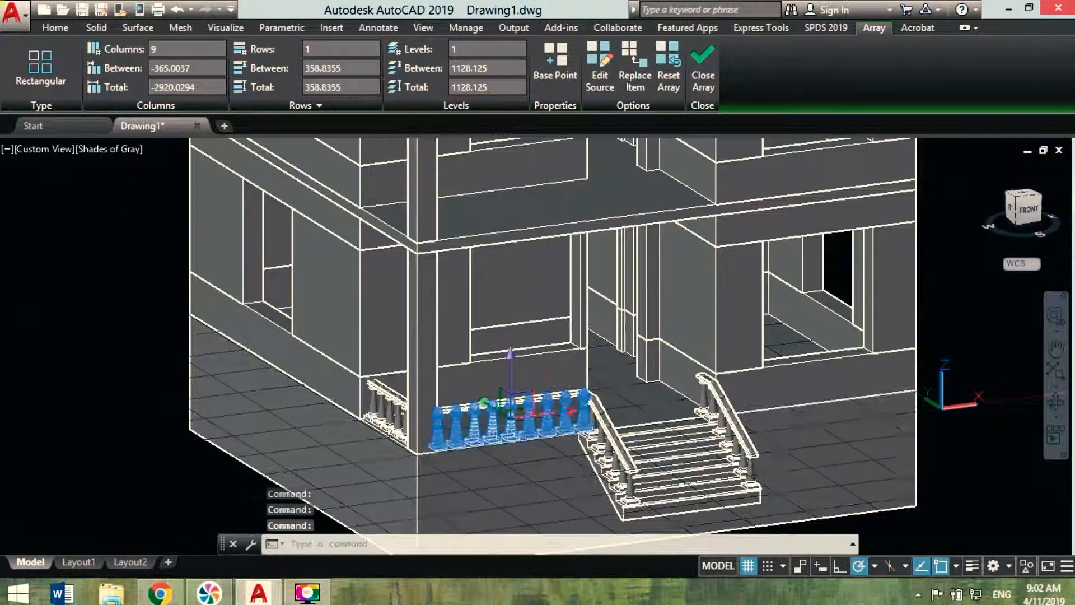
{"action": "left_click", "coordinate": [397, 417]}
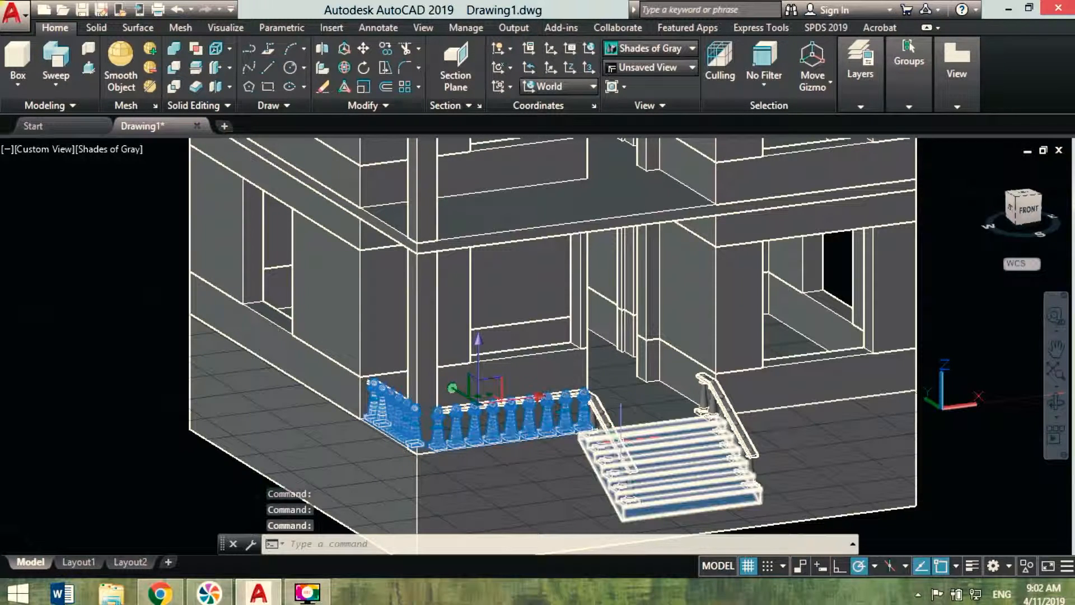
{"action": "left_click", "coordinate": [386, 52]}
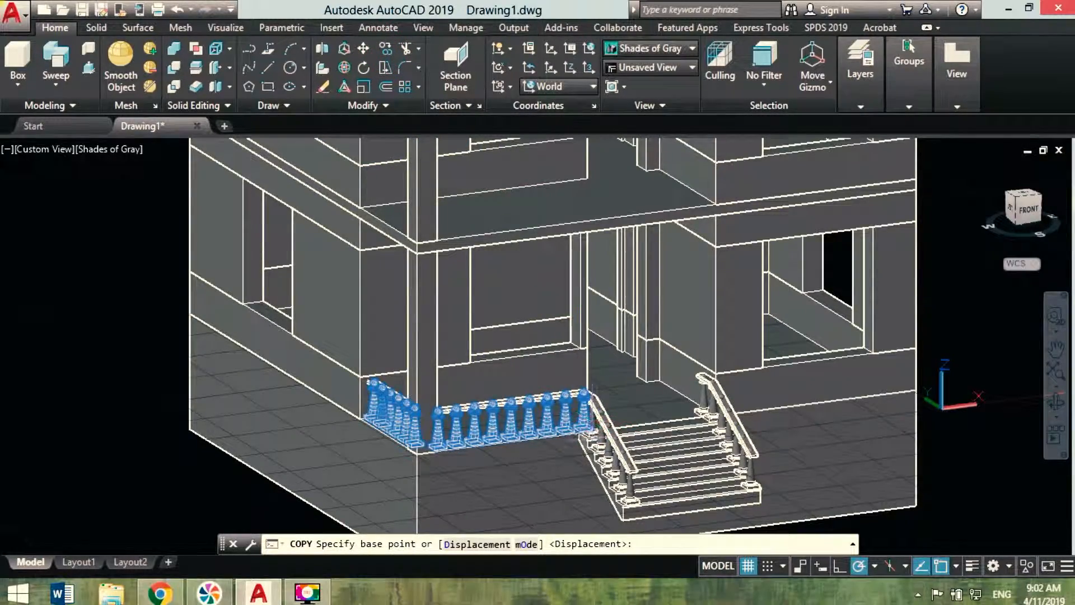
{"action": "scroll", "coordinate": [582, 428], "scroll_direction": "up", "scroll_amount": 5}
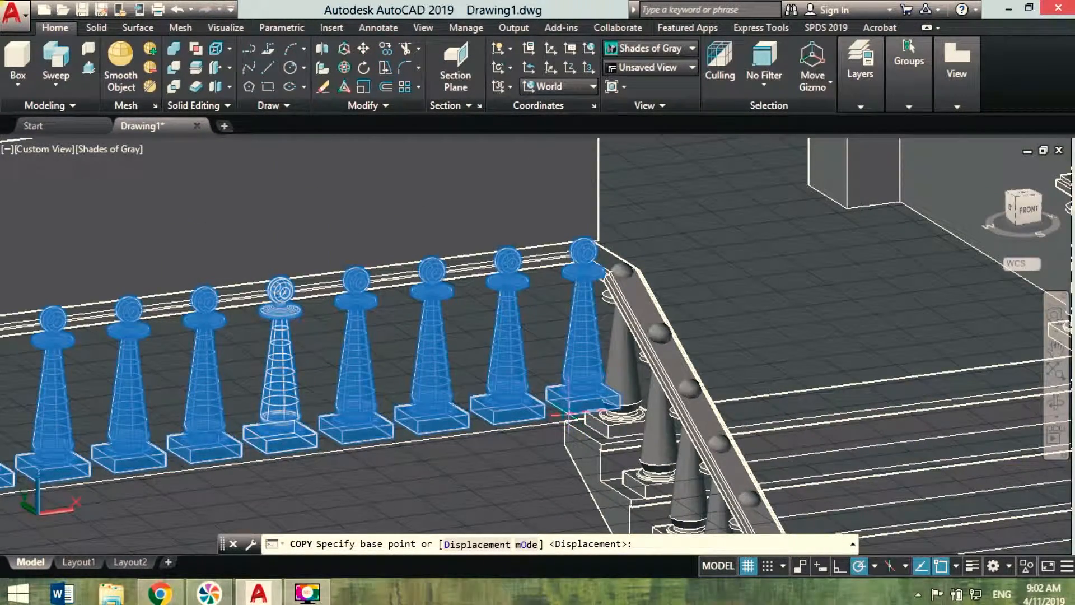
{"action": "scroll", "coordinate": [241, 470], "scroll_direction": "down", "scroll_amount": 4}
{"action": "middle_click_drag", "start_coordinate": [233, 469], "coordinate": [384, 426]}
{"action": "scroll", "coordinate": [246, 439], "scroll_direction": "up", "scroll_amount": 3}
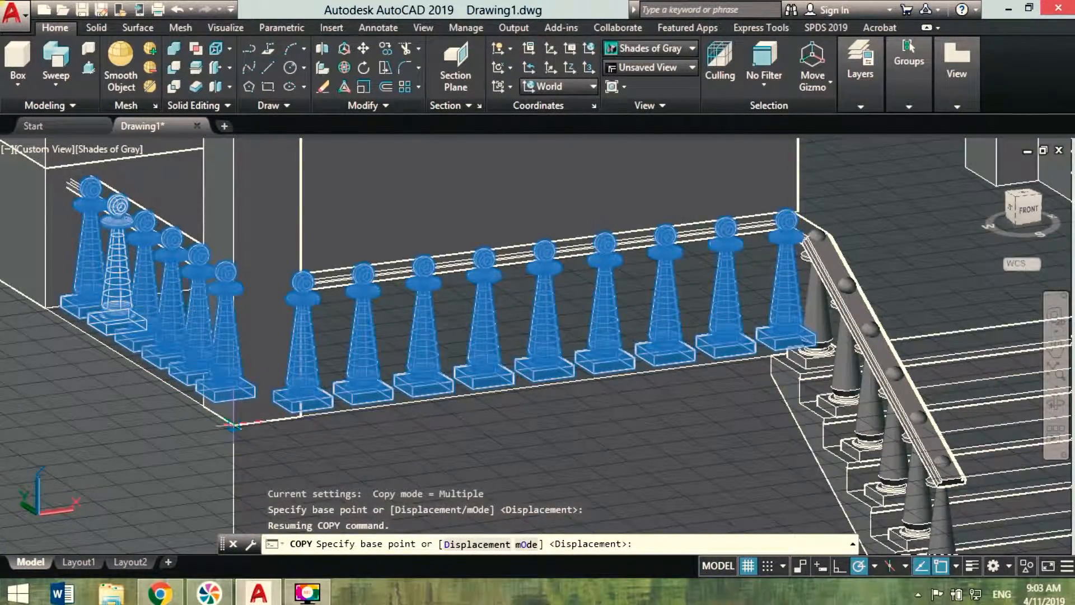
{"action": "left_click", "coordinate": [234, 426]}
{"action": "scroll", "coordinate": [247, 411], "scroll_direction": "down", "scroll_amount": 6}
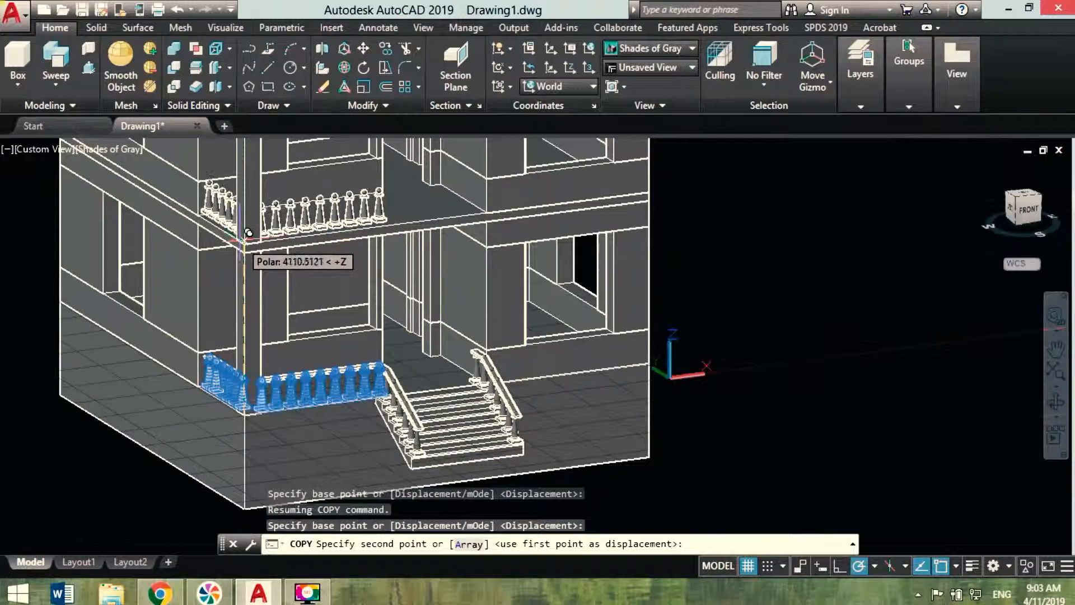
{"action": "scroll", "coordinate": [248, 232], "scroll_direction": "up", "scroll_amount": 3}
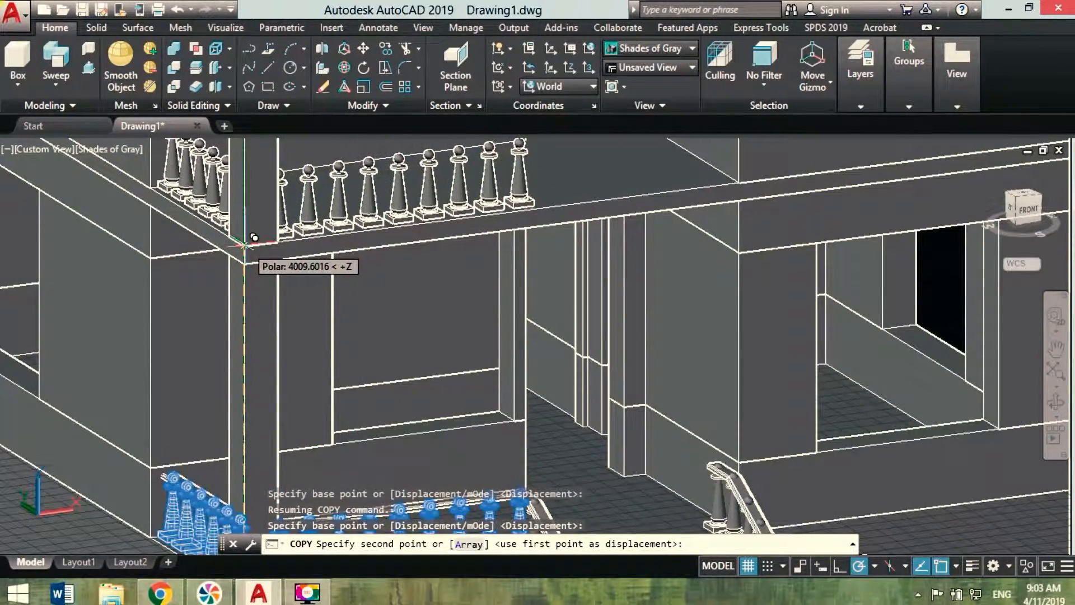
{"action": "scroll", "coordinate": [247, 241], "scroll_direction": "up", "scroll_amount": 3}
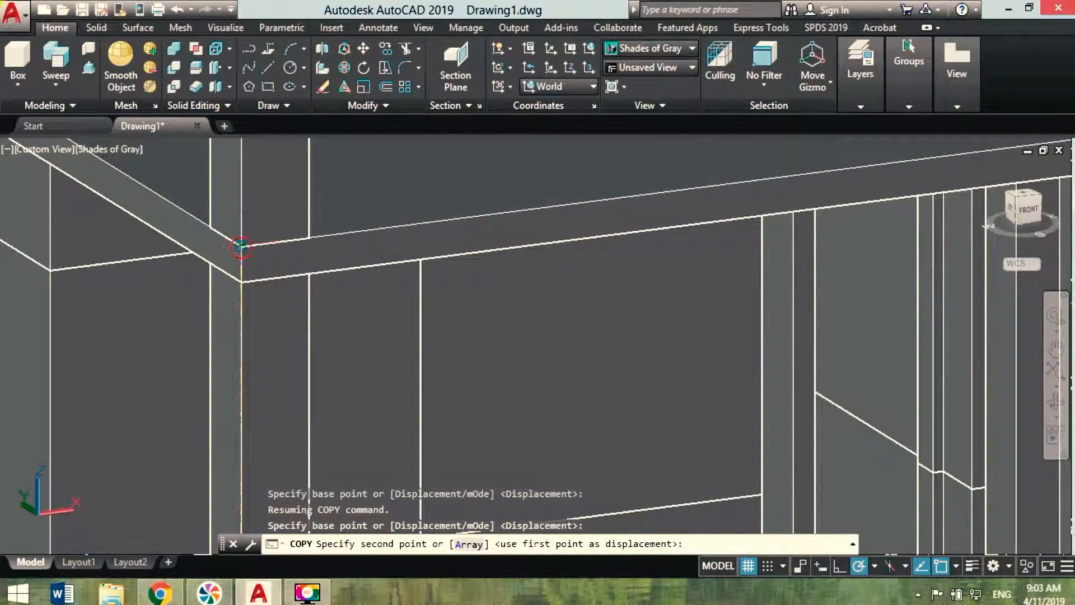
{"action": "left_click", "coordinate": [240, 247]}
{"action": "scroll", "coordinate": [241, 246], "scroll_direction": "down", "scroll_amount": 8}
{"action": "key", "text": "Escape"}
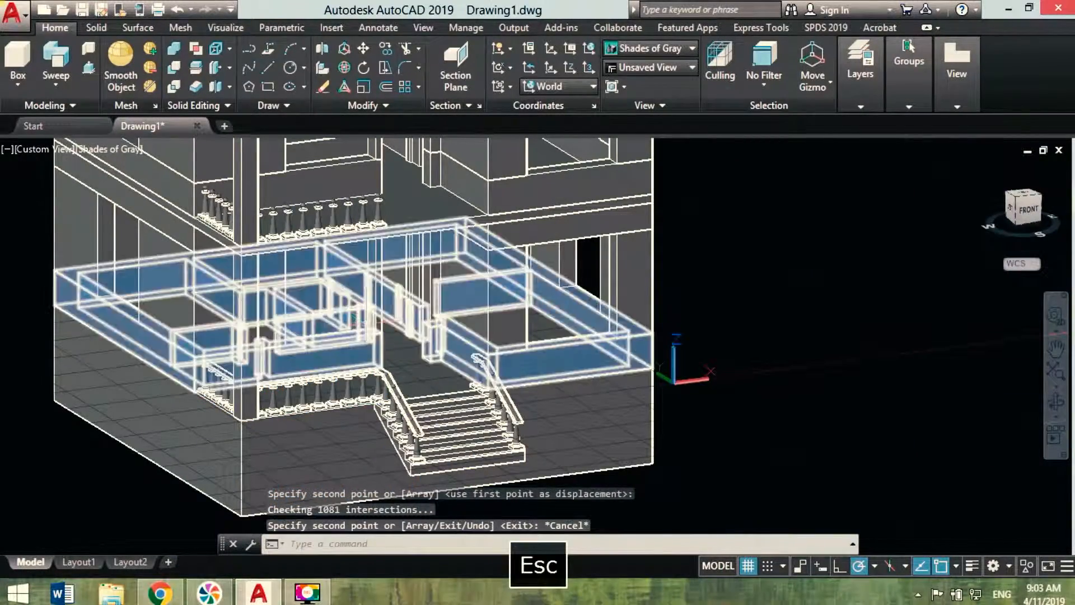
Move the upper floor's front baluster array along the slab edge until its last baluster meets the projecting wall
{"action": "middle_click_drag", "start_coordinate": [359, 295], "coordinate": [414, 424]}
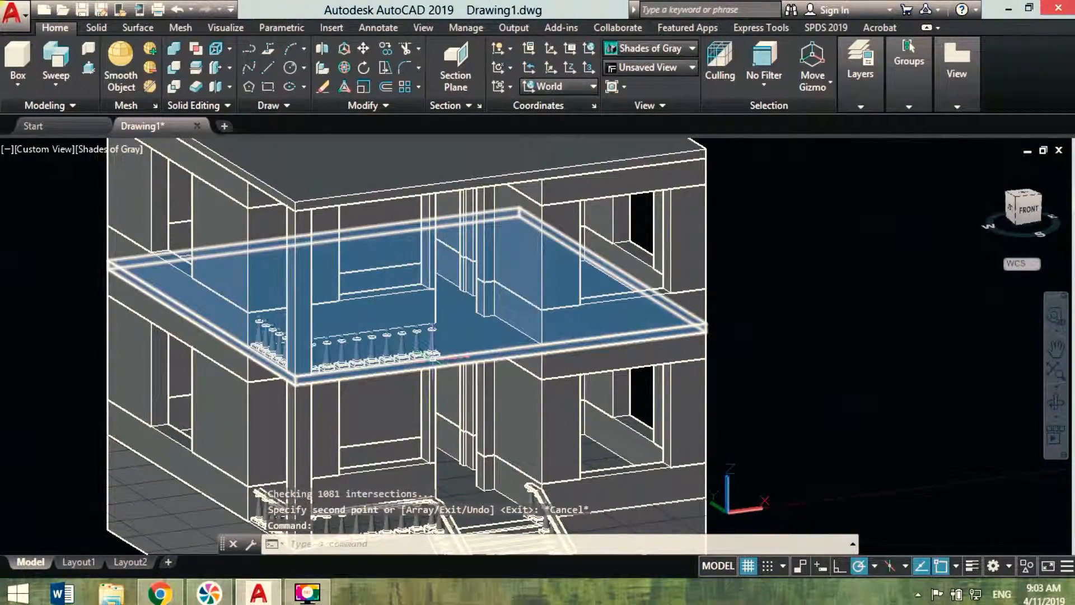
{"action": "left_click", "coordinate": [437, 345]}
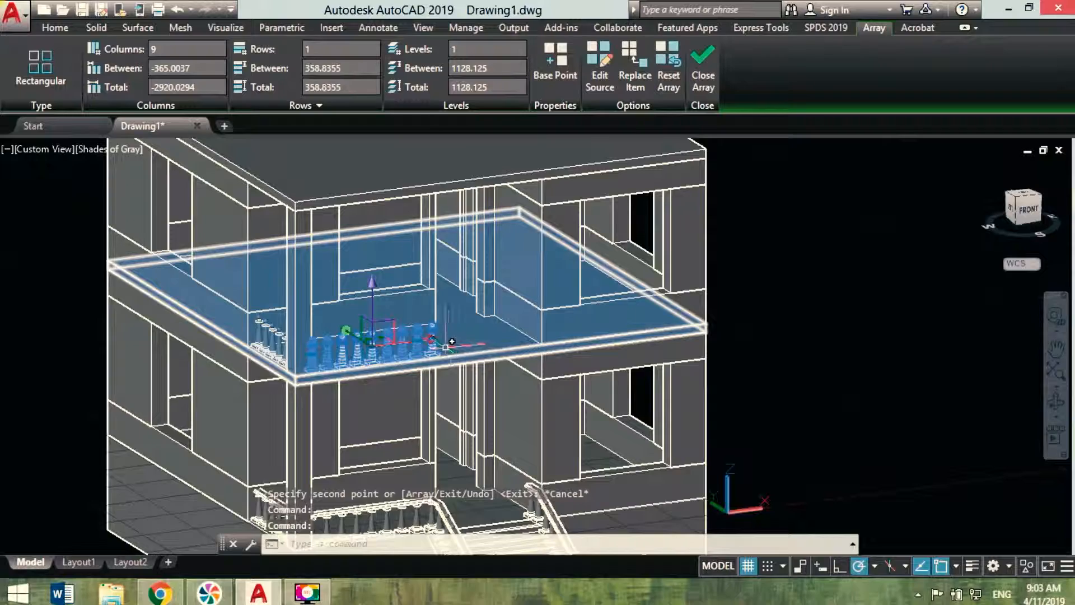
{"action": "left_click", "coordinate": [446, 346]}
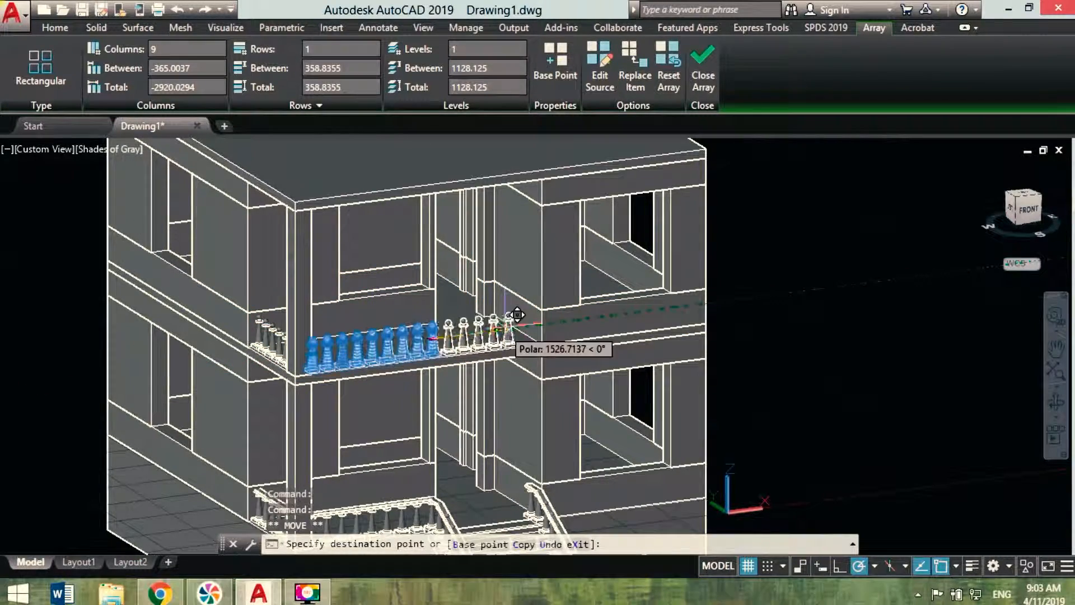
{"action": "scroll", "coordinate": [528, 313], "scroll_direction": "up", "scroll_amount": 1}
{"action": "scroll", "coordinate": [542, 315], "scroll_direction": "up", "scroll_amount": 1}
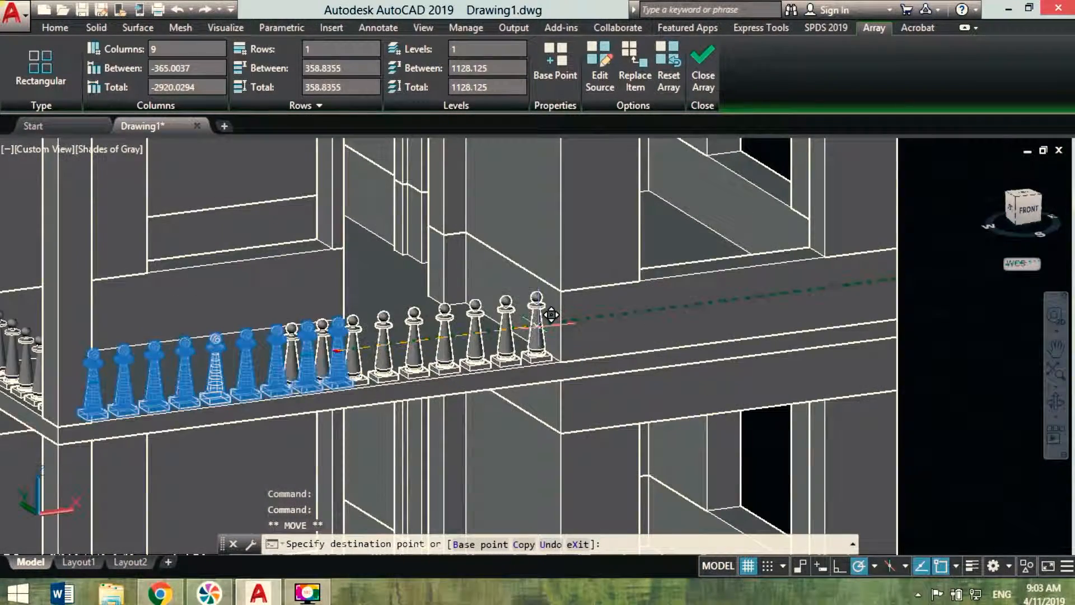
{"action": "scroll", "coordinate": [549, 312], "scroll_direction": "up", "scroll_amount": 1}
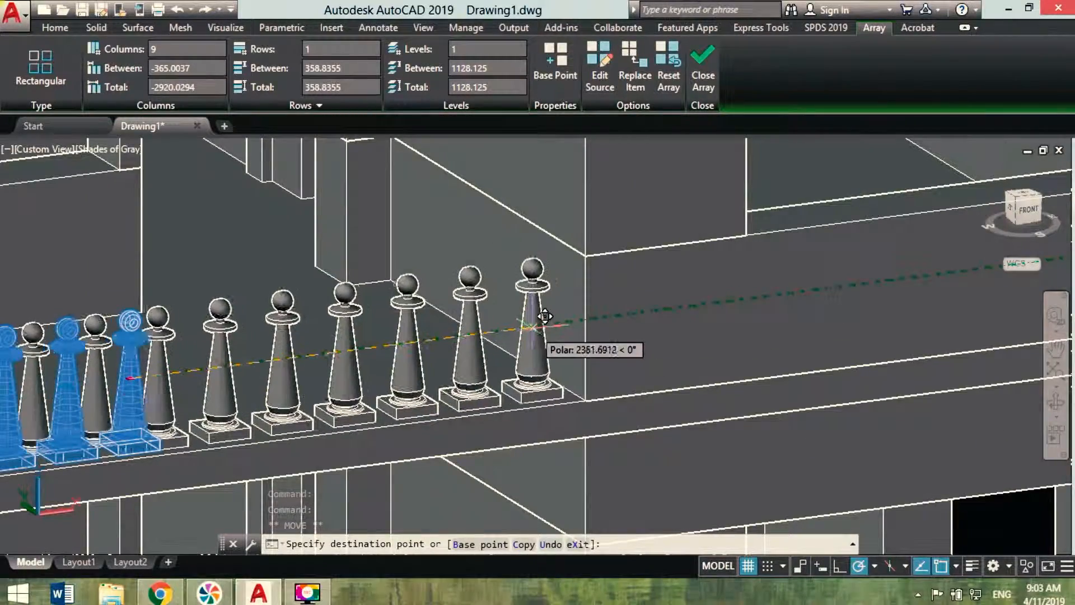
{"action": "left_click", "coordinate": [529, 326]}
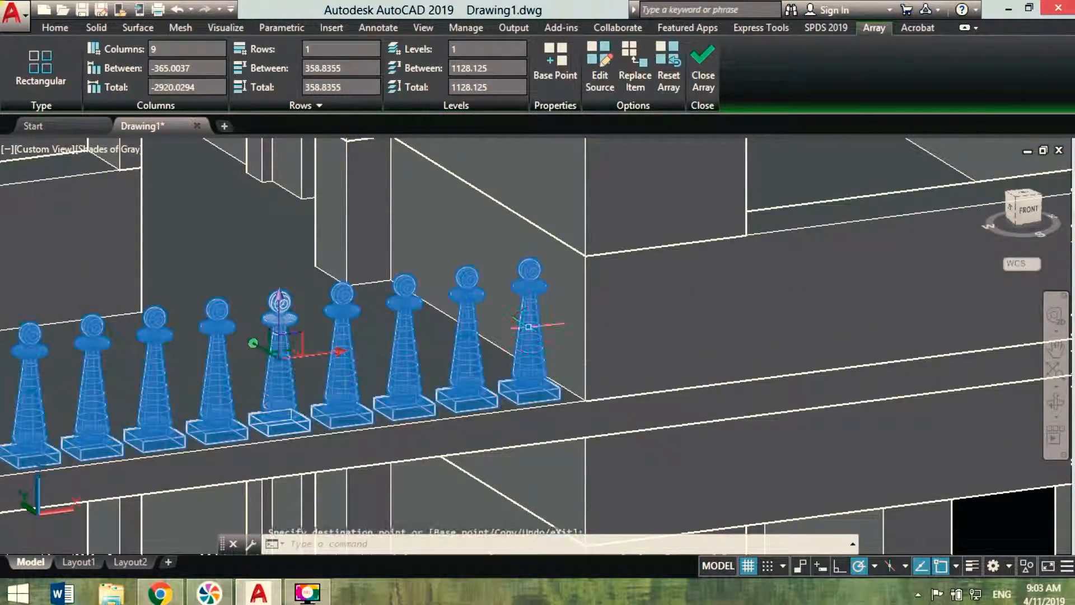
Increase the column count of the upper floor's front baluster array until the balusters fill the slab edge up to the corner column
{"action": "key", "text": "Escape"}
{"action": "scroll", "coordinate": [517, 349], "scroll_direction": "down", "scroll_amount": 4}
{"action": "middle_click_drag", "start_coordinate": [395, 372], "coordinate": [490, 375]}
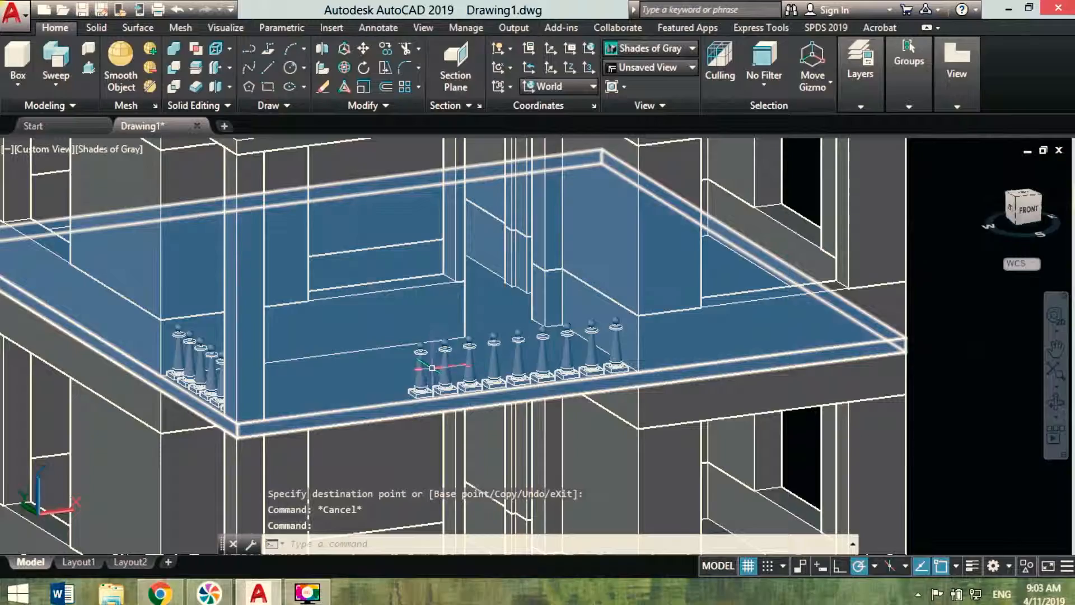
{"action": "left_click", "coordinate": [448, 368]}
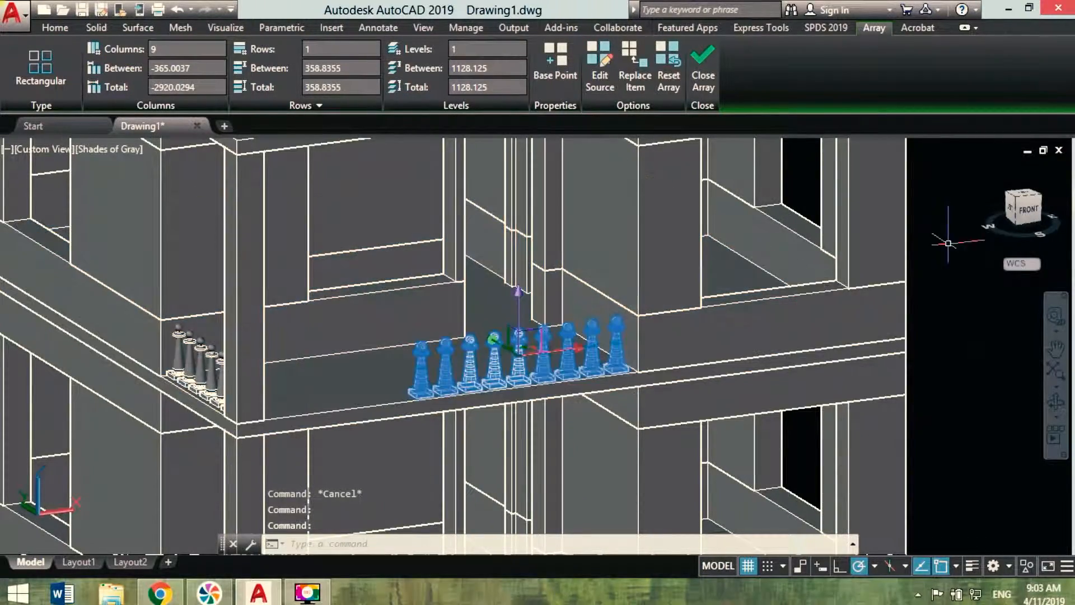
{"action": "middle_click_drag", "start_coordinate": [448, 368], "coordinate": [687, 350], "text": "shift"}
{"action": "scroll", "coordinate": [616, 345], "scroll_direction": "up", "scroll_amount": 3}
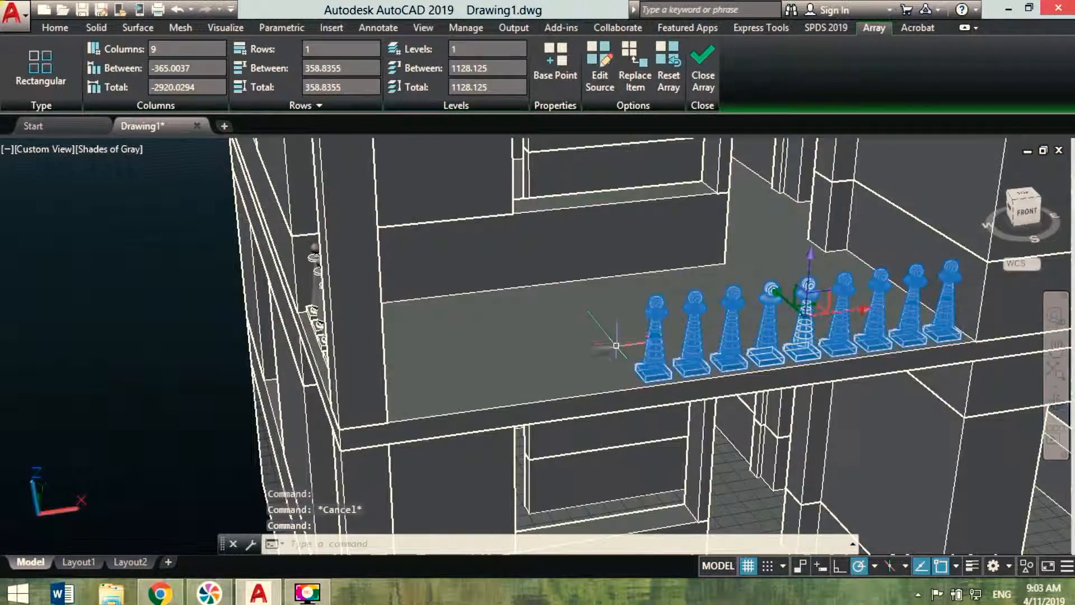
{"action": "middle_click_drag", "start_coordinate": [680, 355], "coordinate": [658, 412], "text": "shift"}
{"action": "middle_click_drag", "start_coordinate": [650, 320], "coordinate": [672, 369], "text": "shift"}
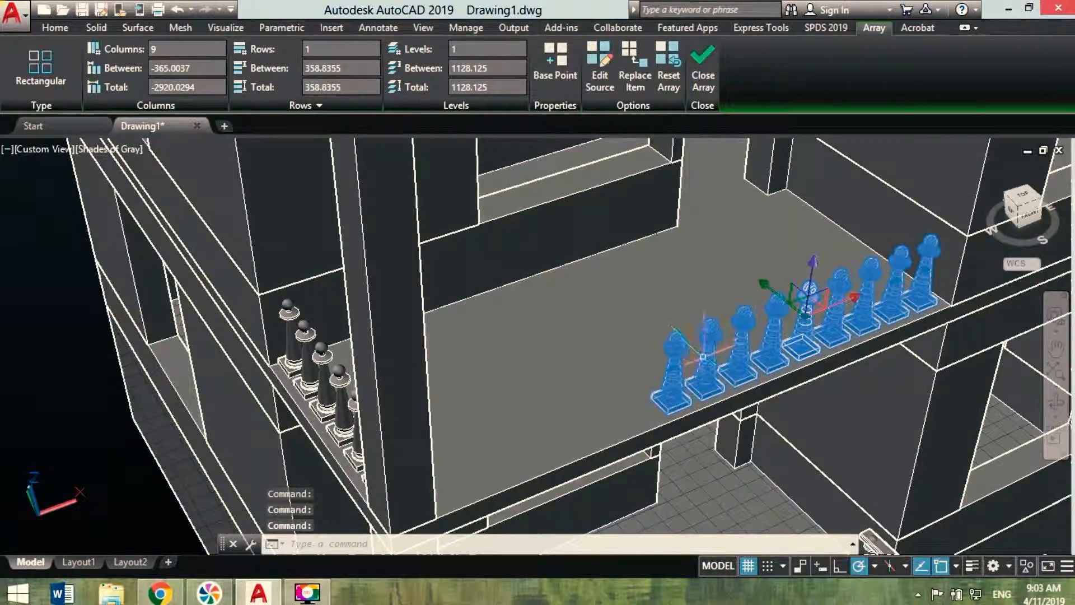
{"action": "mouse_move", "coordinate": [675, 369]}
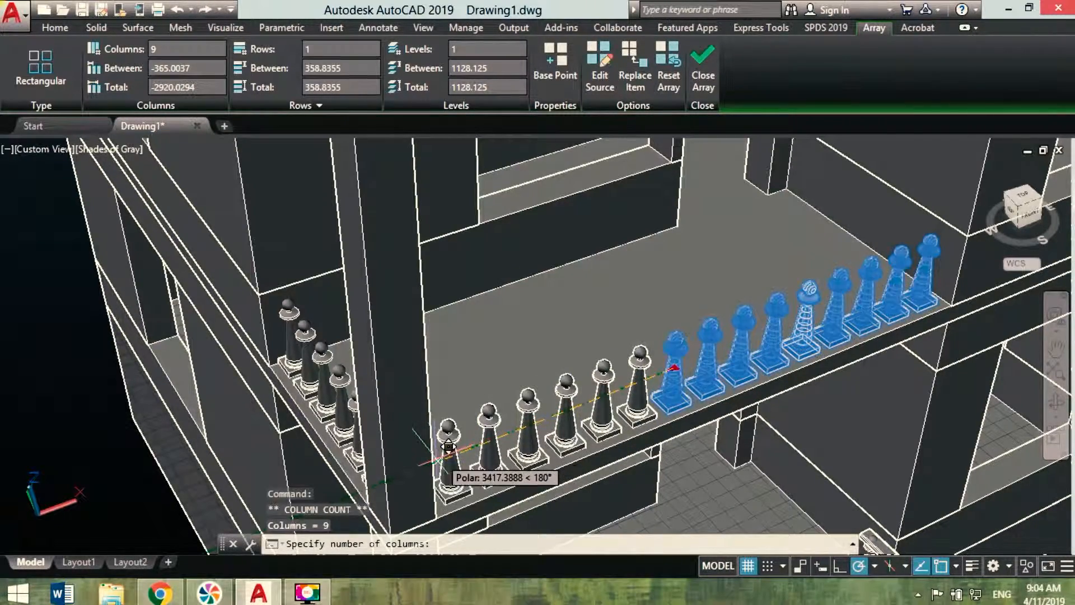
{"action": "left_click", "coordinate": [433, 460]}
{"action": "key", "text": "Escape"}
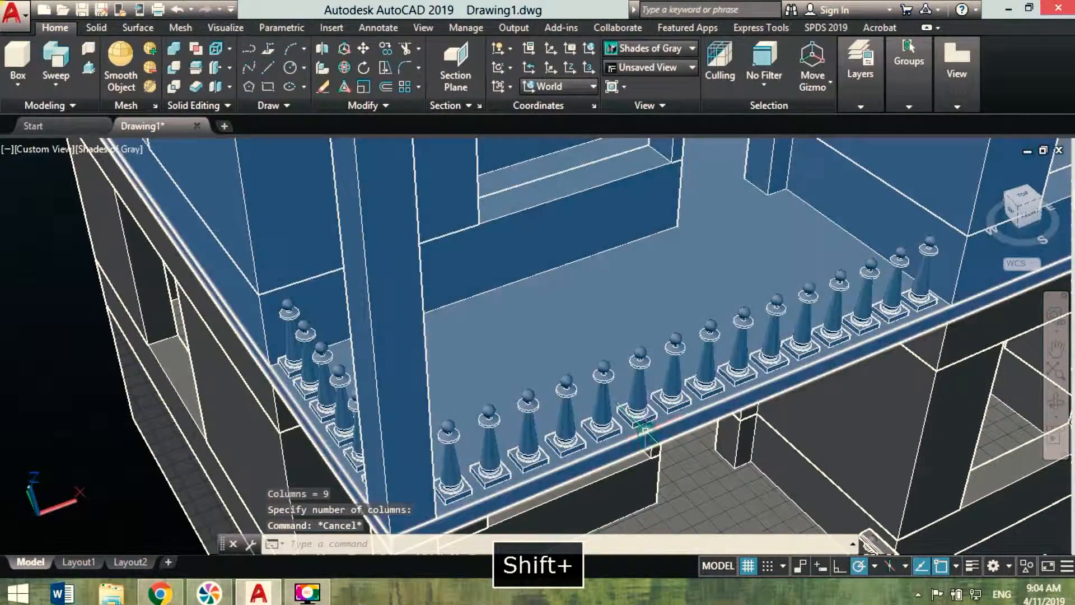
Examine the whole two-storey house from the front, including the entrance stairs, porch railing and upper balcony balusters
{"action": "middle_click_drag", "start_coordinate": [641, 424], "coordinate": [632, 370], "text": "shift"}
{"action": "scroll", "coordinate": [632, 370], "scroll_direction": "down", "scroll_amount": 6}
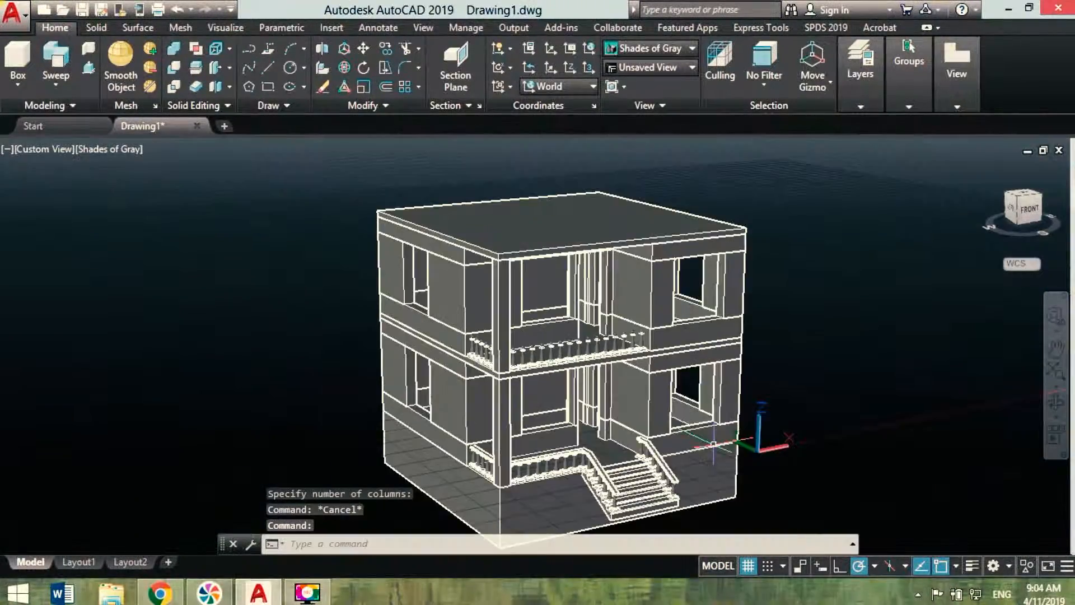
{"action": "right_click", "coordinate": [726, 445], "text": "shift"}
{"action": "key", "text": "Escape"}
{"action": "middle_click_drag", "start_coordinate": [798, 373], "coordinate": [643, 362]}
{"action": "scroll", "coordinate": [782, 333], "scroll_direction": "up", "scroll_amount": 2}
{"action": "key", "text": "Escape"}
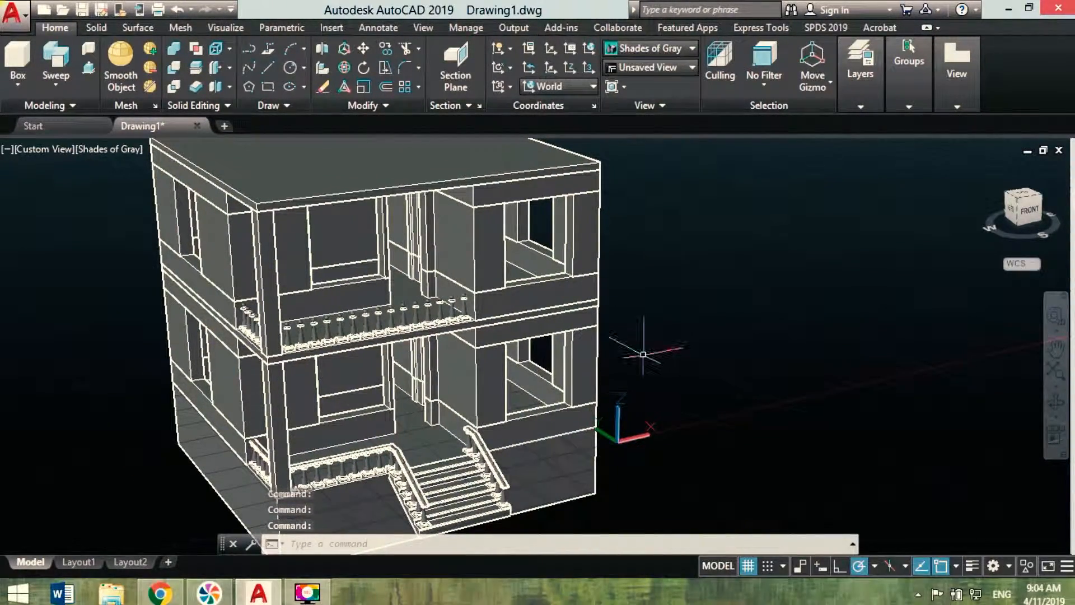
{"action": "mouse_move", "coordinate": [644, 348]}
{"action": "middle_mouse_down", "text": "shift"}
{"action": "mouse_move", "coordinate": [689, 344]}
{"action": "mouse_move", "coordinate": [660, 358]}
{"action": "mouse_move", "coordinate": [590, 344]}
{"action": "mouse_move", "coordinate": [662, 347]}
{"action": "middle_mouse_up", "text": "shift"}
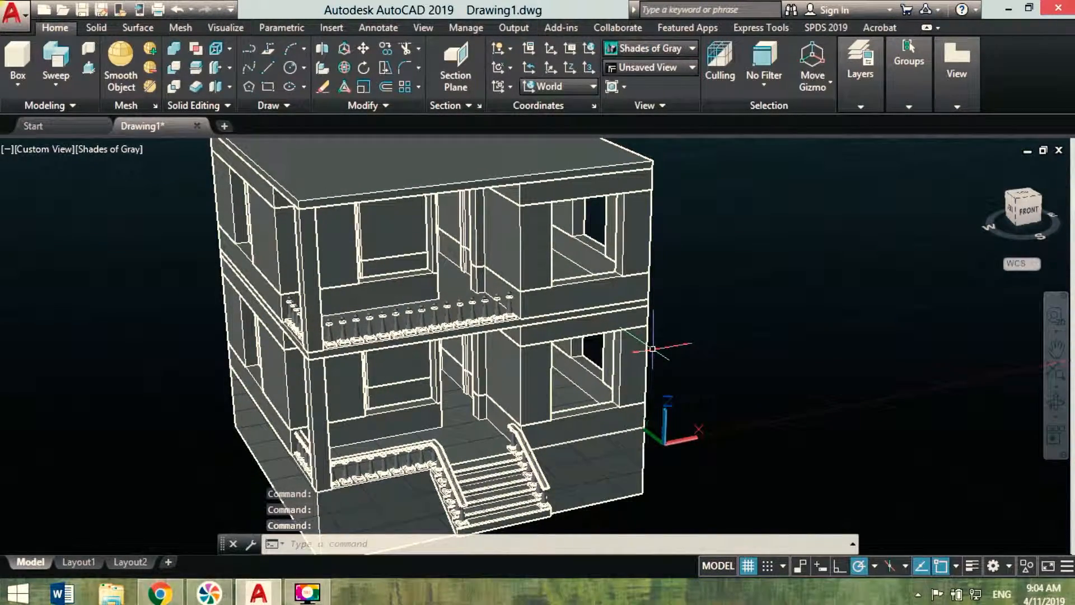
{"action": "mouse_move", "coordinate": [638, 352]}
{"action": "middle_mouse_down", "text": "shift"}
{"action": "mouse_move", "coordinate": [717, 358]}
{"action": "mouse_move", "coordinate": [639, 358]}
{"action": "mouse_move", "coordinate": [653, 322]}
{"action": "mouse_move", "coordinate": [652, 358]}
{"action": "mouse_move", "coordinate": [669, 365]}
{"action": "mouse_move", "coordinate": [636, 343]}
{"action": "middle_mouse_up", "text": "shift"}
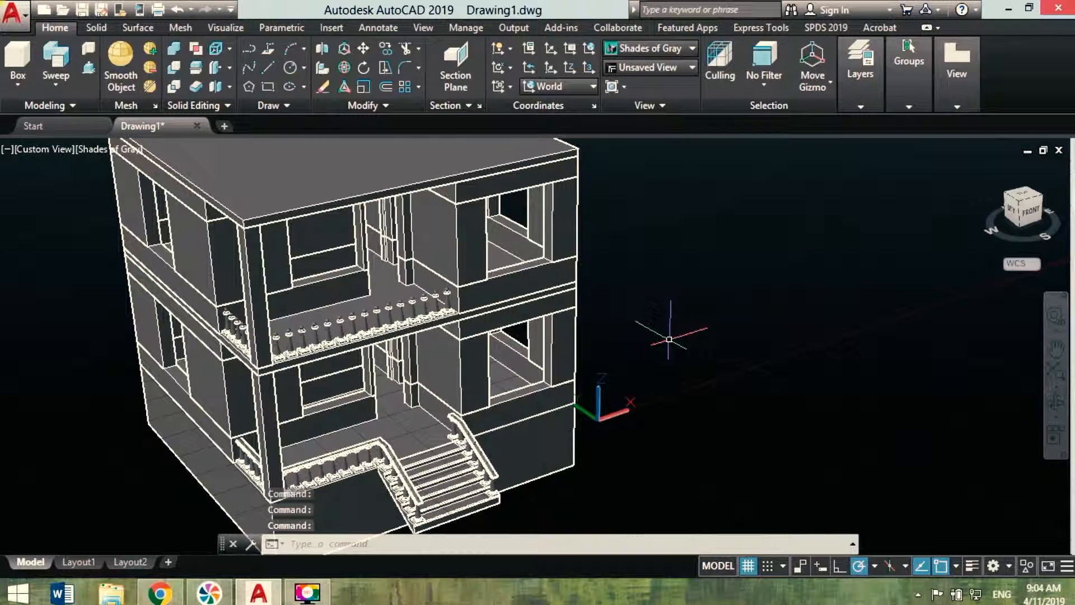